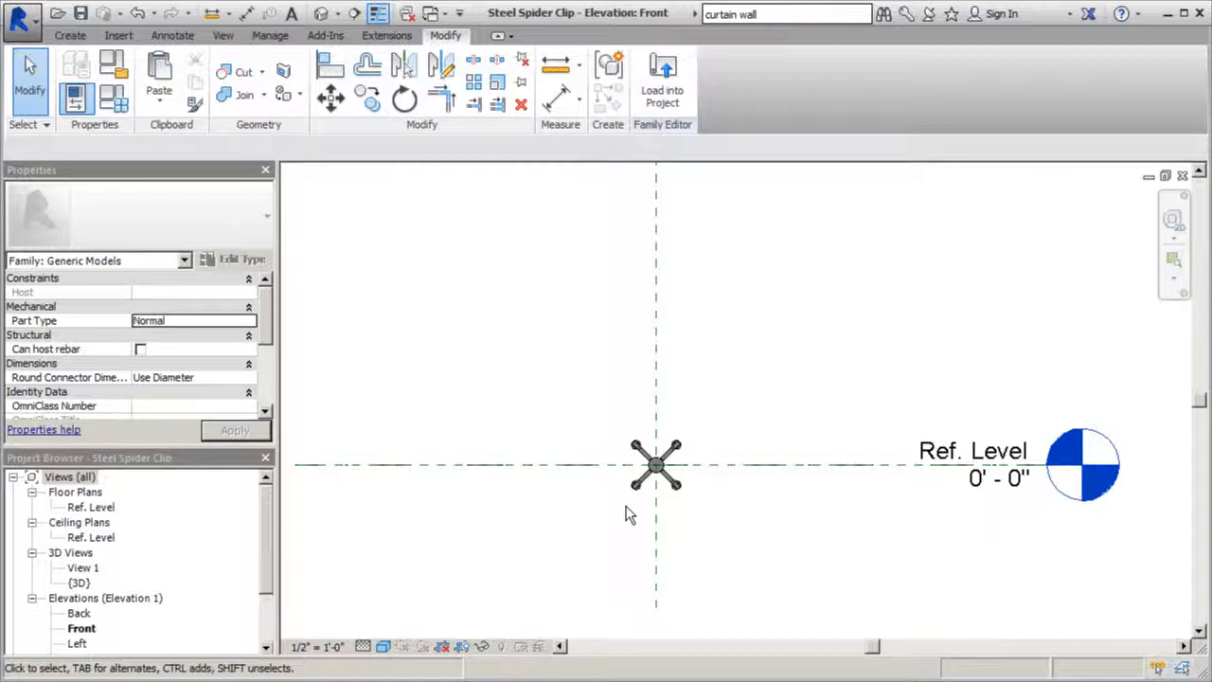
# Examine the steel spider clip's arms and centre point in the Front elevation
pyautogui.scroll(-1, 626, 511)
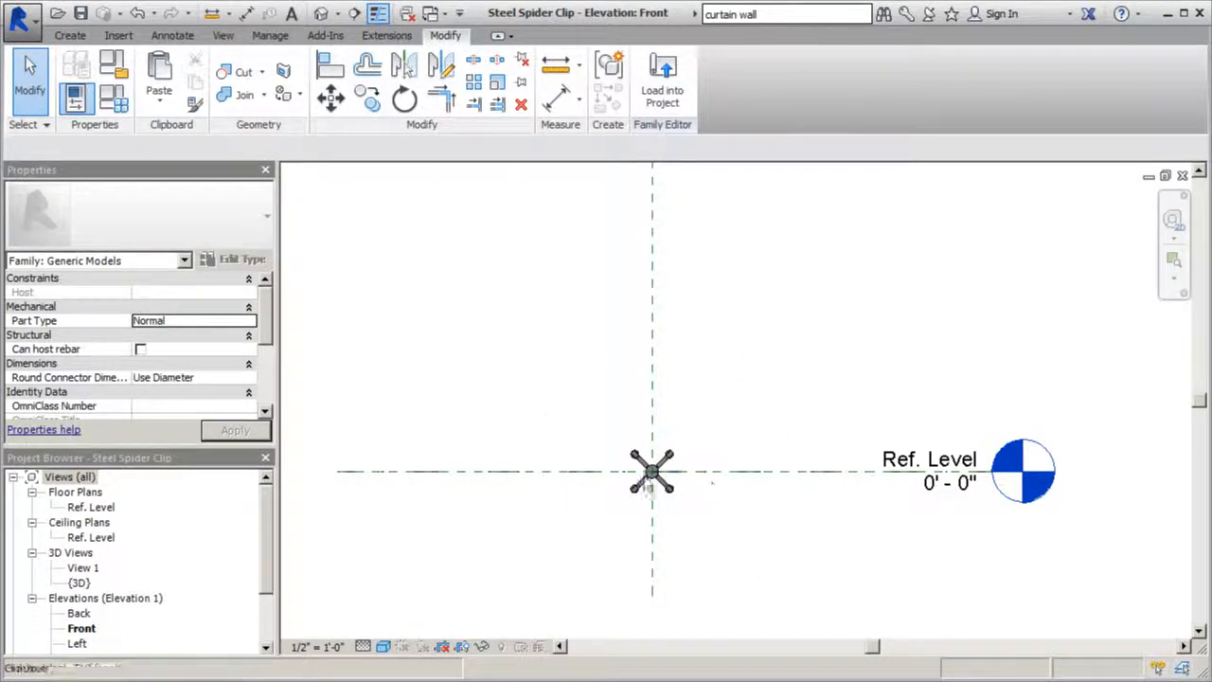
pyautogui.scroll(2, 634, 470)
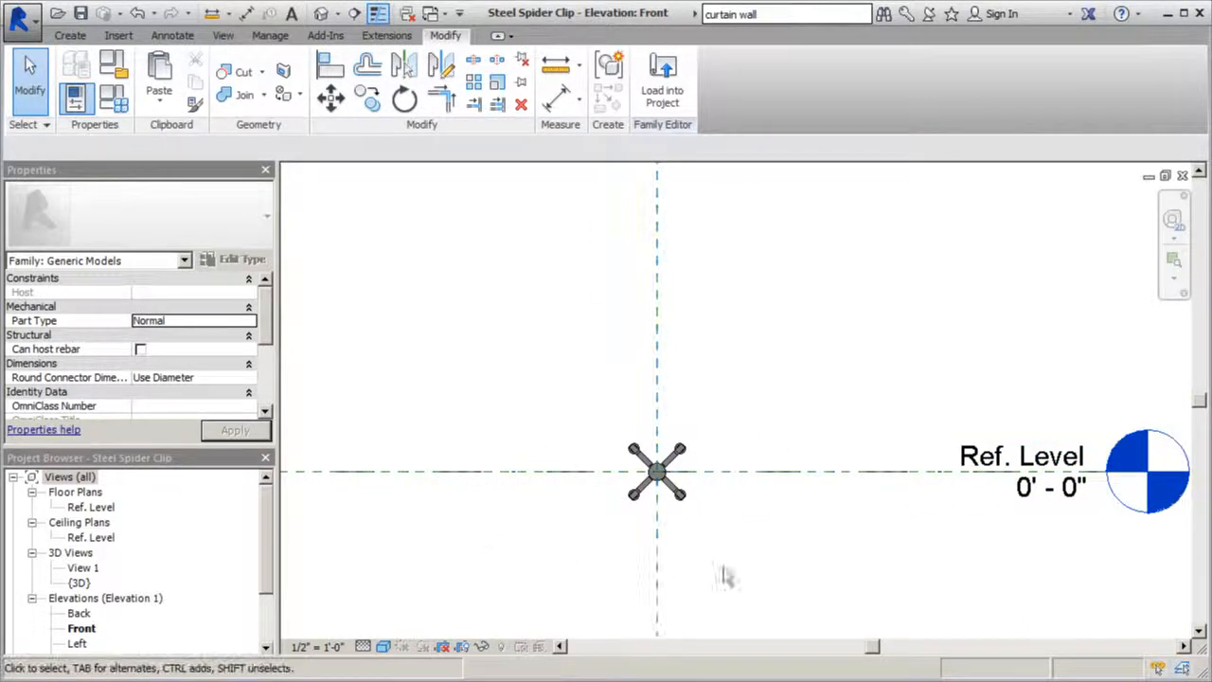
pyautogui.scroll(1, 752, 495)
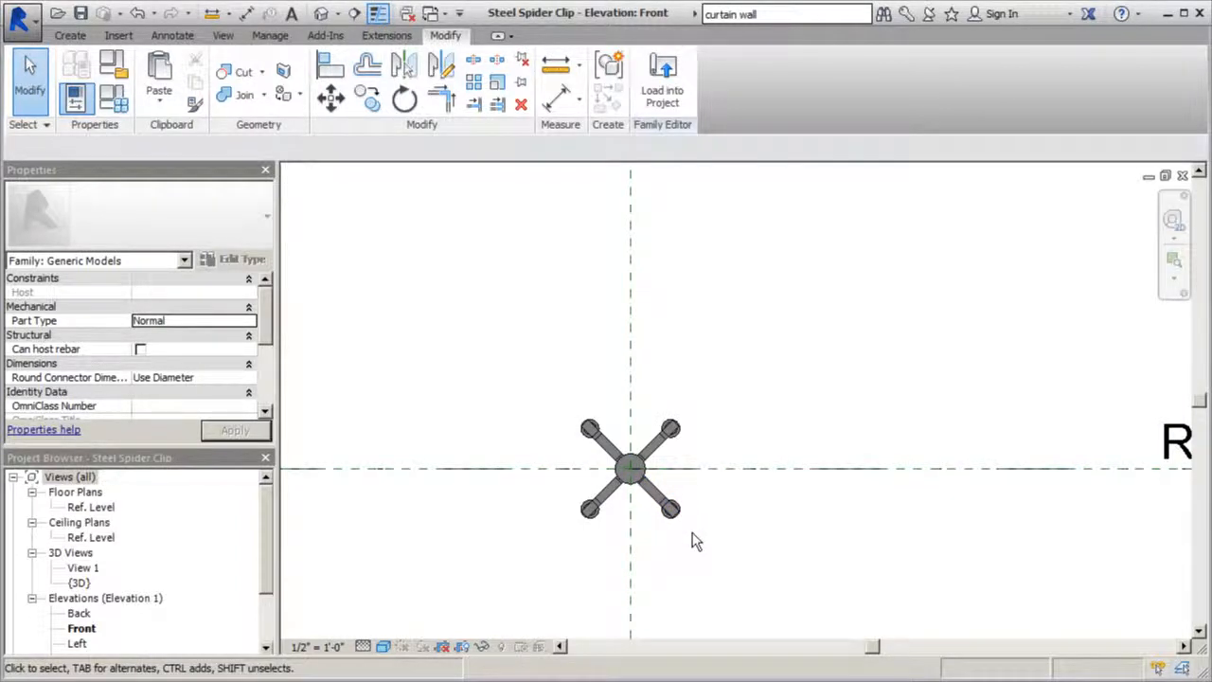
pyautogui.scroll(-2, 696, 540)
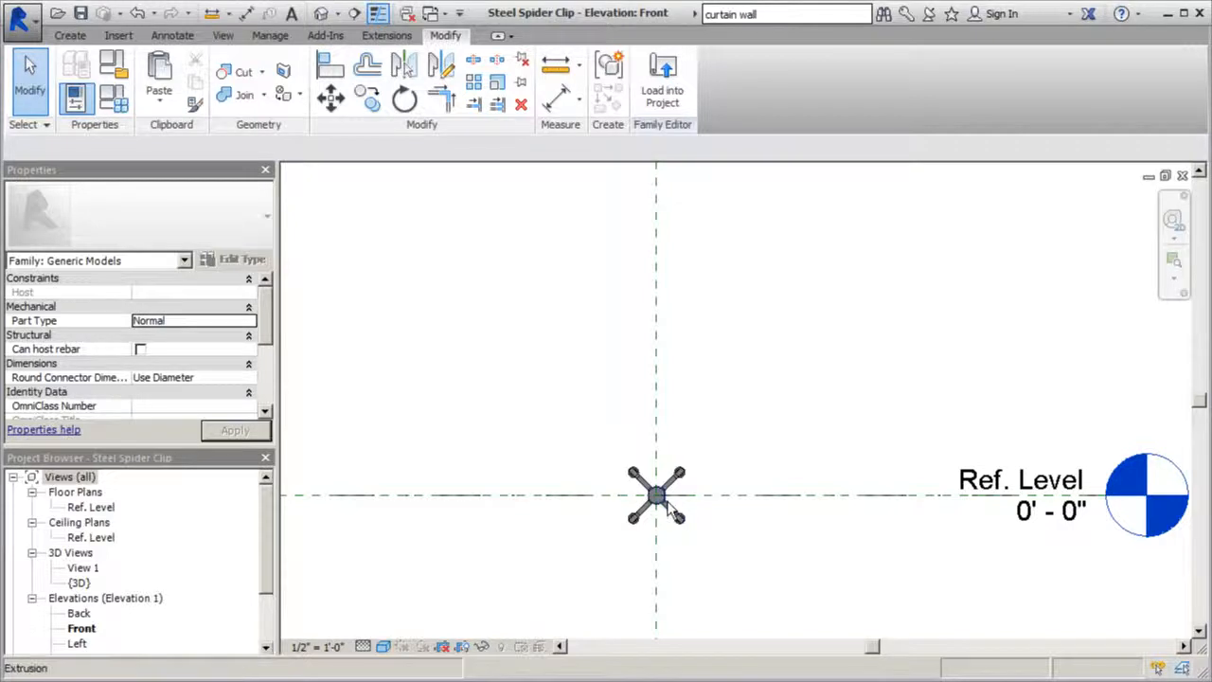
pyautogui.scroll(3, 666, 510)
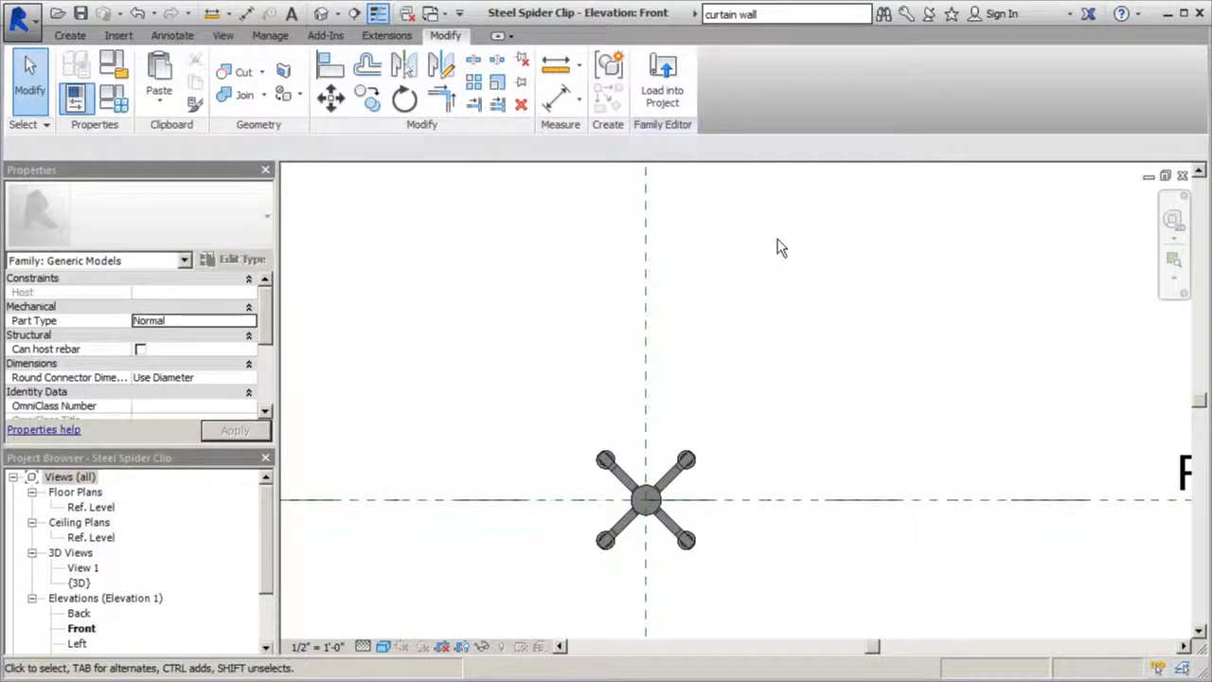
pyautogui.scroll(-4, 635, 580)
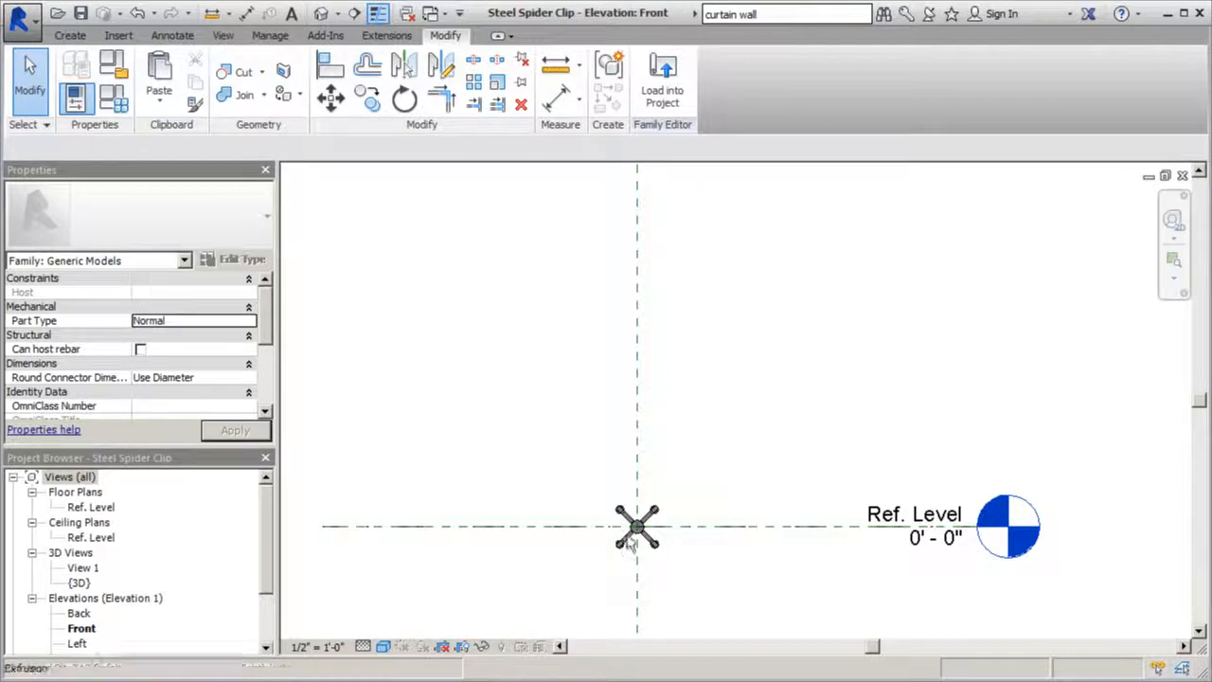
pyautogui.scroll(2, 634, 576)
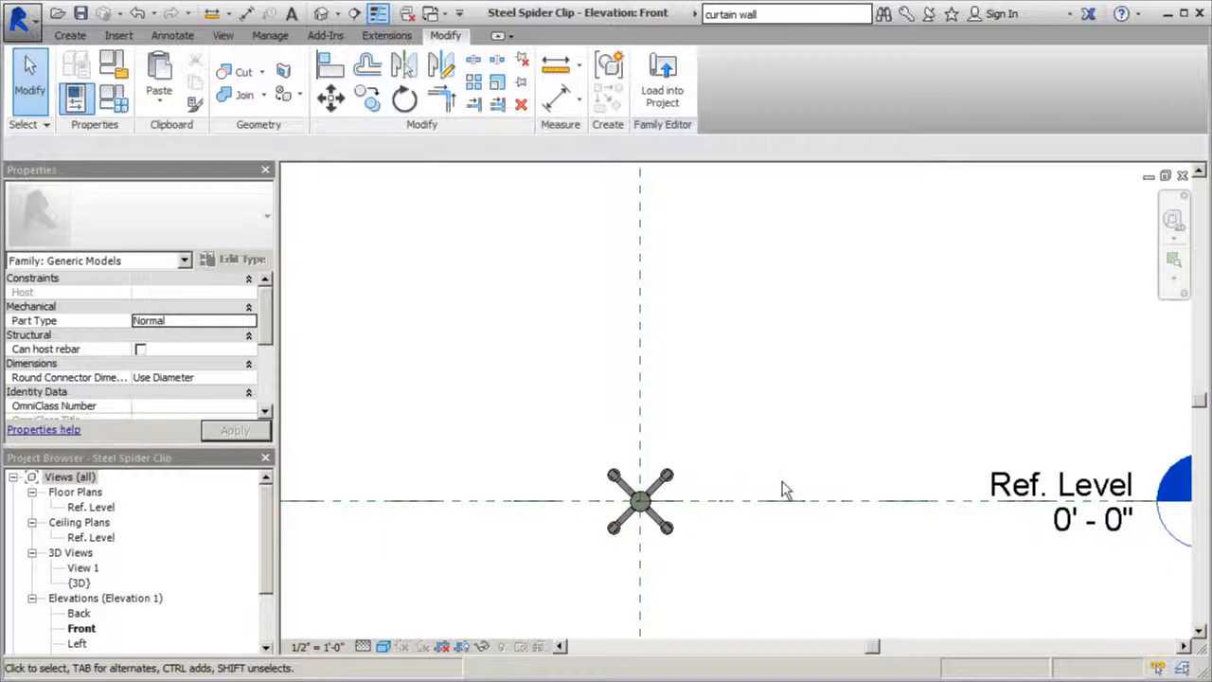
# Create a new family from the Curtain Wall Panel template and open its Exterior elevation
pyautogui.click(34, 26)
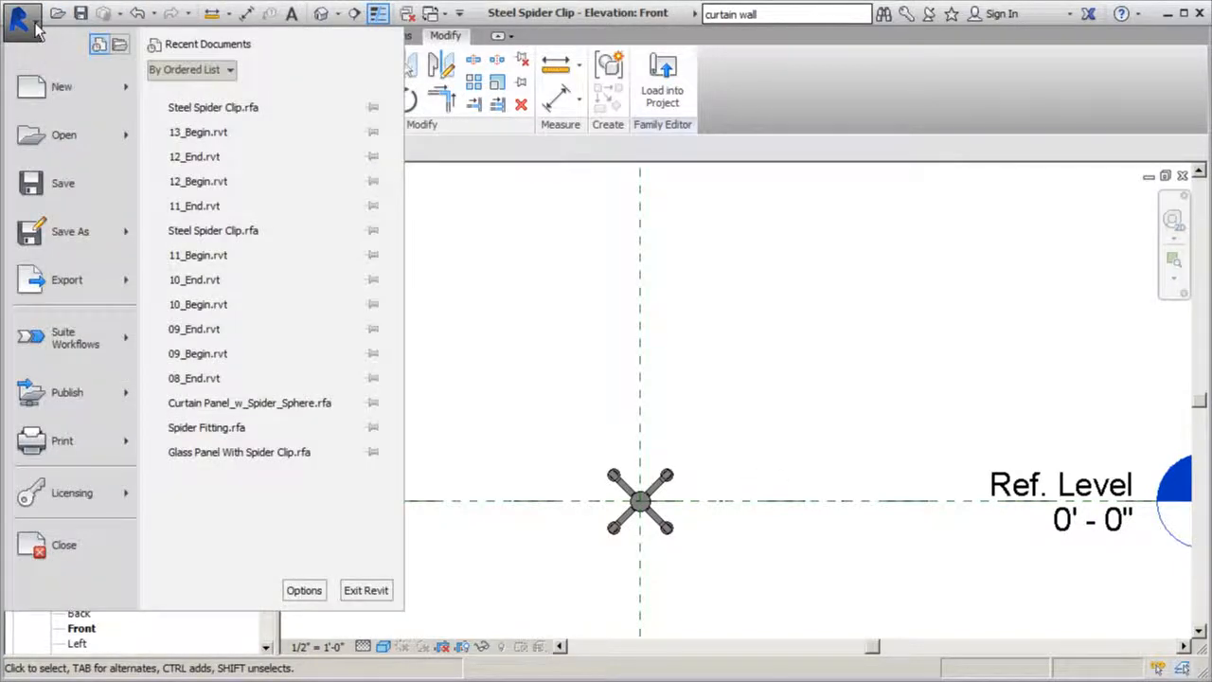
pyautogui.moveTo(62, 86)
pyautogui.click(201, 206)
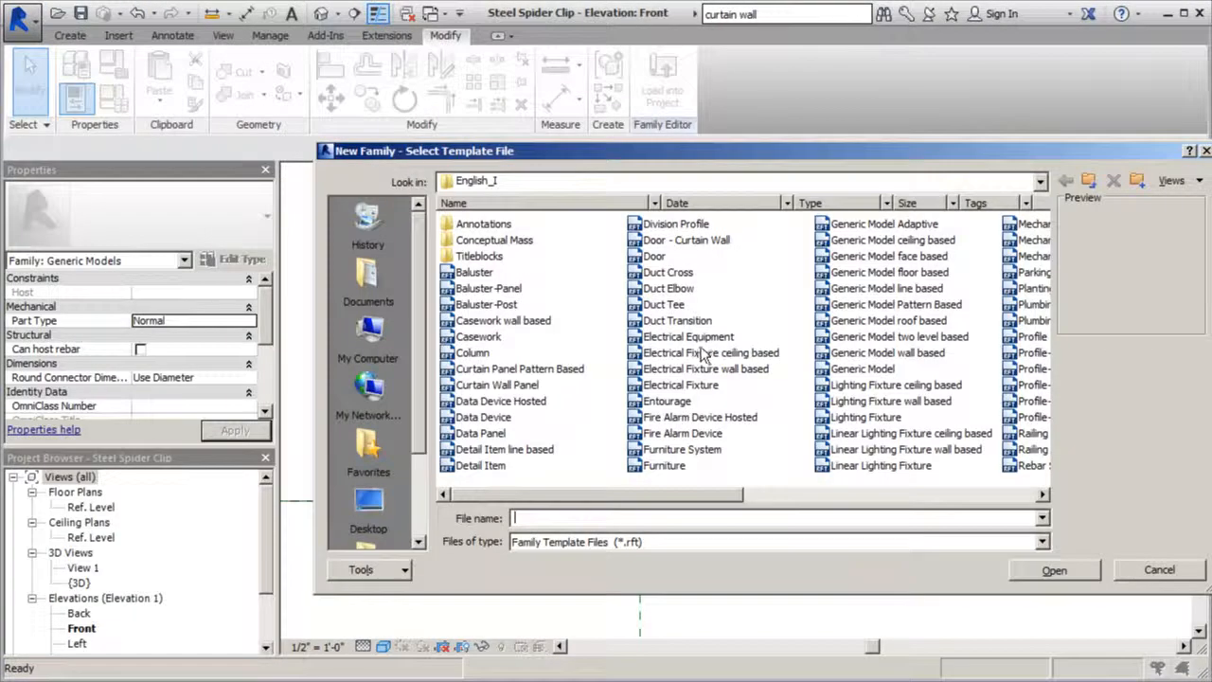
pyautogui.click(502, 386)
pyautogui.click(1051, 570)
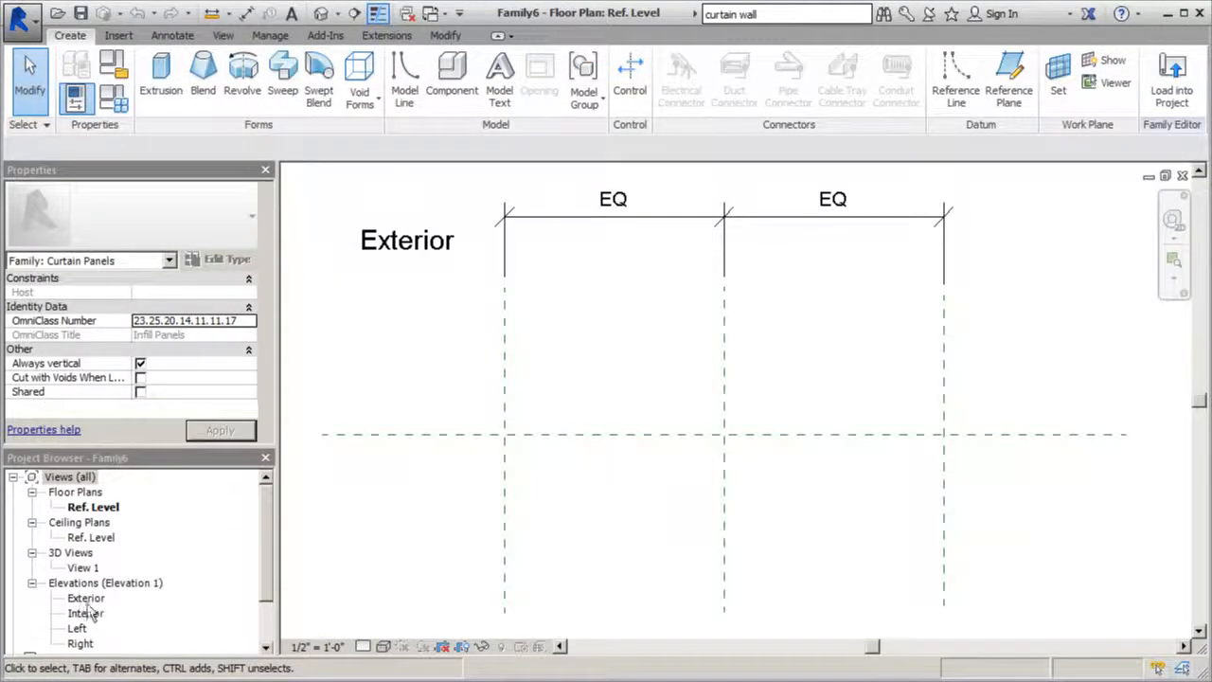
pyautogui.doubleClick(85, 598)
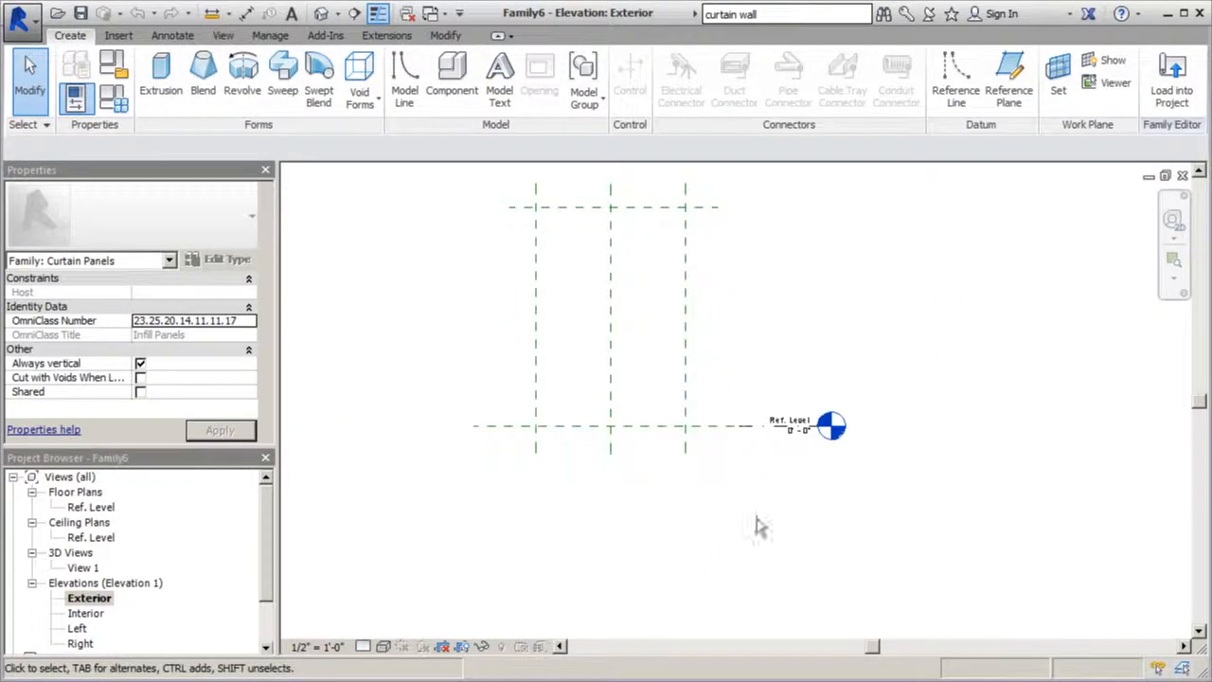
pyautogui.scroll(2, 728, 325)
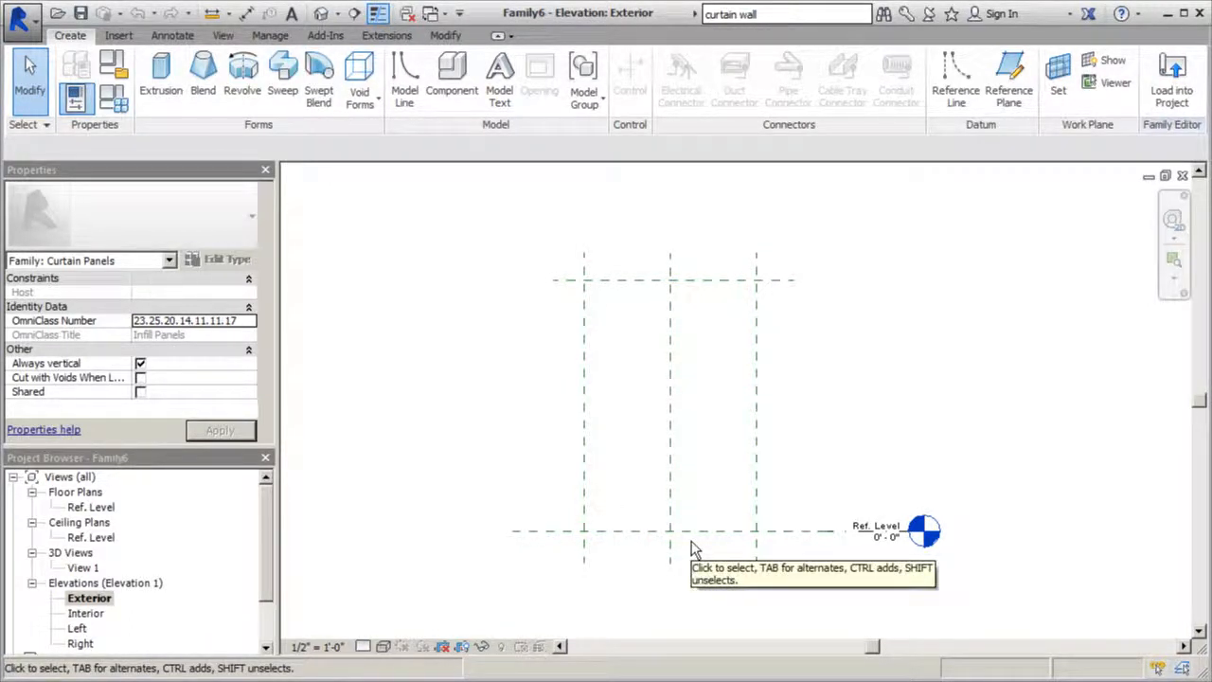
# Add a length type parameter named Glass Thickness, grouped under Dimensions, to the family
pyautogui.click(115, 102)
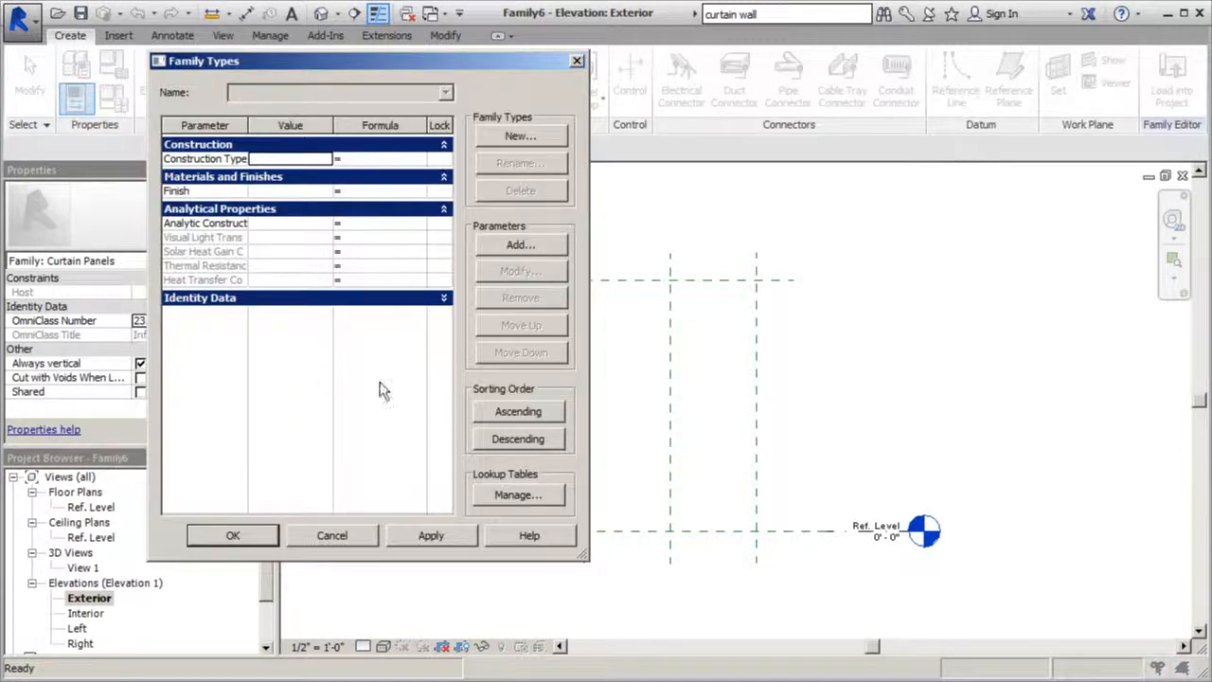
pyautogui.click(488, 252)
pyautogui.click(122, 273)
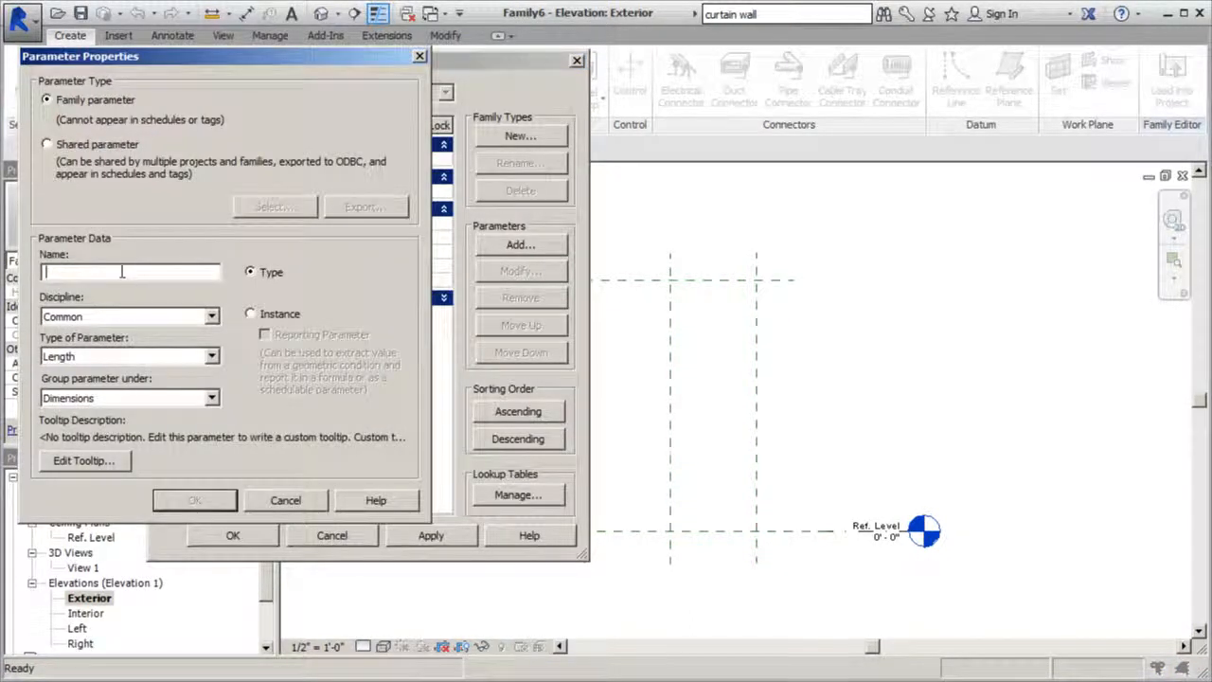
pyautogui.write('G')
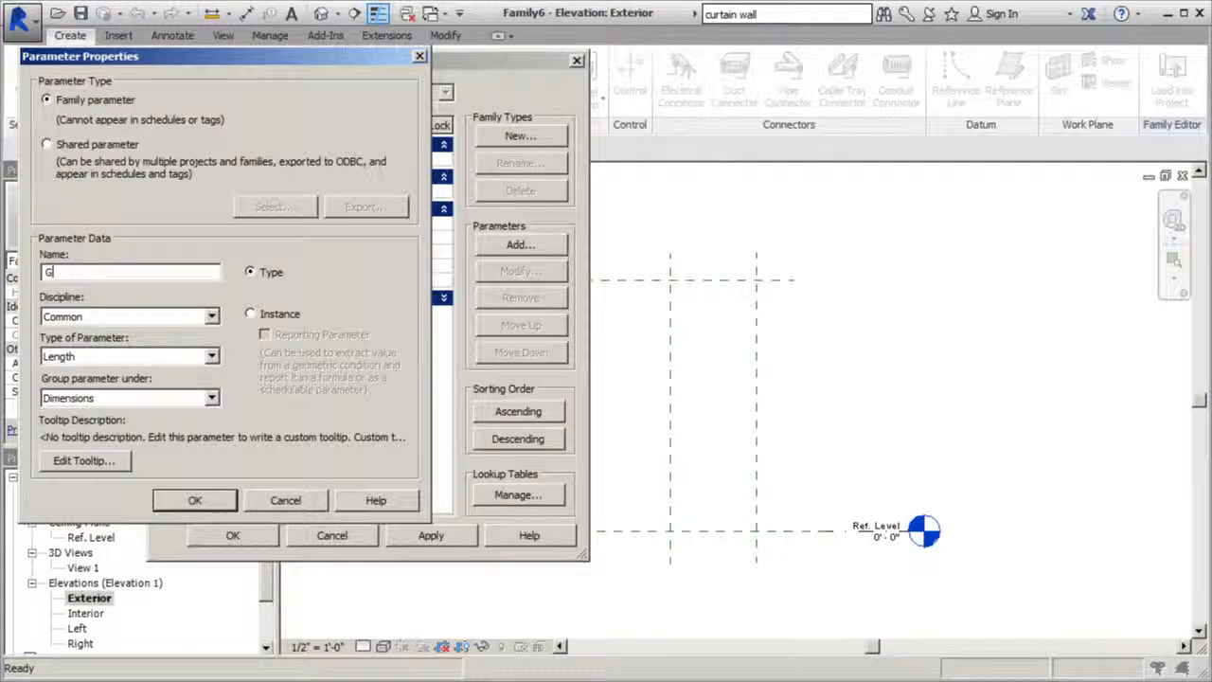
pyautogui.write('lass Thisckness')
pyautogui.click(194, 500)
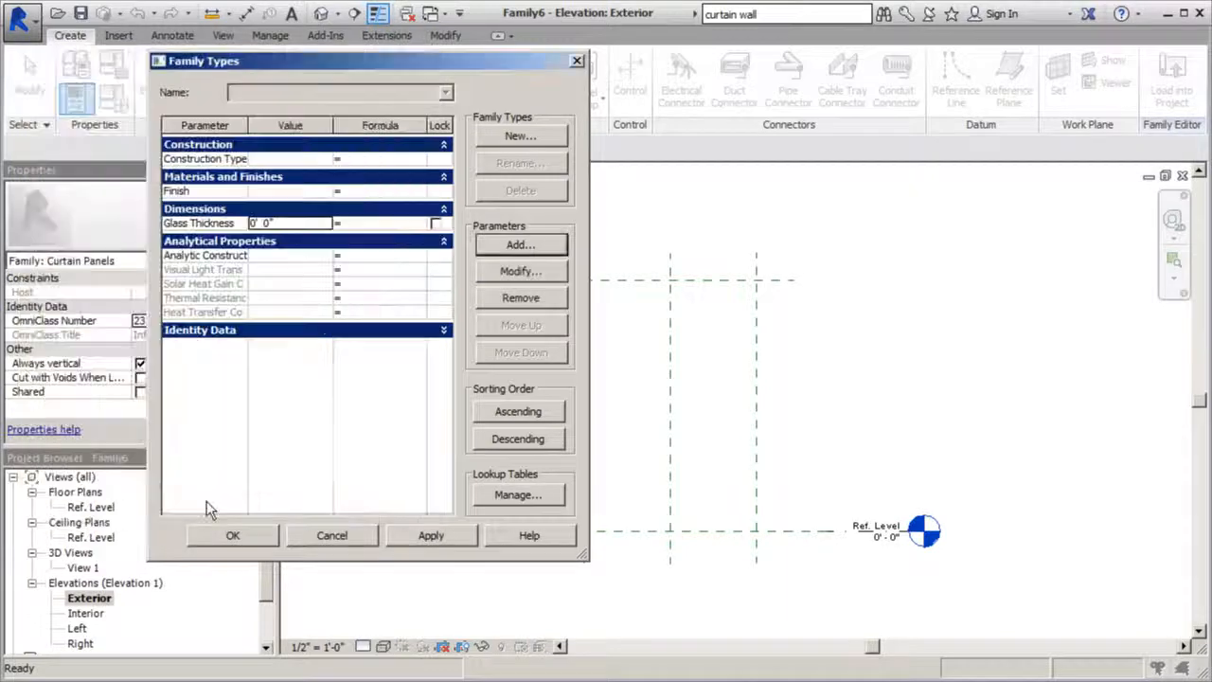
pyautogui.click(233, 535)
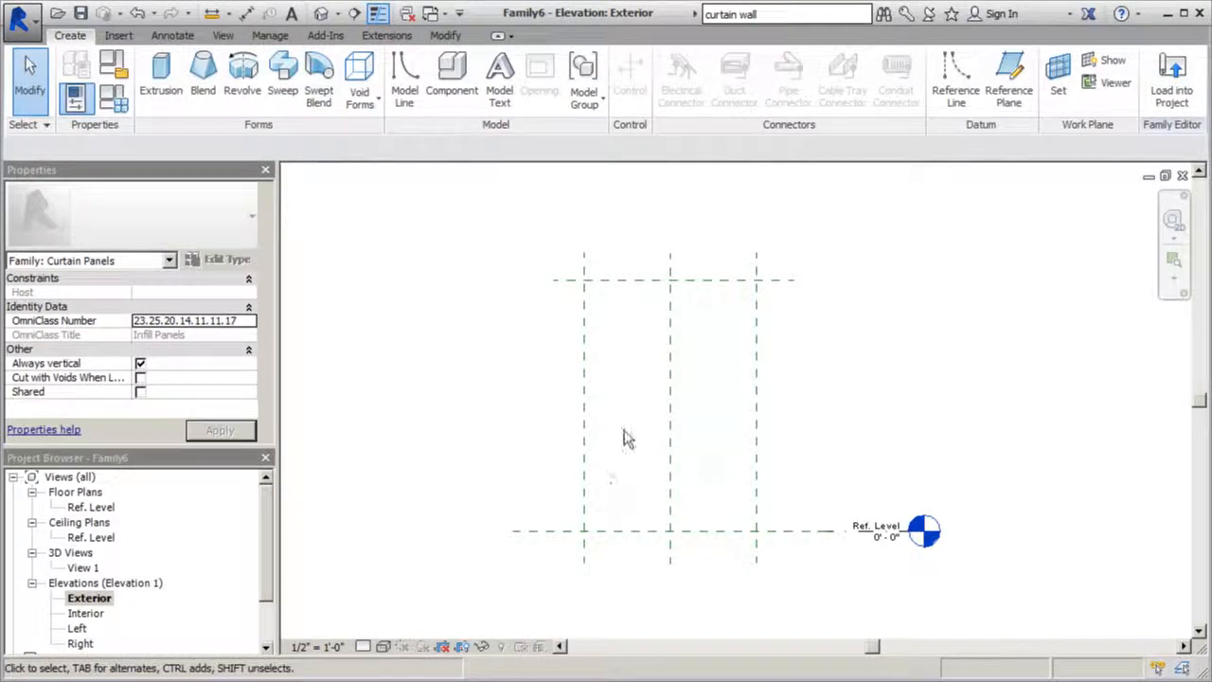
# Start an extrusion sketch with lines picked from the four outer reference planes and lock each line to its plane
pyautogui.click(161, 81)
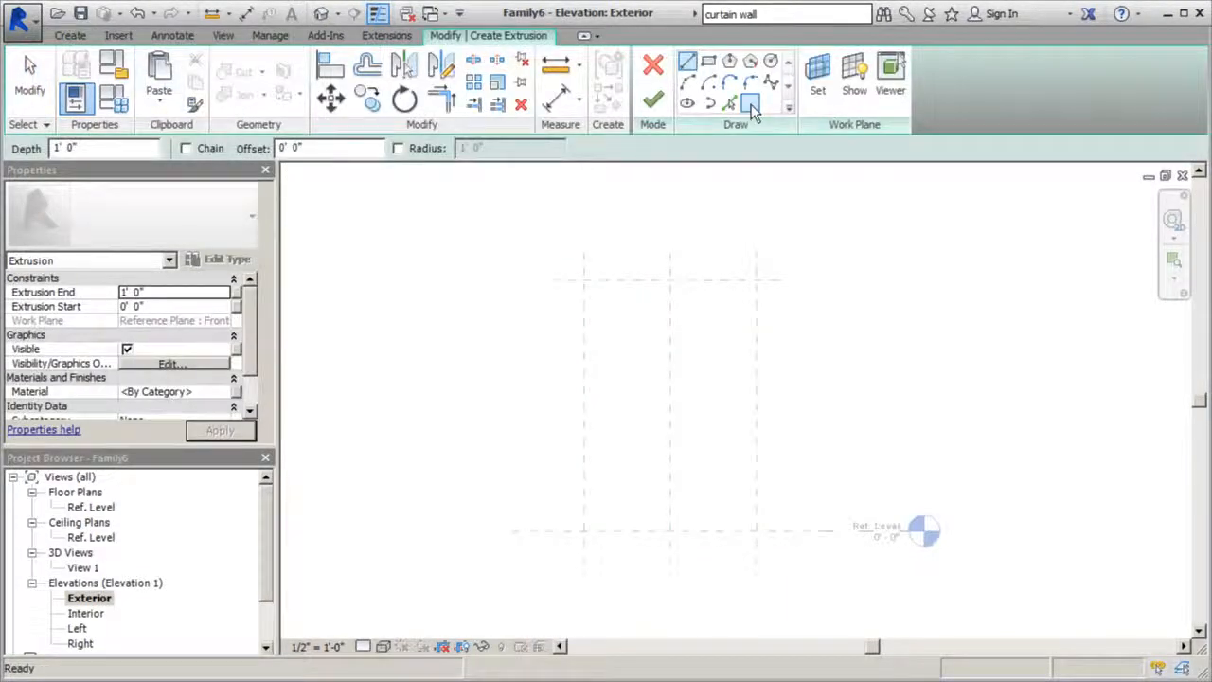
pyautogui.click(729, 102)
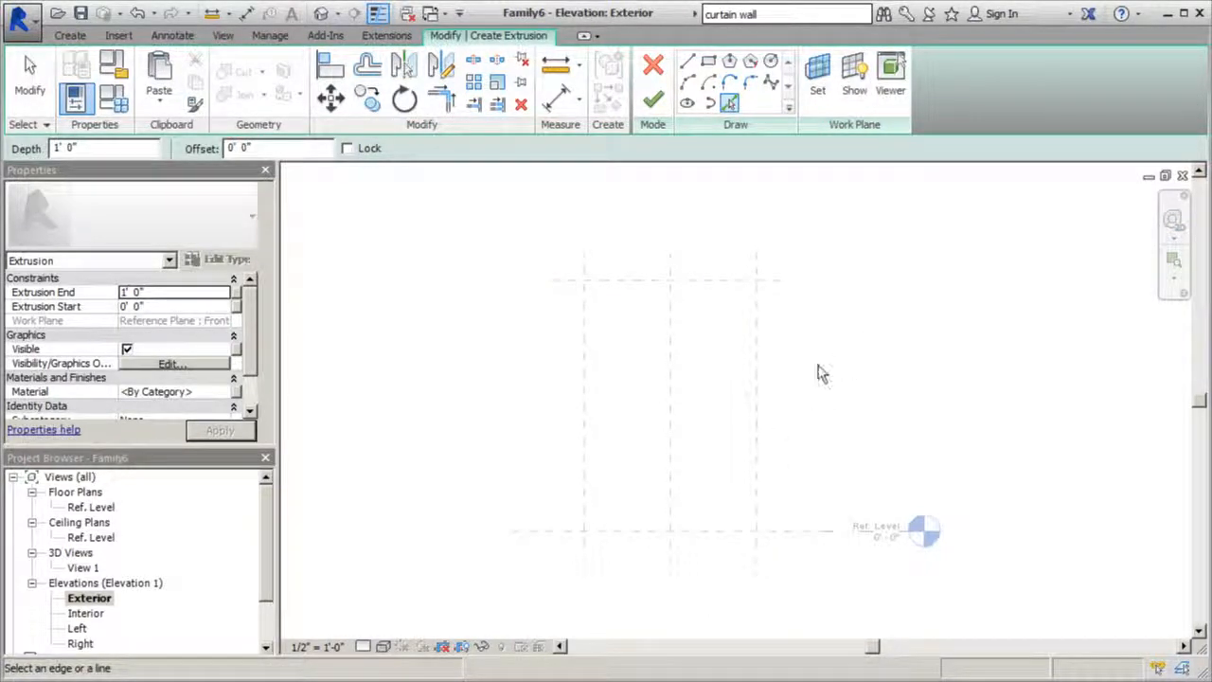
pyautogui.click(626, 283)
pyautogui.click(700, 308)
pyautogui.click(587, 376)
pyautogui.click(611, 379)
pyautogui.click(634, 532)
pyautogui.click(600, 502)
pyautogui.click(756, 440)
pyautogui.click(785, 380)
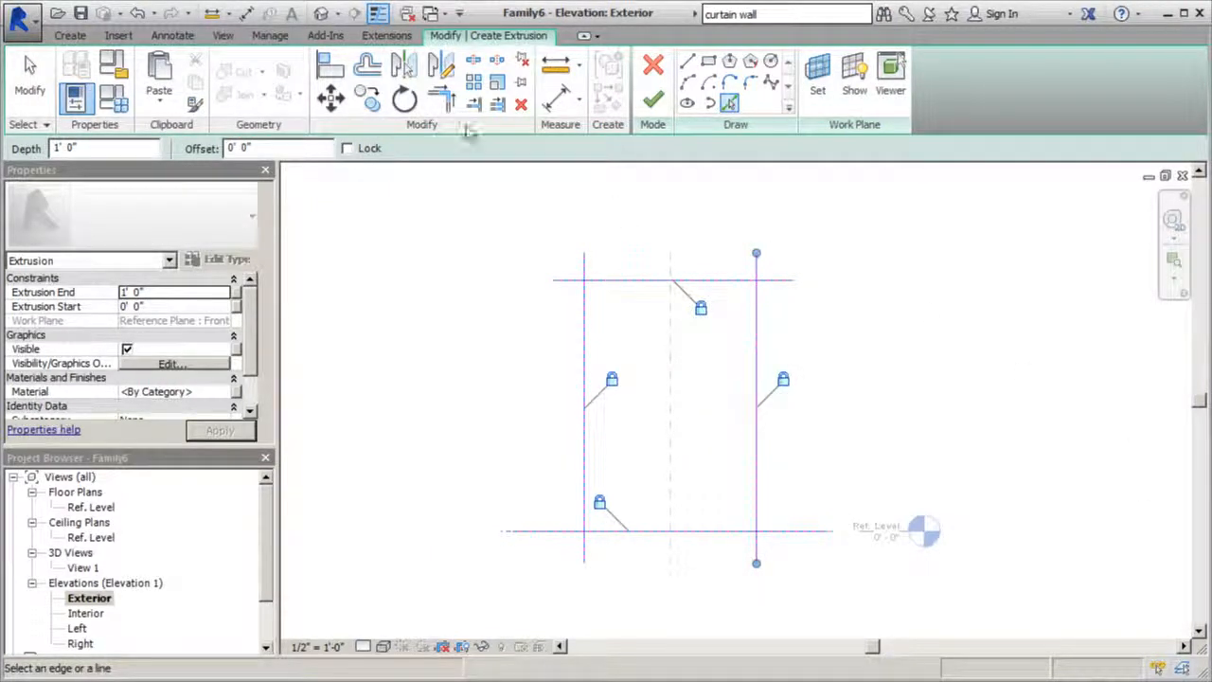
# Trim the four sketch lines to each other at the corners to form a closed rectangle
pyautogui.click(440, 97)
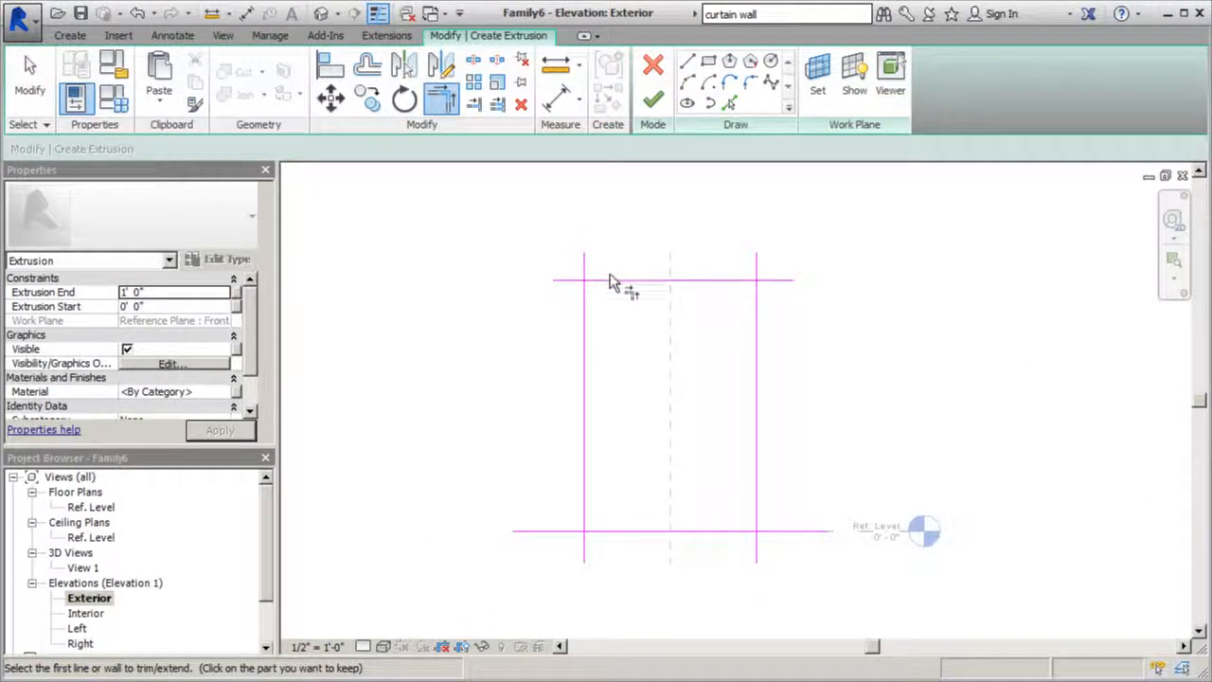
pyautogui.click(611, 281)
pyautogui.click(586, 304)
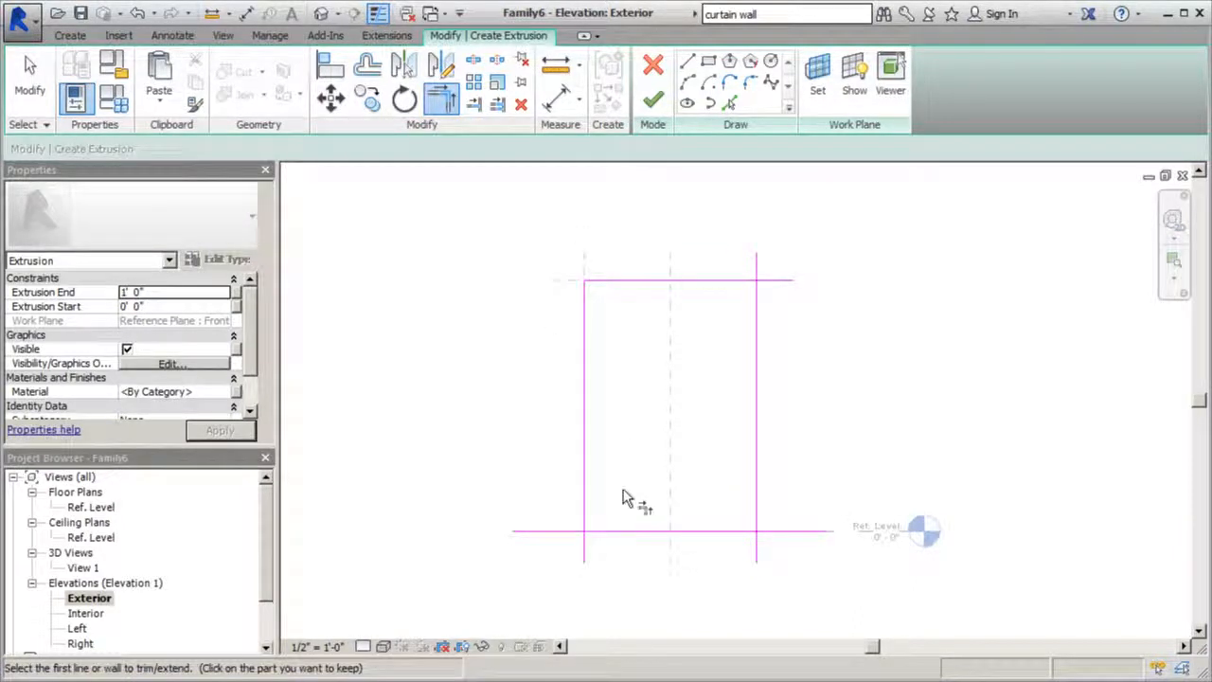
pyautogui.click(587, 516)
pyautogui.click(620, 531)
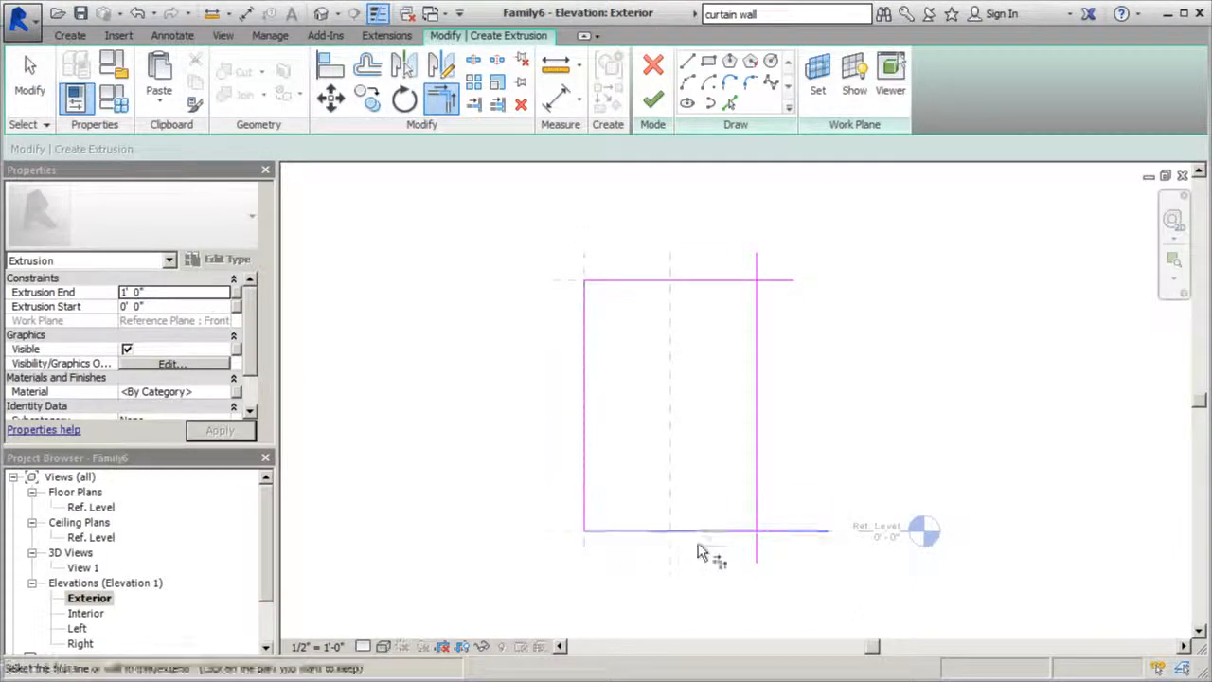
pyautogui.click(755, 489)
pyautogui.click(746, 531)
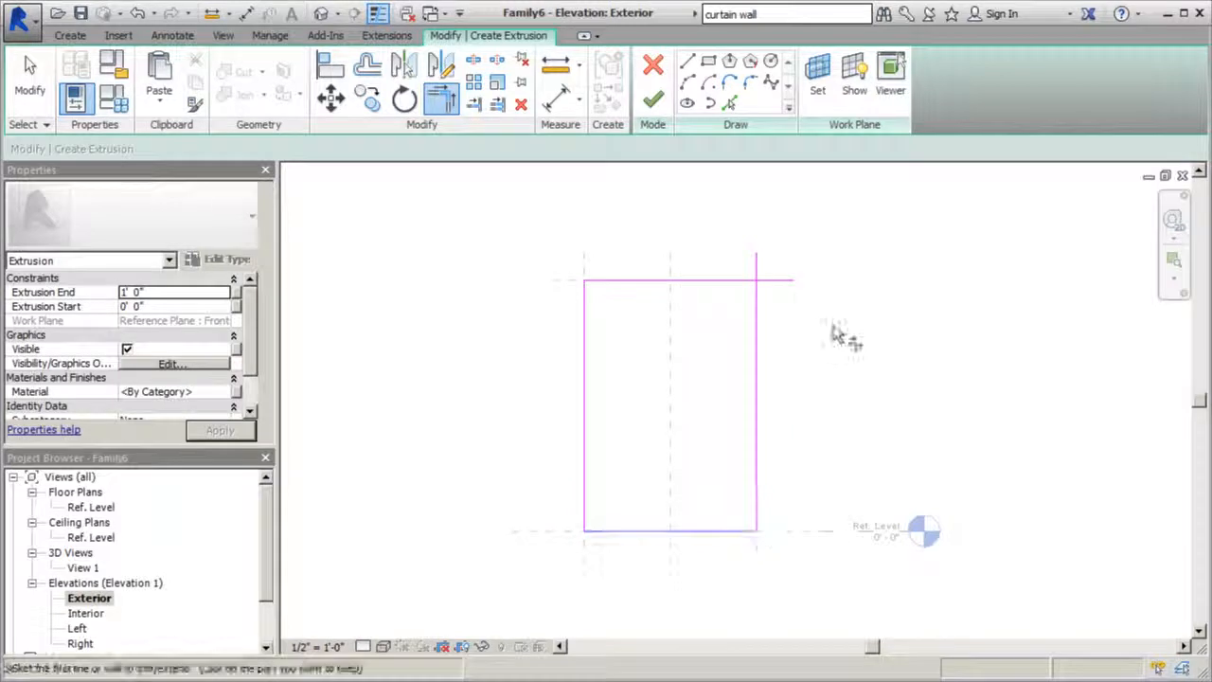
pyautogui.click(755, 305)
pyautogui.click(763, 281)
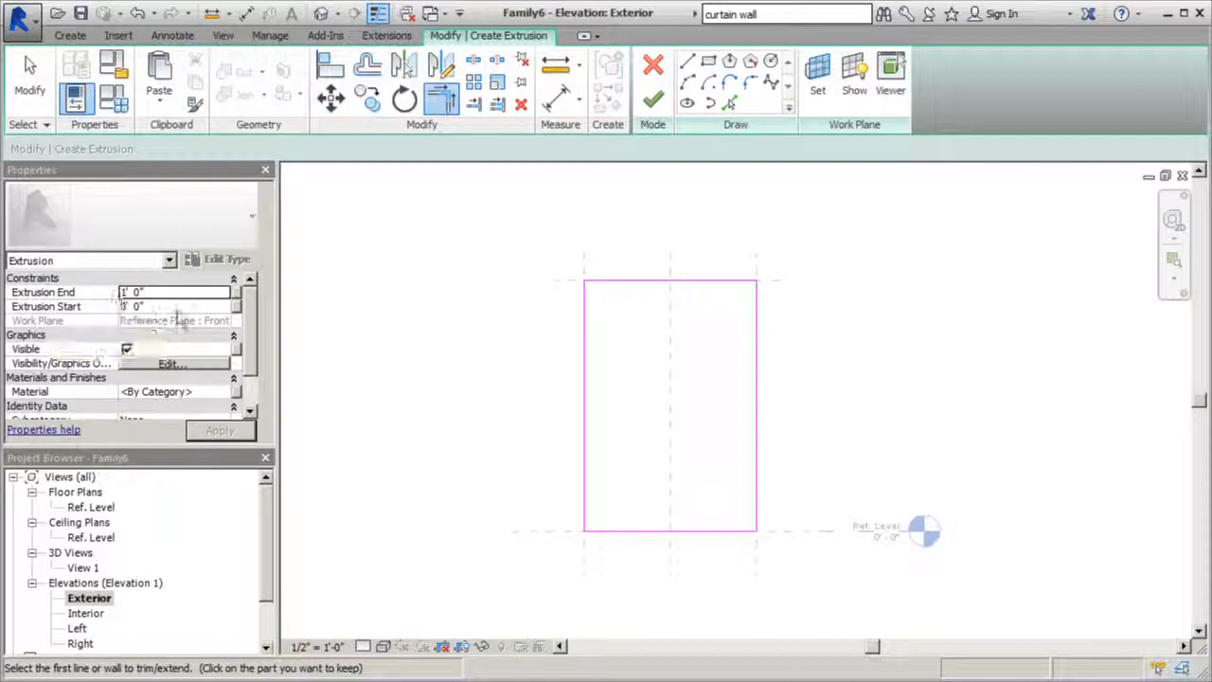
# Associate the extrusion's Extrusion End with the Glass Thickness family parameter
pyautogui.click(237, 294)
pyautogui.click(676, 283)
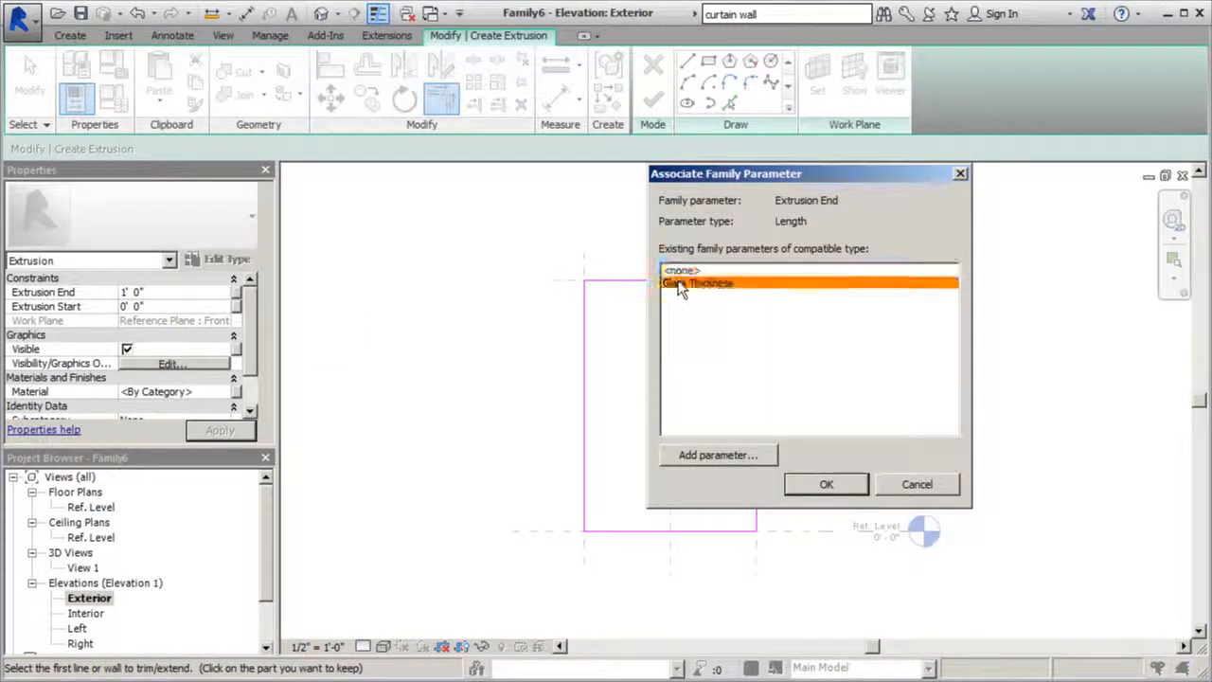
pyautogui.click(845, 492)
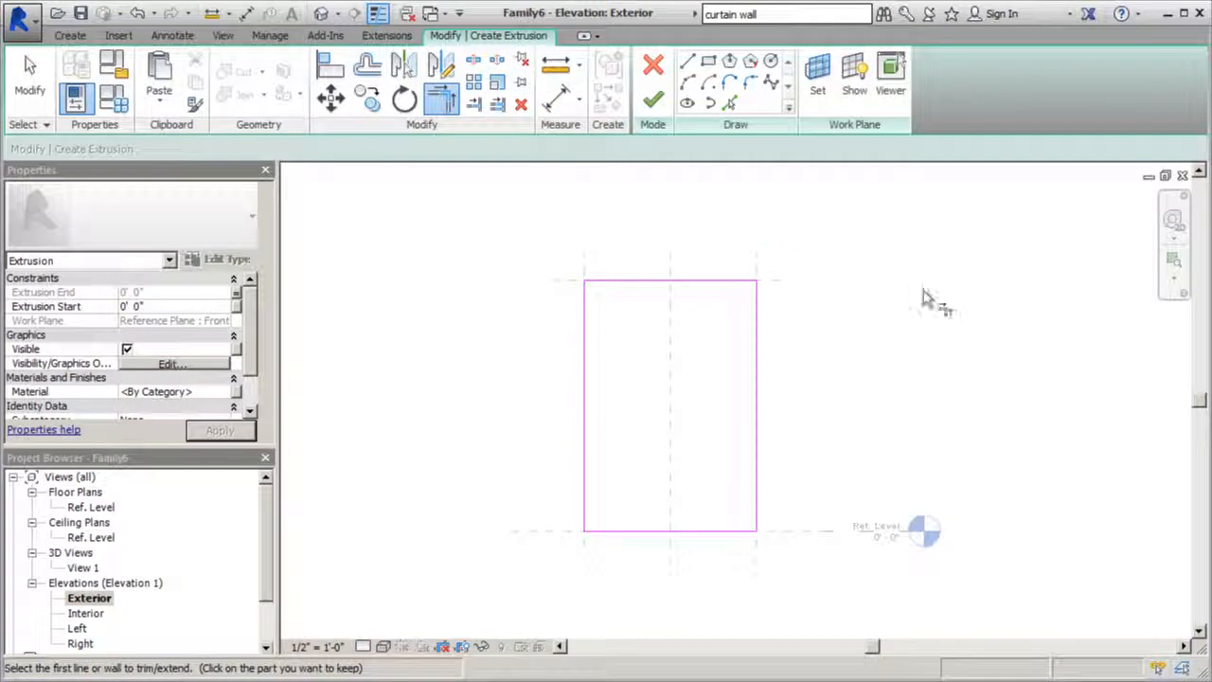
pyautogui.click(38, 90)
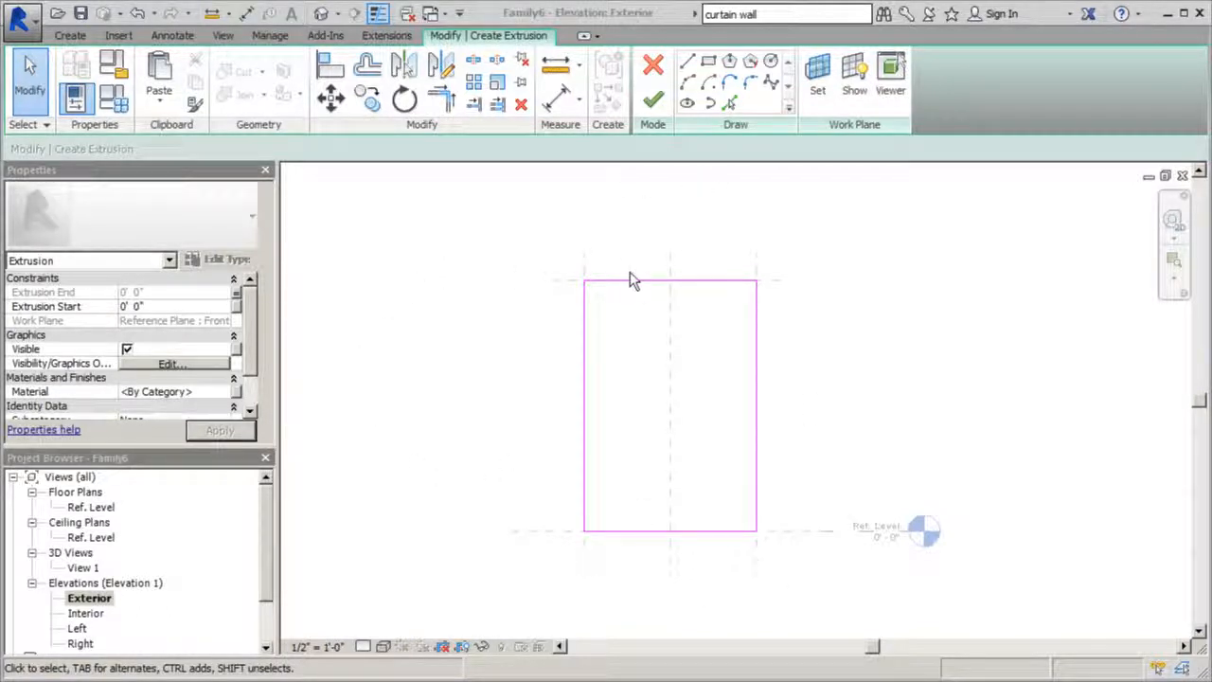
# Assign the Glass material to the panel extrusion
pyautogui.moveTo(251, 327); pyautogui.dragTo(255, 344)
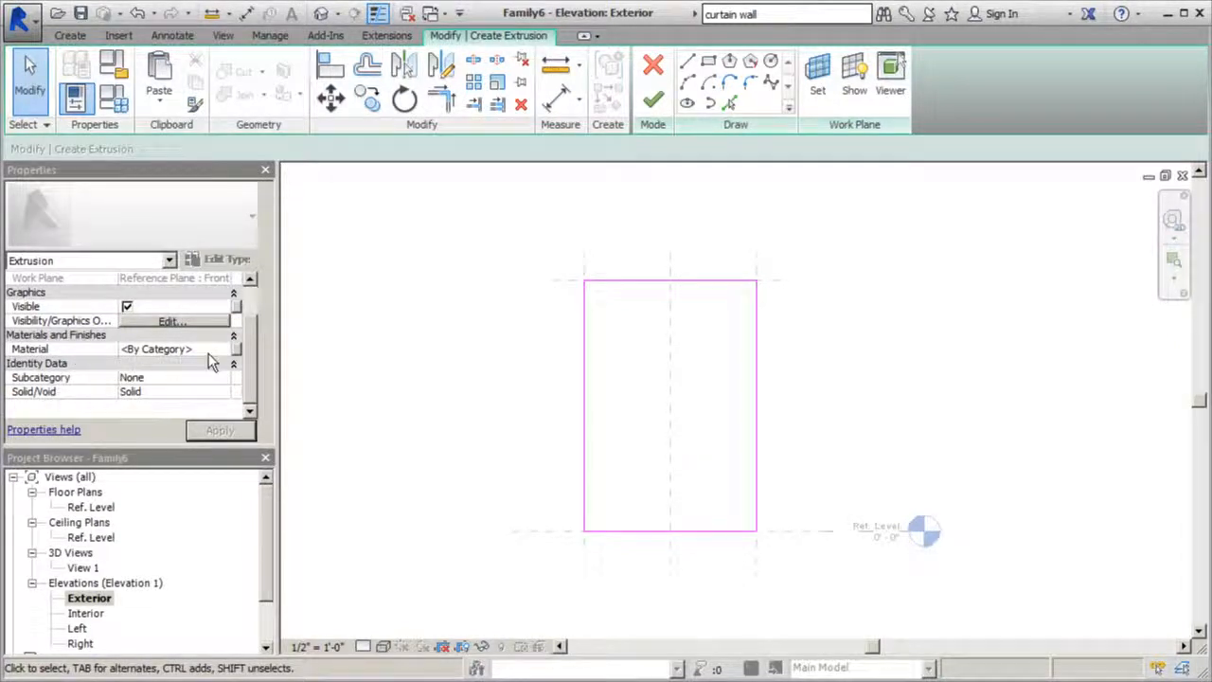
pyautogui.click(198, 352)
pyautogui.click(223, 348)
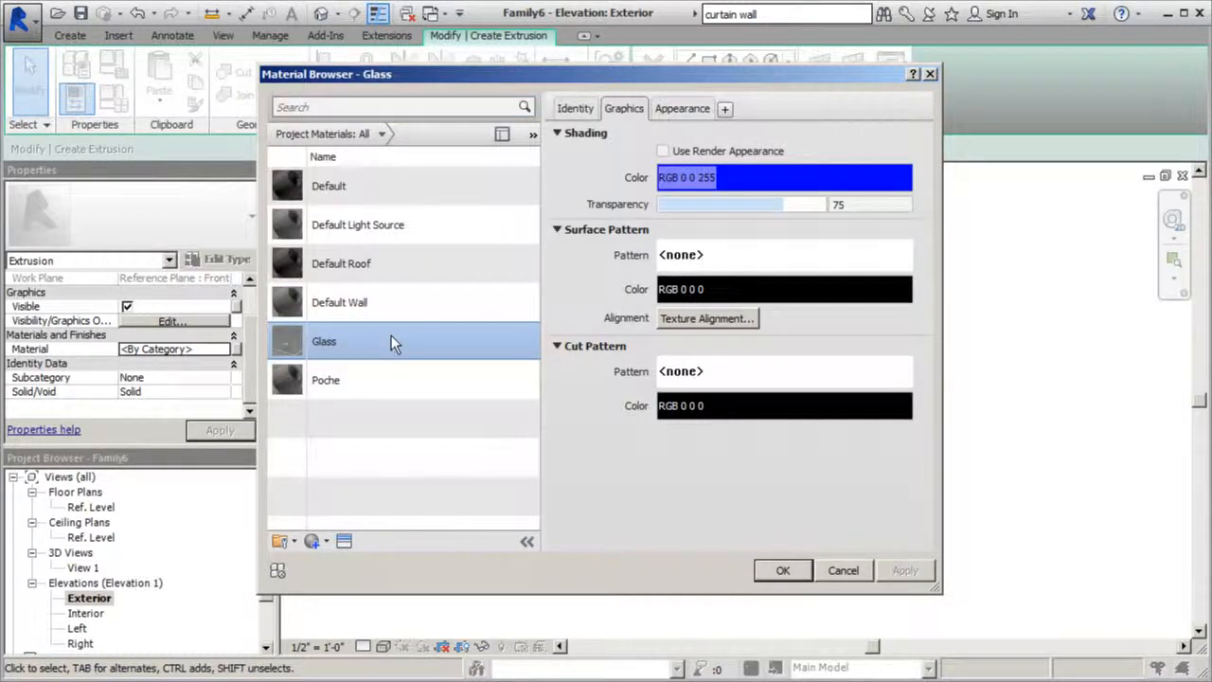
pyautogui.click(782, 571)
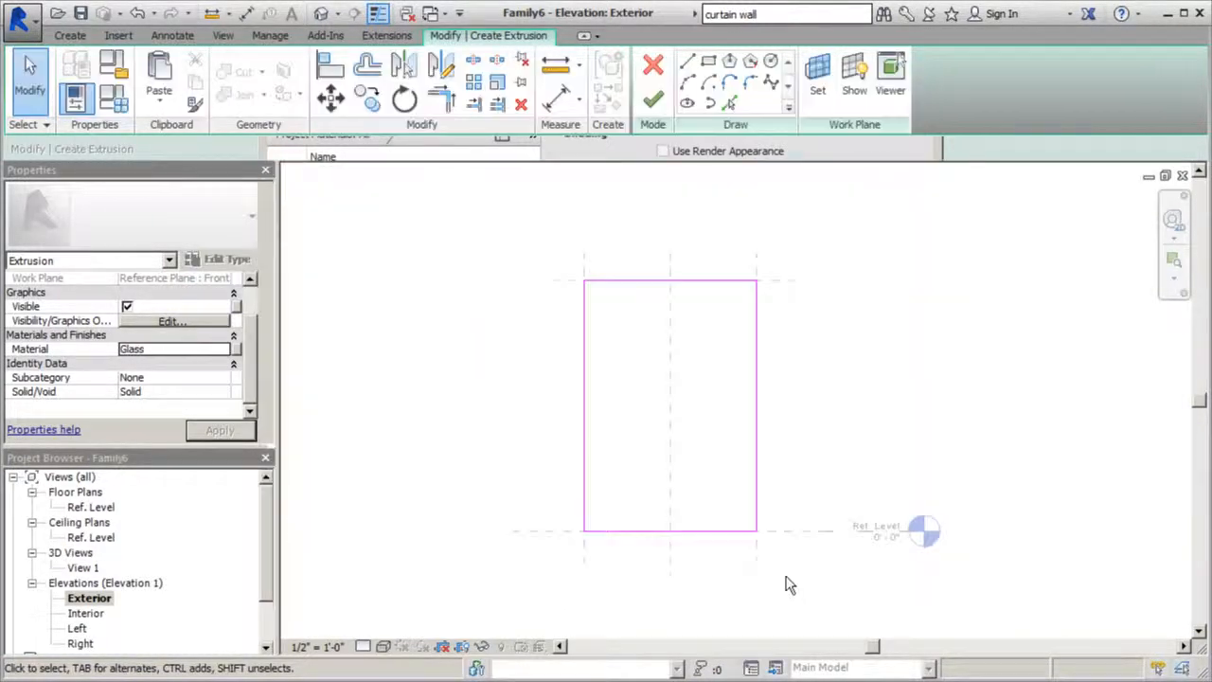
# Try to finish the glass panel extrusion
pyautogui.click(653, 99)
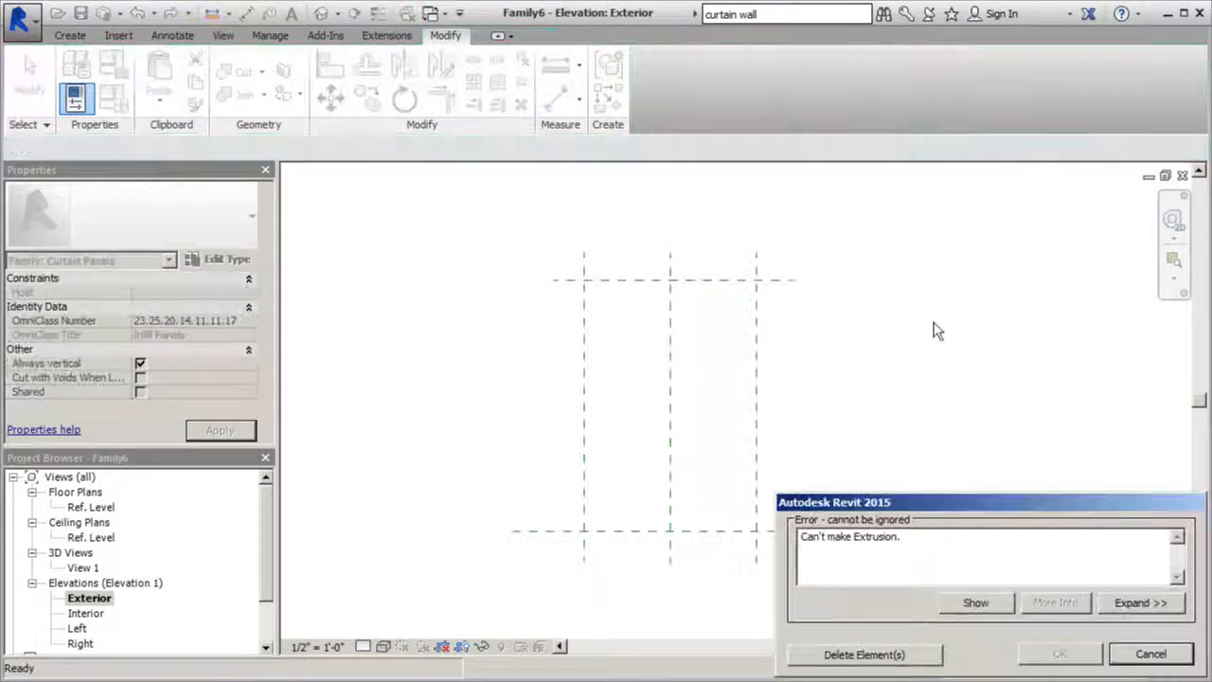
pyautogui.moveTo(969, 509); pyautogui.dragTo(904, 395)
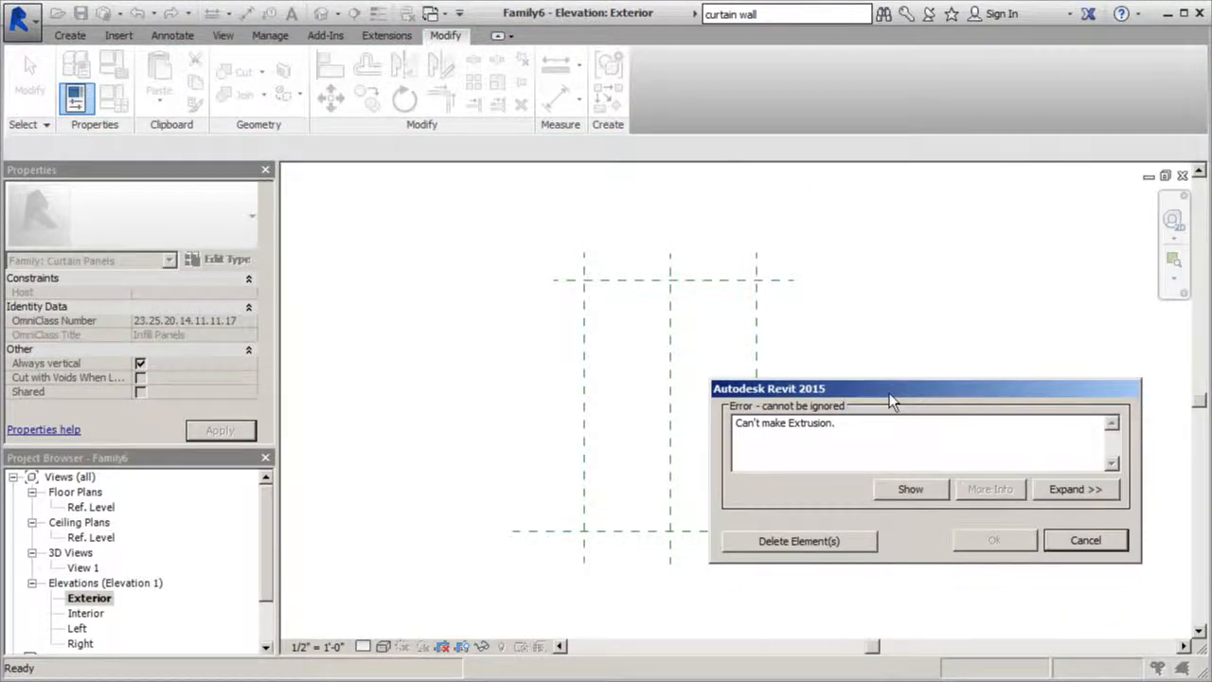
pyautogui.click(1085, 540)
# Delete the bottom line of the extrusion sketch at the reference level
pyautogui.scroll(2, 825, 555)
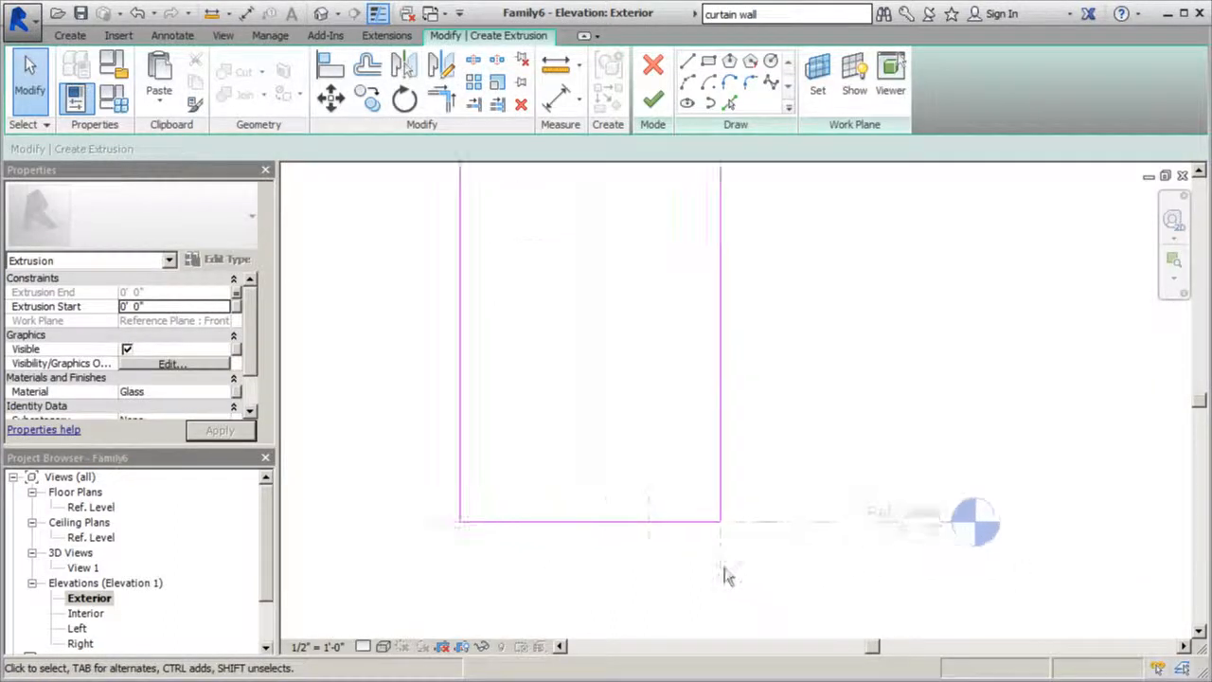
pyautogui.click(701, 523)
pyautogui.click(521, 104)
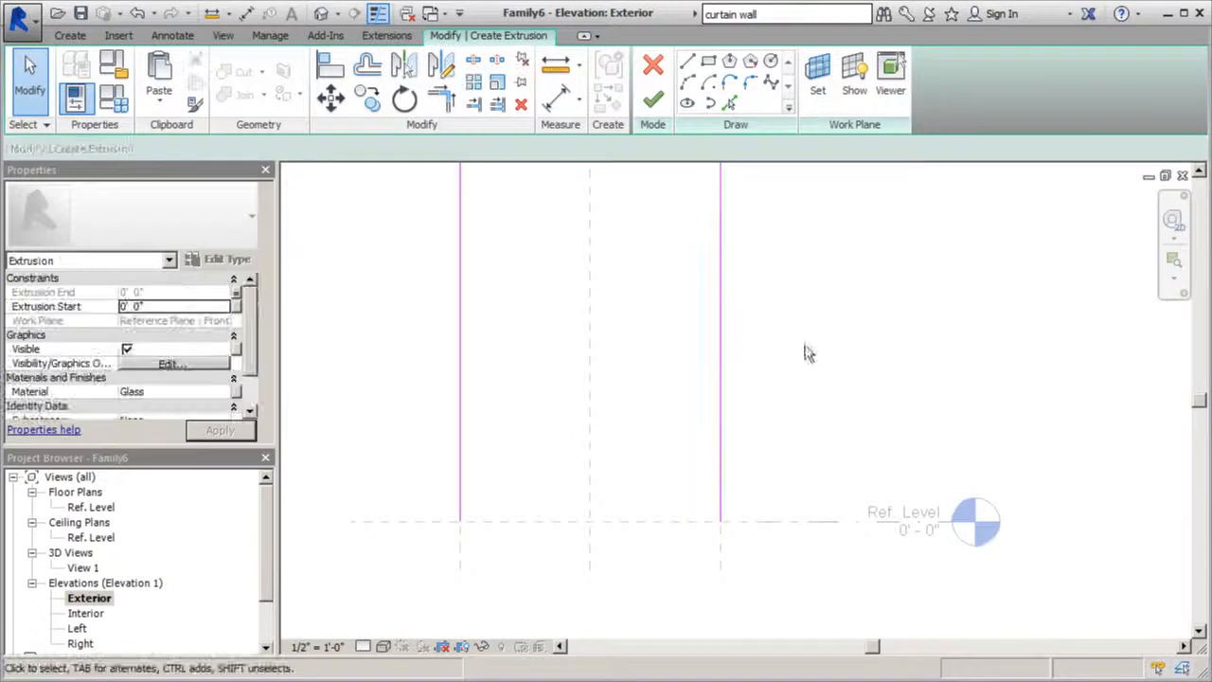
# Pick the bottom reference plane as a sketch line, lock it, and shorten both ends to the side lines
pyautogui.scroll(-1, 806, 353)
pyautogui.scroll(3, 820, 519)
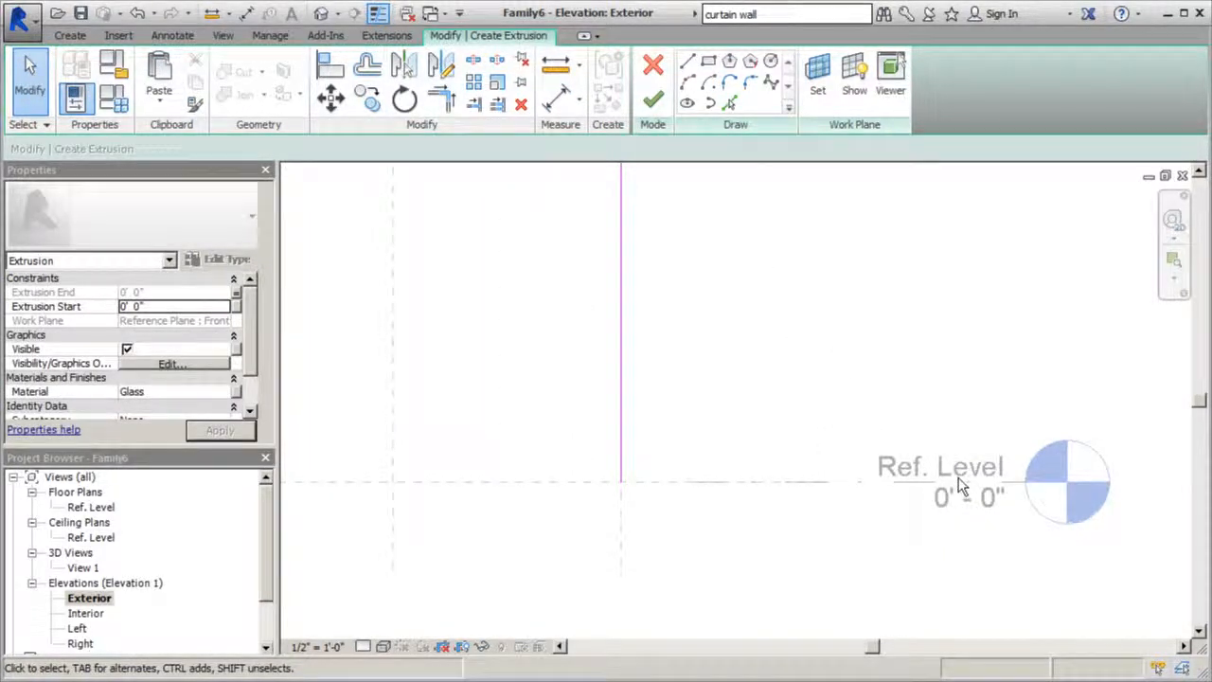
pyautogui.scroll(-3, 912, 520)
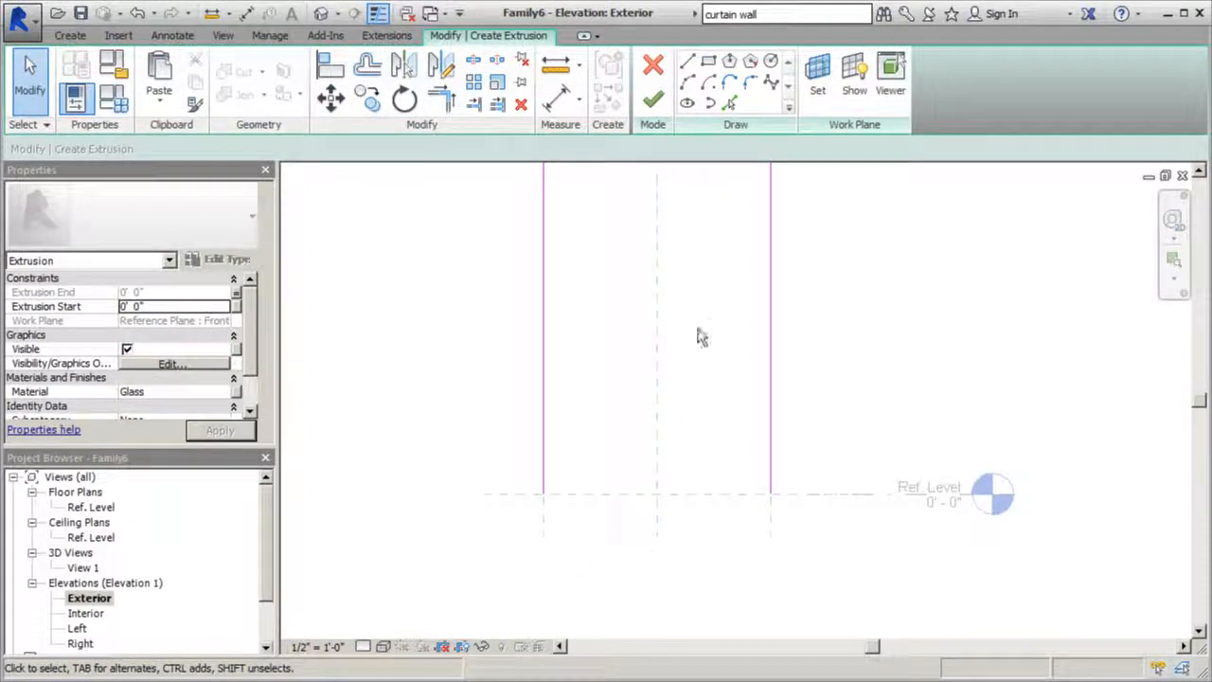
pyautogui.click(729, 103)
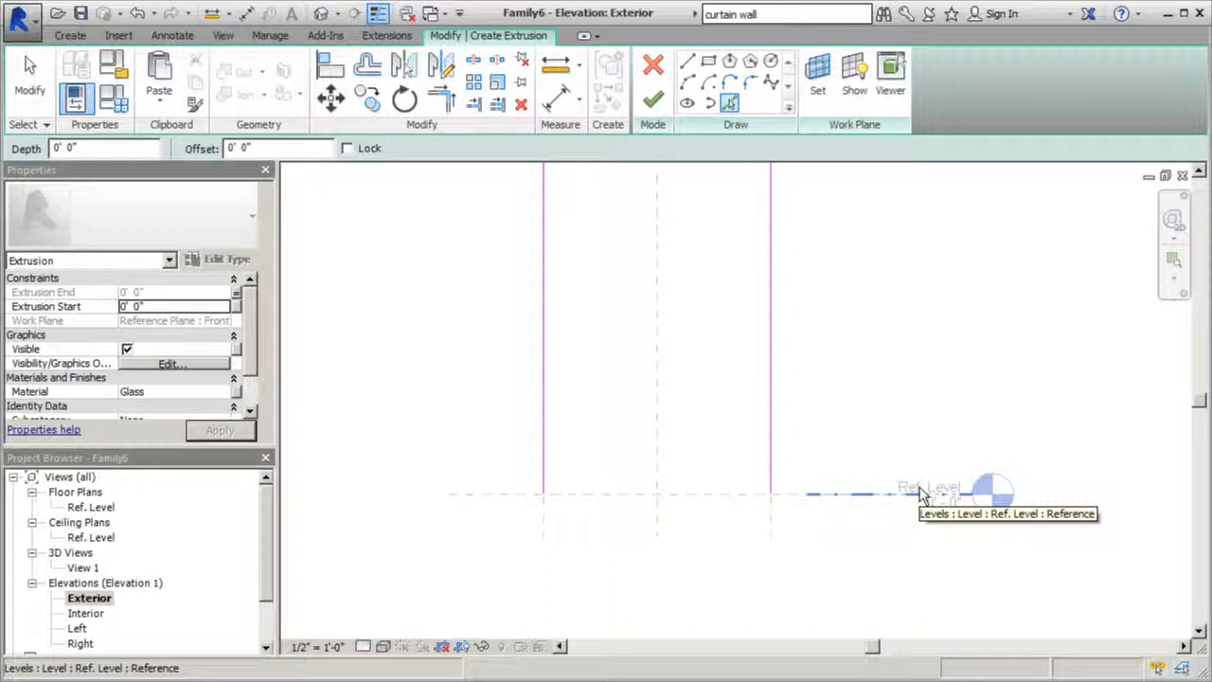
pyautogui.scroll(3, 921, 492)
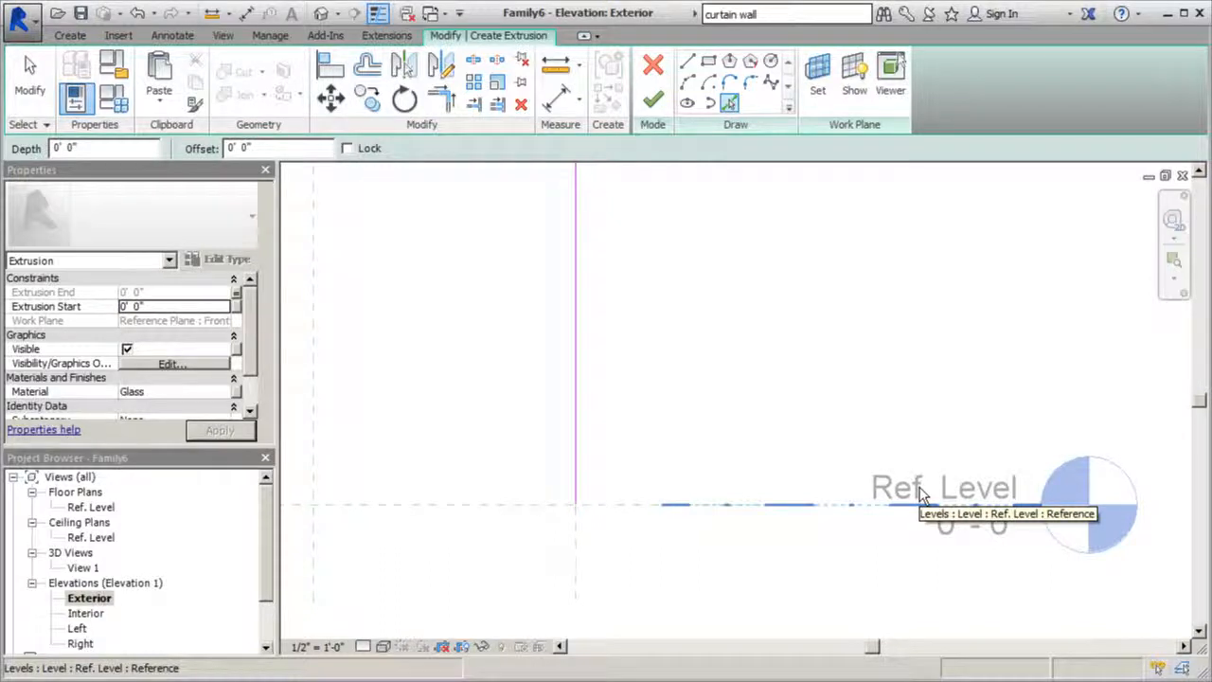
pyautogui.scroll(-2, 923, 492)
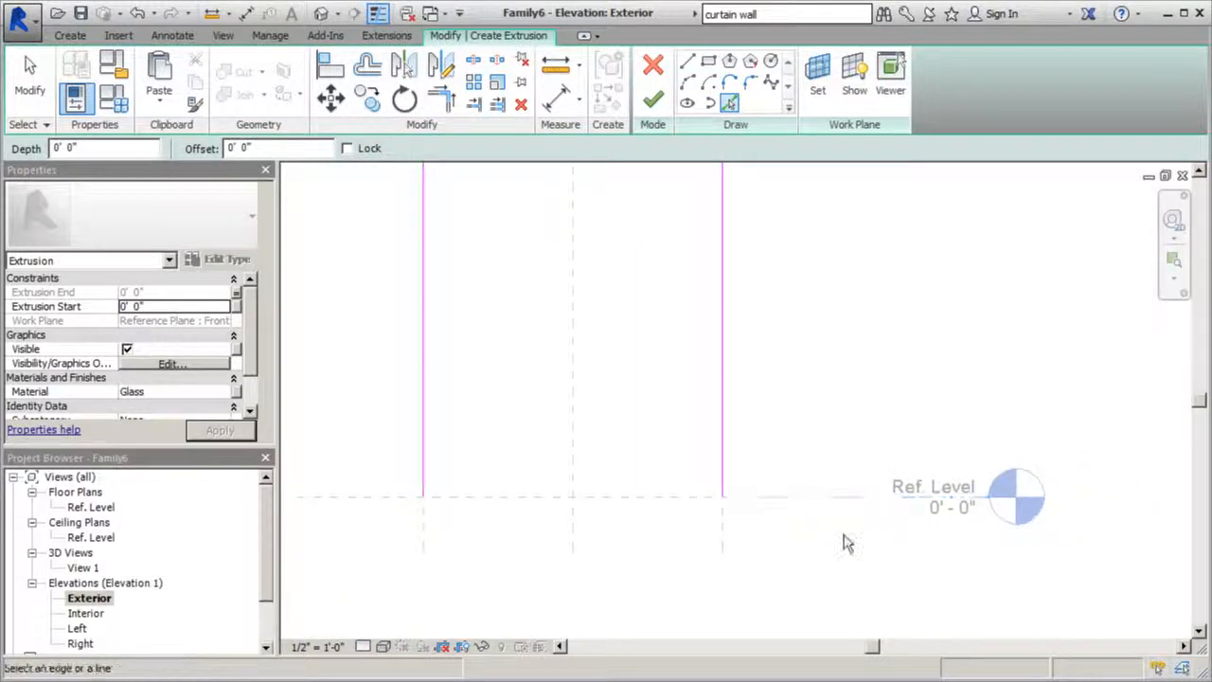
pyautogui.click(371, 498)
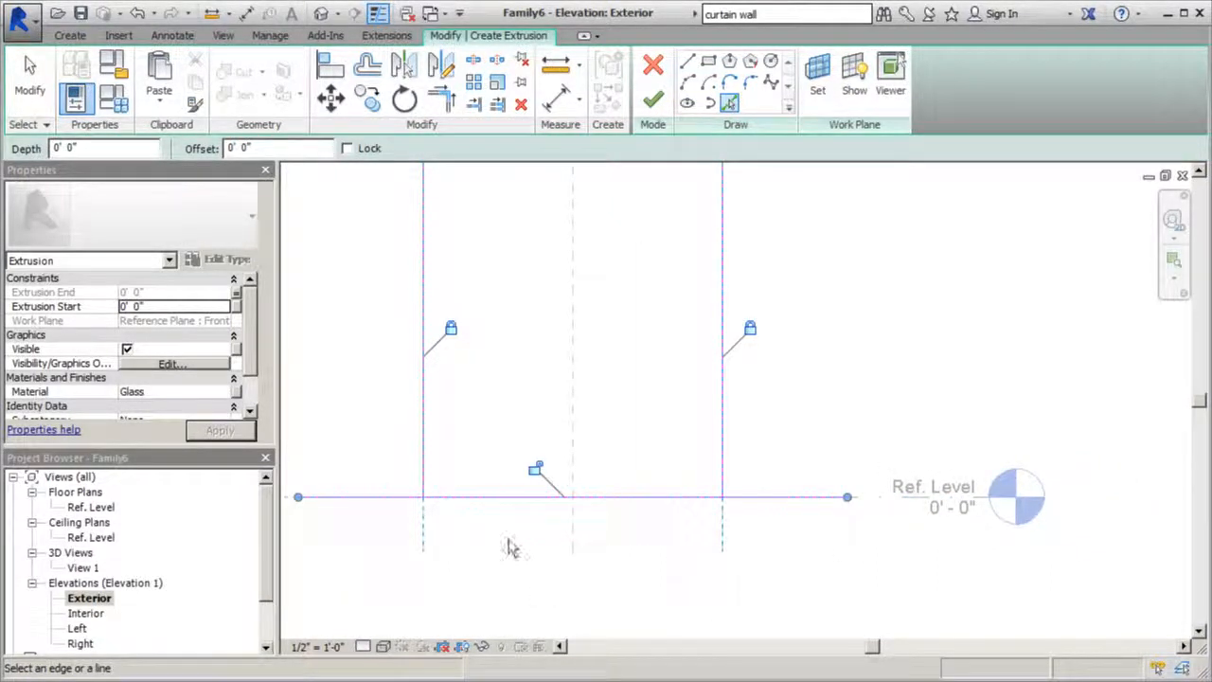
pyautogui.moveTo(300, 498); pyautogui.dragTo(423, 496)
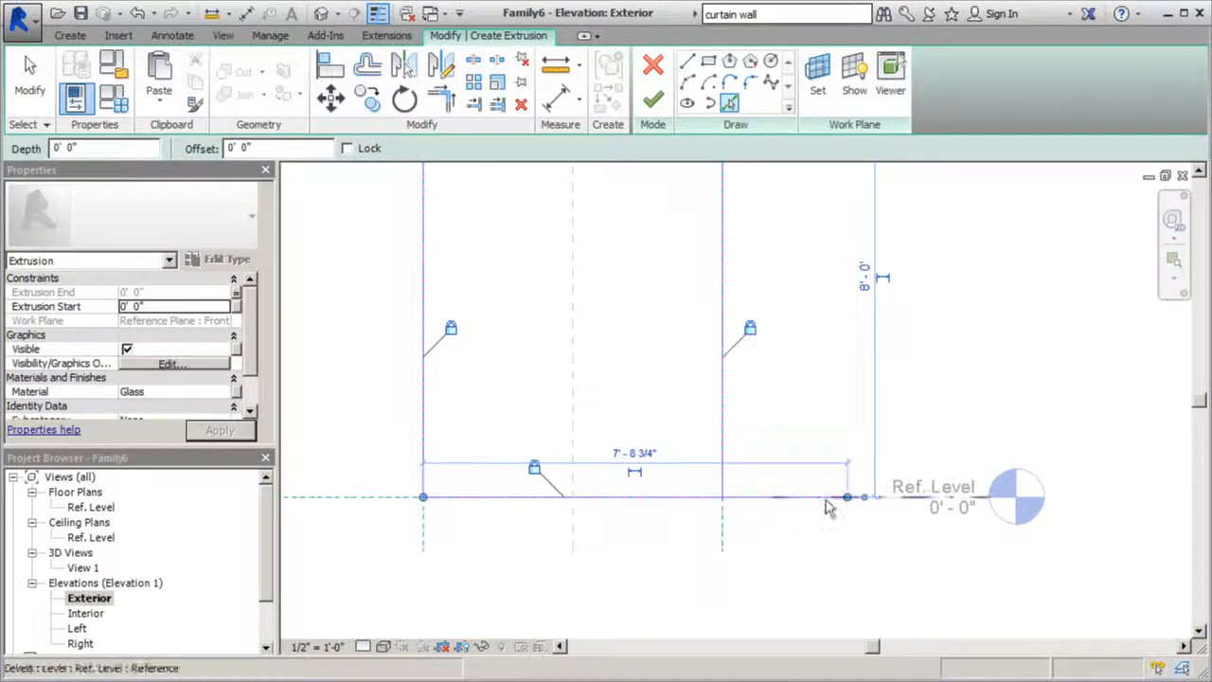
pyautogui.moveTo(847, 495); pyautogui.dragTo(722, 497)
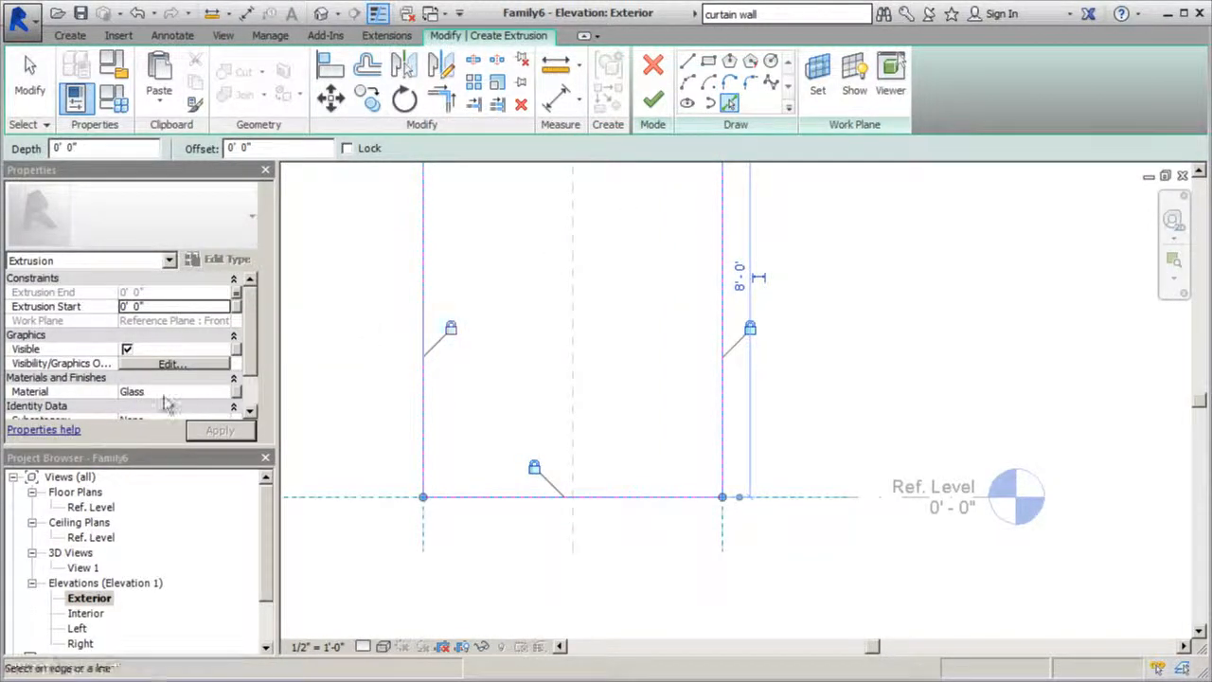
# Try to finish the glass panel extrusion and discard its sketch
pyautogui.click(652, 100)
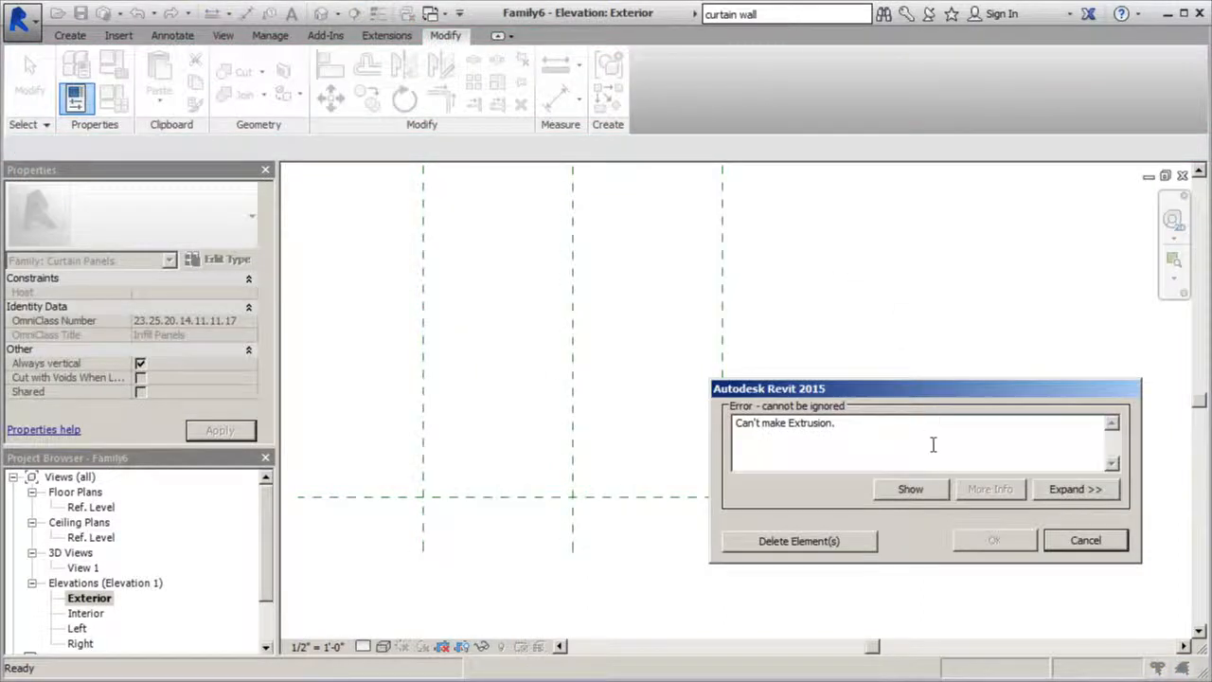
pyautogui.click(1085, 540)
pyautogui.scroll(-3, 641, 590)
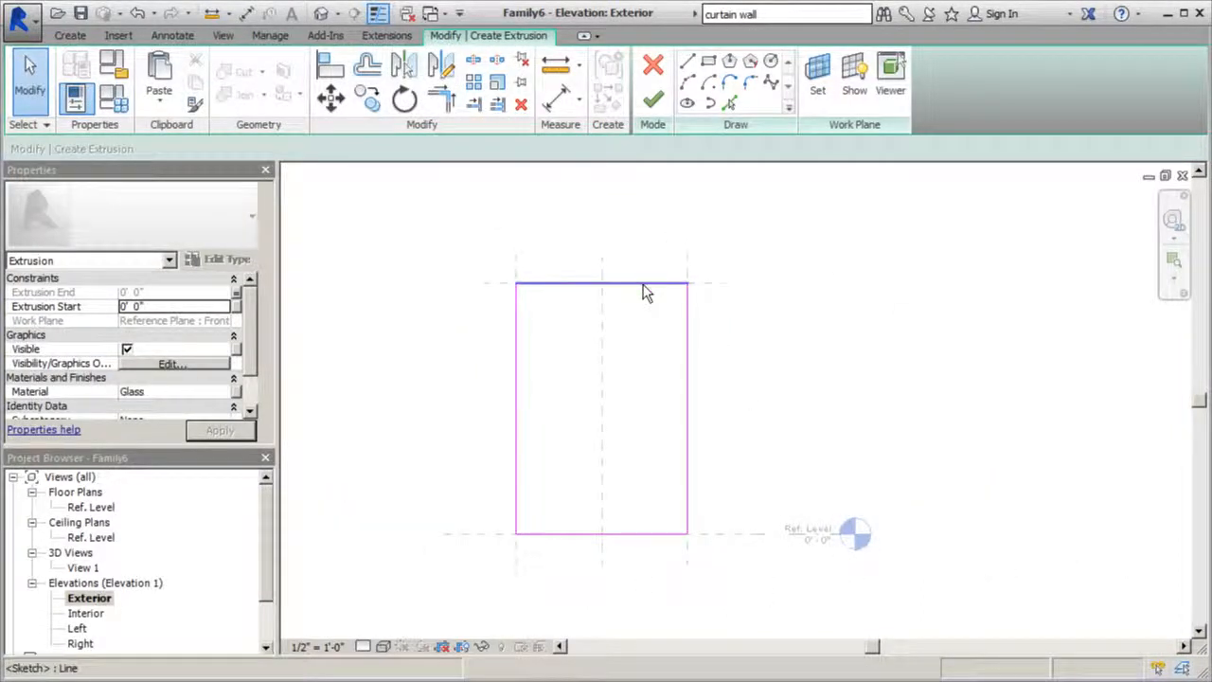
pyautogui.click(656, 80)
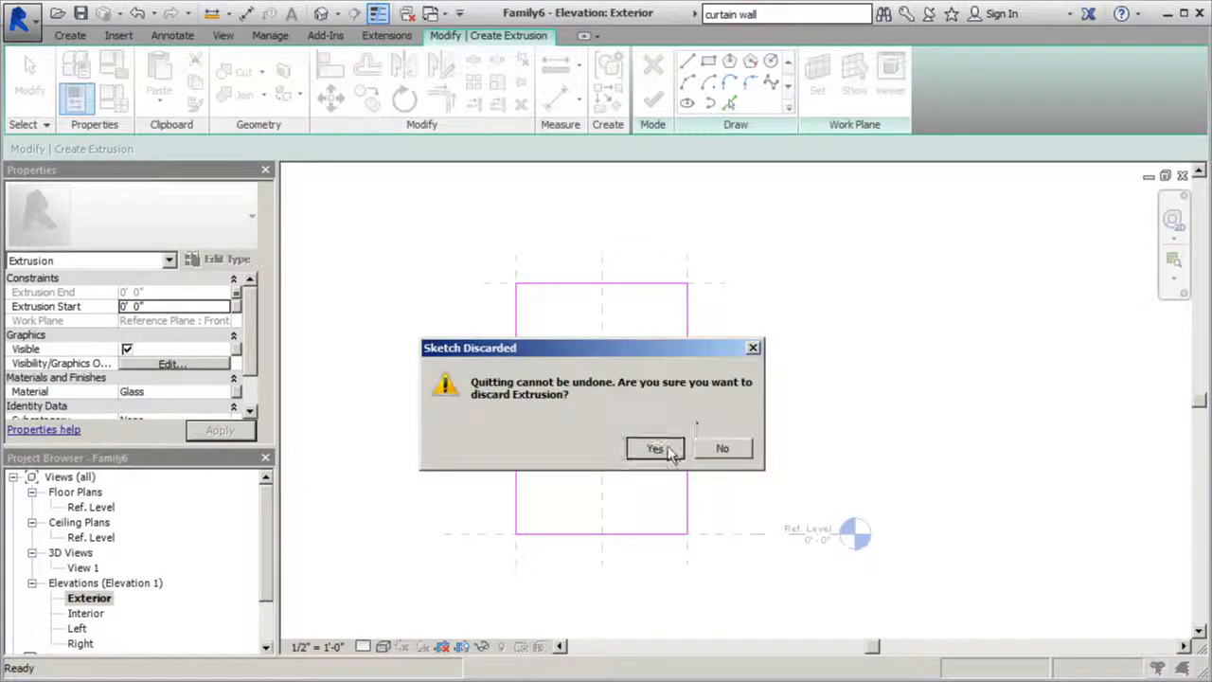
pyautogui.click(653, 450)
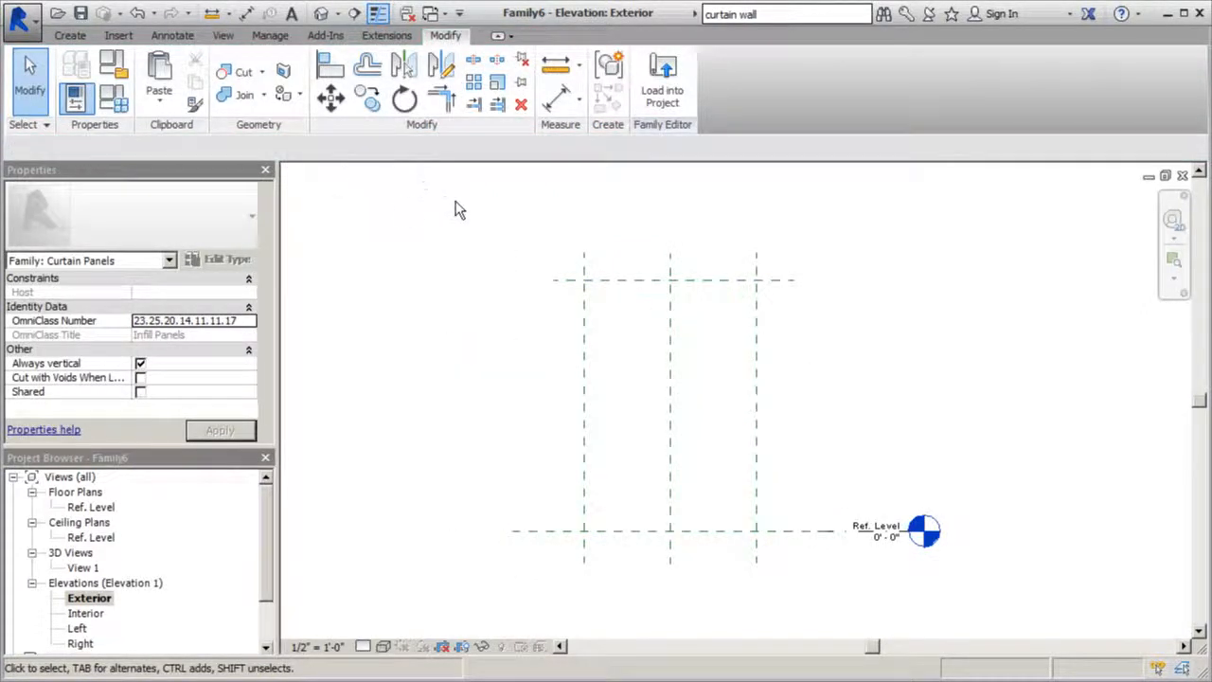
# Start a new extrusion sketch using Pick Lines in the Exterior elevation
pyautogui.click(70, 35)
pyautogui.click(161, 80)
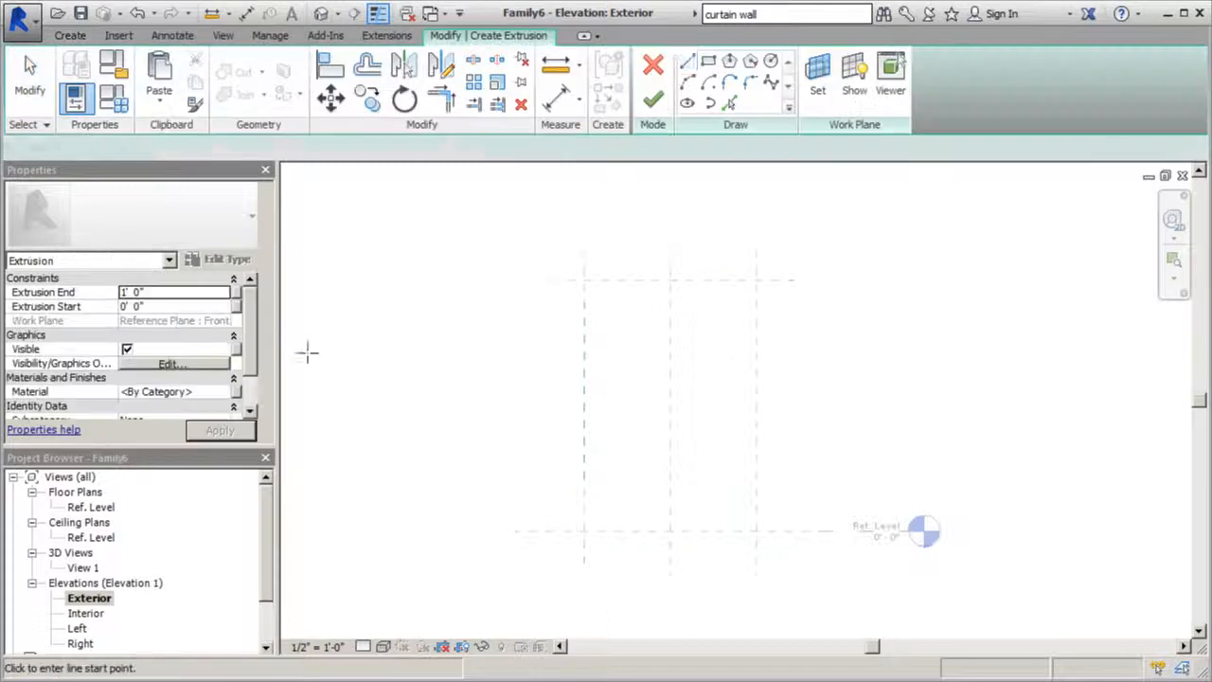
pyautogui.click(729, 102)
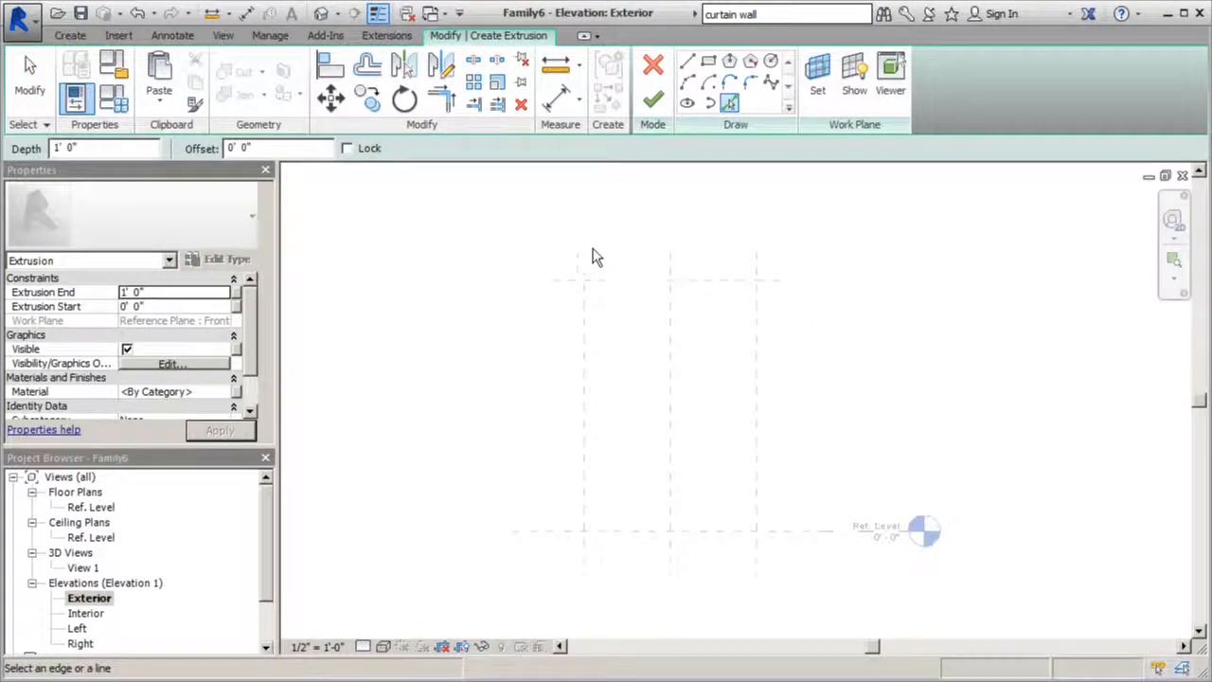
pyautogui.click(516, 532)
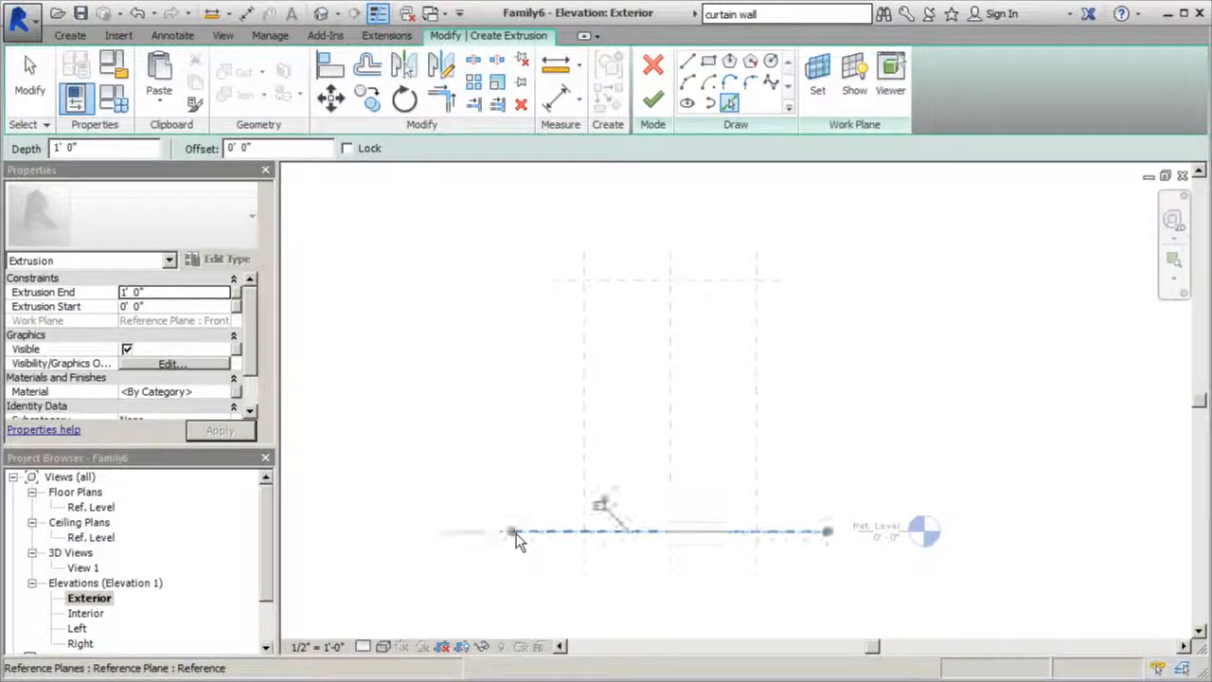
pyautogui.click(584, 439)
pyautogui.hotkey('ctrl', 'z')
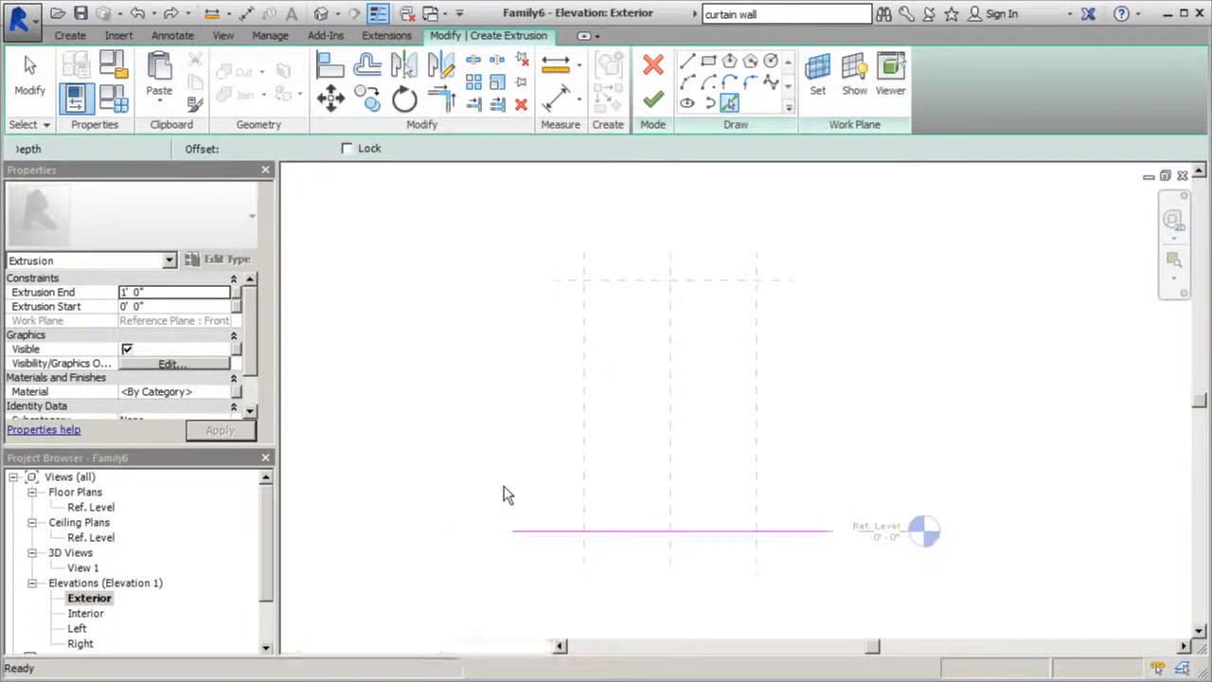
pyautogui.hotkey('ctrl', 'z')
# Pick the bottom, left, top and right boundary reference planes as sketch lines and lock each line to its plane
pyautogui.click(522, 533)
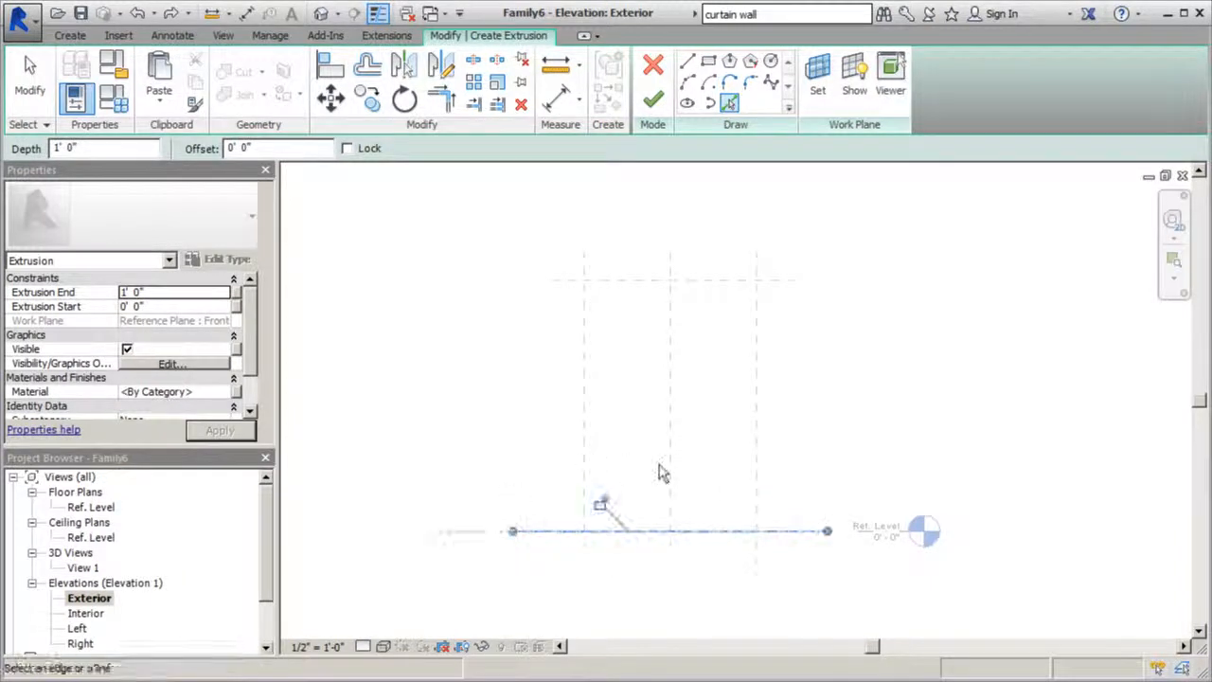
pyautogui.click(585, 392)
pyautogui.click(644, 282)
pyautogui.click(756, 358)
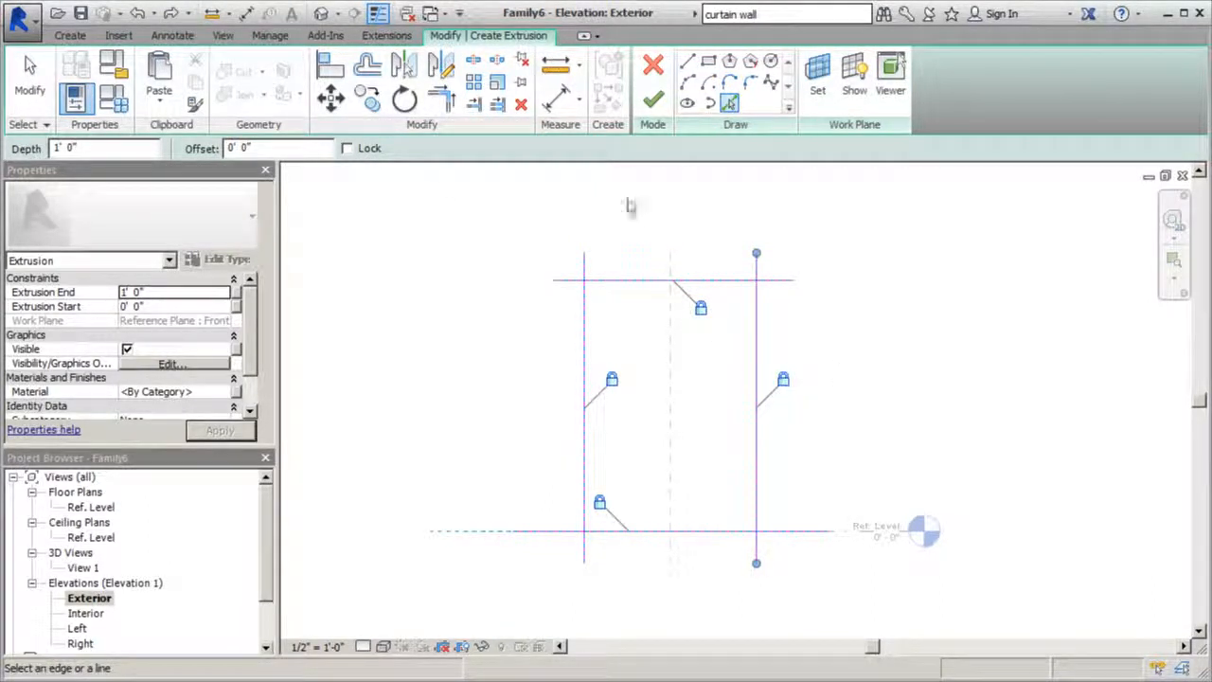
# Trim the four sketch lines at their corners to form a closed rectangle
pyautogui.click(441, 94)
pyautogui.click(603, 281)
pyautogui.click(585, 398)
pyautogui.click(586, 405)
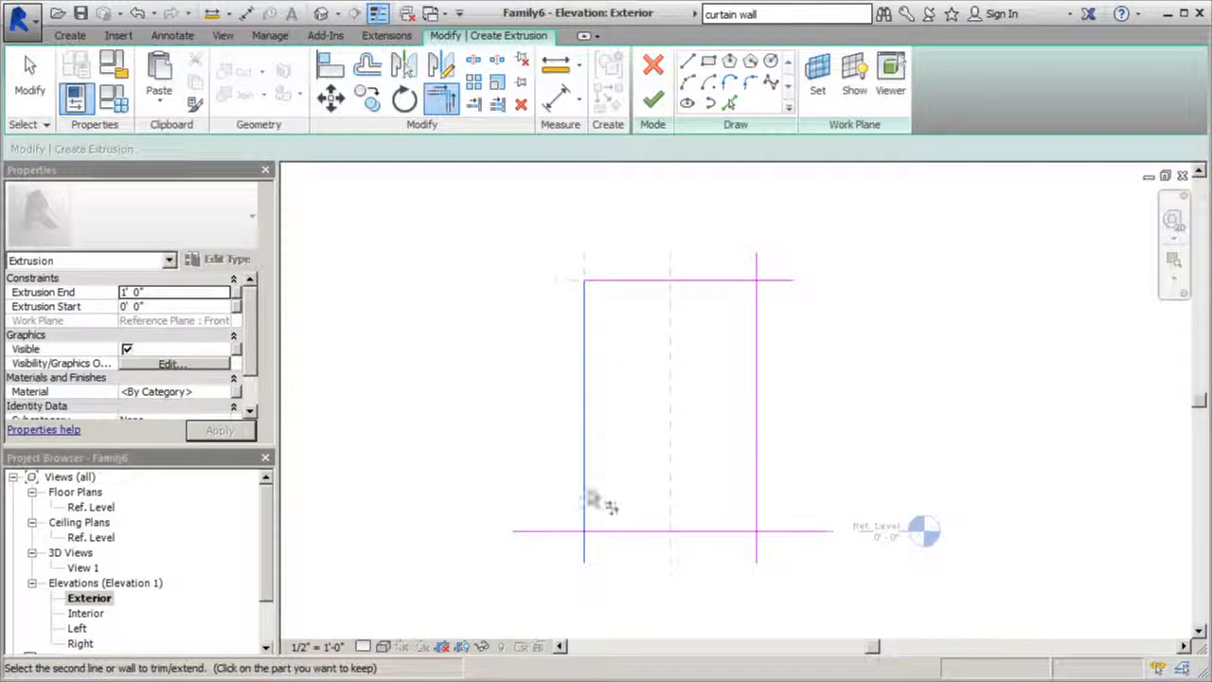
pyautogui.click(593, 536)
pyautogui.click(747, 539)
pyautogui.click(760, 514)
pyautogui.click(757, 301)
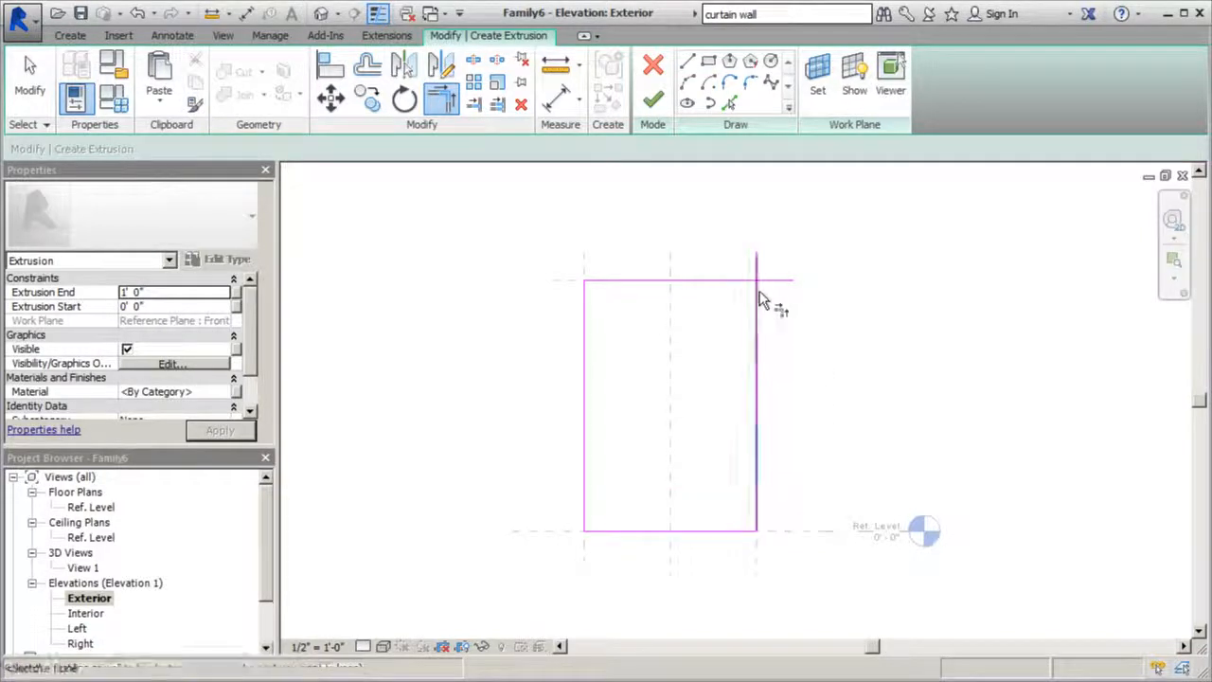
pyautogui.click(753, 279)
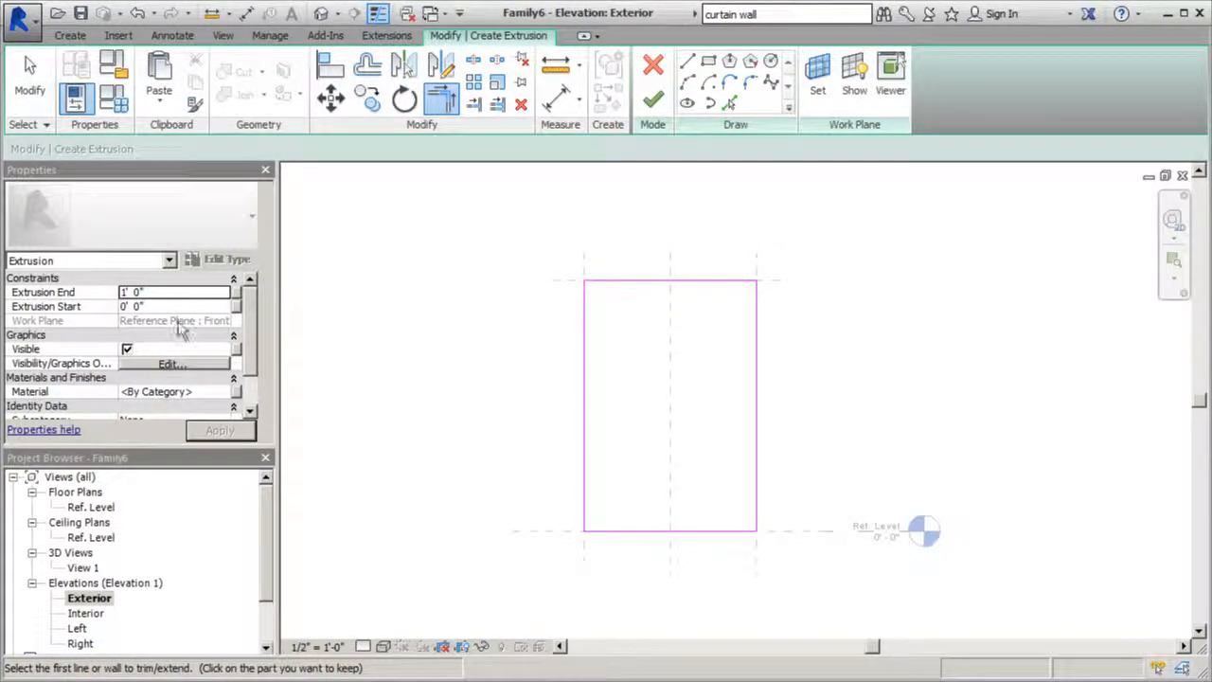
# Assign the Glass material to the new panel extrusion
pyautogui.click(189, 391)
pyautogui.click(224, 391)
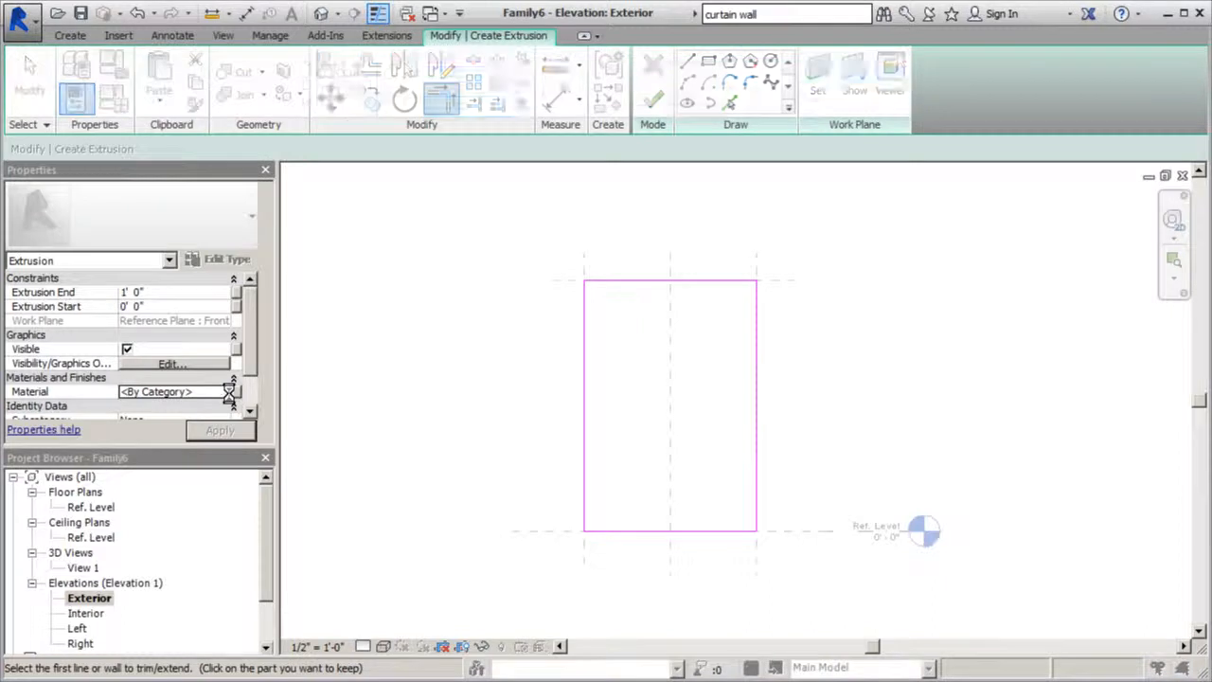
pyautogui.click(441, 351)
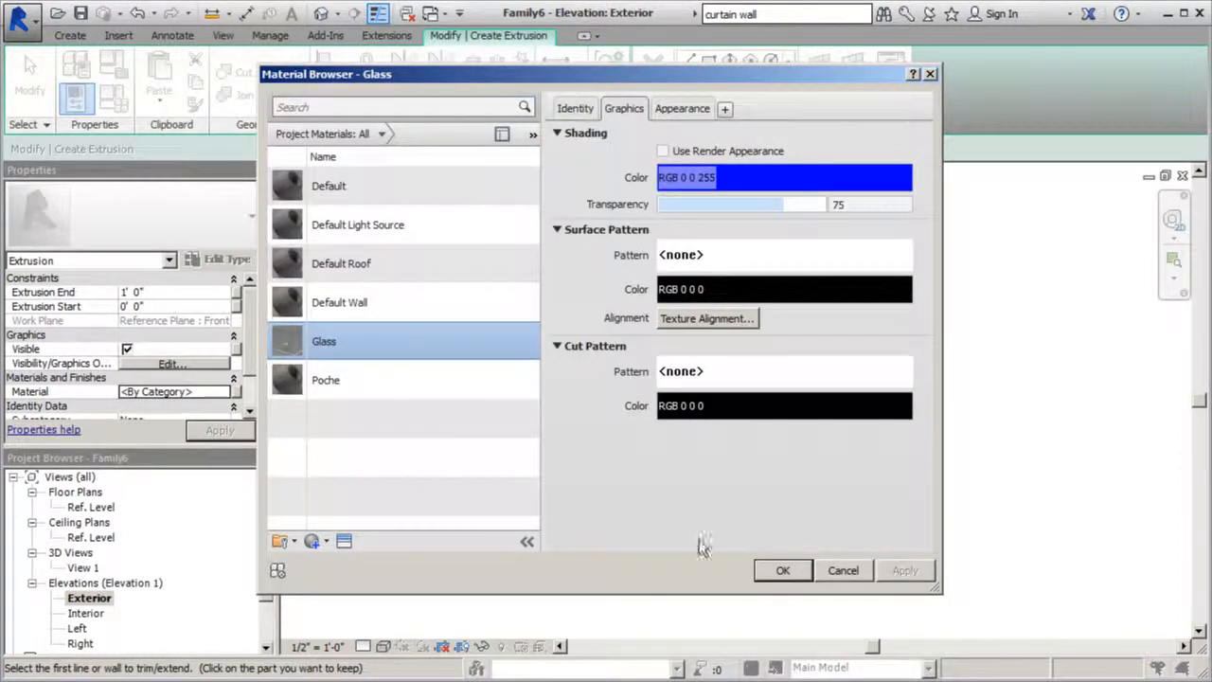
pyautogui.click(783, 572)
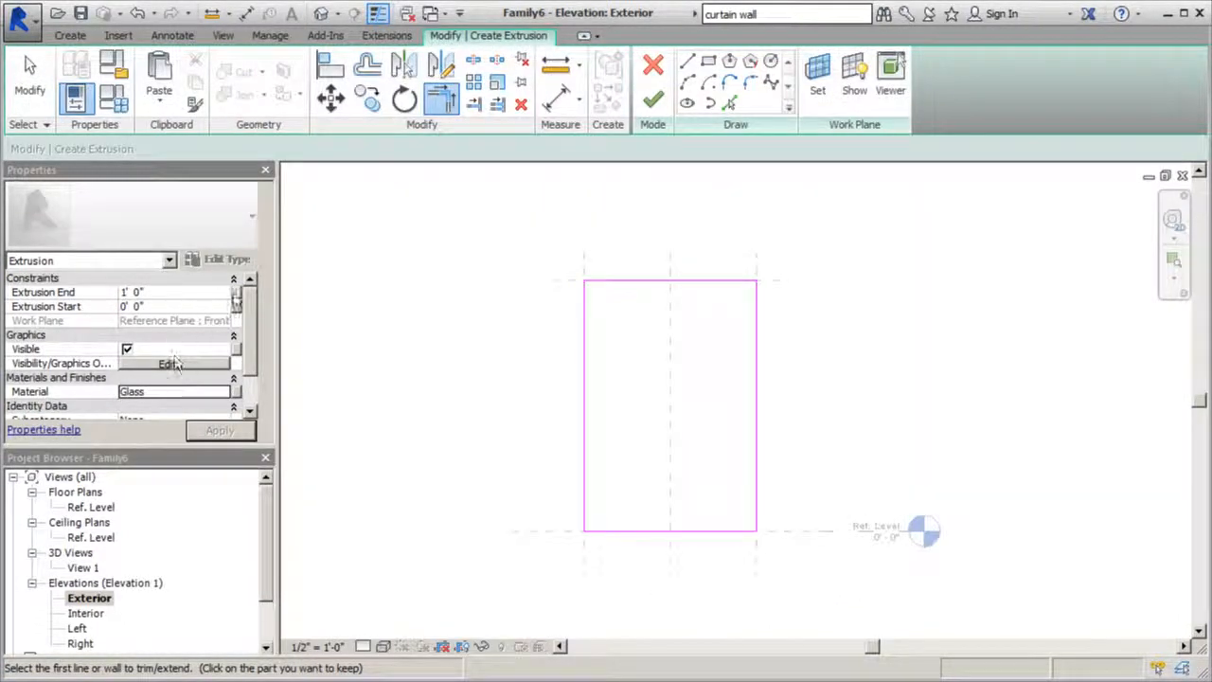
# Associate the new extrusion's Extrusion End with the Glass Thickness family parameter
pyautogui.click(238, 294)
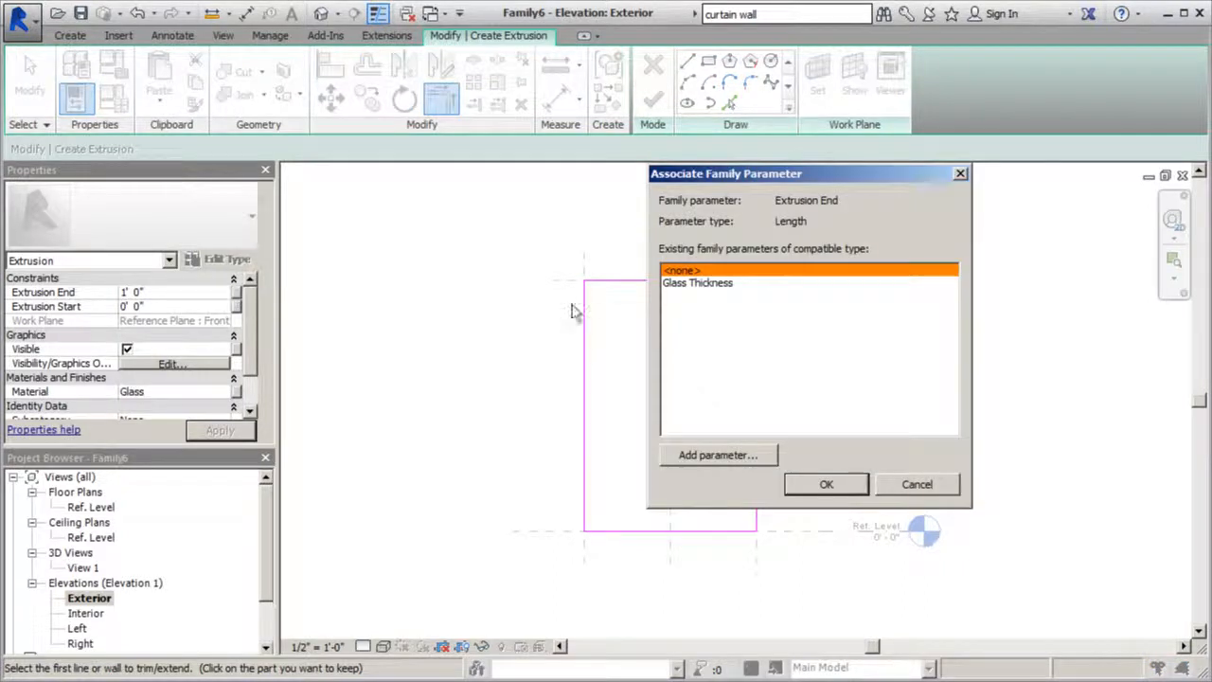
pyautogui.click(676, 284)
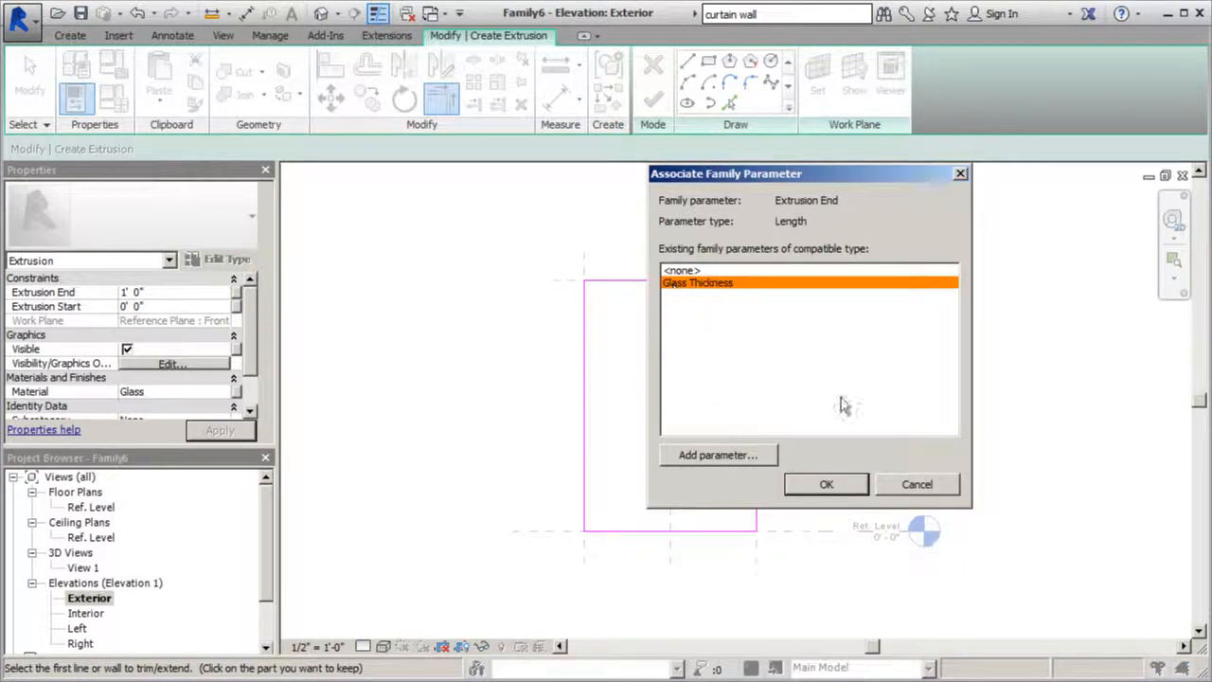
pyautogui.click(826, 485)
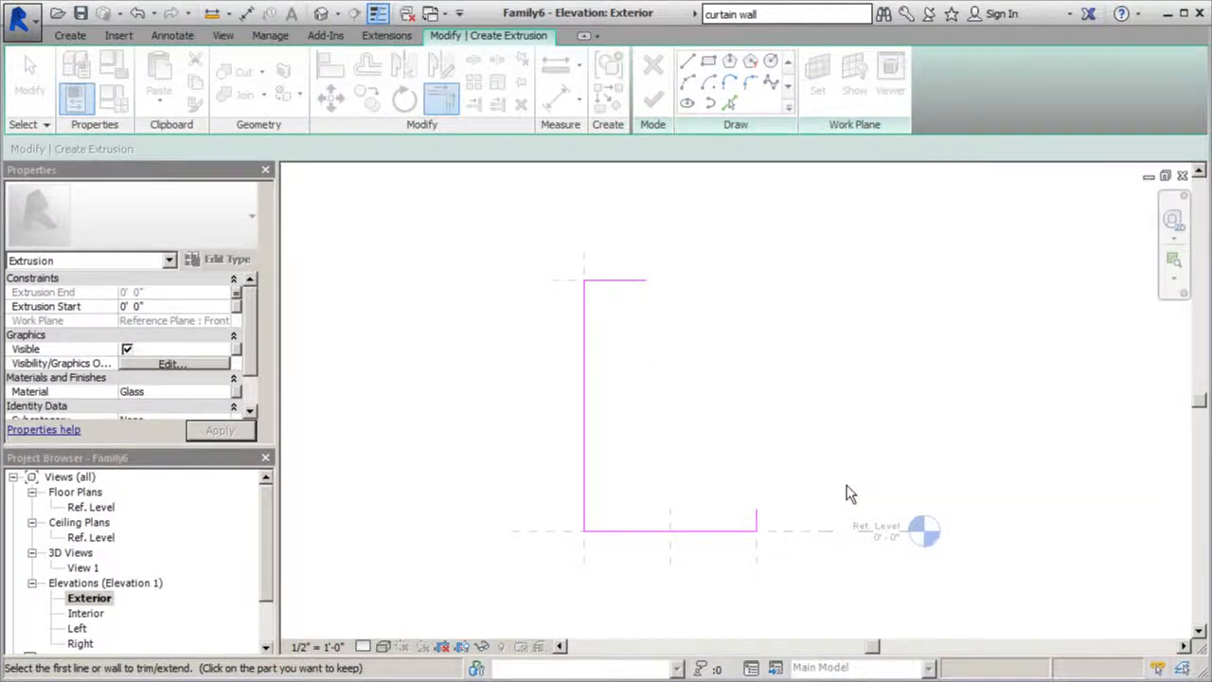
# Set the Glass Thickness family parameter to 1 inch and finish the panel extrusion
pyautogui.click(113, 98)
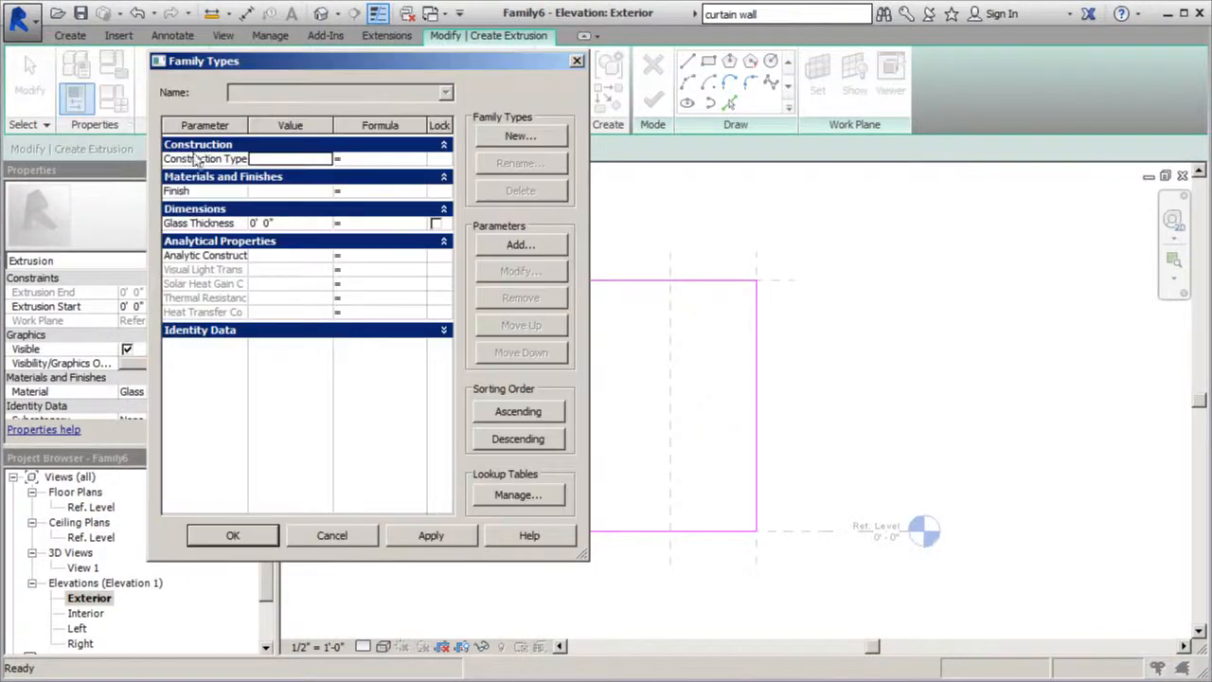
pyautogui.click(263, 224)
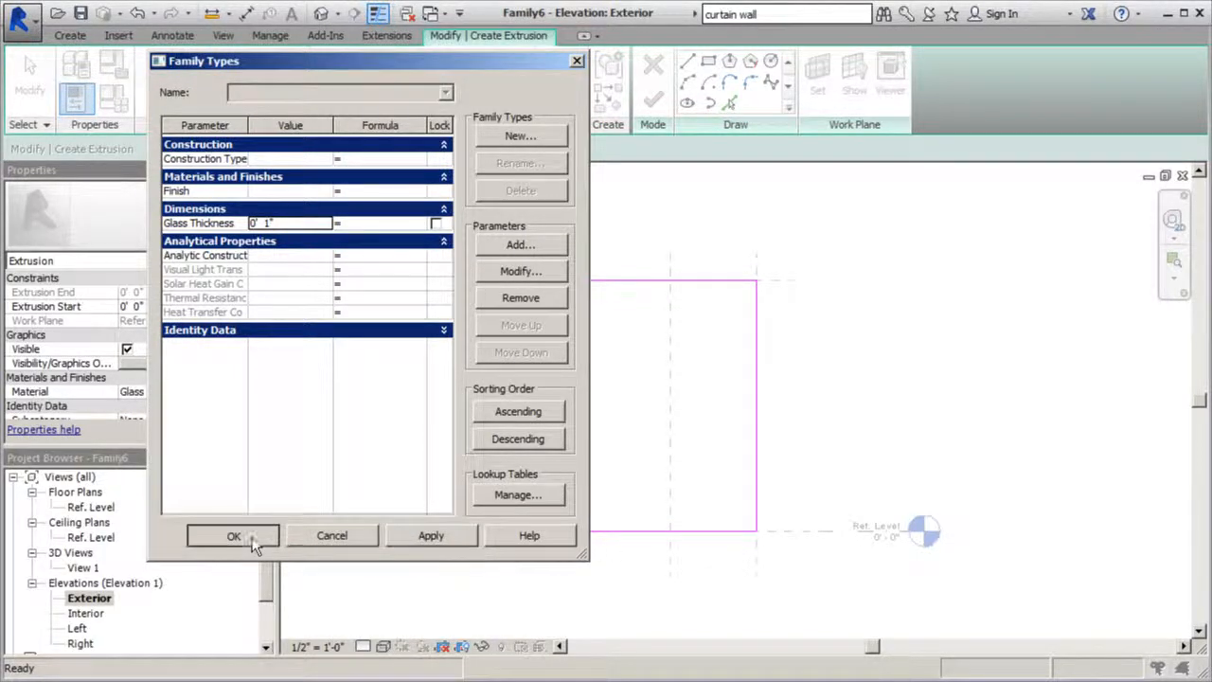
pyautogui.click(232, 535)
pyautogui.click(653, 99)
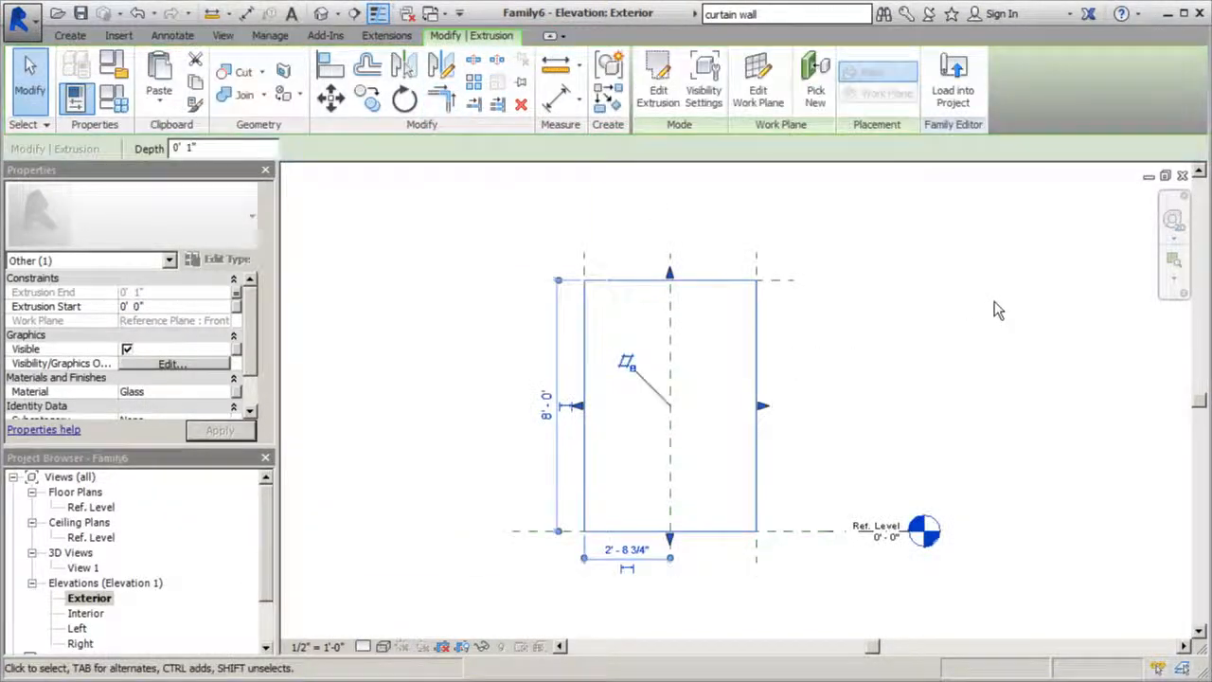
# Inspect the finished glass panel in the default 3D view, and open the Exterior elevation
pyautogui.click(321, 13)
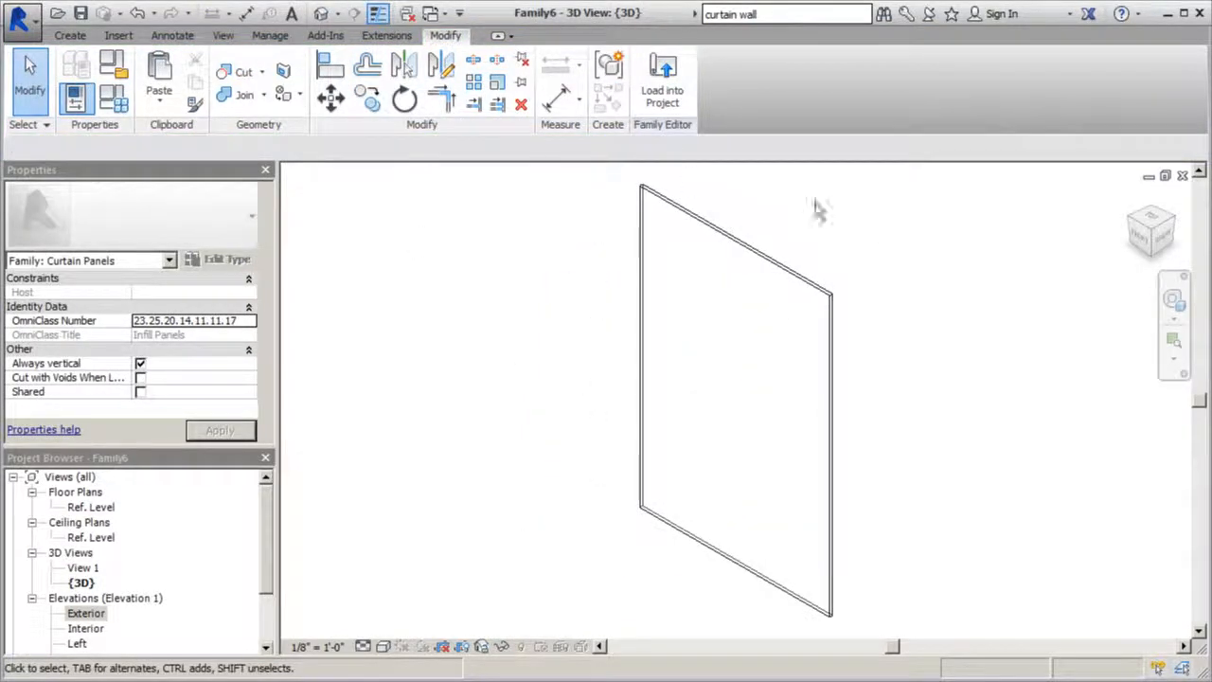
pyautogui.scroll(-1, 753, 568)
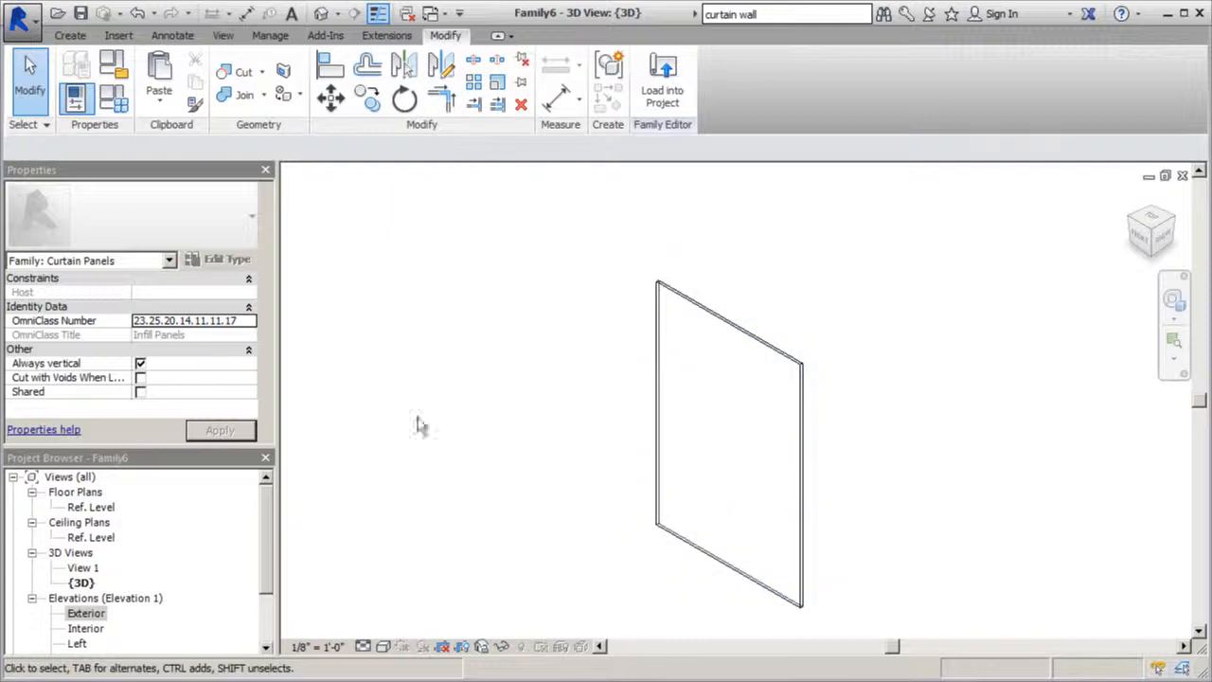
pyautogui.click(83, 616)
pyautogui.doubleClick(83, 615)
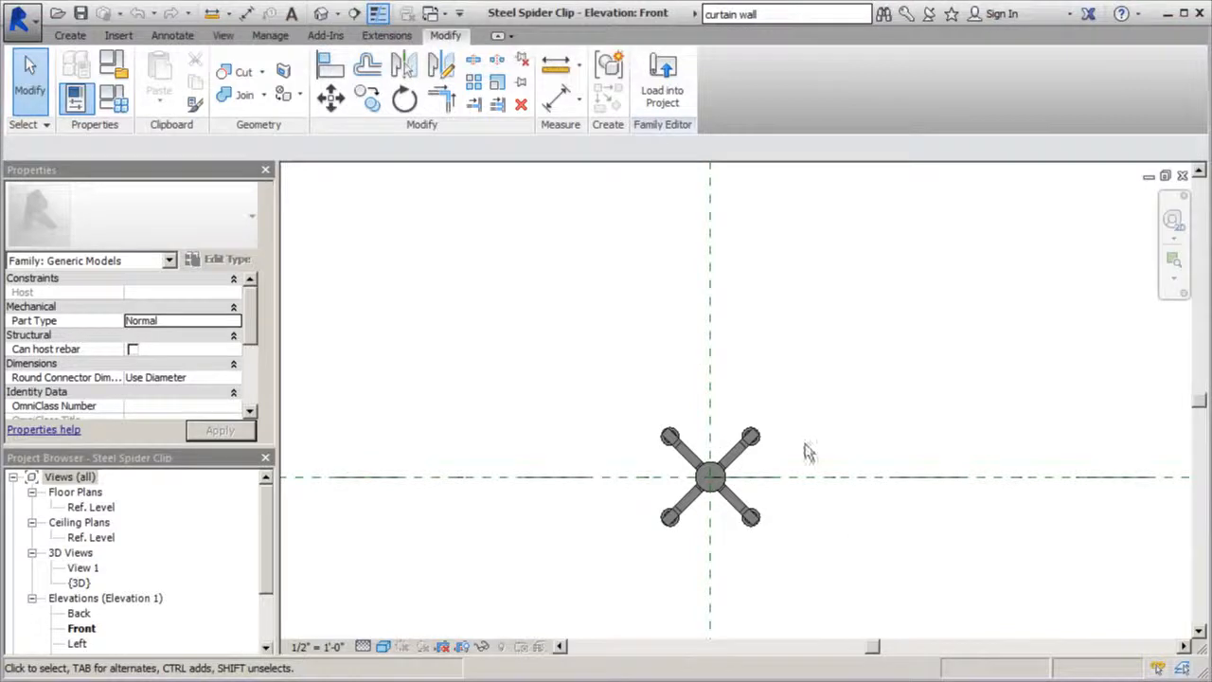
# Load the Steel Spider Clip family into the curtain panel family 14_Begin.rfa
pyautogui.click(687, 103)
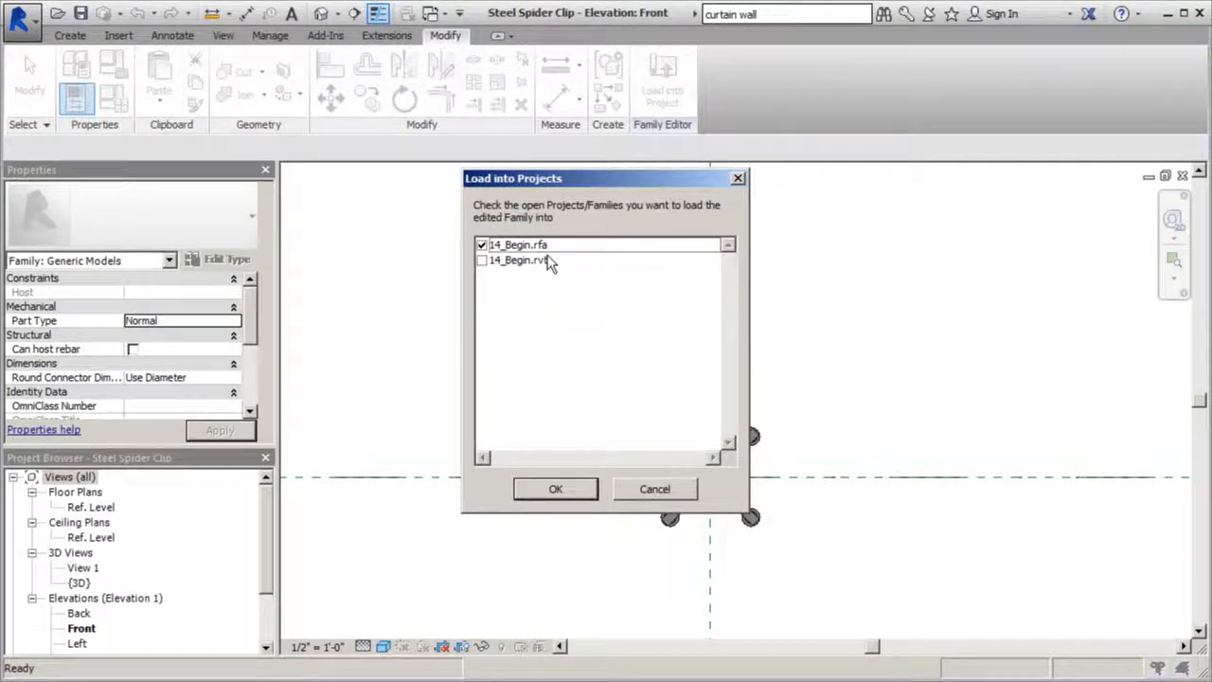
pyautogui.click(555, 488)
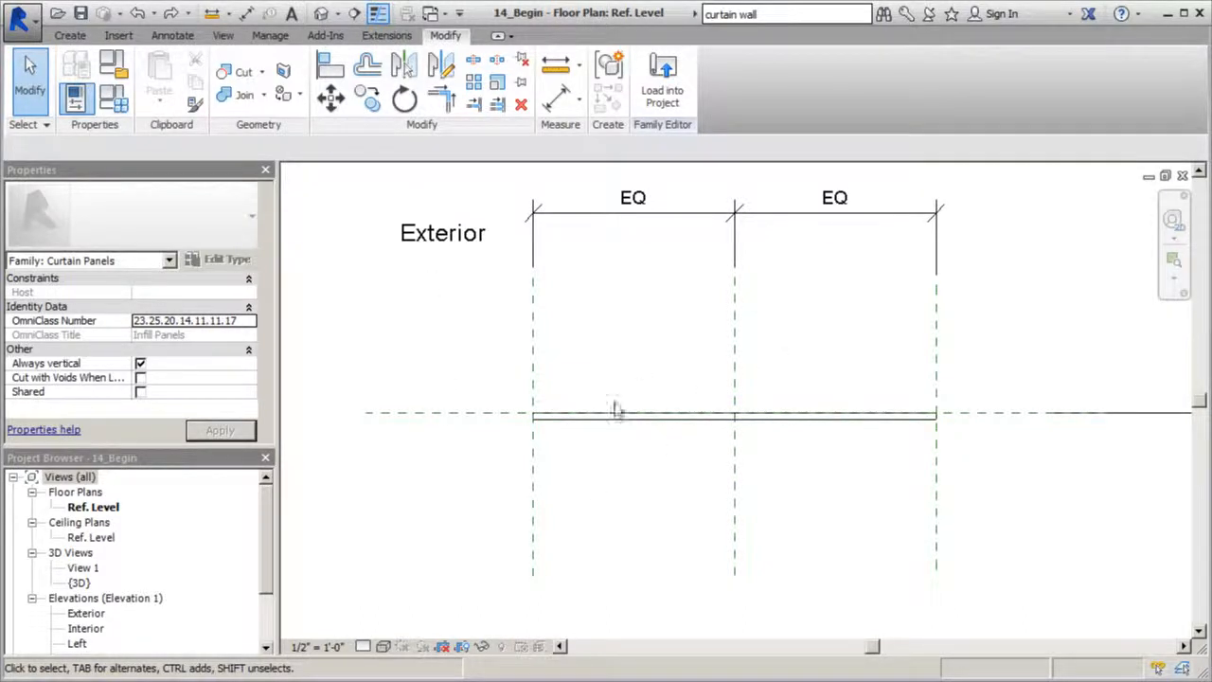
# Place one Steel Spider Clip component in the plan, just below the glass panel near its left end
pyautogui.click(70, 35)
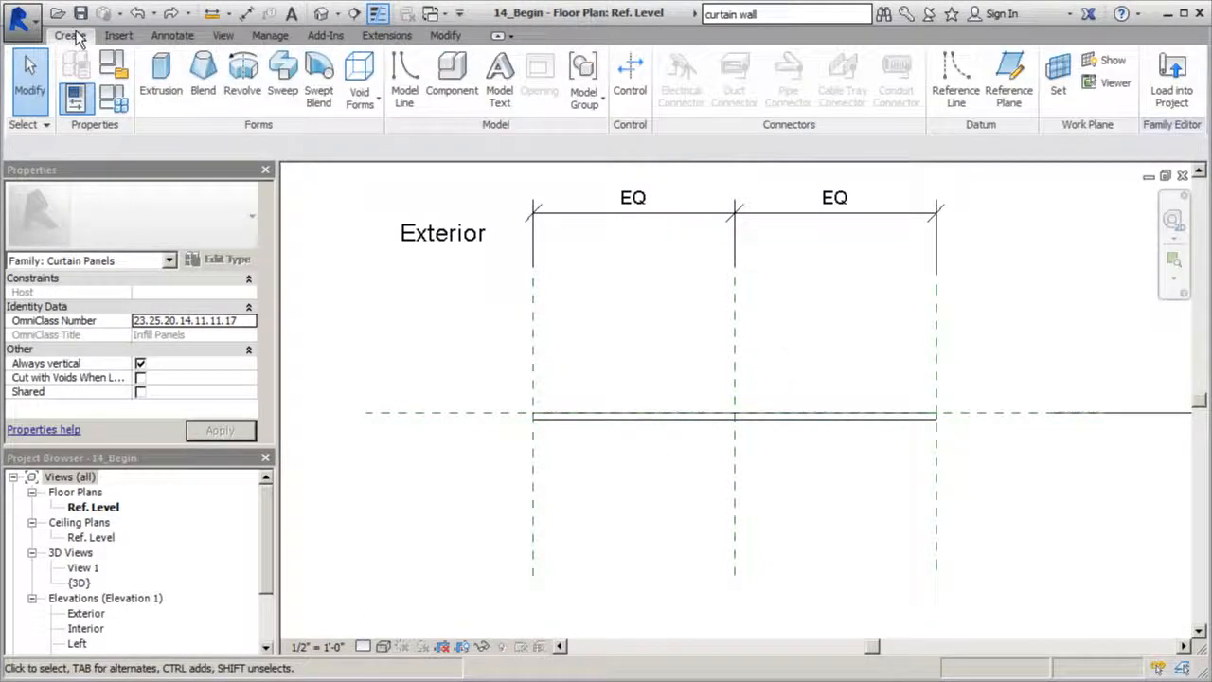
pyautogui.click(117, 35)
pyautogui.scroll(1, 316, 67)
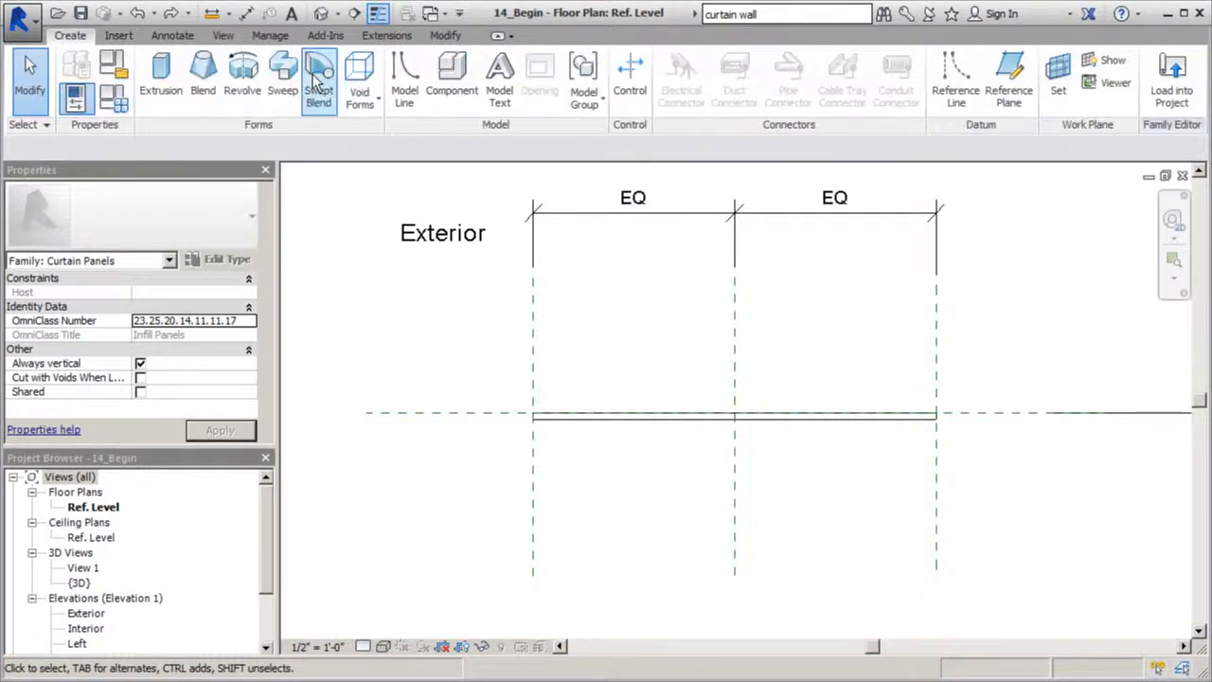
pyautogui.click(448, 81)
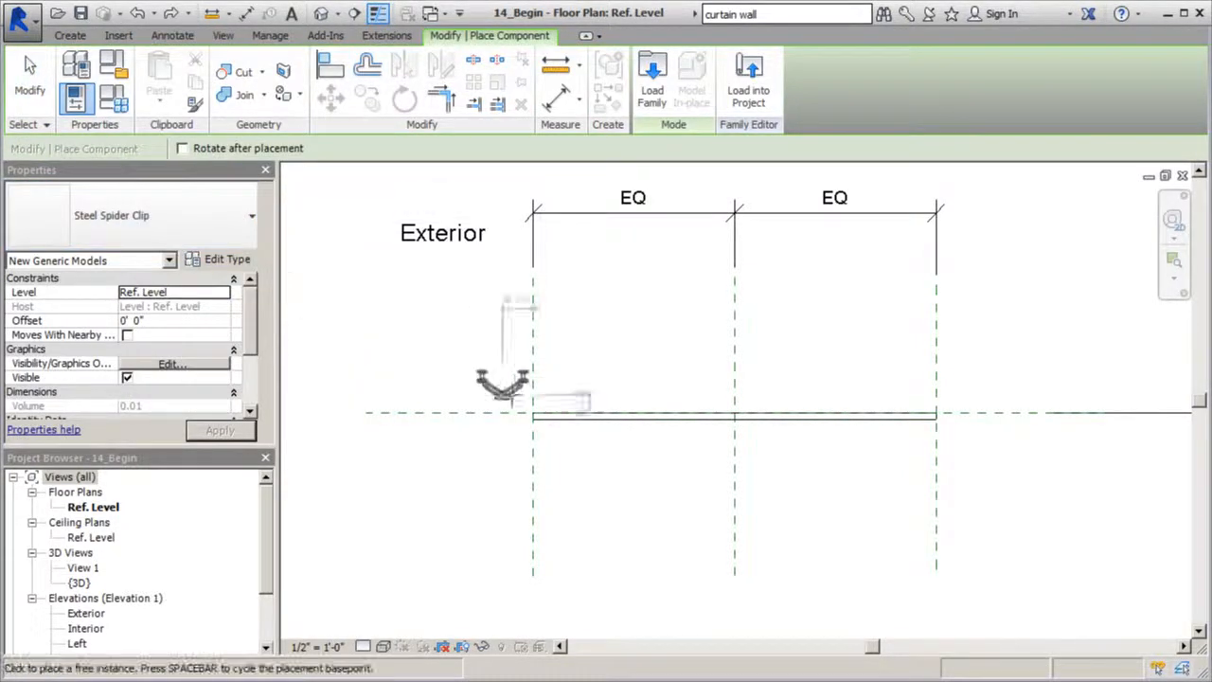
pyautogui.scroll(5, 583, 469)
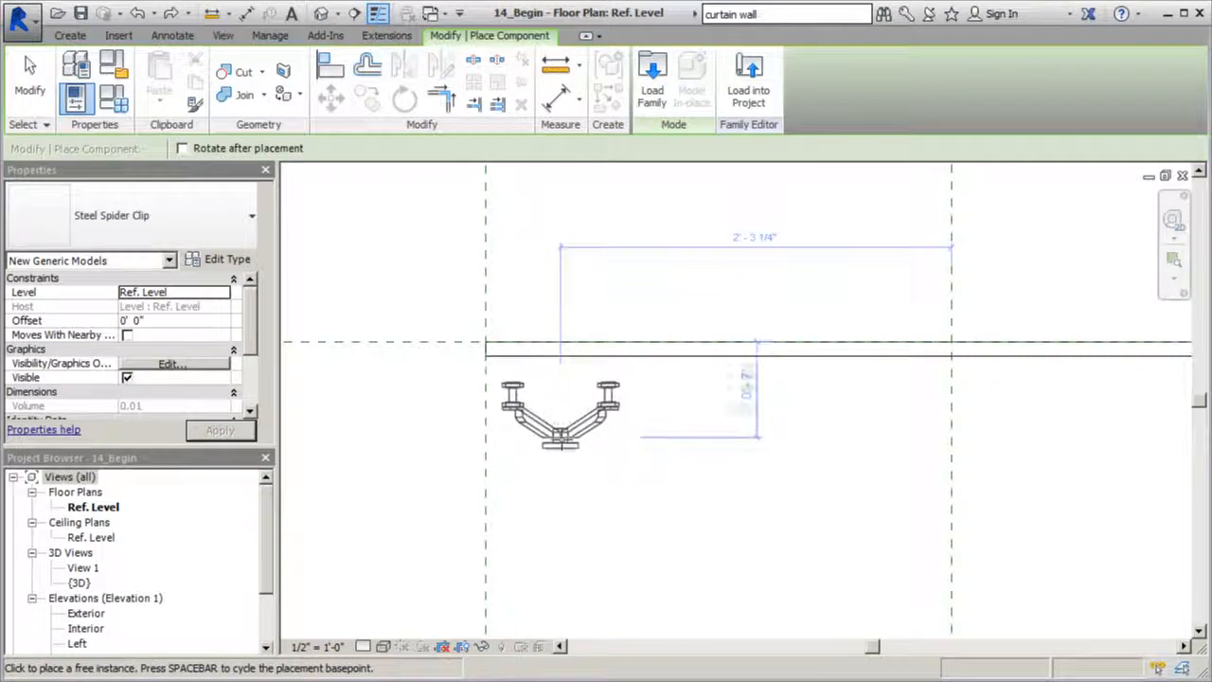
pyautogui.click(556, 447)
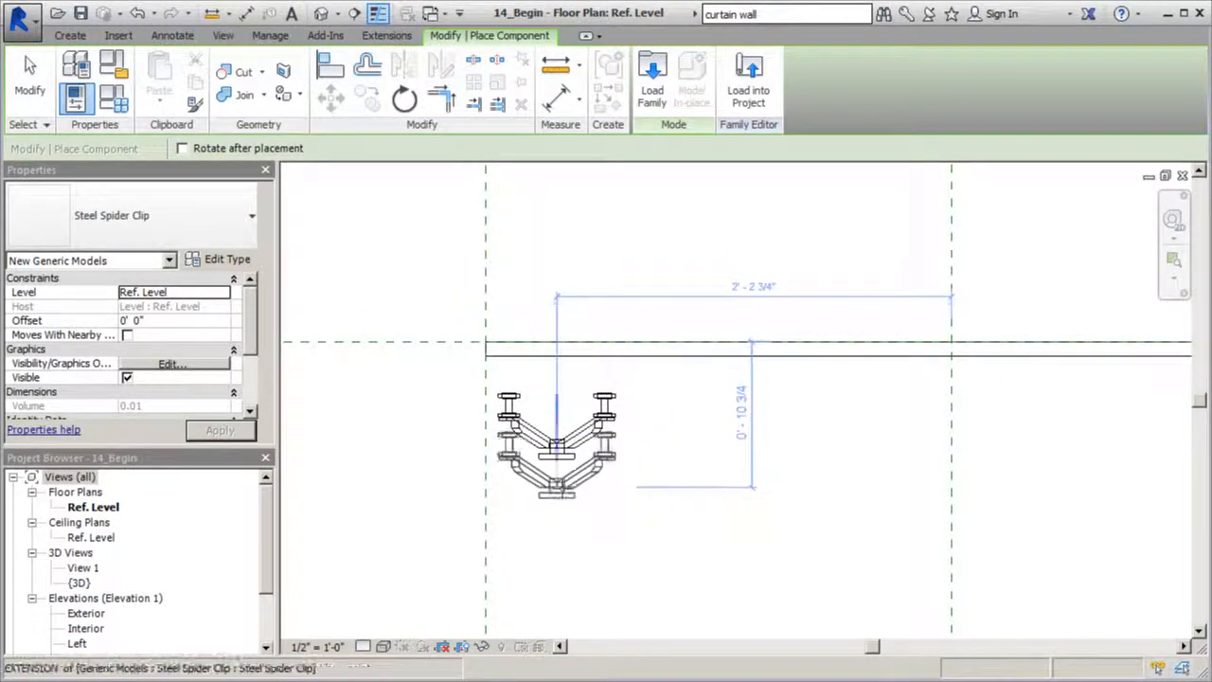
pyautogui.press('Escape')
pyautogui.press('Escape')
# Associate the placed clip's Glass Thickness type parameter with the panel family's Glass Thickness parameter
pyautogui.scroll(-3, 607, 465)
pyautogui.scroll(2, 536, 409)
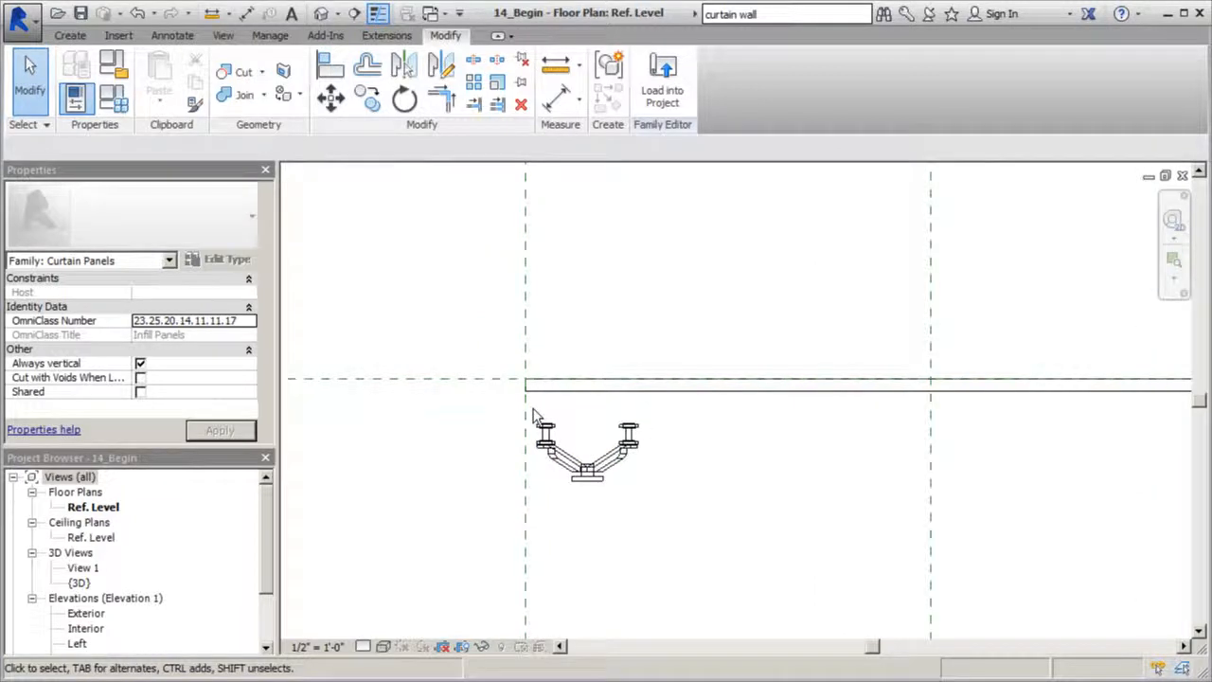
pyautogui.scroll(-1, 558, 427)
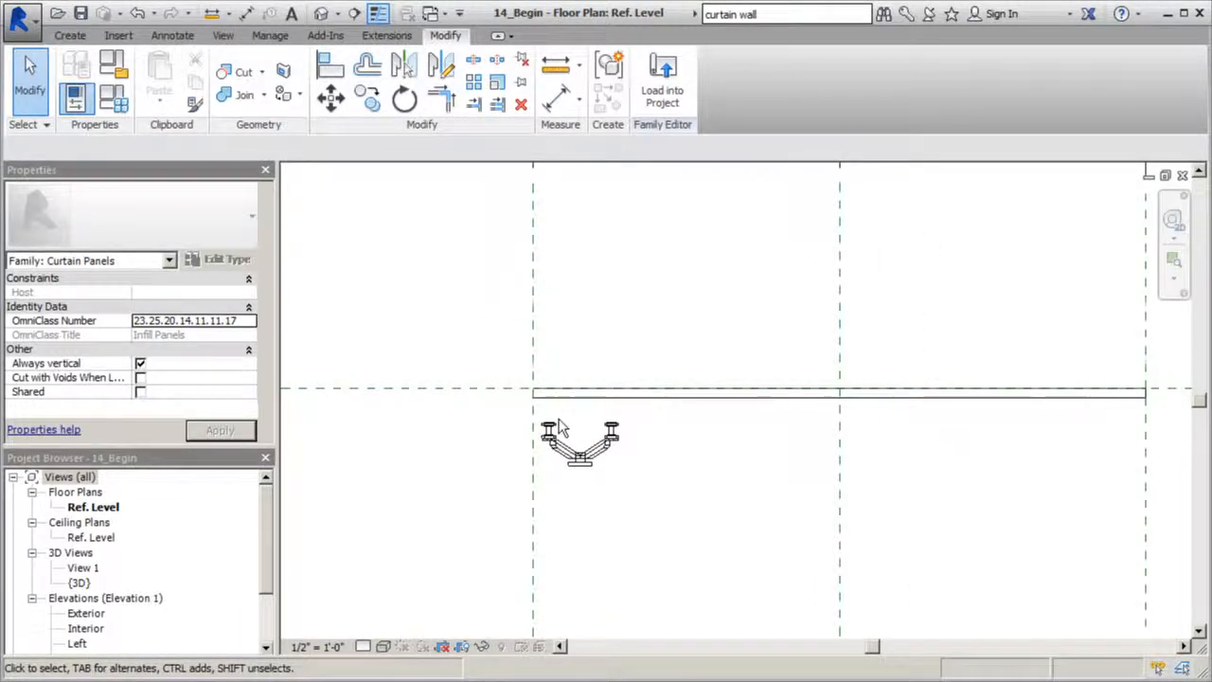
pyautogui.scroll(2, 558, 428)
pyautogui.scroll(-1, 559, 432)
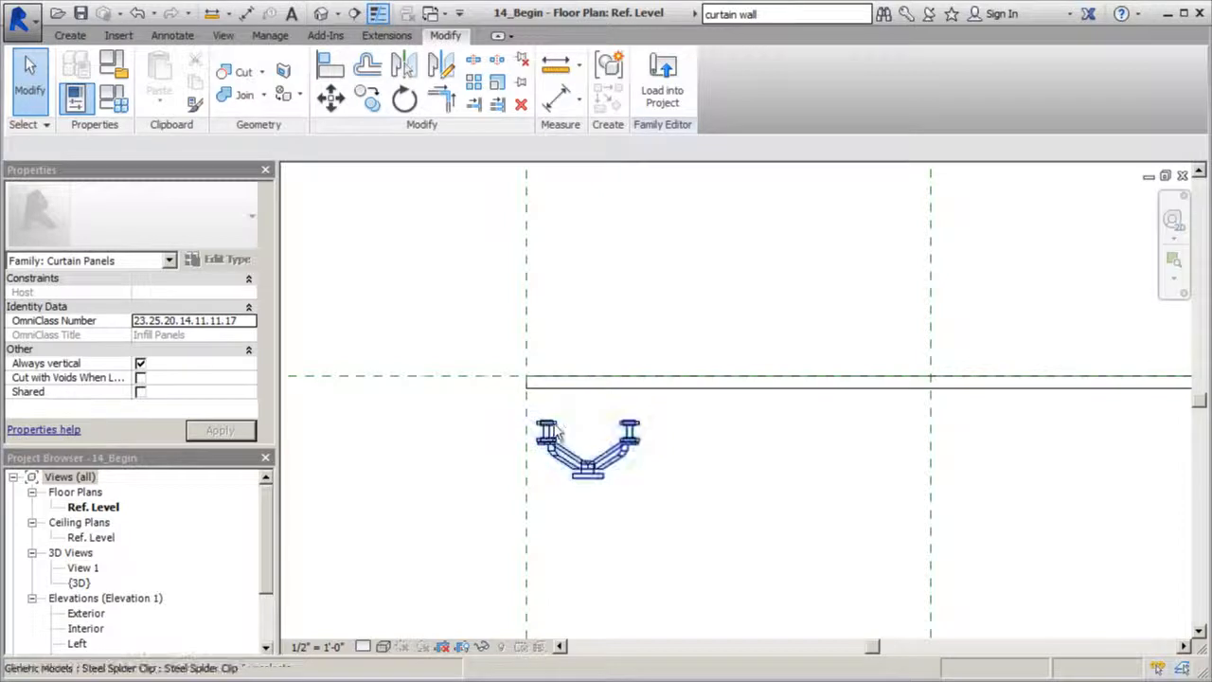
pyautogui.scroll(2, 541, 440)
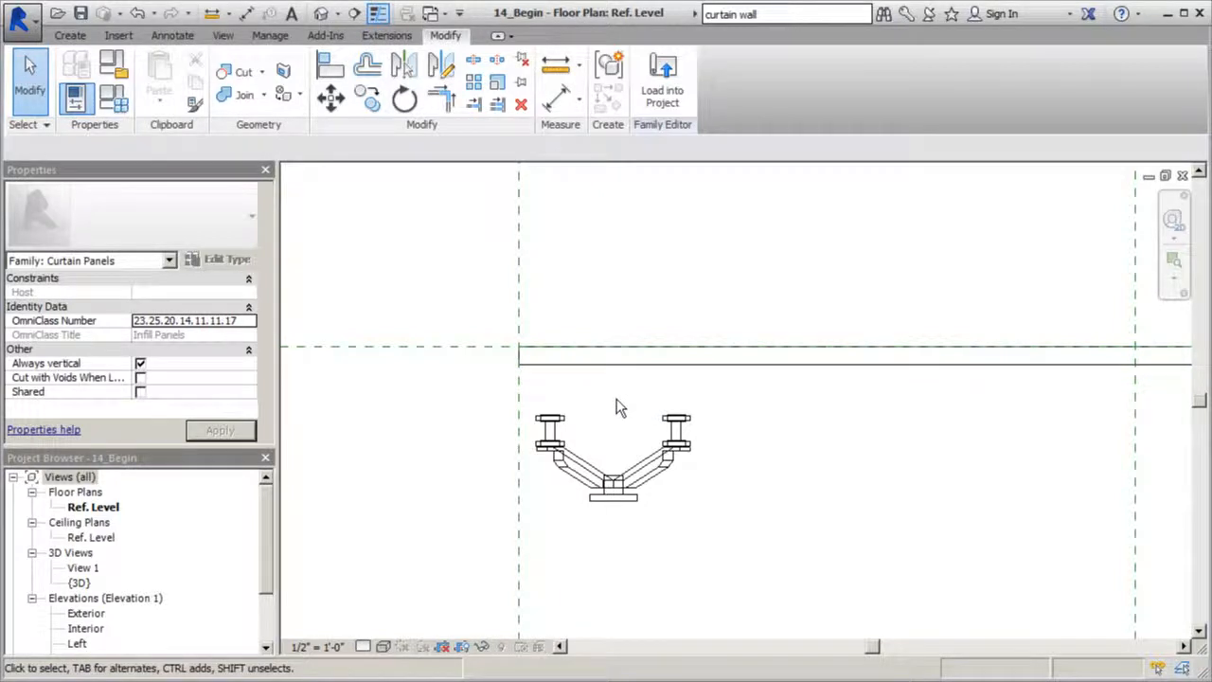
pyautogui.click(580, 424)
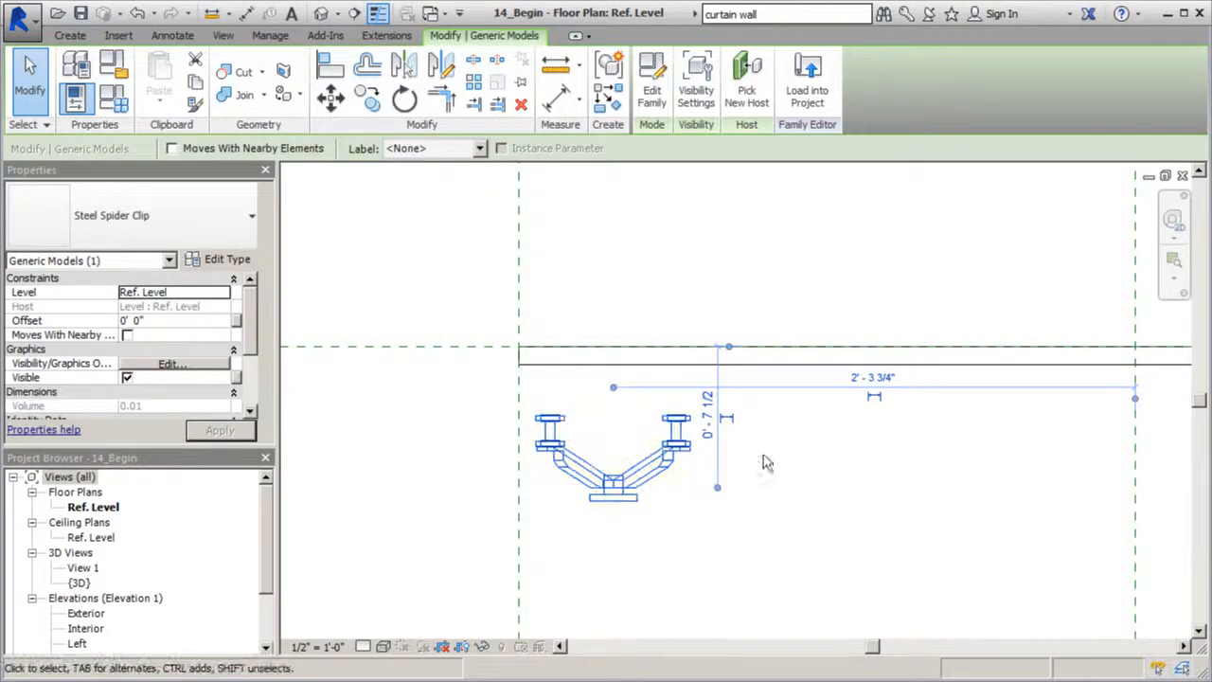
pyautogui.click(232, 259)
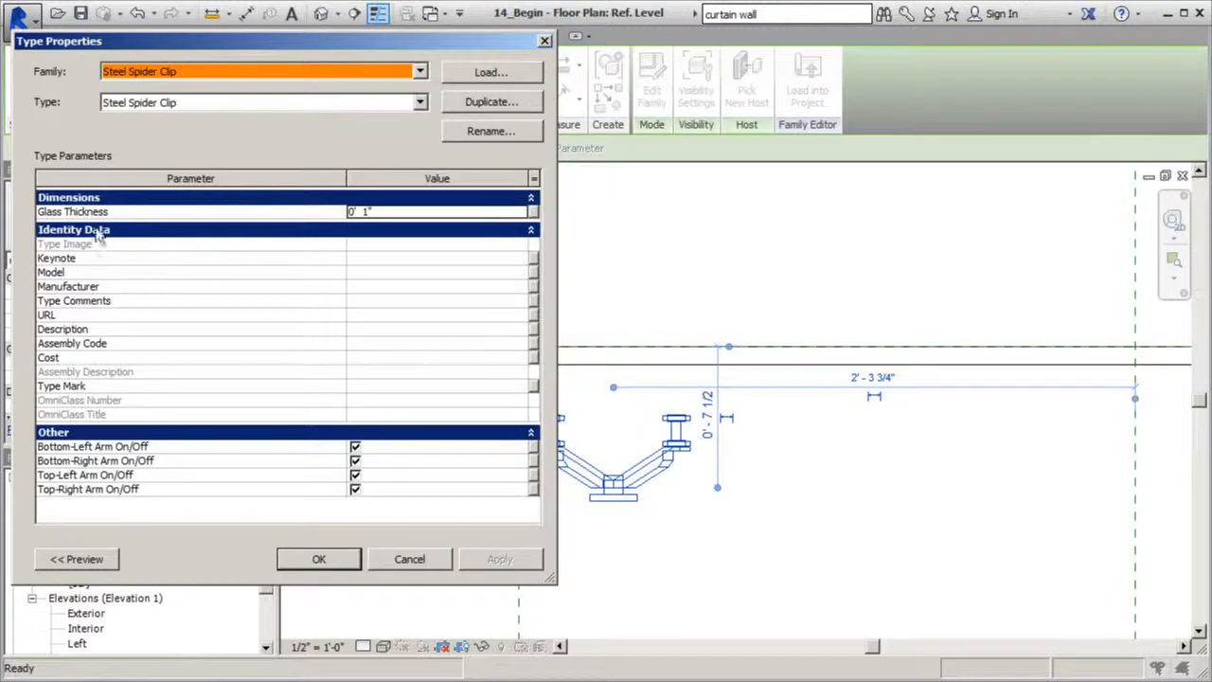
pyautogui.click(533, 213)
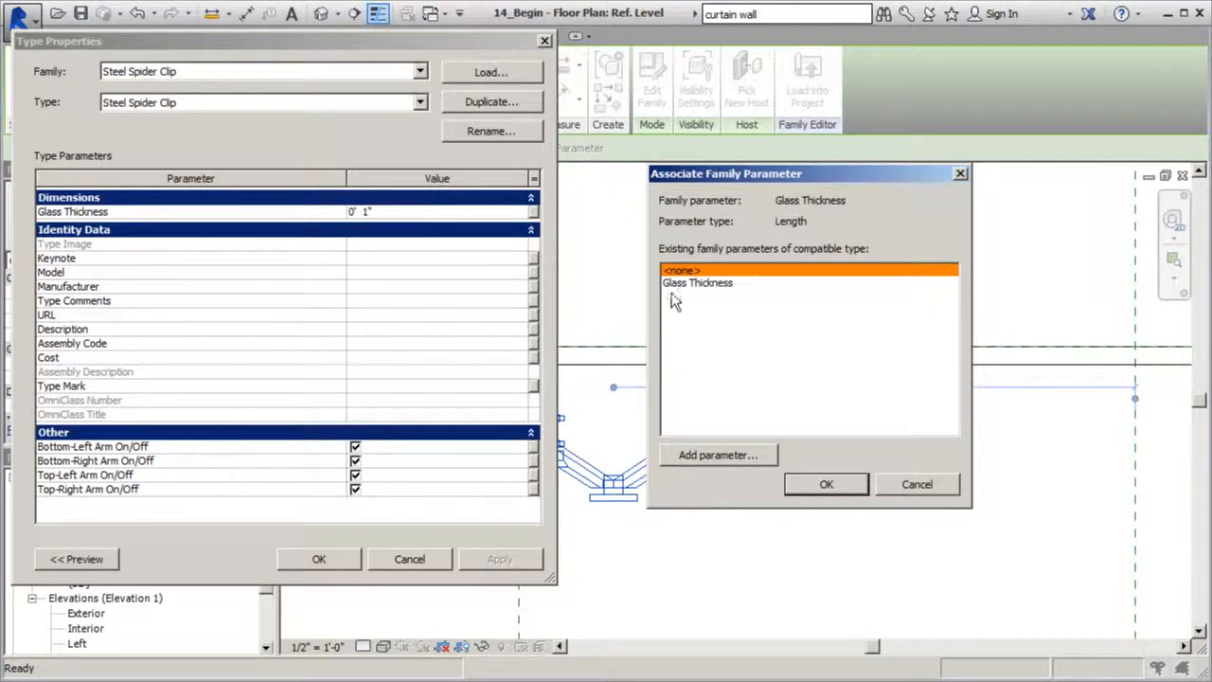
pyautogui.click(701, 283)
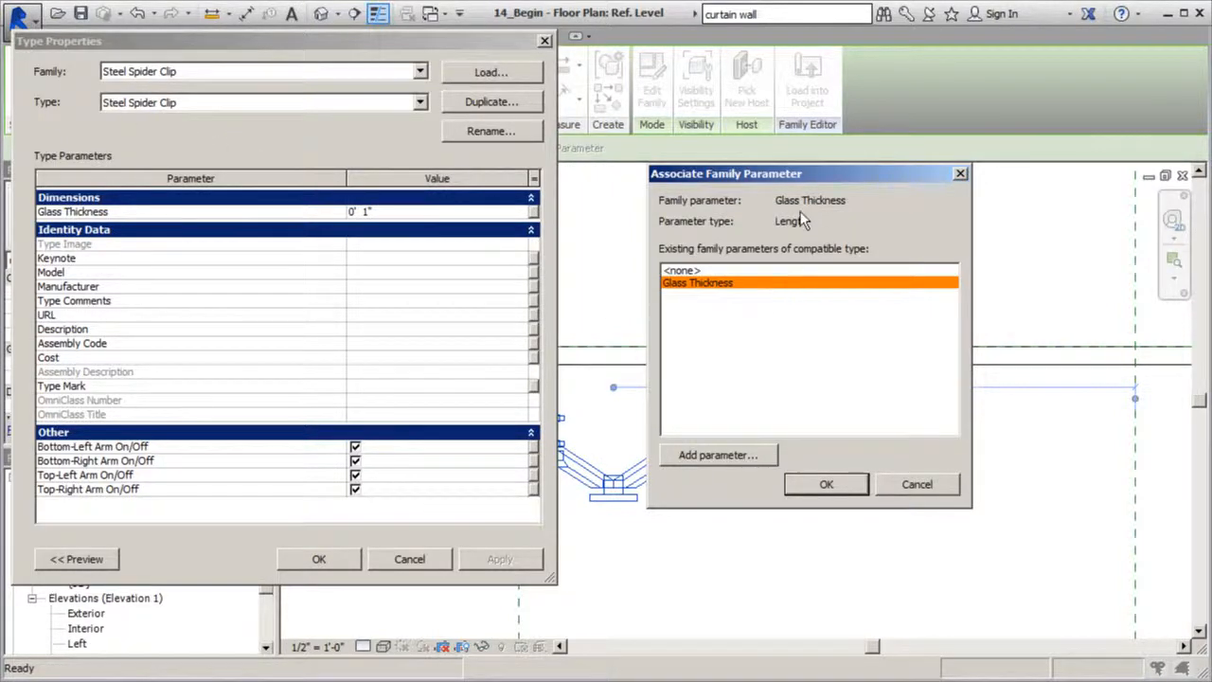
pyautogui.click(823, 485)
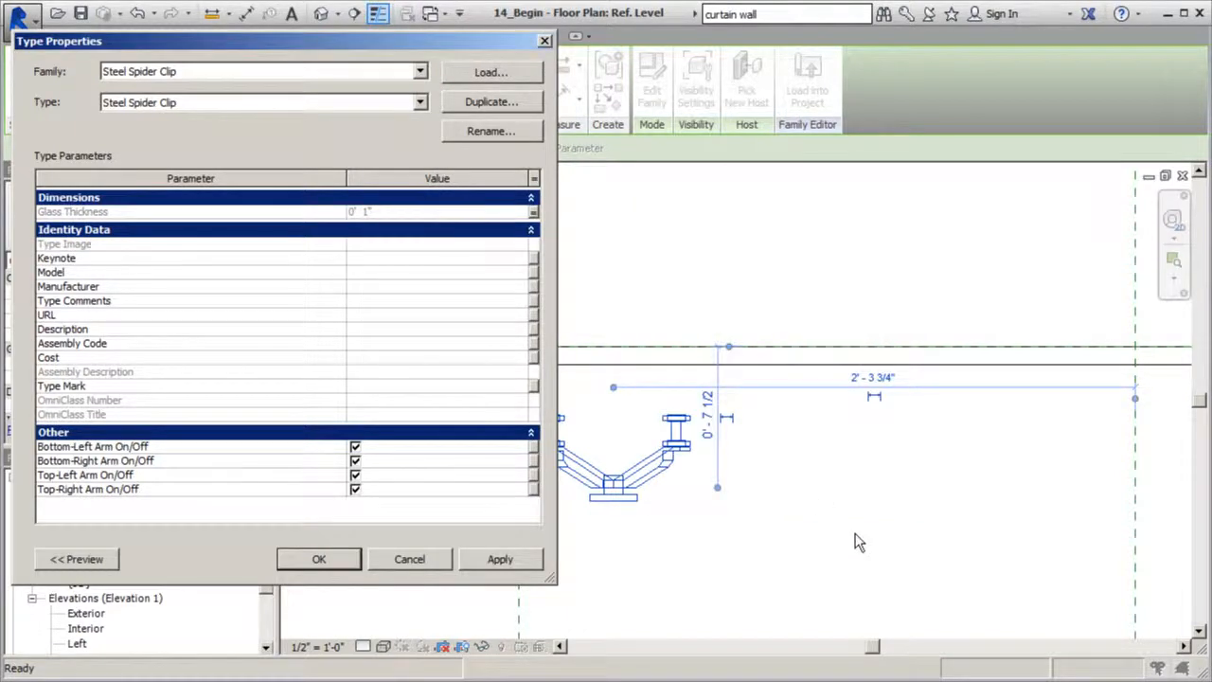
pyautogui.click(318, 559)
pyautogui.click(801, 549)
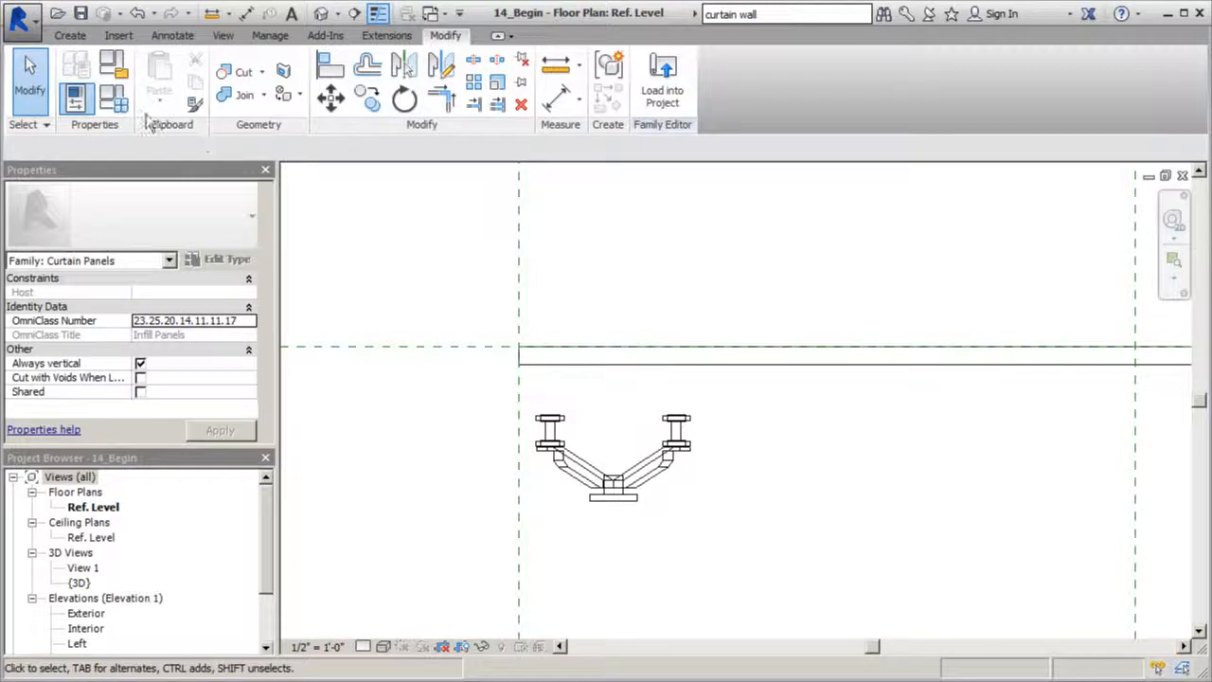
# Test the parameter link by setting the family's Glass Thickness to 6 inches, and undo the change
pyautogui.click(112, 98)
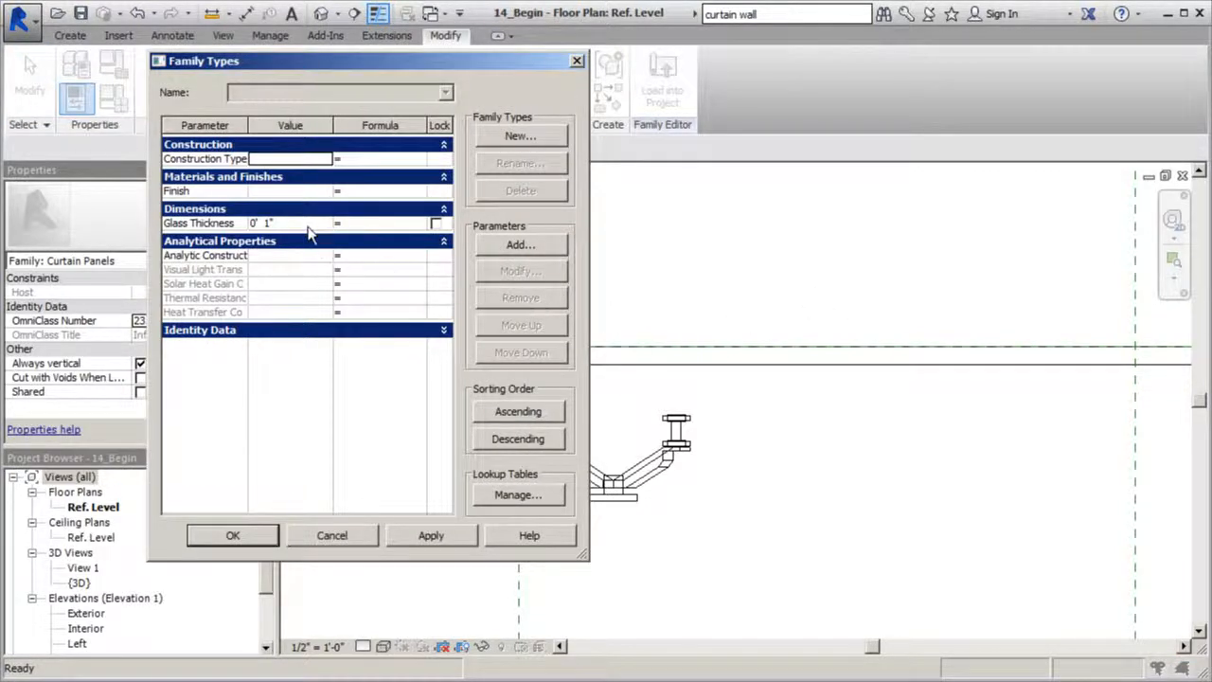
pyautogui.click(271, 223)
pyautogui.doubleClick(270, 222)
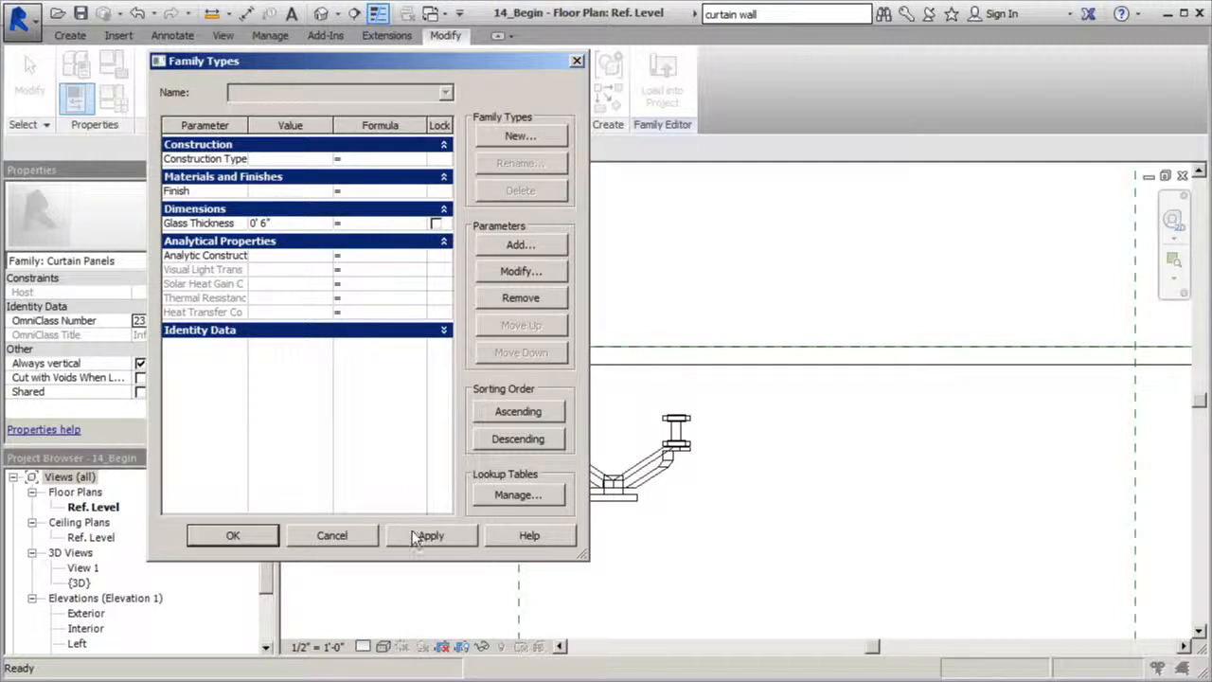
pyautogui.click(236, 535)
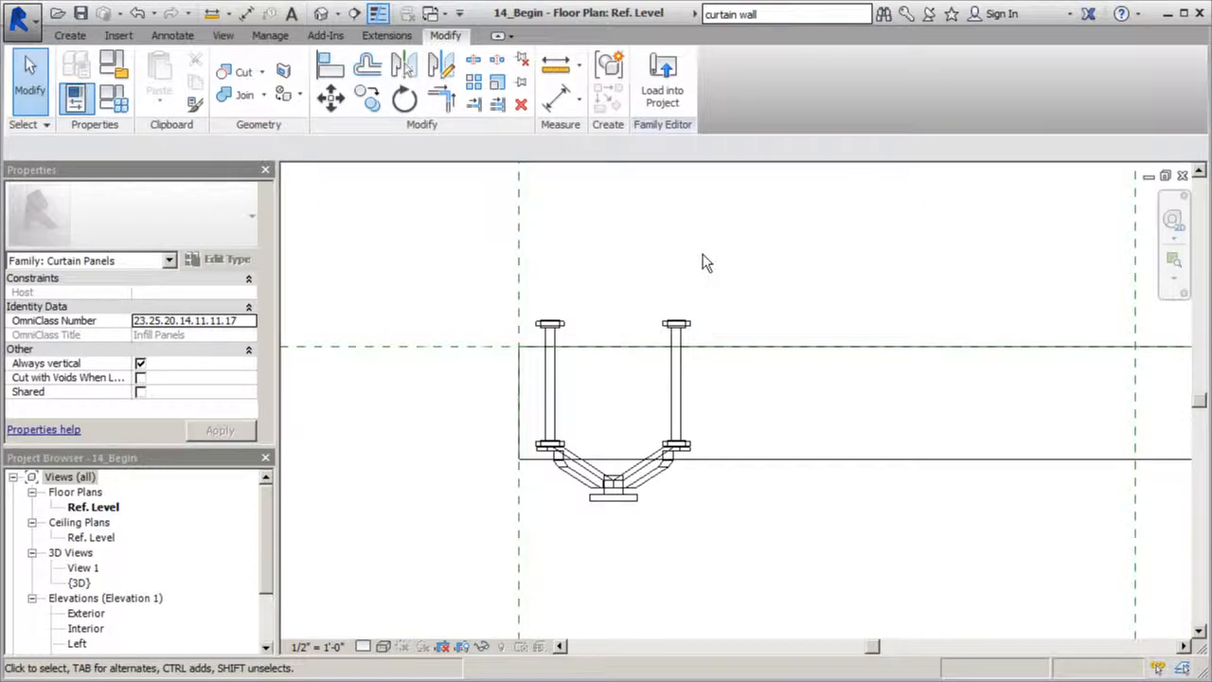
pyautogui.hotkey('ctrl', 'z')
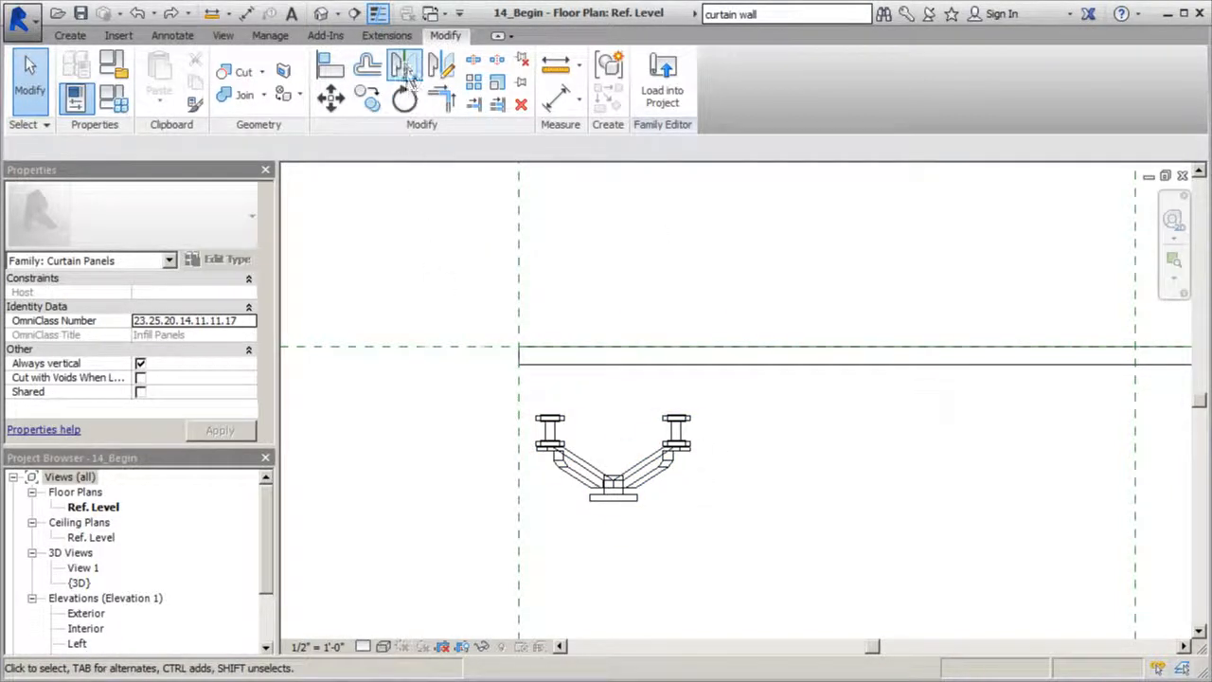
# Mirror a copy of the spider clip about the horizontal reference plane along the glass, and delete the original clip
pyautogui.click(552, 492)
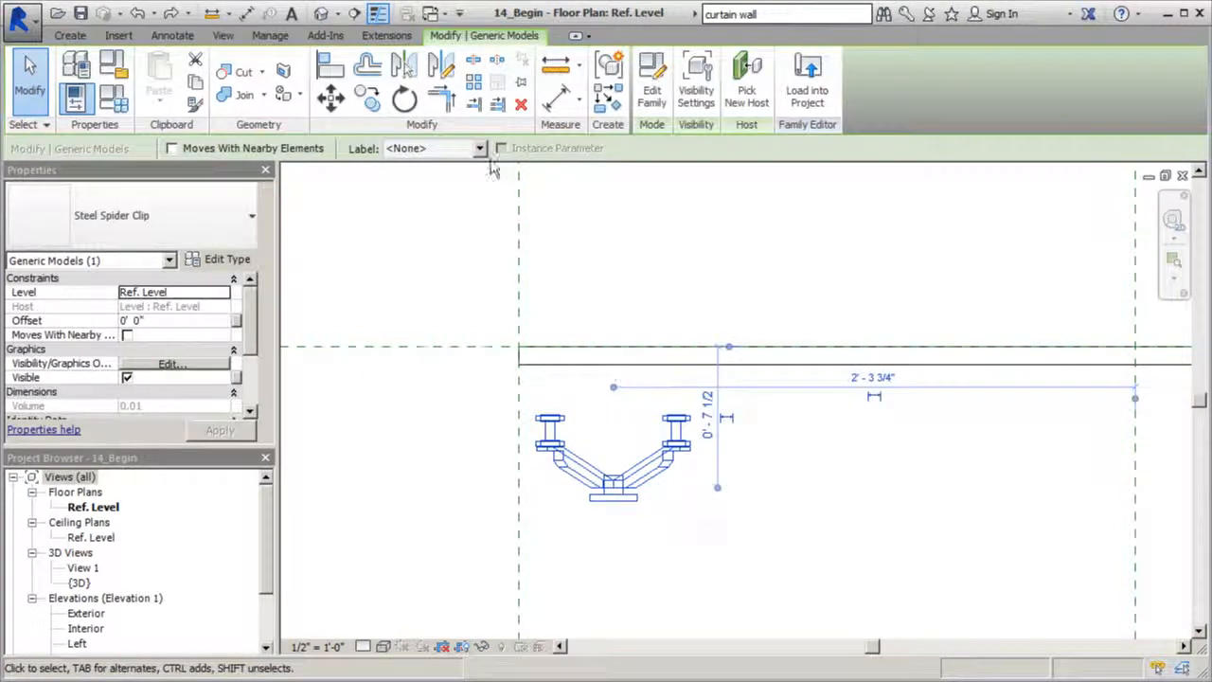
pyautogui.click(405, 68)
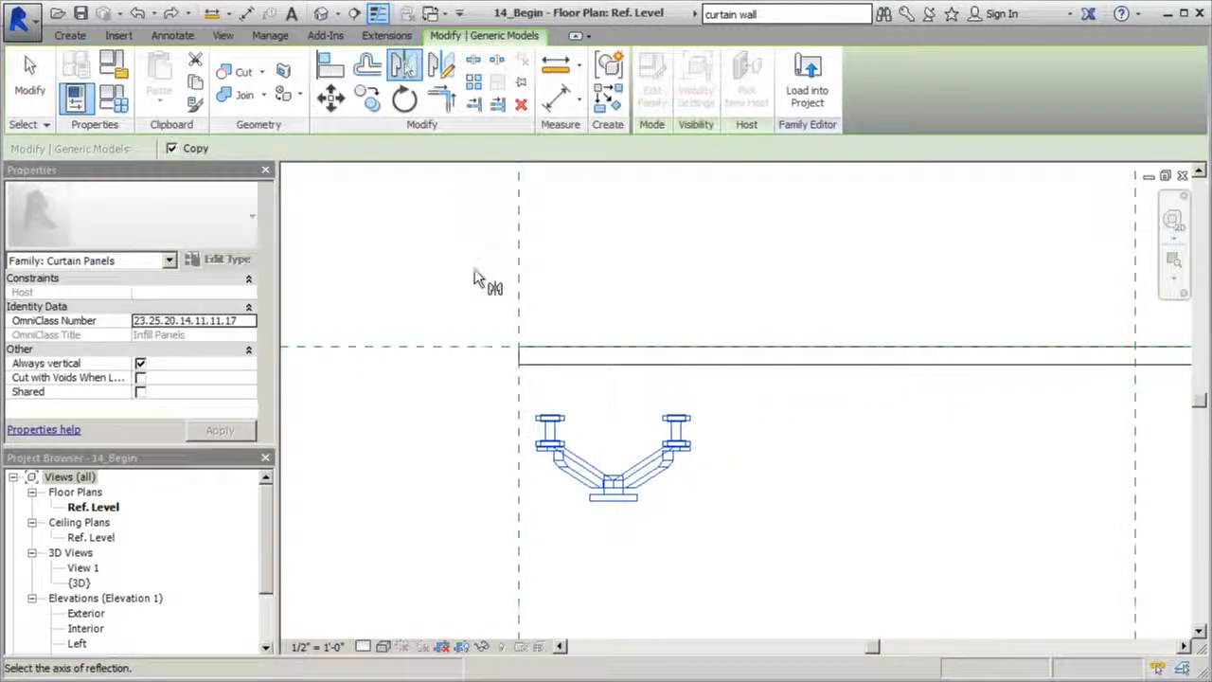
pyautogui.click(491, 346)
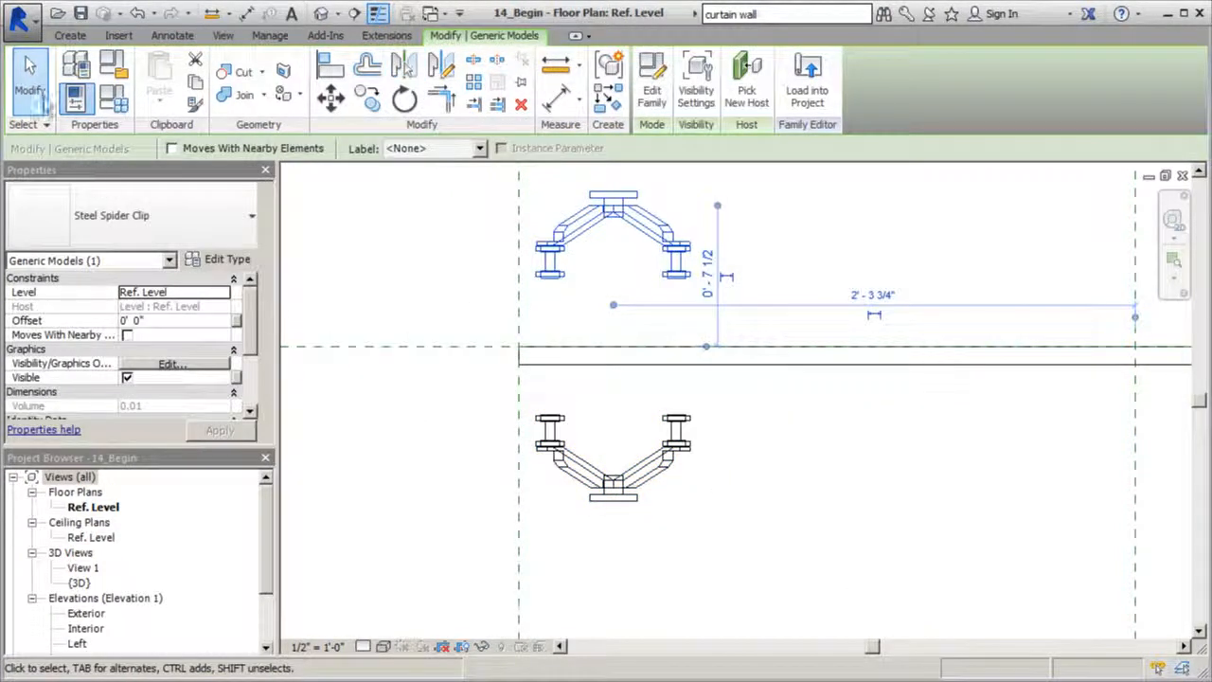
pyautogui.click(33, 95)
pyautogui.click(561, 461)
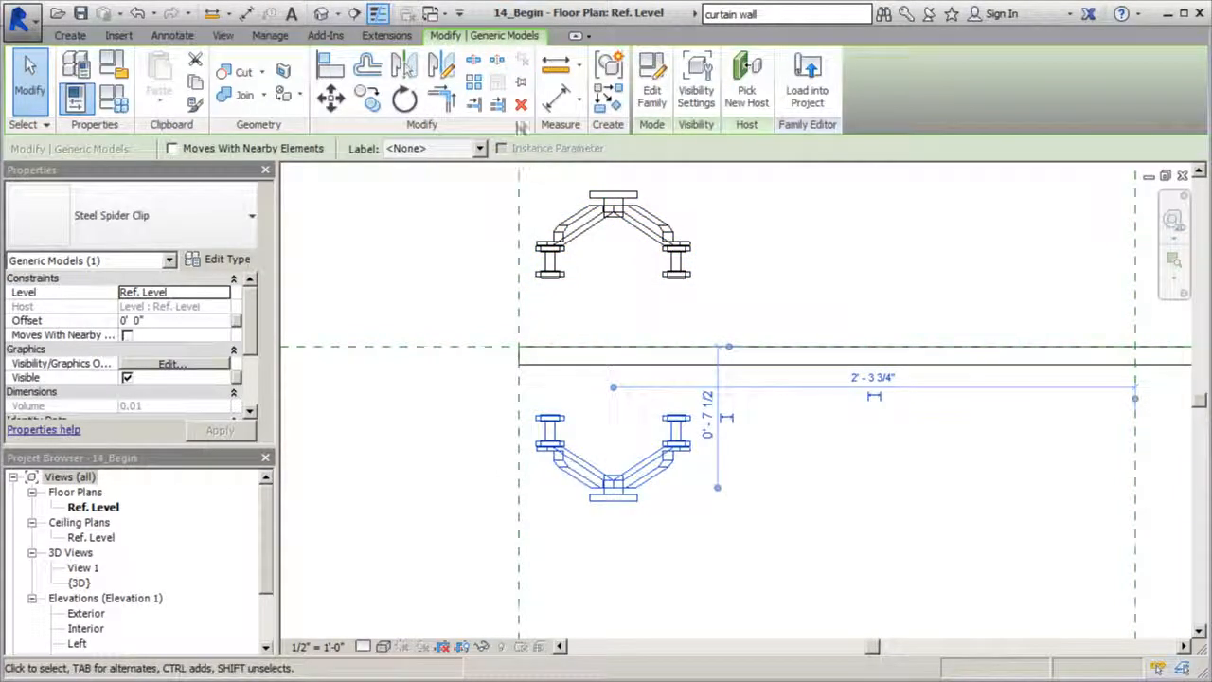
pyautogui.click(521, 105)
# Align the inner face of the mirrored clip's end washers with the lower face of the glass panel in plan
pyautogui.scroll(-2, 606, 545)
pyautogui.scroll(2, 563, 402)
pyautogui.scroll(2, 587, 369)
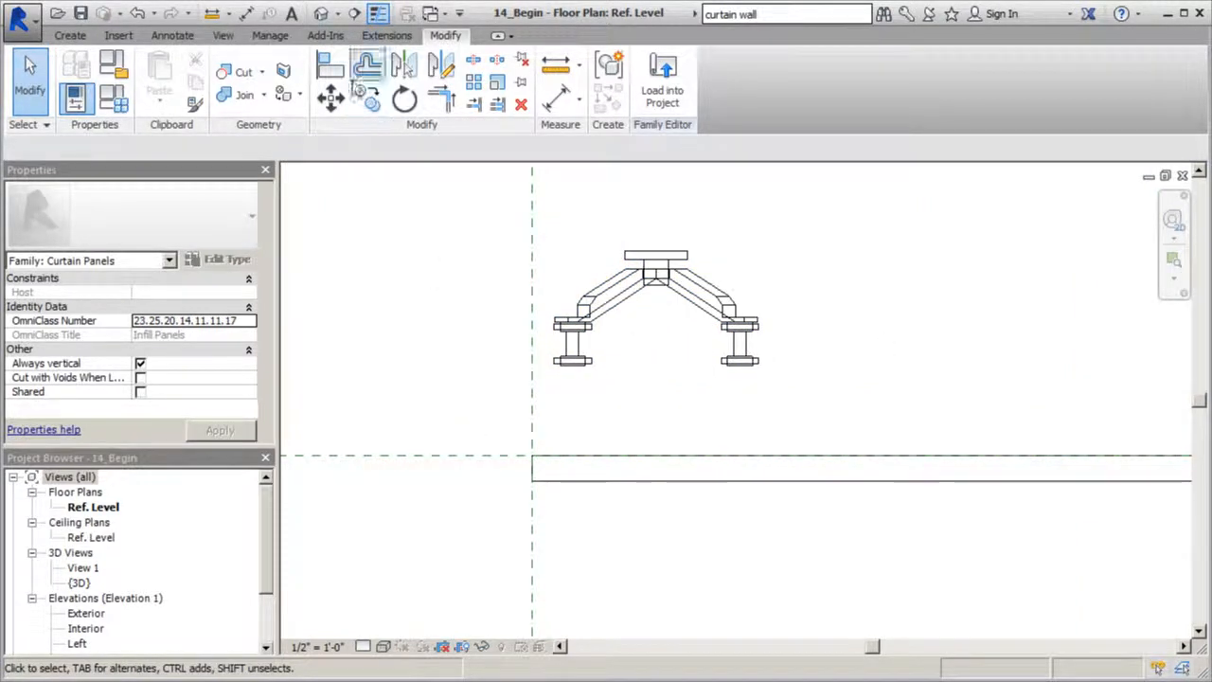
pyautogui.click(330, 64)
pyautogui.scroll(2, 587, 365)
pyautogui.scroll(-1, 618, 341)
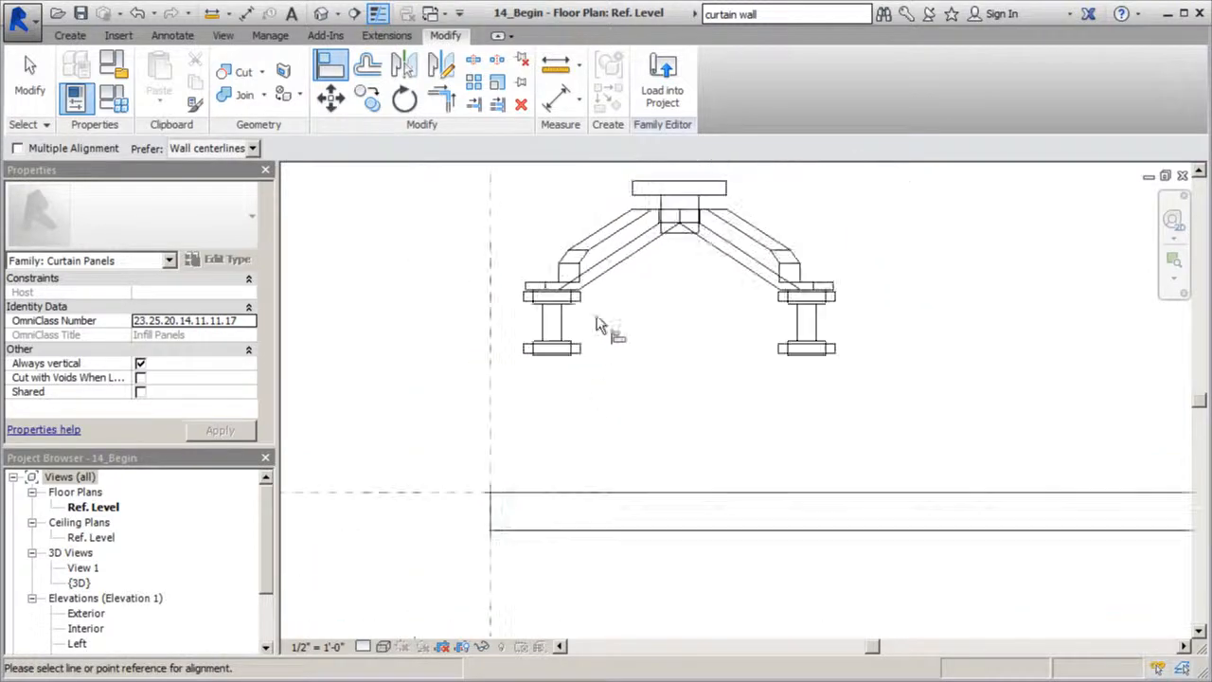
pyautogui.click(568, 343)
pyautogui.scroll(2, 573, 346)
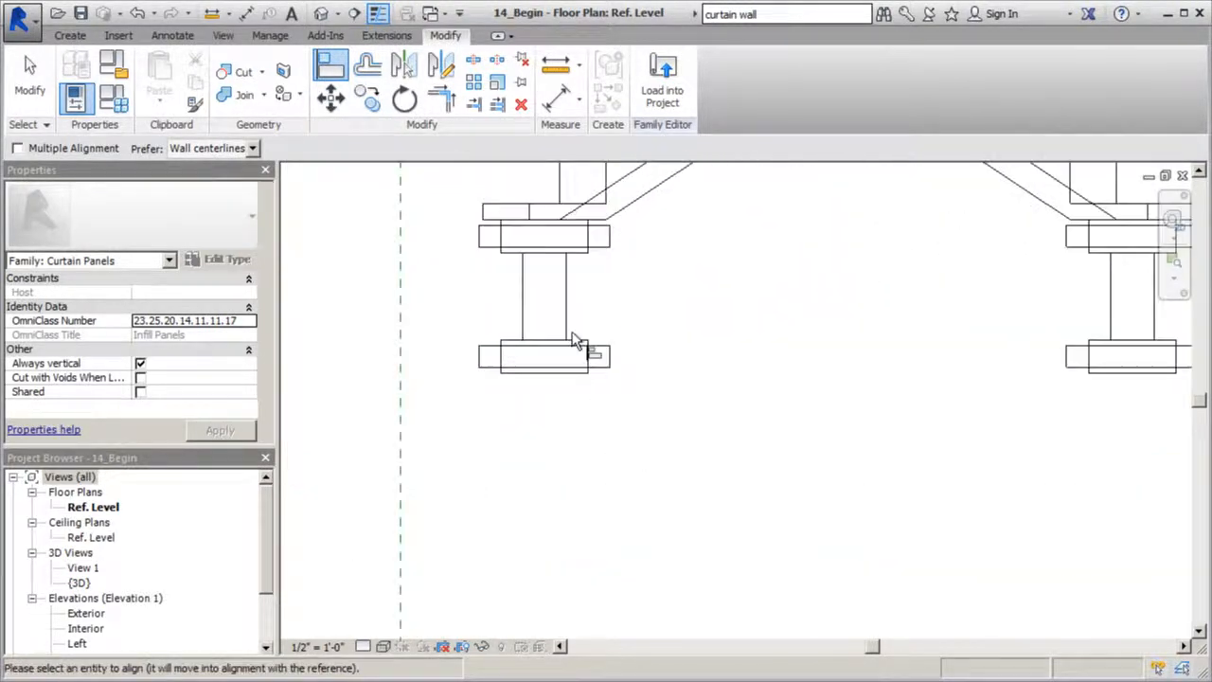
pyautogui.click(576, 344)
pyautogui.scroll(-2, 530, 369)
pyautogui.scroll(-1, 536, 488)
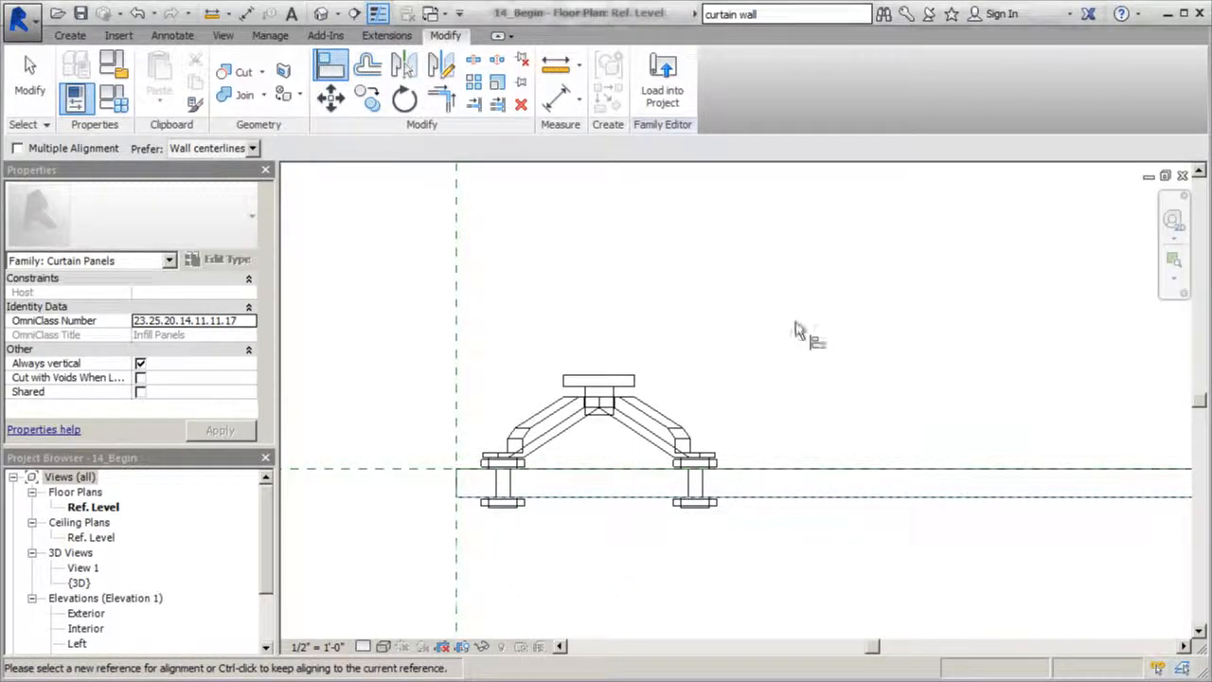
# Lock the alignment between the spider clip and the glass face, and end the Align command
pyautogui.scroll(-2, 558, 351)
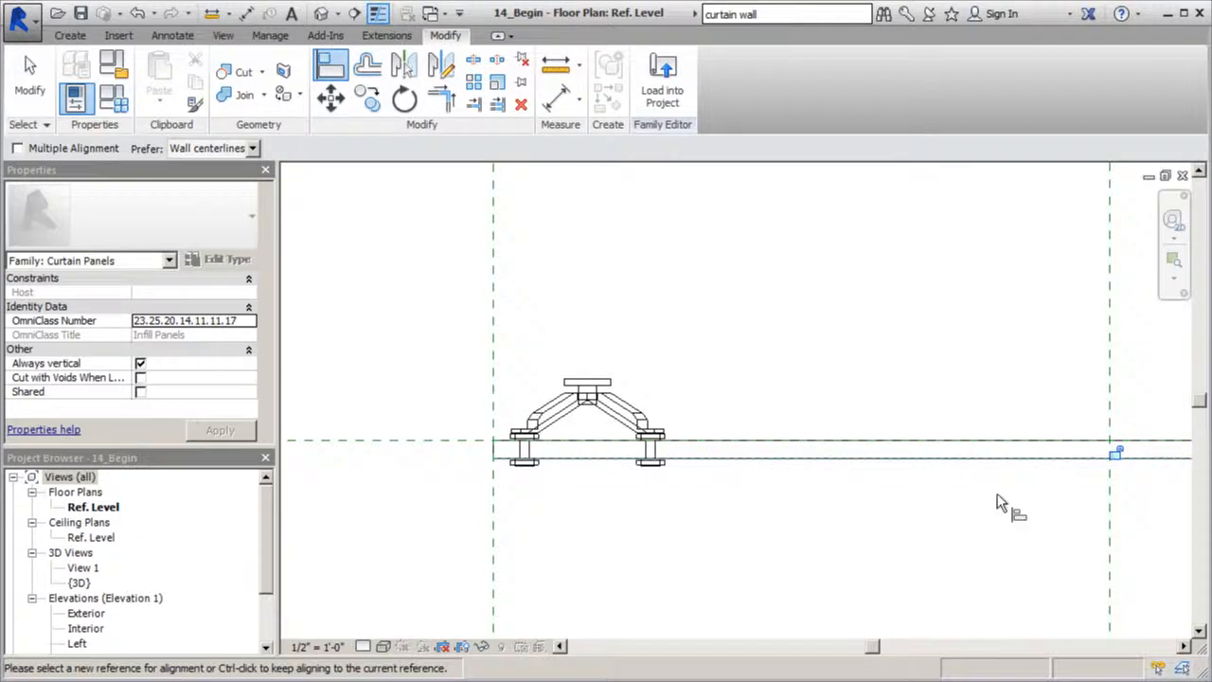
pyautogui.scroll(-1, 478, 537)
pyautogui.scroll(2, 1072, 496)
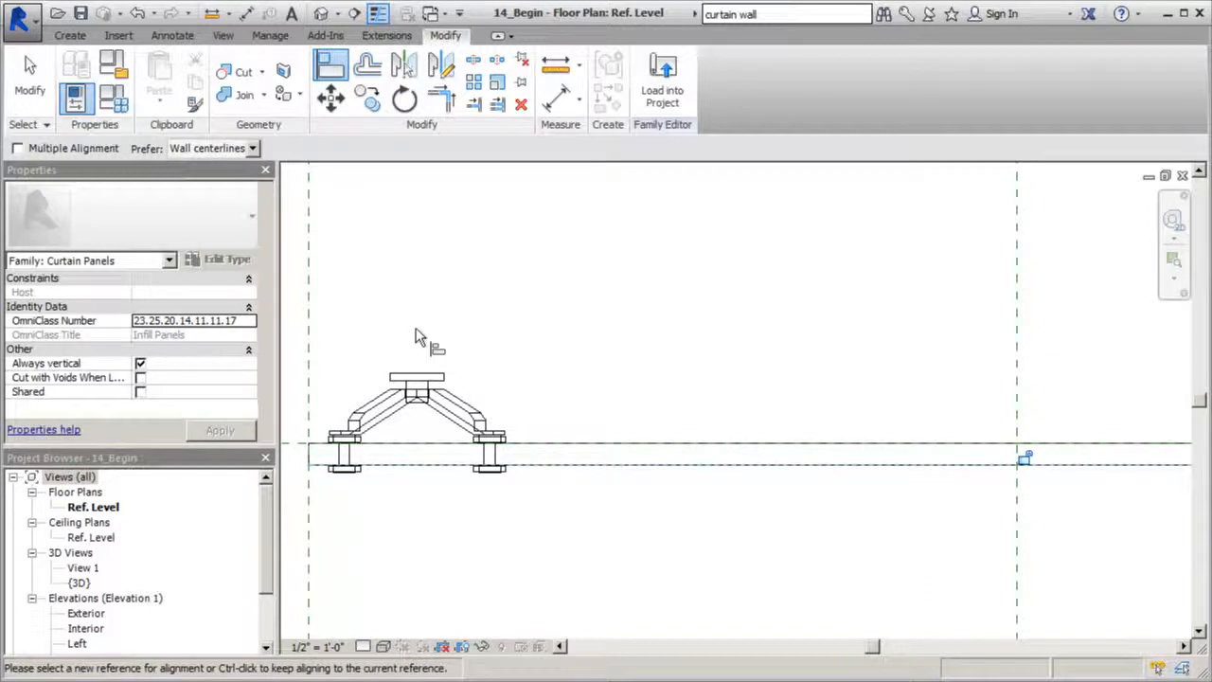
pyautogui.click(1027, 461)
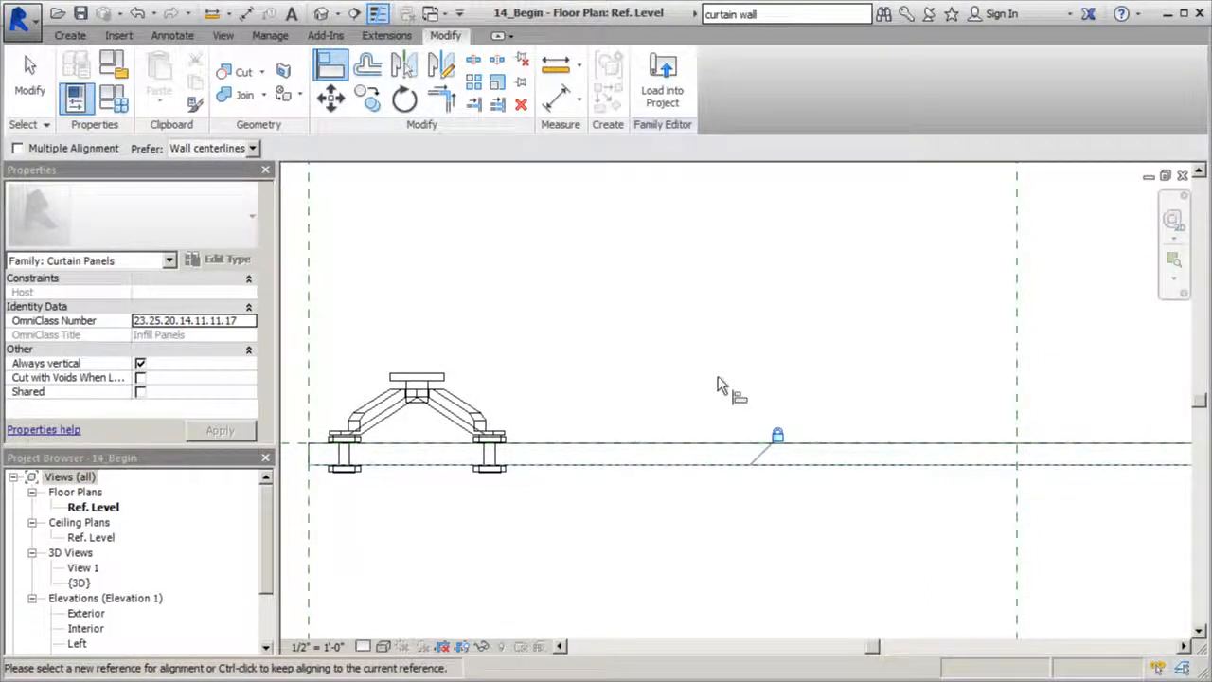
pyautogui.press('Escape')
pyautogui.press('Escape')
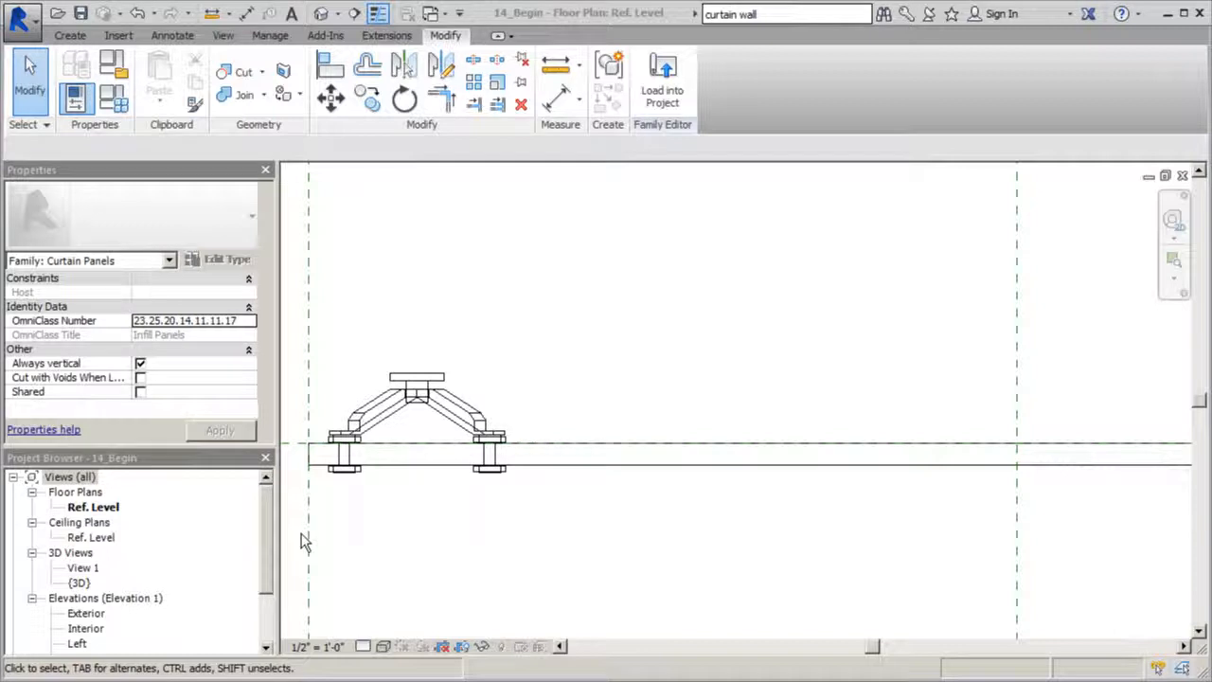
# Open the Exterior elevation and delete the stray diagonal line beside the panel
pyautogui.doubleClick(87, 613)
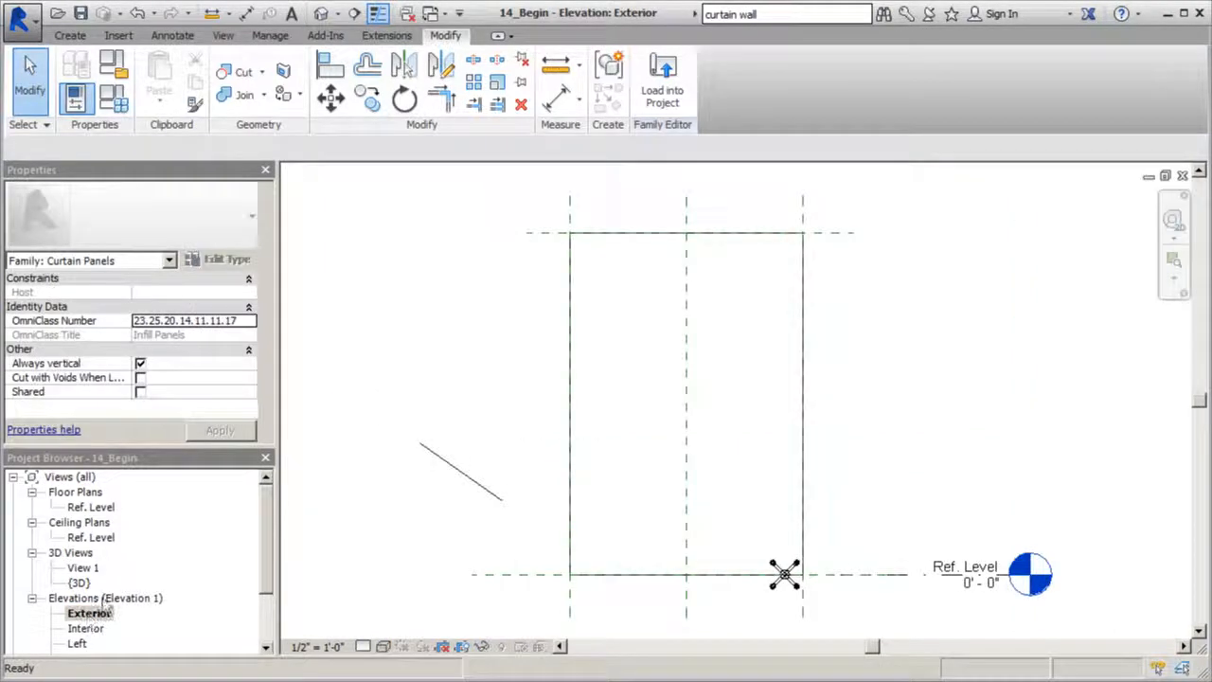
pyautogui.click(463, 477)
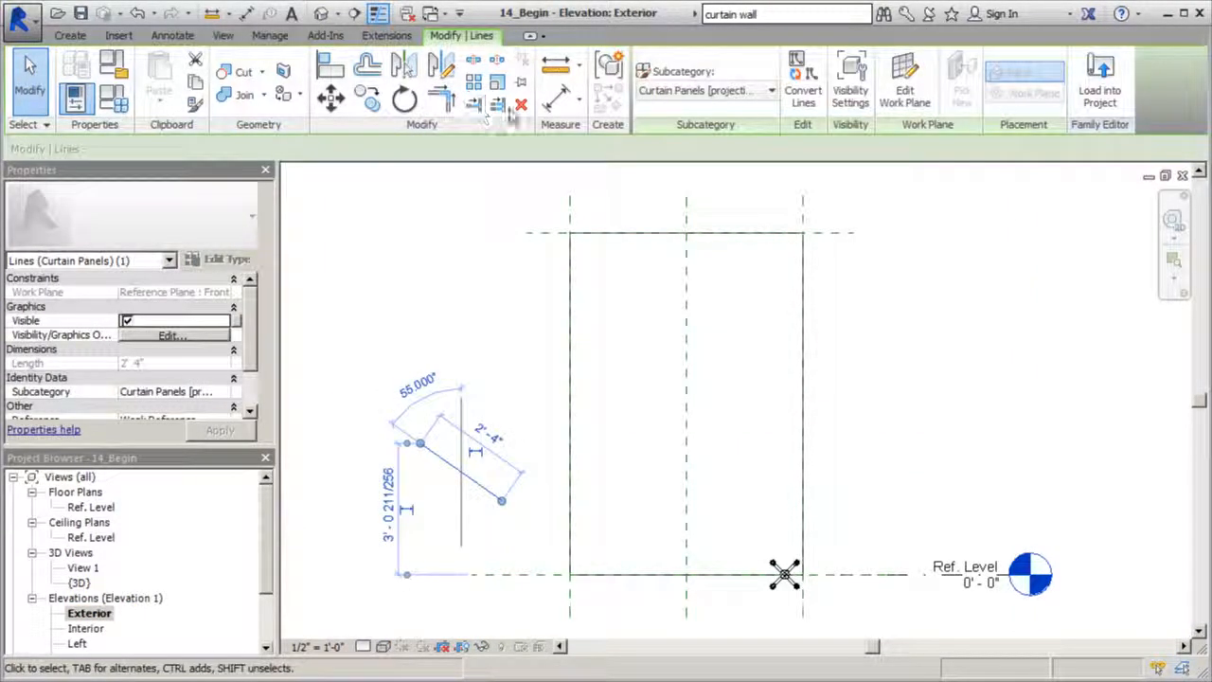
pyautogui.click(521, 104)
pyautogui.scroll(6, 791, 577)
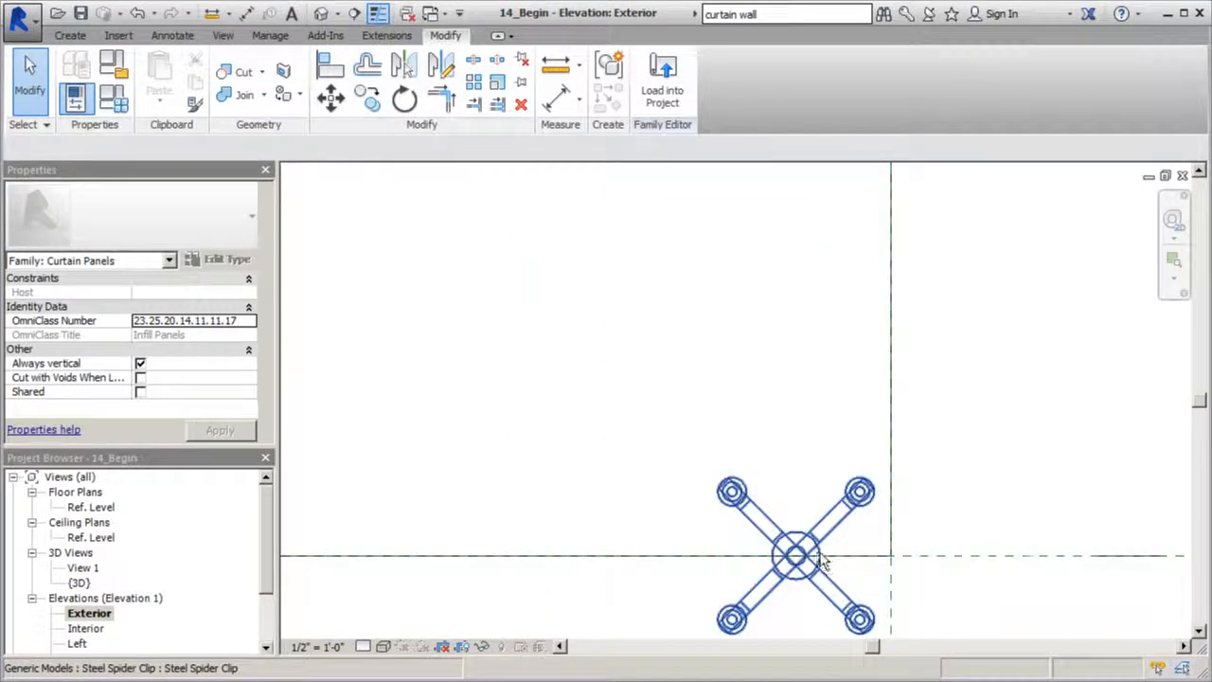
pyautogui.scroll(-2, 800, 559)
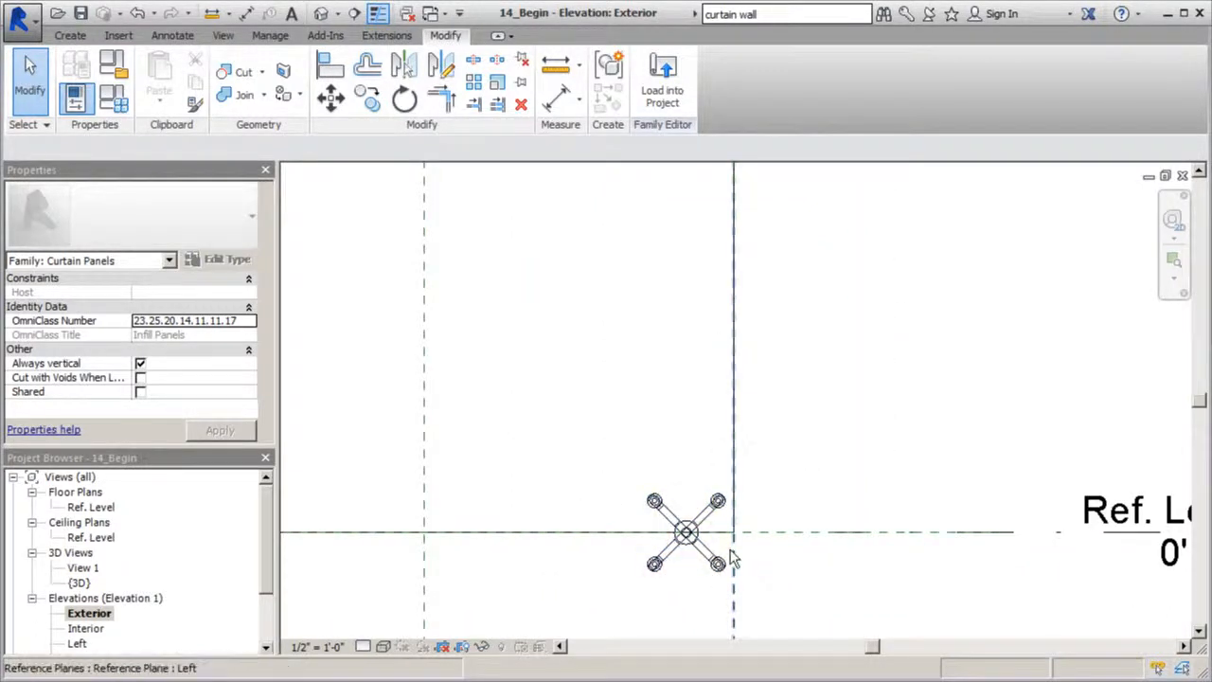
# Align the spider clip's centre with the Left reference plane at the panel's lower corner and lock the alignment
pyautogui.scroll(-1, 736, 597)
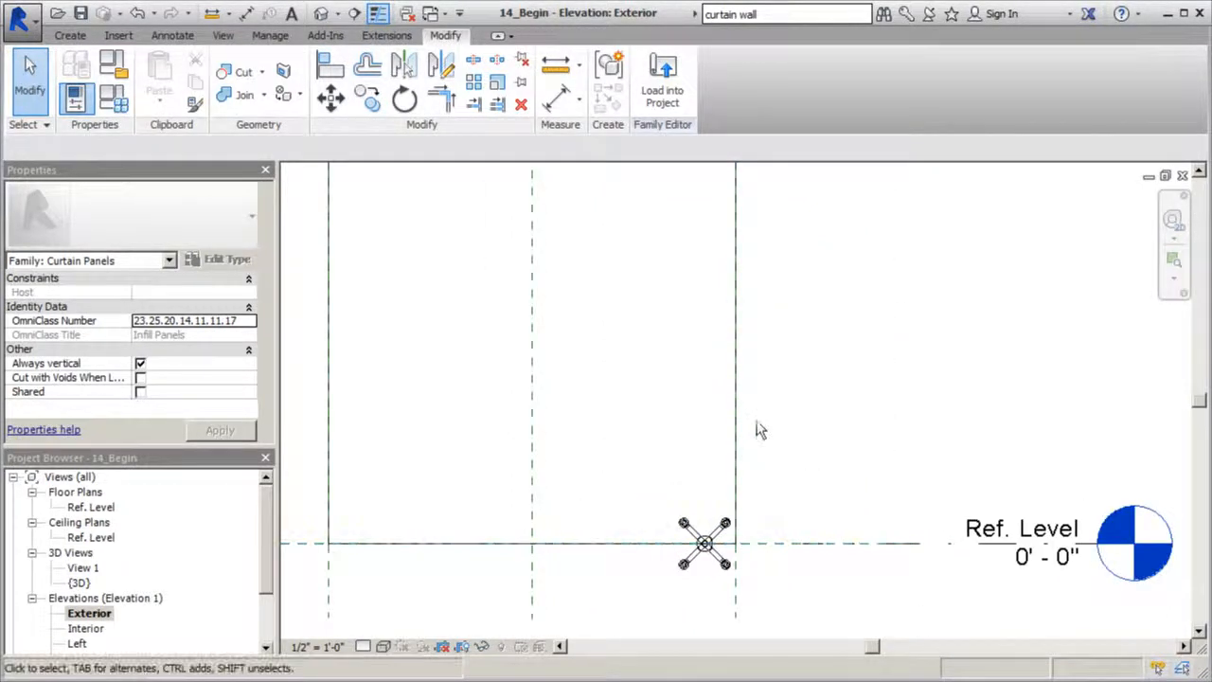
pyautogui.scroll(2, 744, 607)
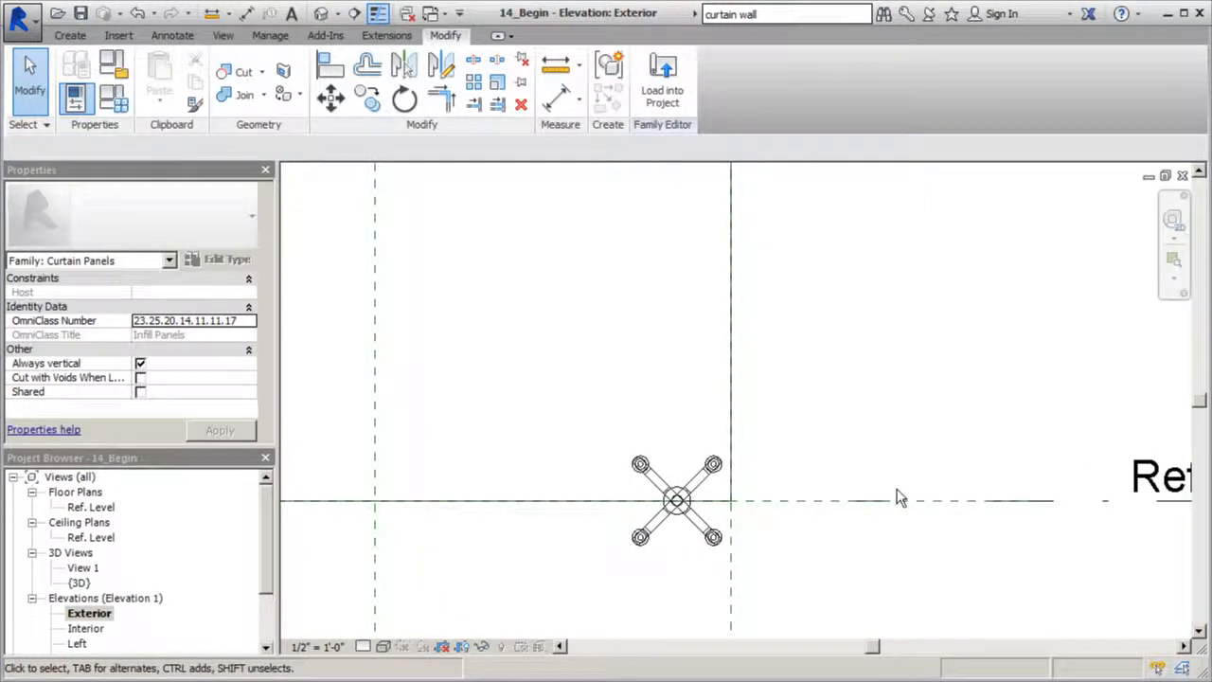
pyautogui.click(331, 66)
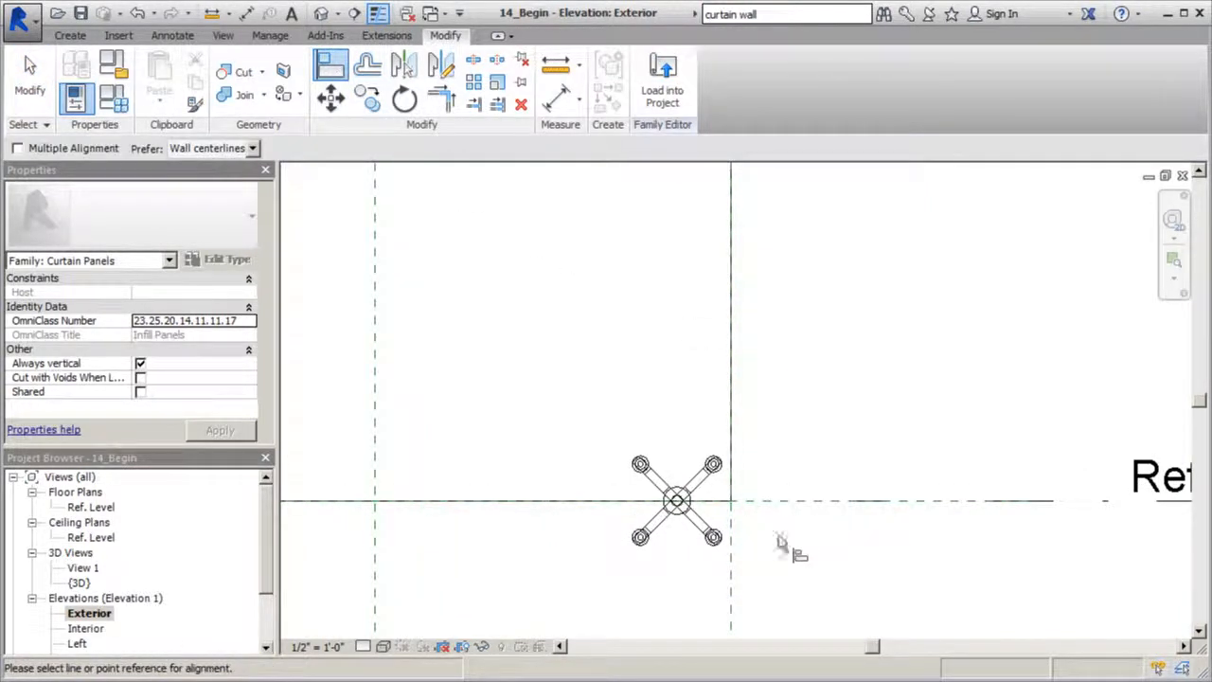
pyautogui.click(731, 590)
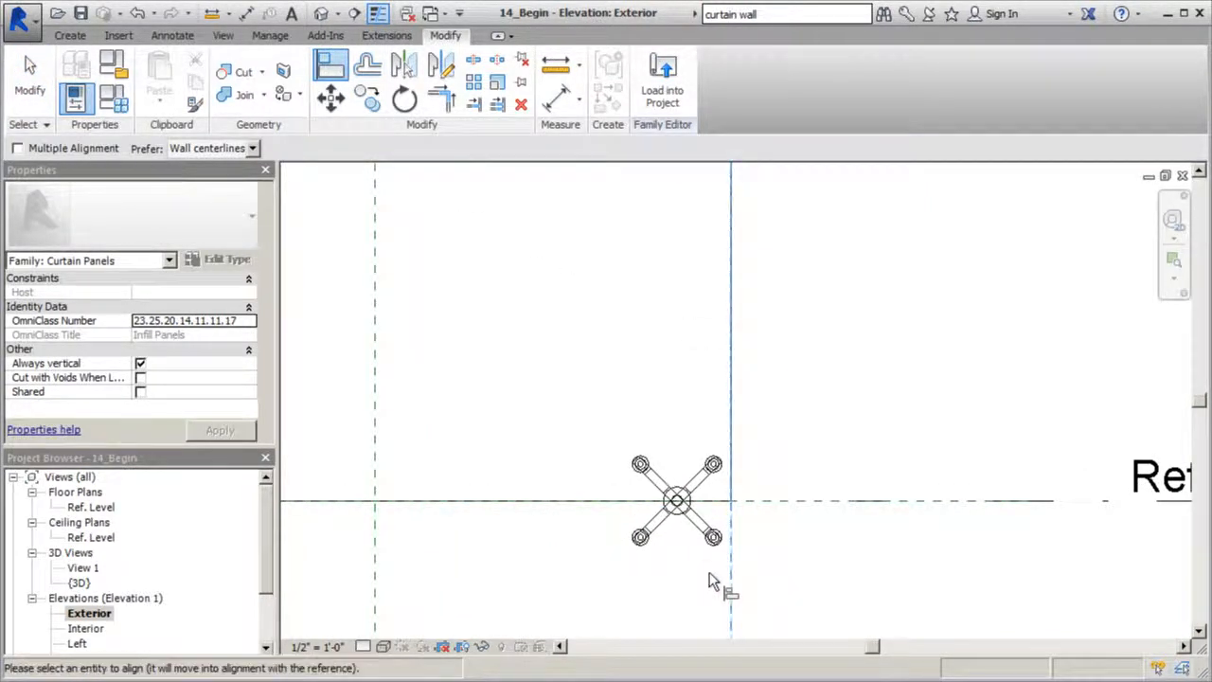
pyautogui.click(676, 507)
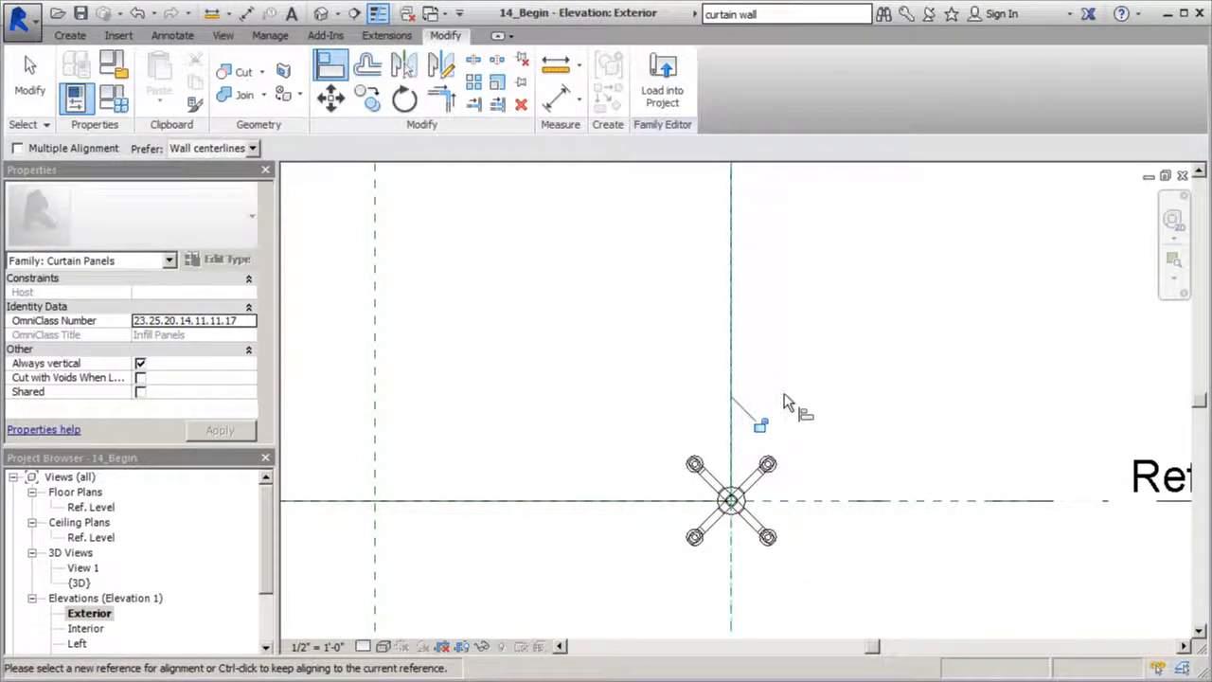
pyautogui.click(759, 426)
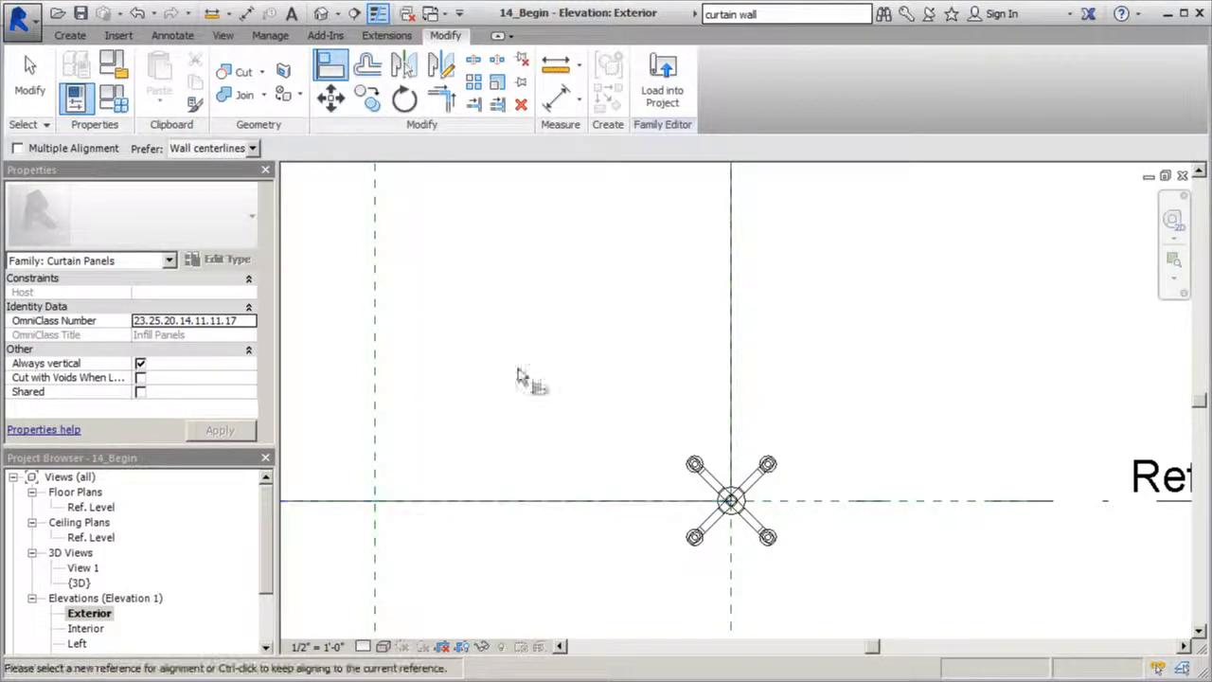
pyautogui.press('Escape')
# Mirror a copy of the spider clip about the panel's vertical centre reference plane to the opposite lower corner
pyautogui.scroll(-2, 949, 504)
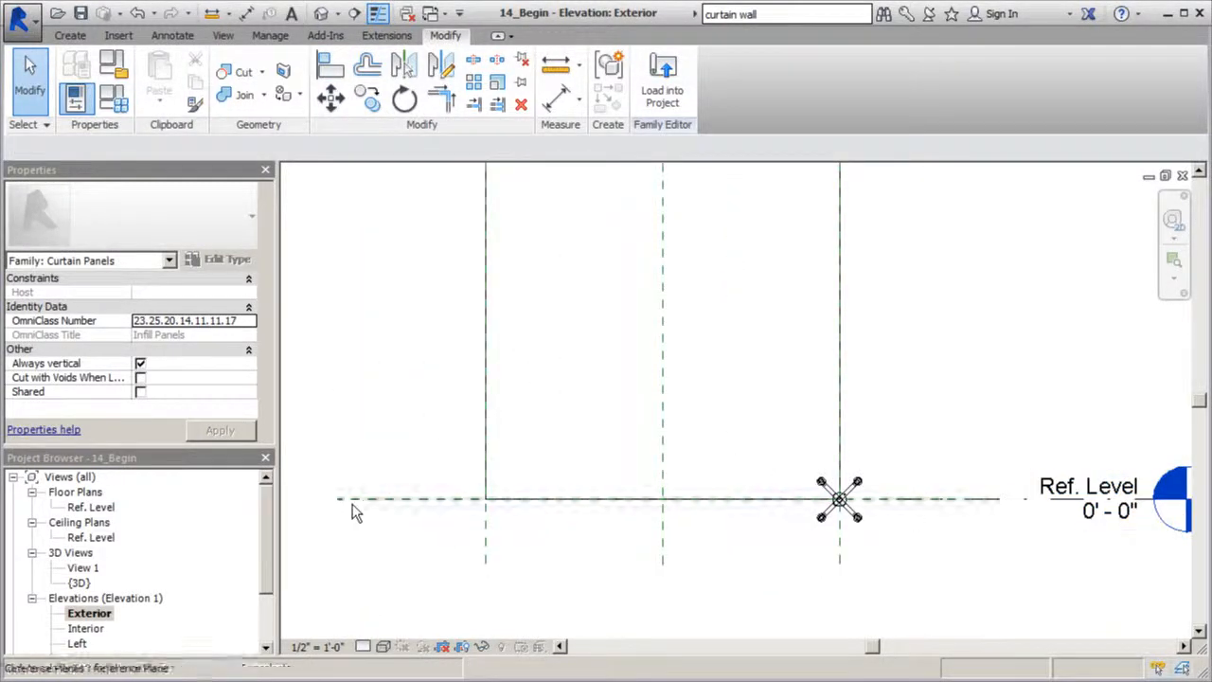
pyautogui.click(855, 523)
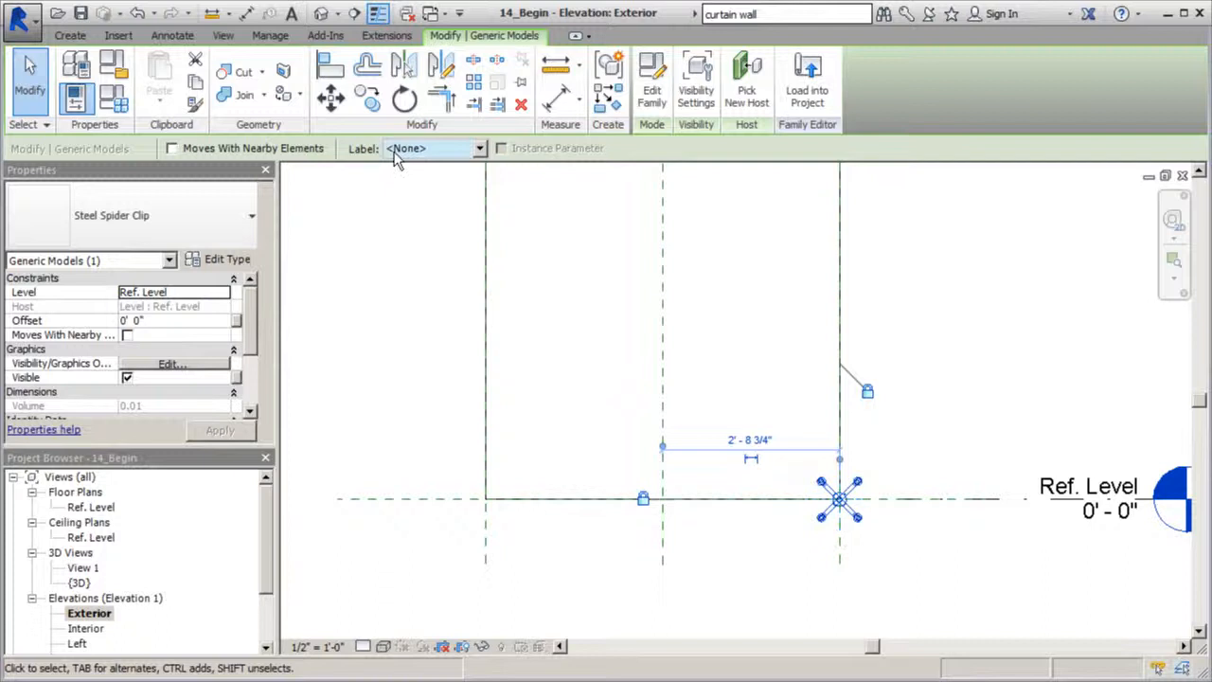
pyautogui.click(404, 64)
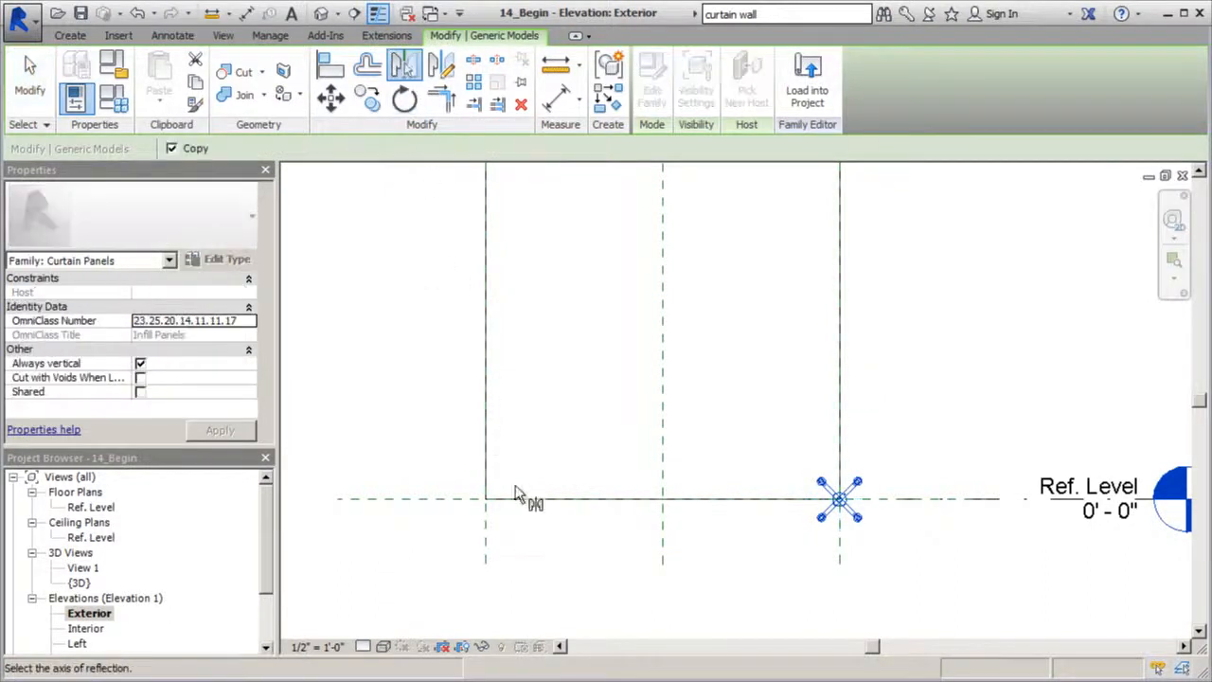
pyautogui.click(662, 556)
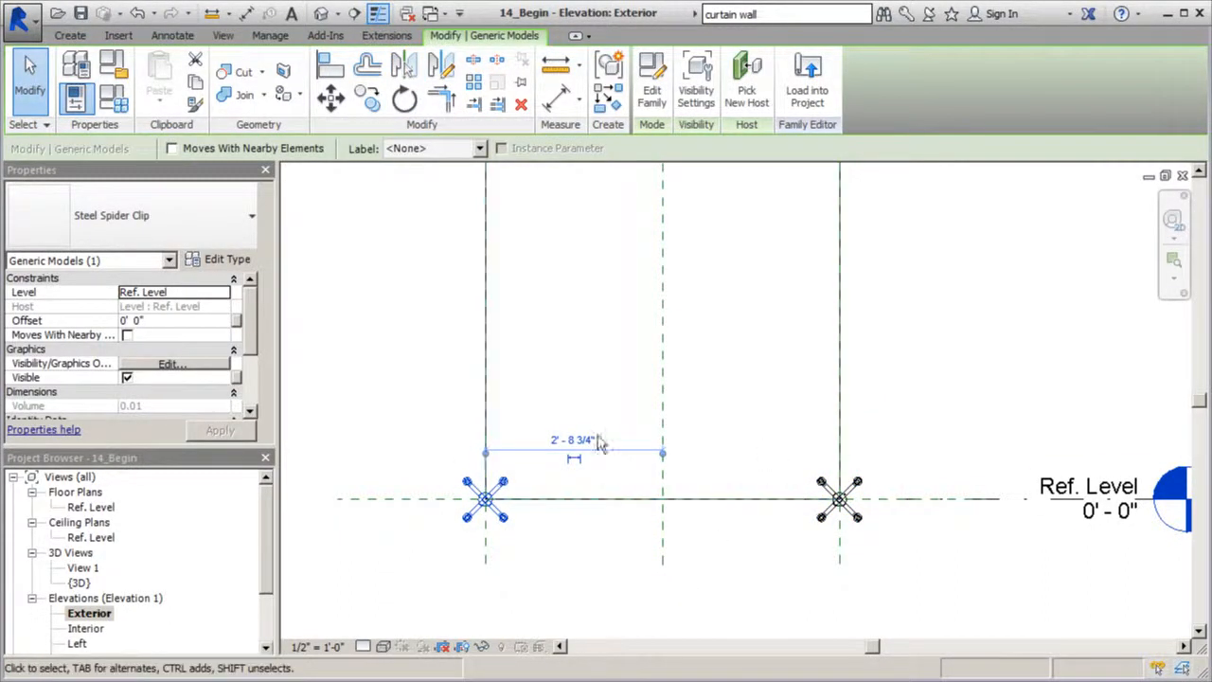
pyautogui.press('Escape')
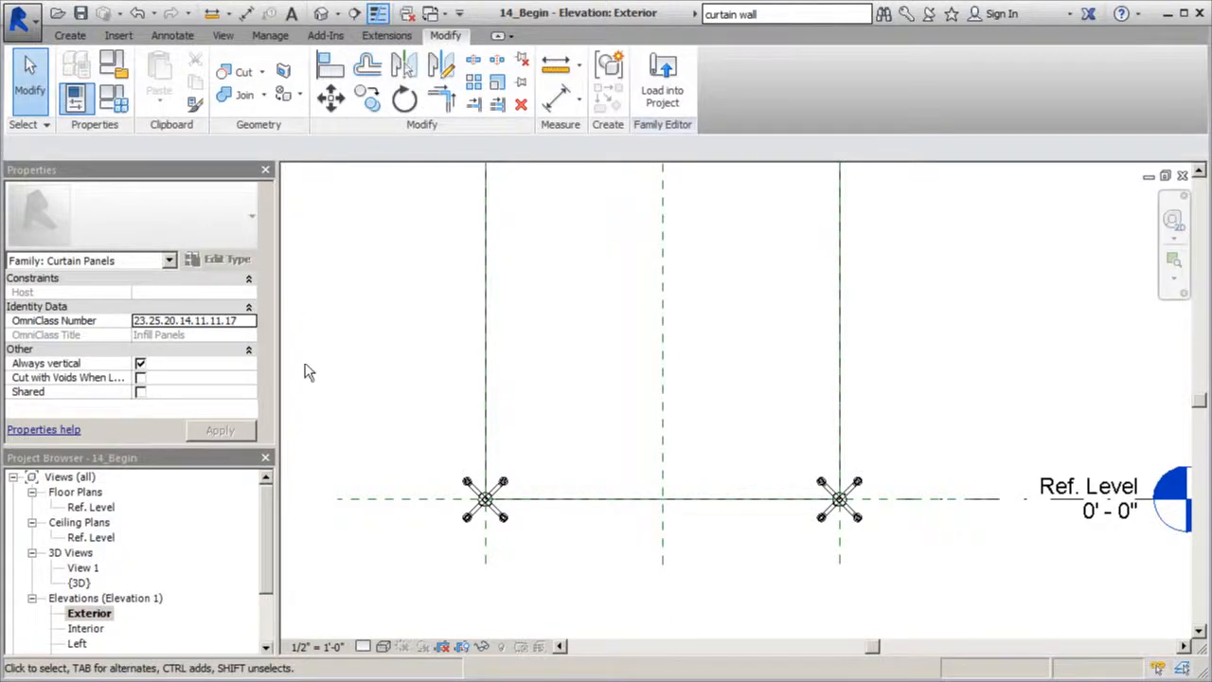
pyautogui.scroll(-1, 404, 568)
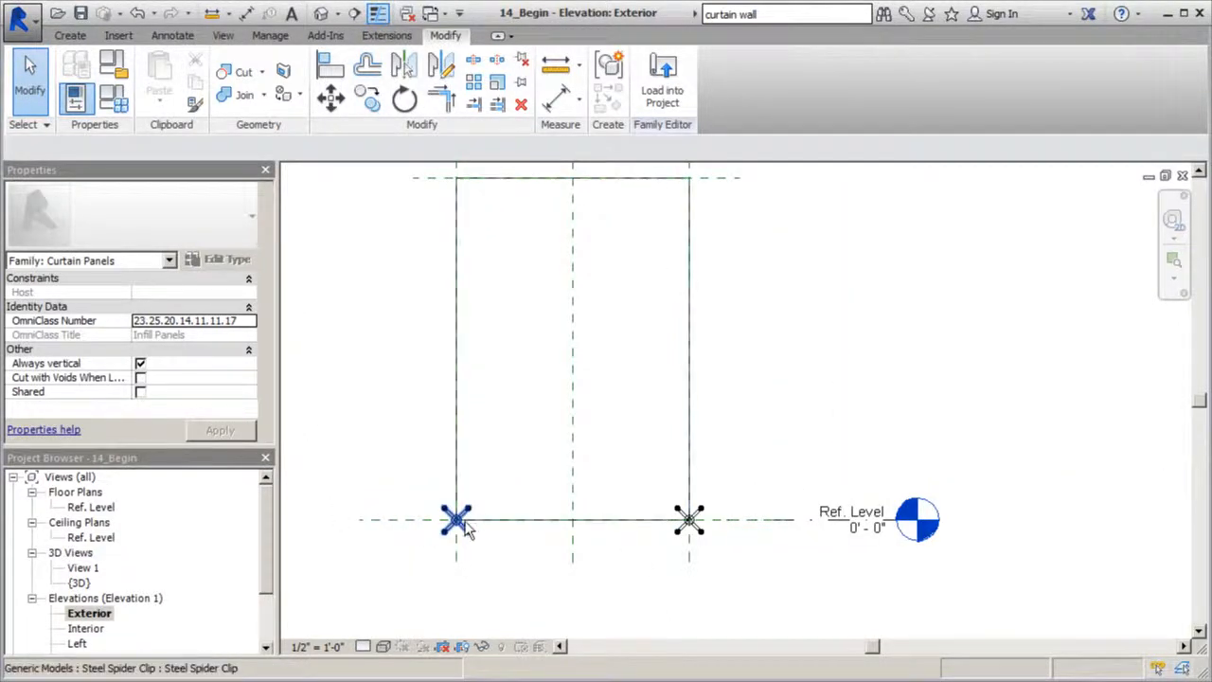
pyautogui.click(687, 519)
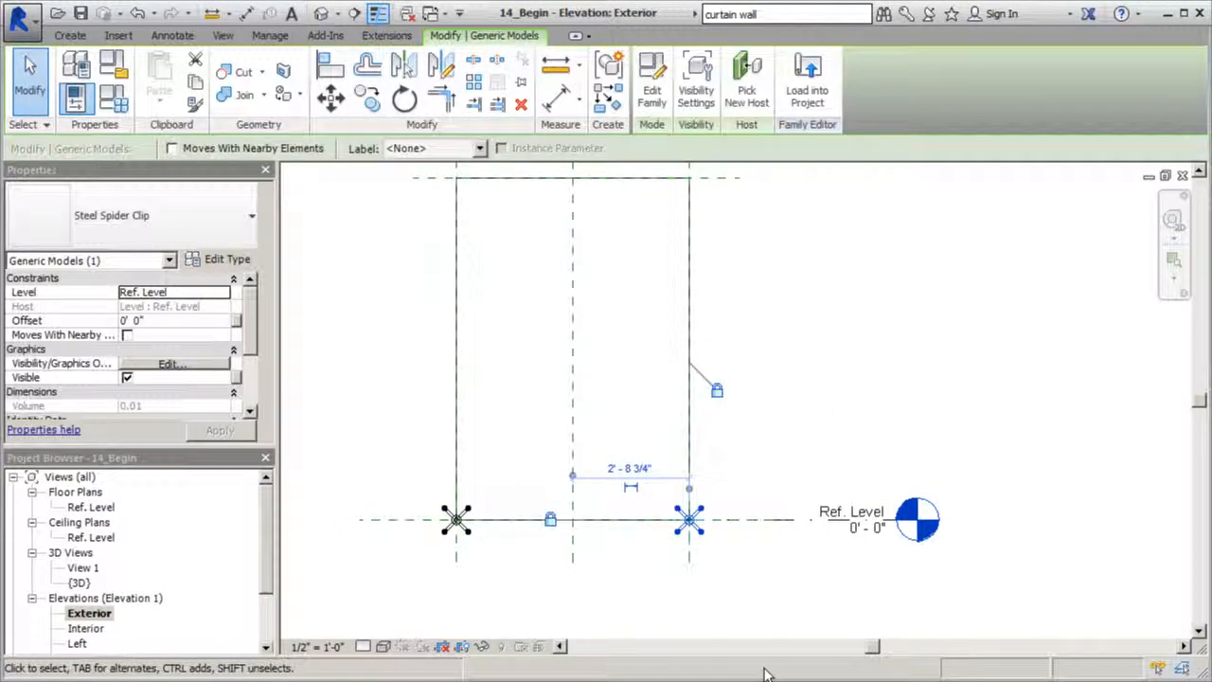
pyautogui.scroll(-1, 685, 542)
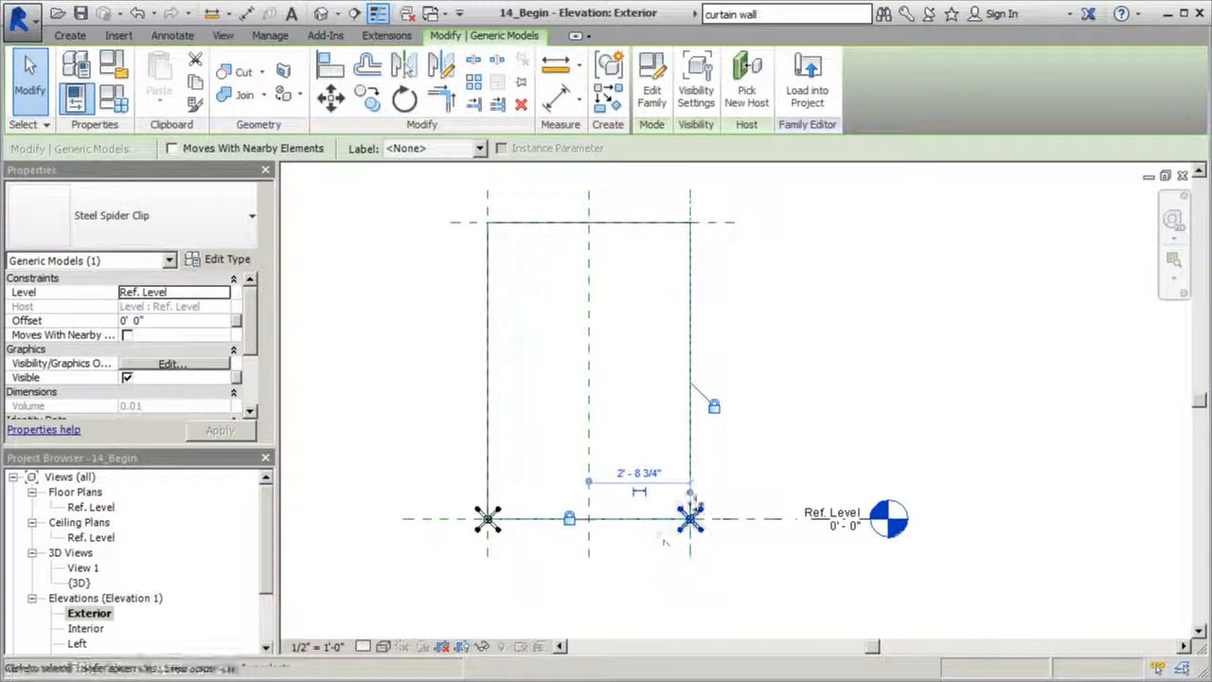
pyautogui.press('Escape')
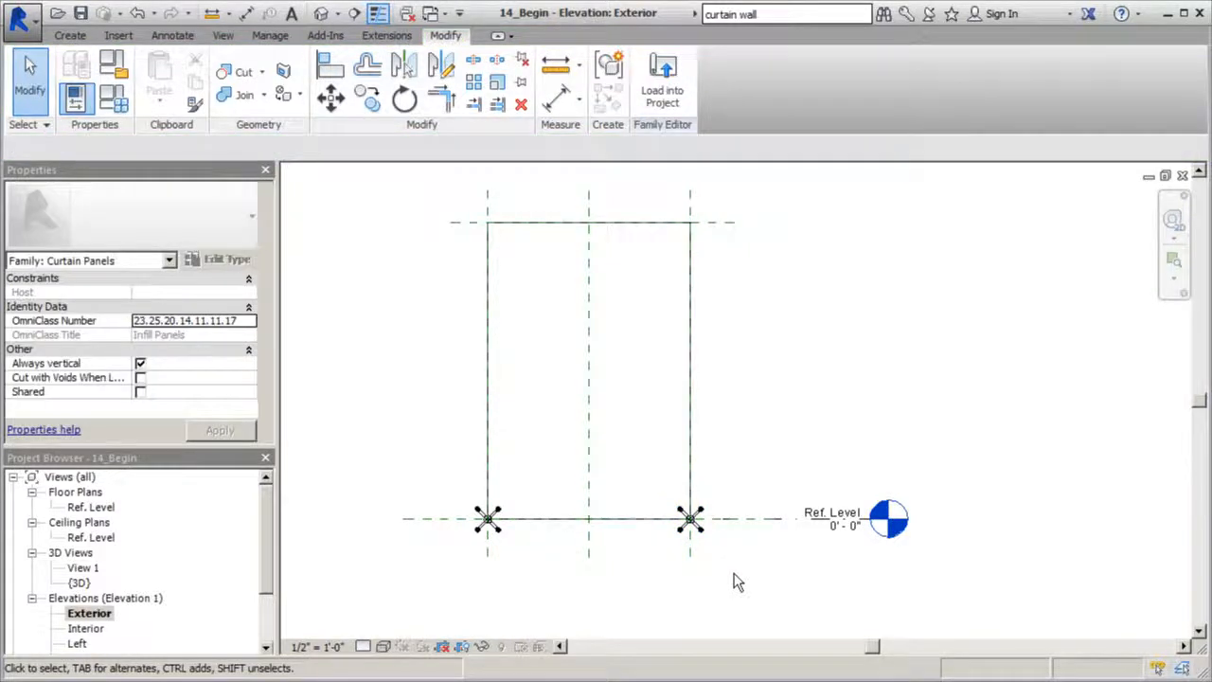
# Add an instance reporting length parameter named Glass Height, grouped under Dimensions, to the family
pyautogui.click(113, 97)
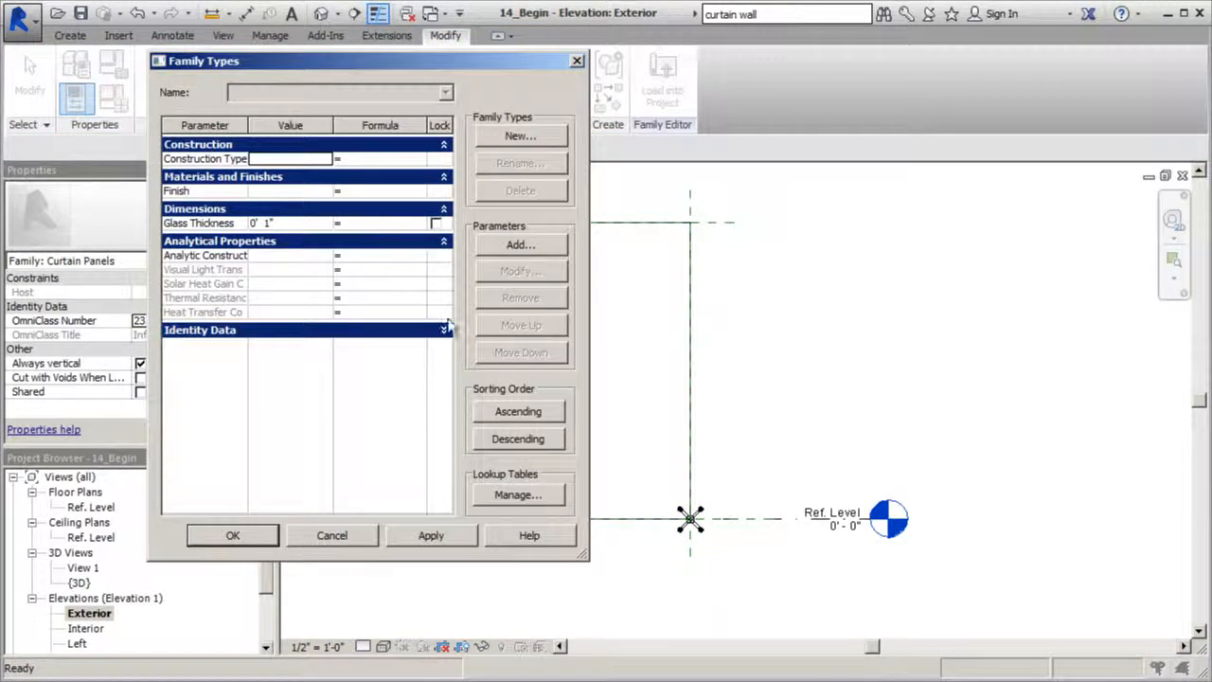
pyautogui.click(520, 248)
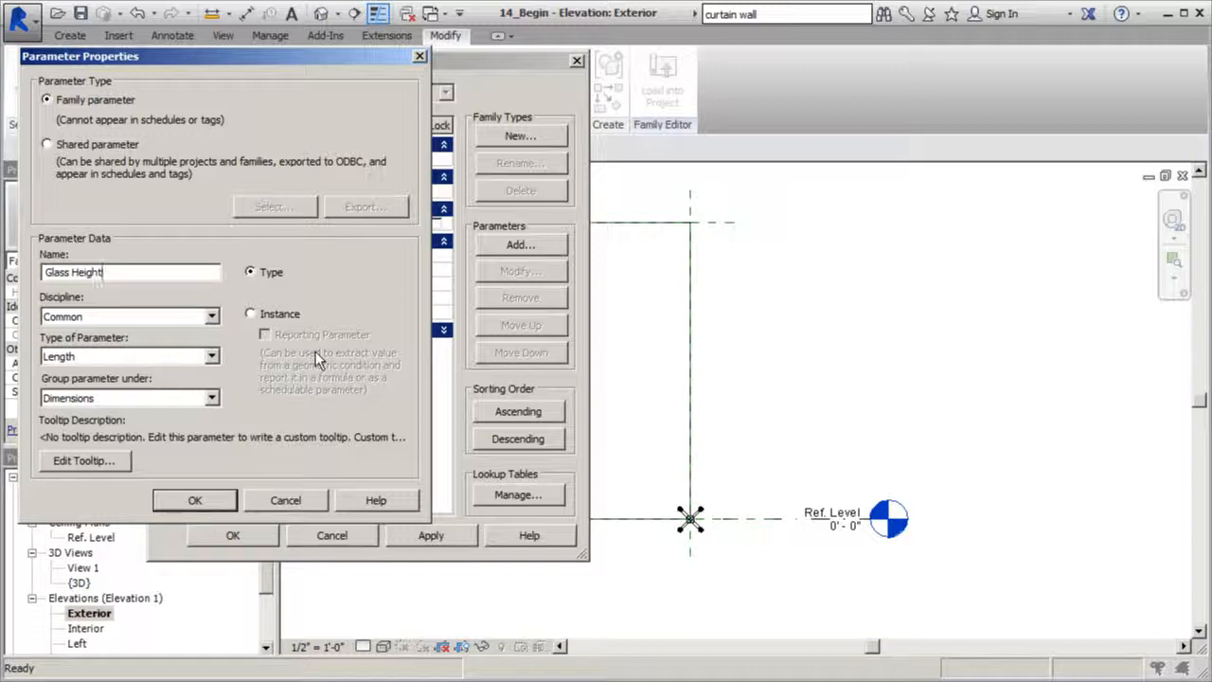
pyautogui.click(250, 315)
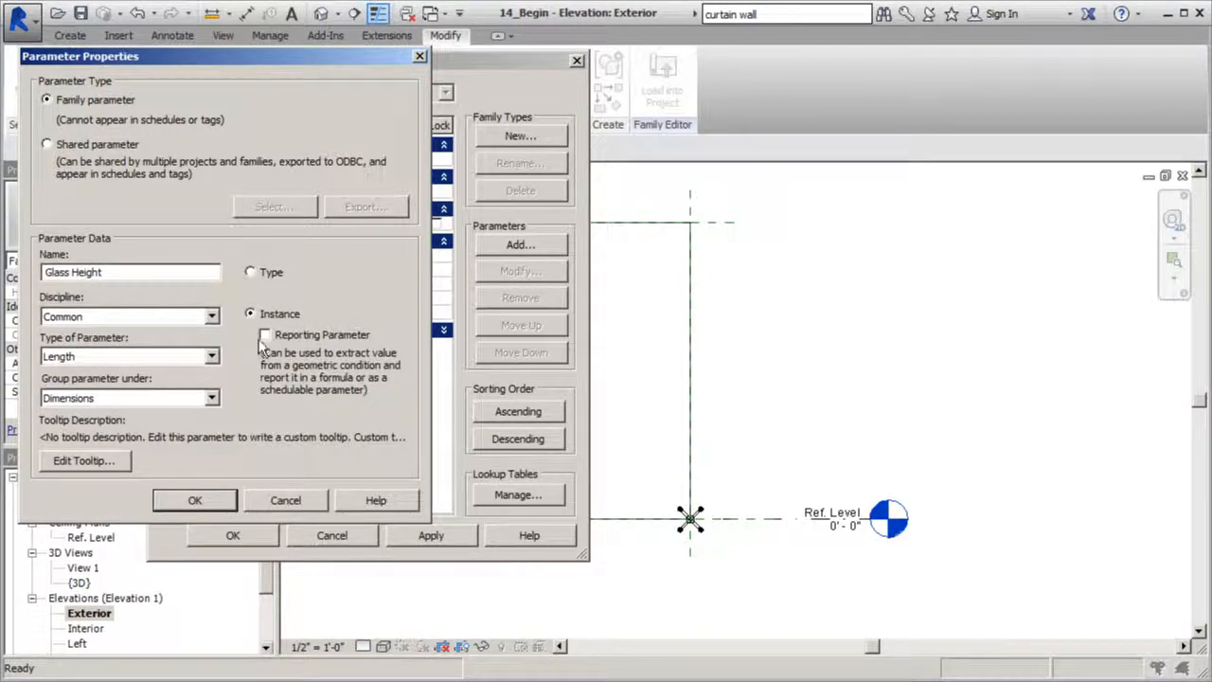
pyautogui.click(265, 336)
pyautogui.click(194, 500)
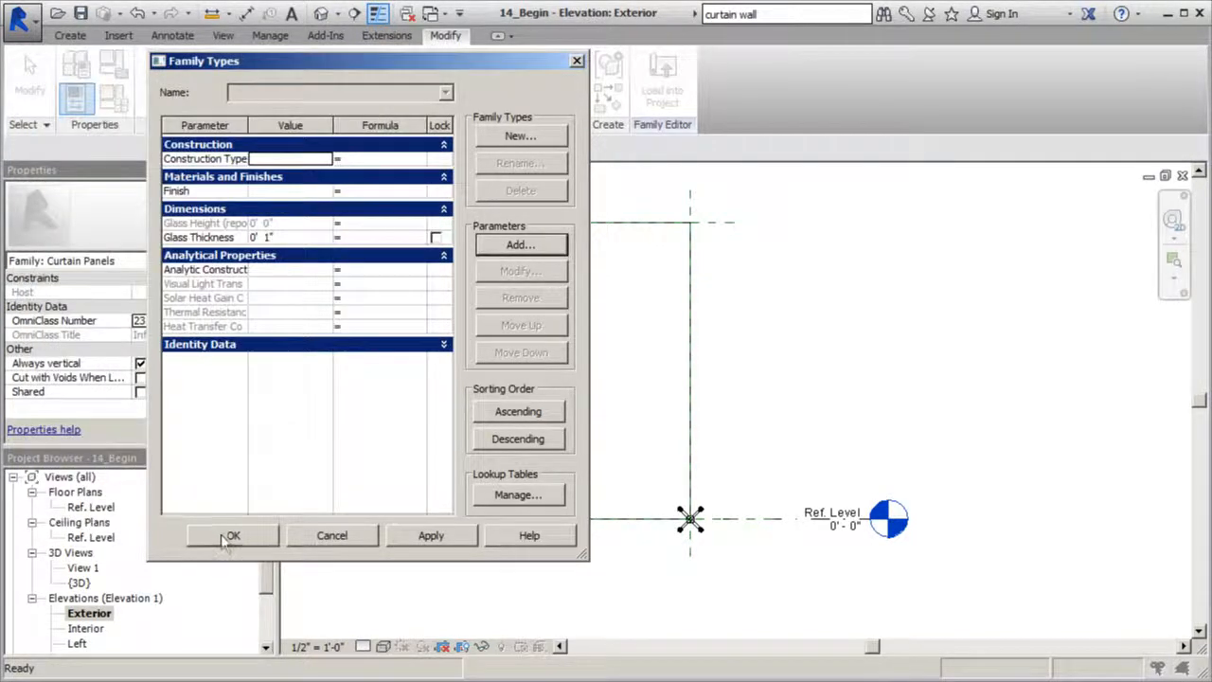
pyautogui.click(228, 537)
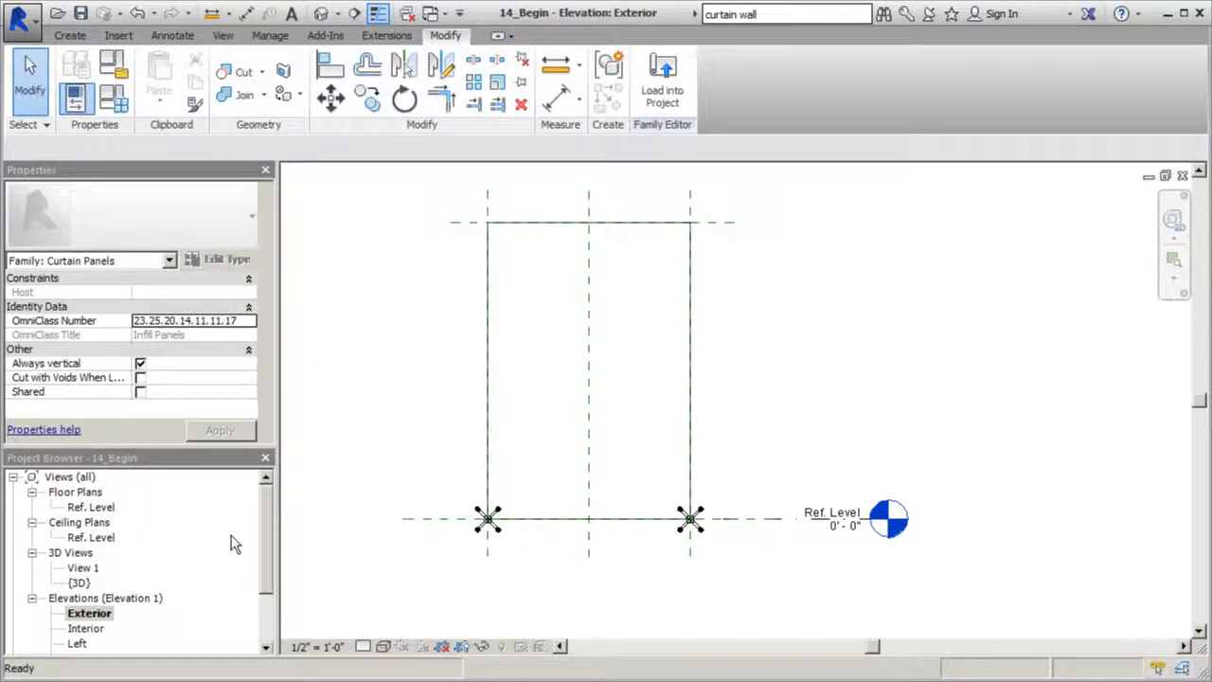
# Place an aligned dimension between the panel's top and bottom reference planes, outside the panel's vertical edge
pyautogui.click(558, 97)
pyautogui.click(452, 224)
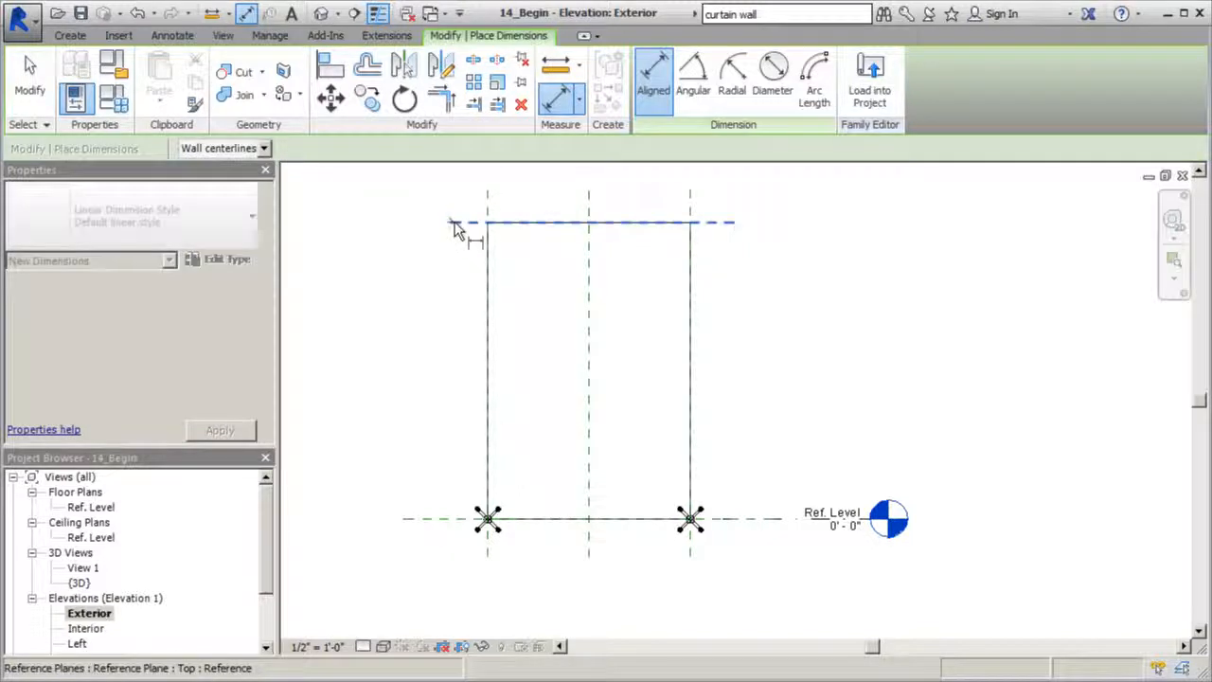
pyautogui.click(425, 520)
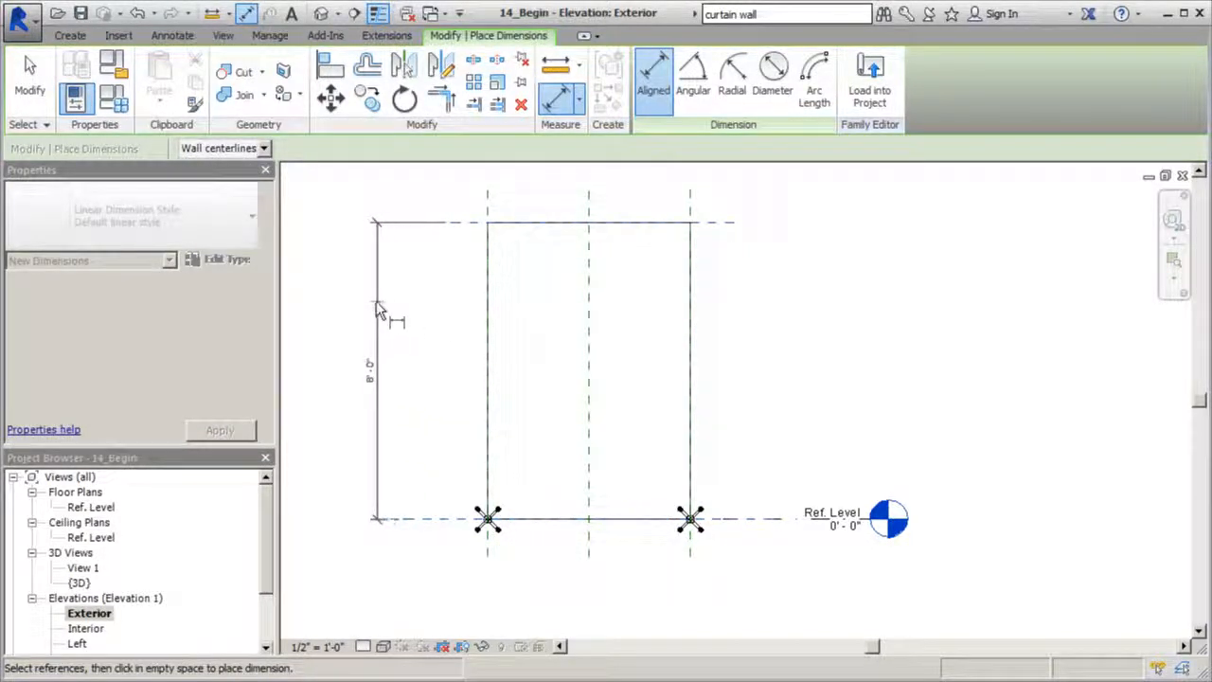
pyautogui.click(349, 300)
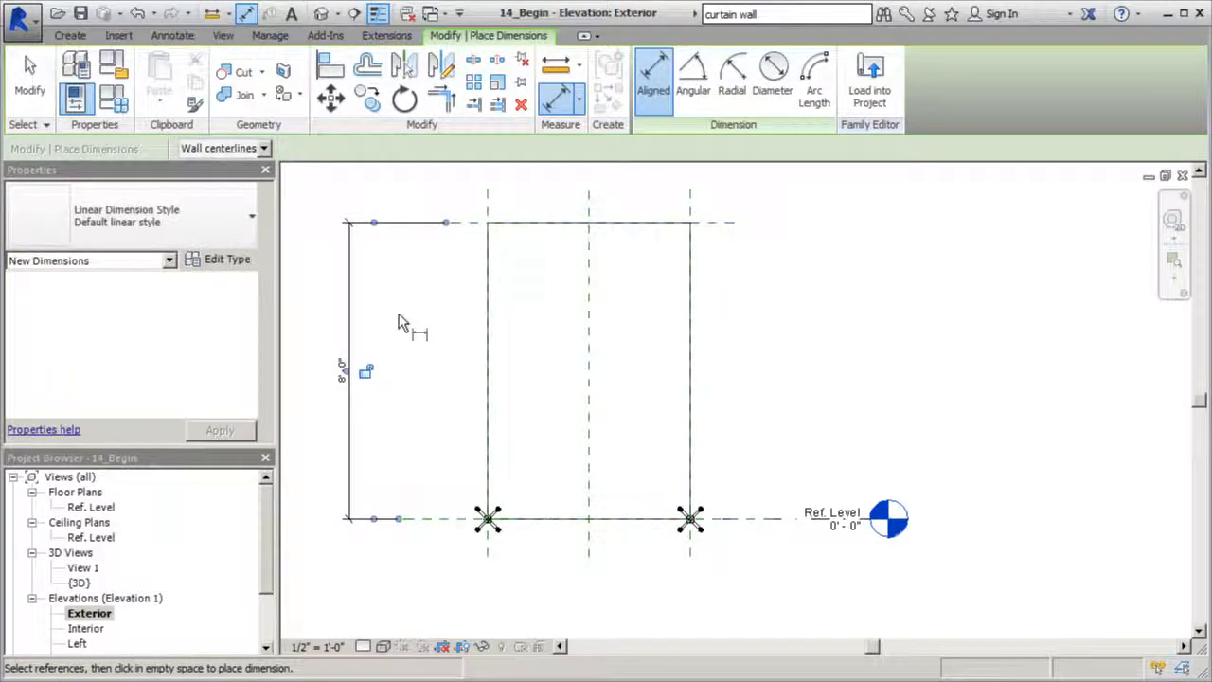
pyautogui.press('Escape')
pyautogui.press('Escape')
# Label the panel's vertical dimension with the Glass Height reporting parameter
pyautogui.click(342, 371)
pyautogui.click(499, 149)
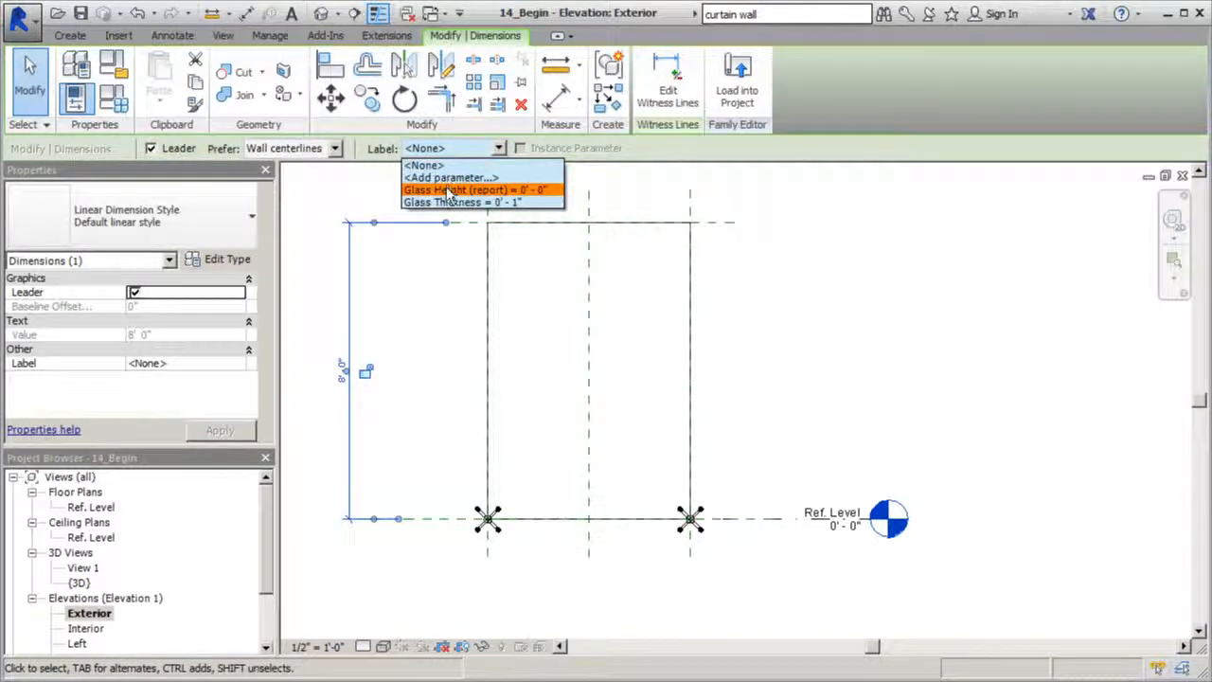
pyautogui.click(468, 190)
pyautogui.click(404, 322)
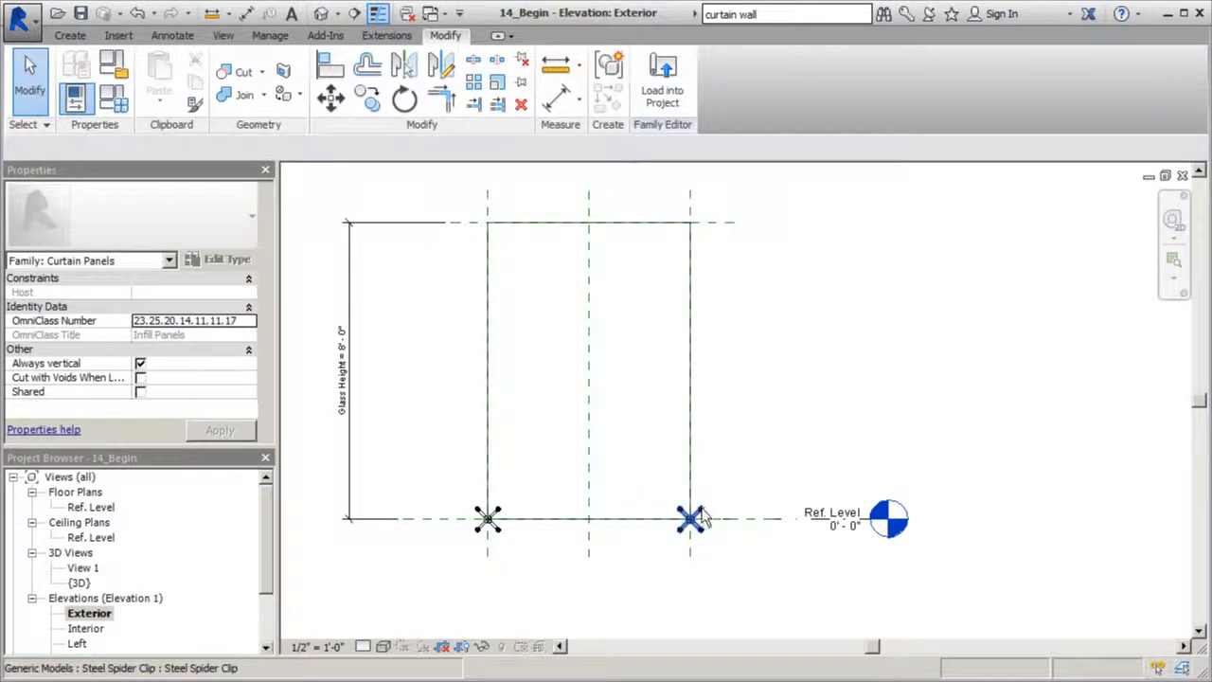
pyautogui.click(690, 518)
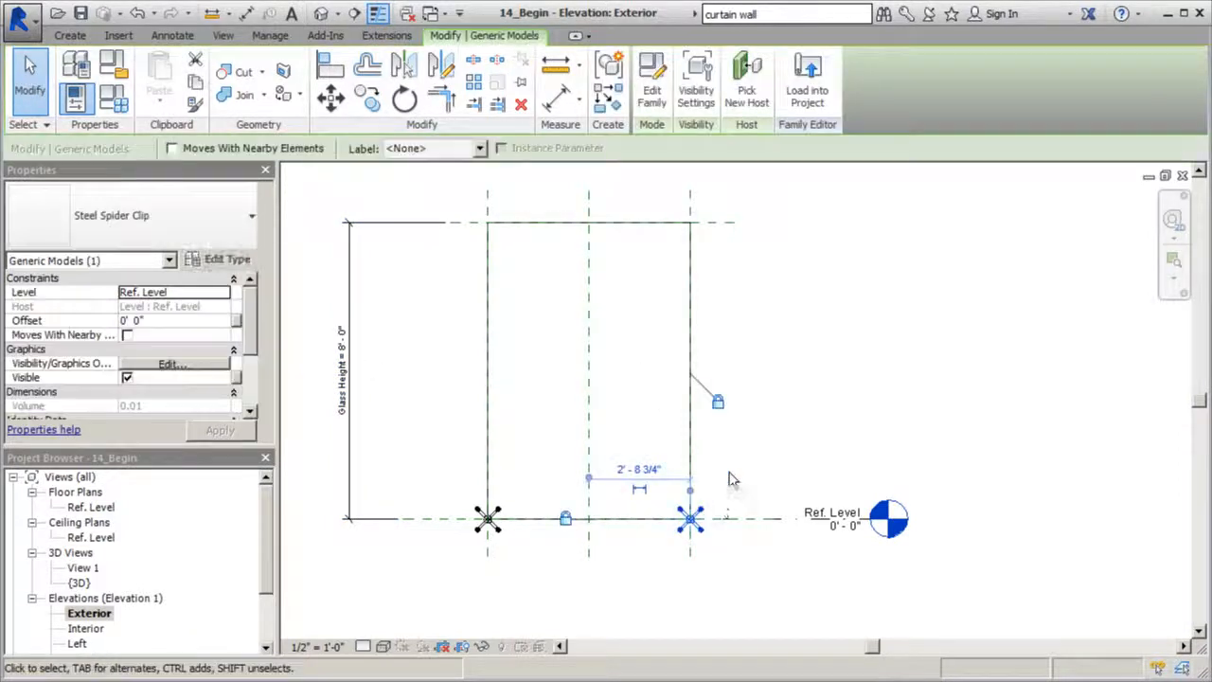
pyautogui.click(368, 98)
pyautogui.click(717, 503)
pyautogui.click(714, 416)
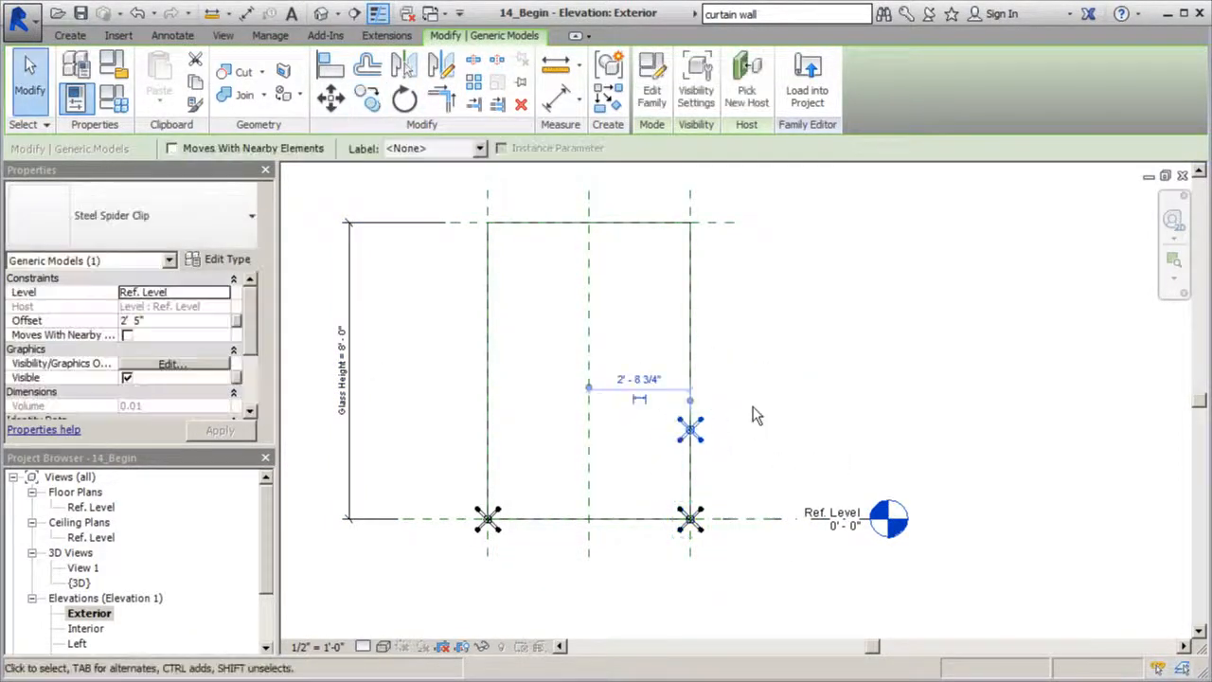
pyautogui.click(344, 192)
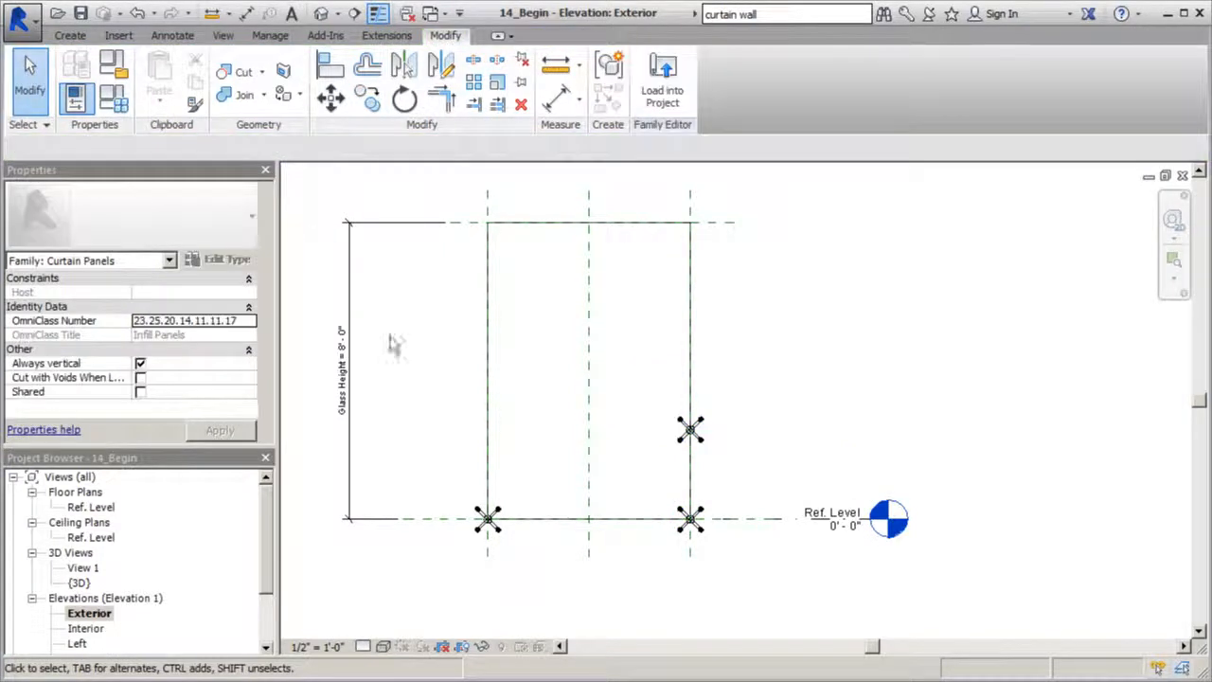
pyautogui.click(697, 436)
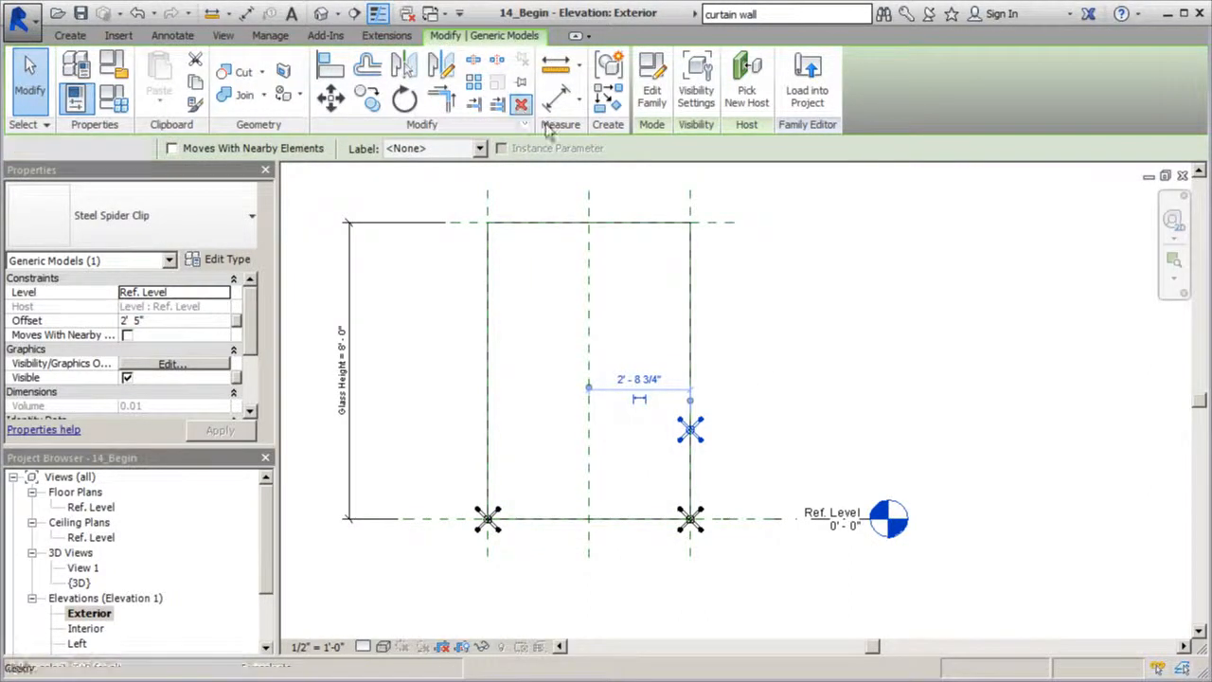
pyautogui.click(520, 104)
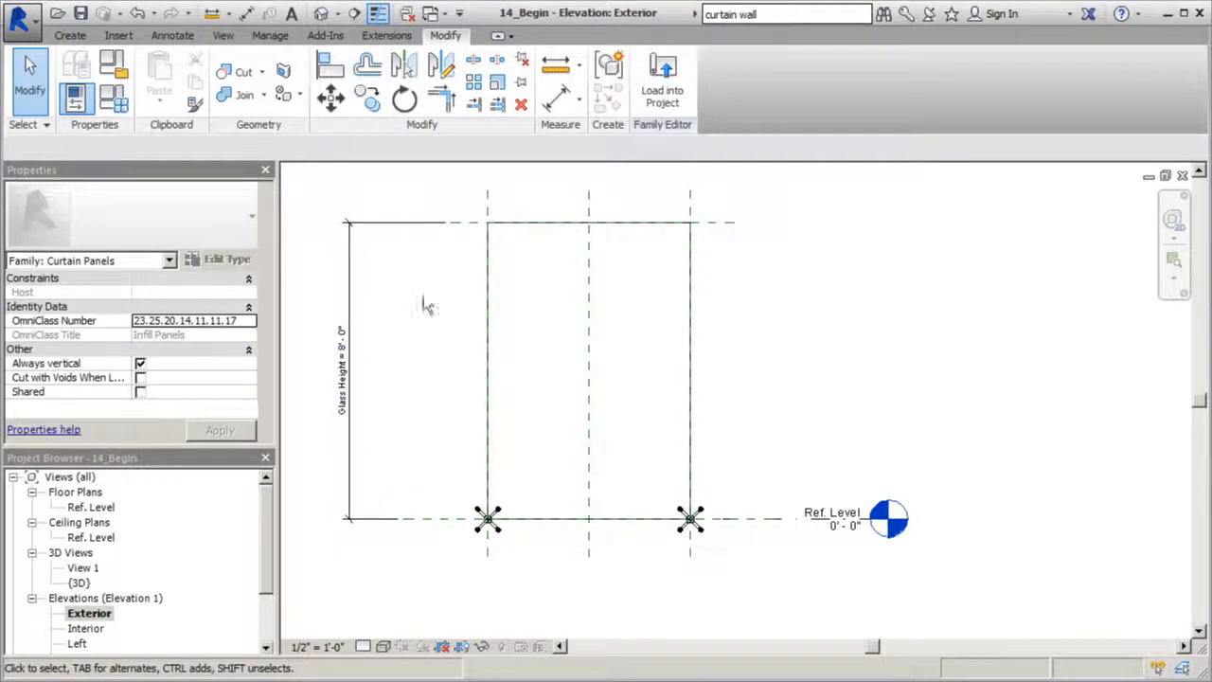
# Copy both lower spider clips straight up the panel's edges to an offset of about 3' 9"
pyautogui.click(488, 518)
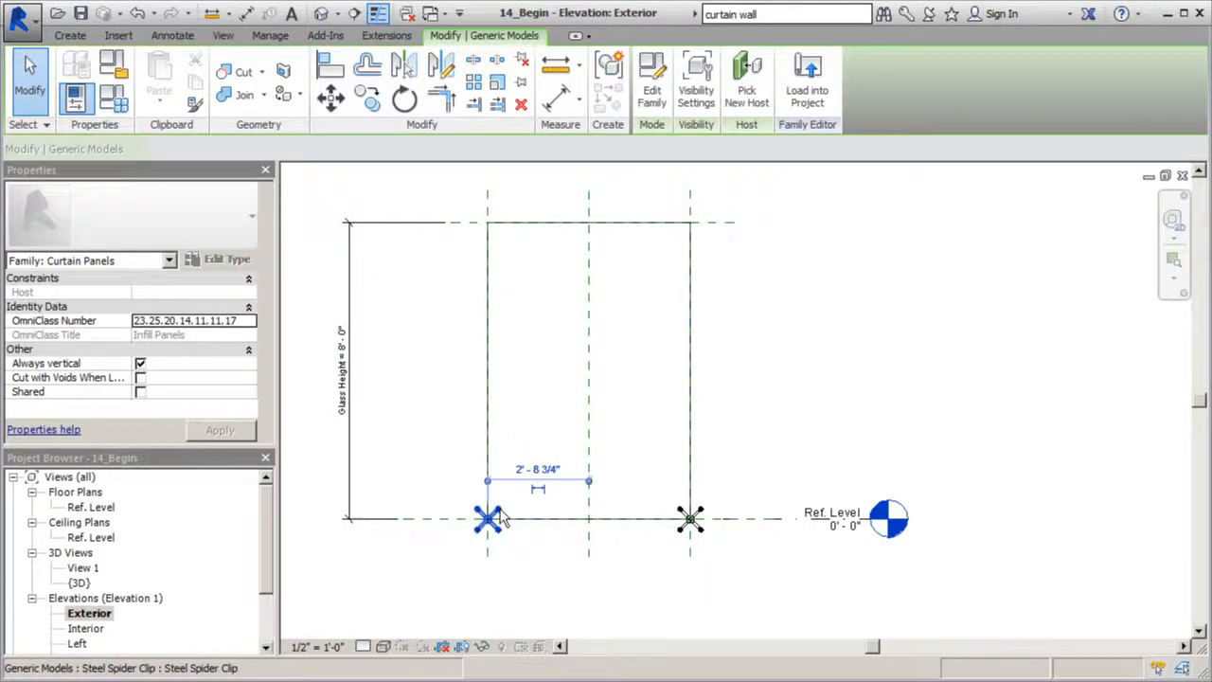
pyautogui.keyDown('ctrl'); pyautogui.click(689, 518); pyautogui.keyUp('ctrl')
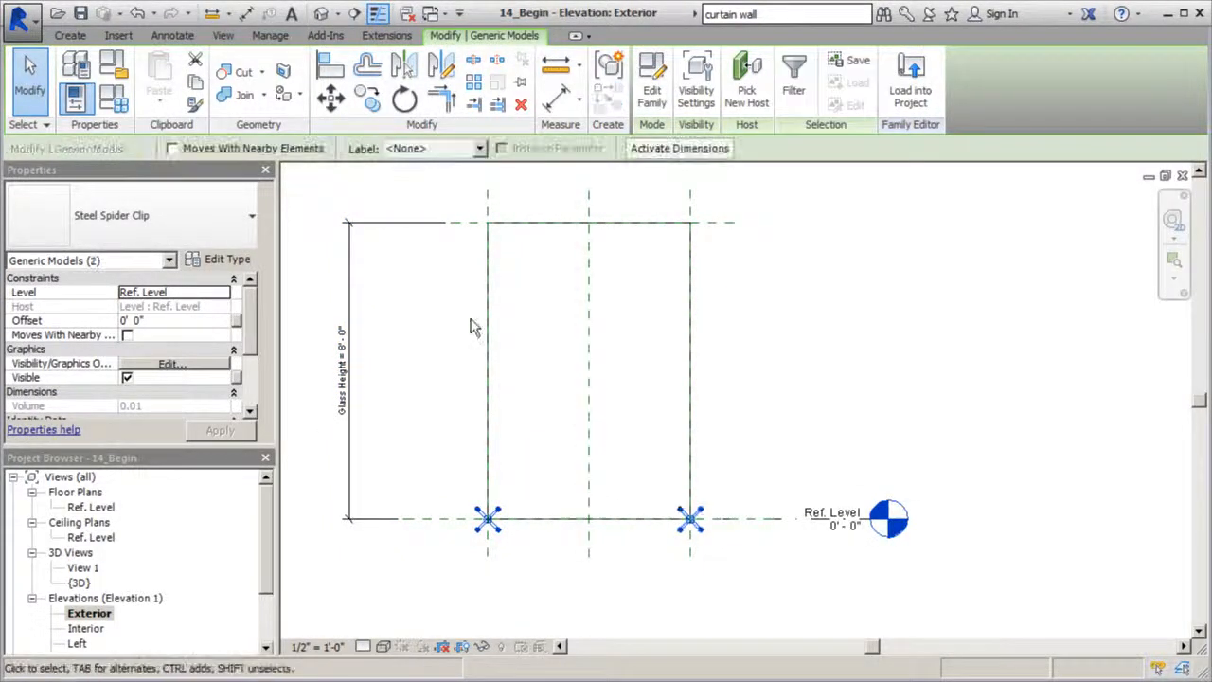
pyautogui.click(367, 98)
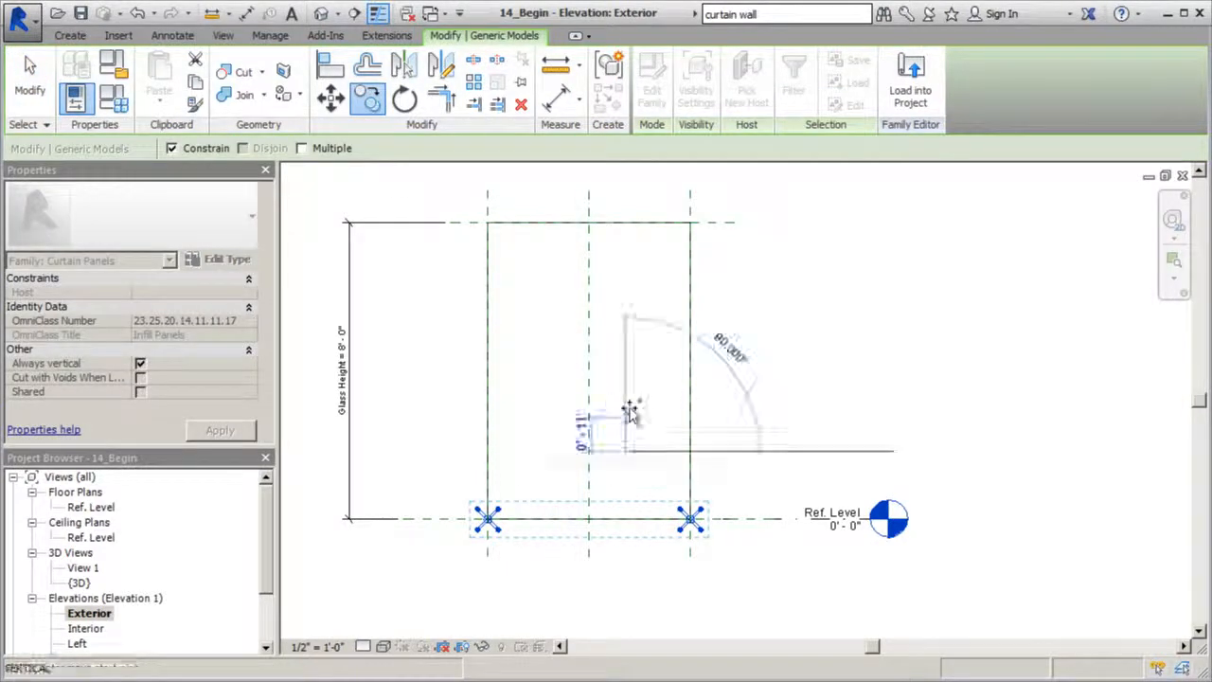
pyautogui.click(628, 315)
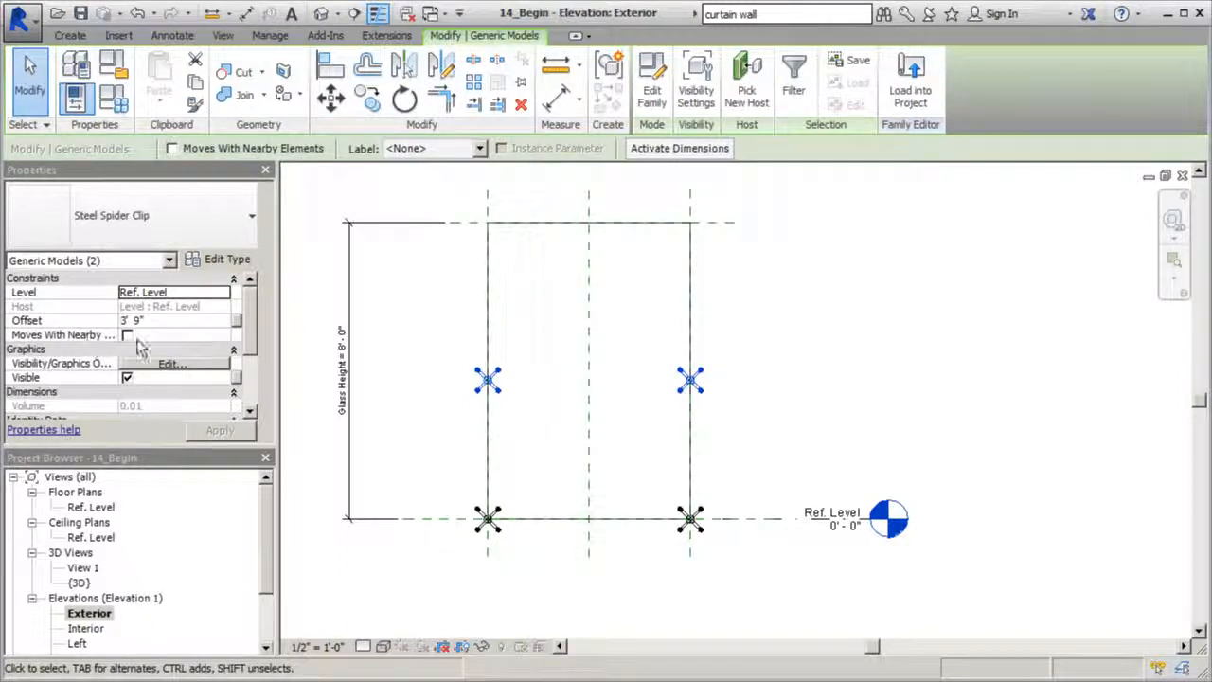
# Associate the Offset of the two copied spider clips with the Glass Height family parameter
pyautogui.click(237, 321)
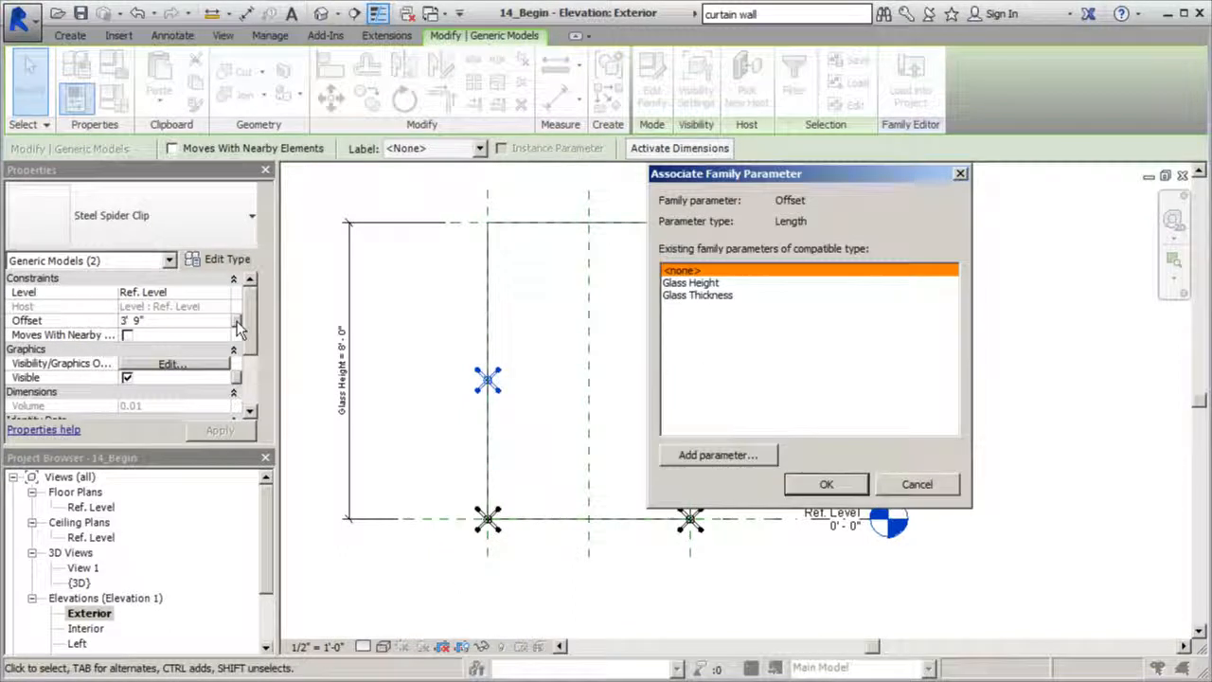
pyautogui.click(687, 284)
pyautogui.click(837, 483)
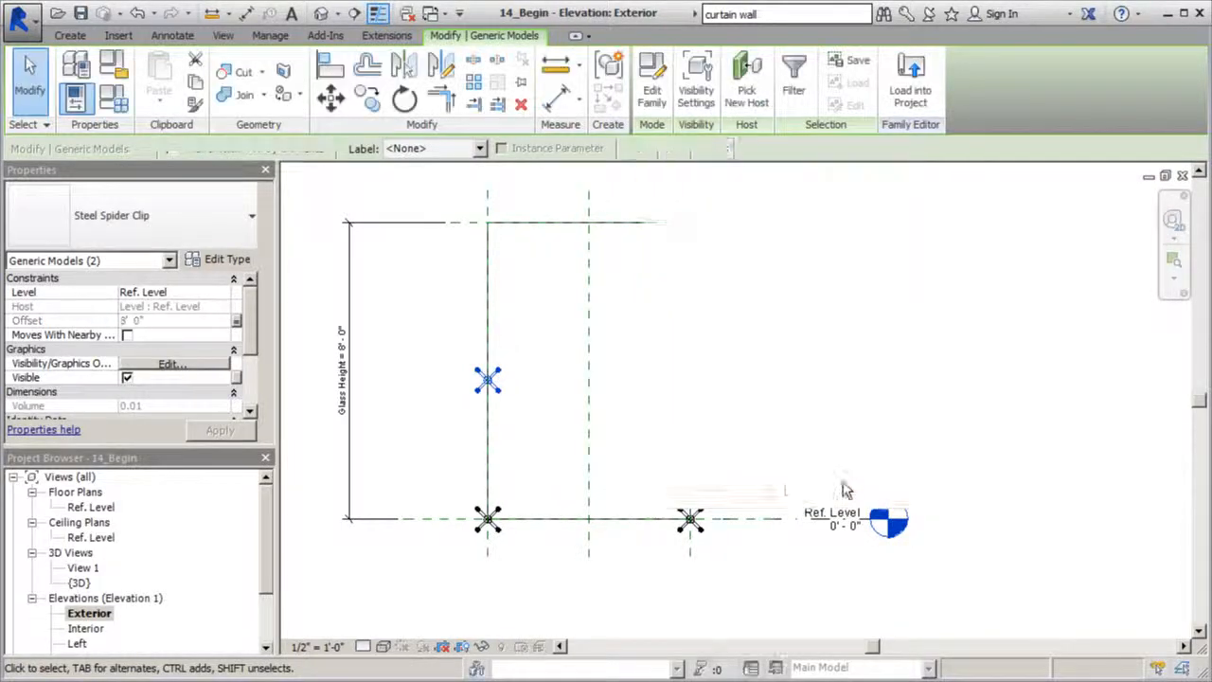
pyautogui.click(837, 359)
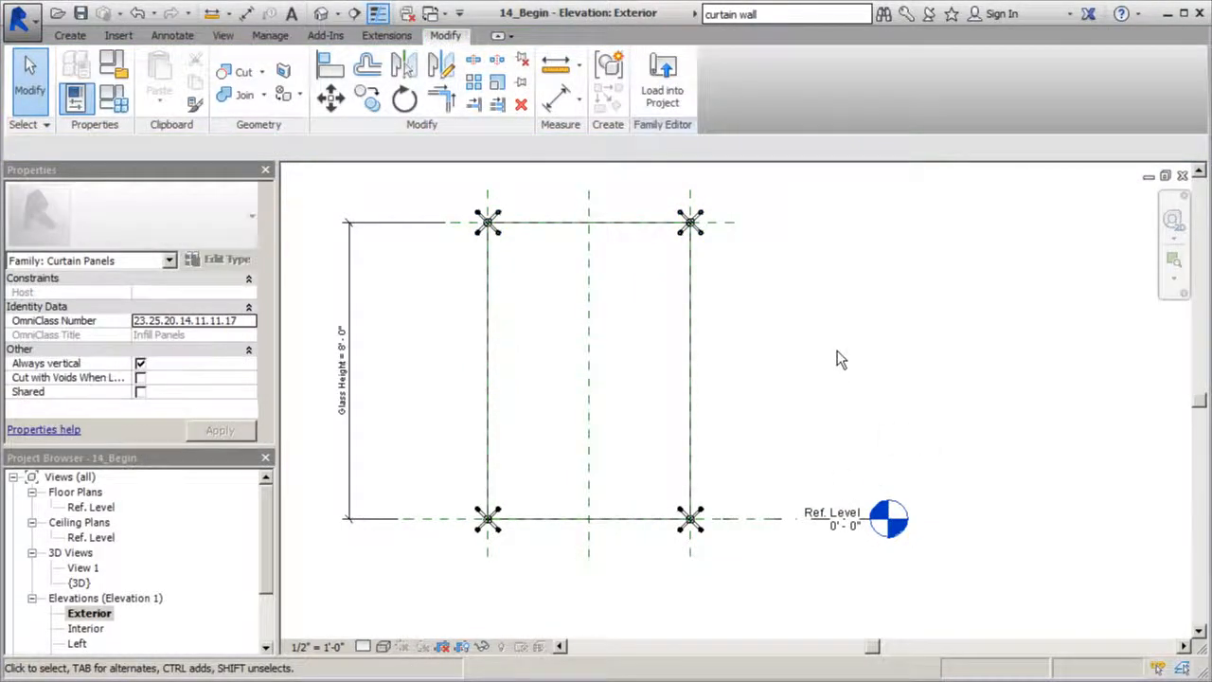
# Align the two upper spider clips with the panel's left and right vertical reference planes and lock both alignments
pyautogui.scroll(-1, 542, 398)
pyautogui.scroll(4, 503, 221)
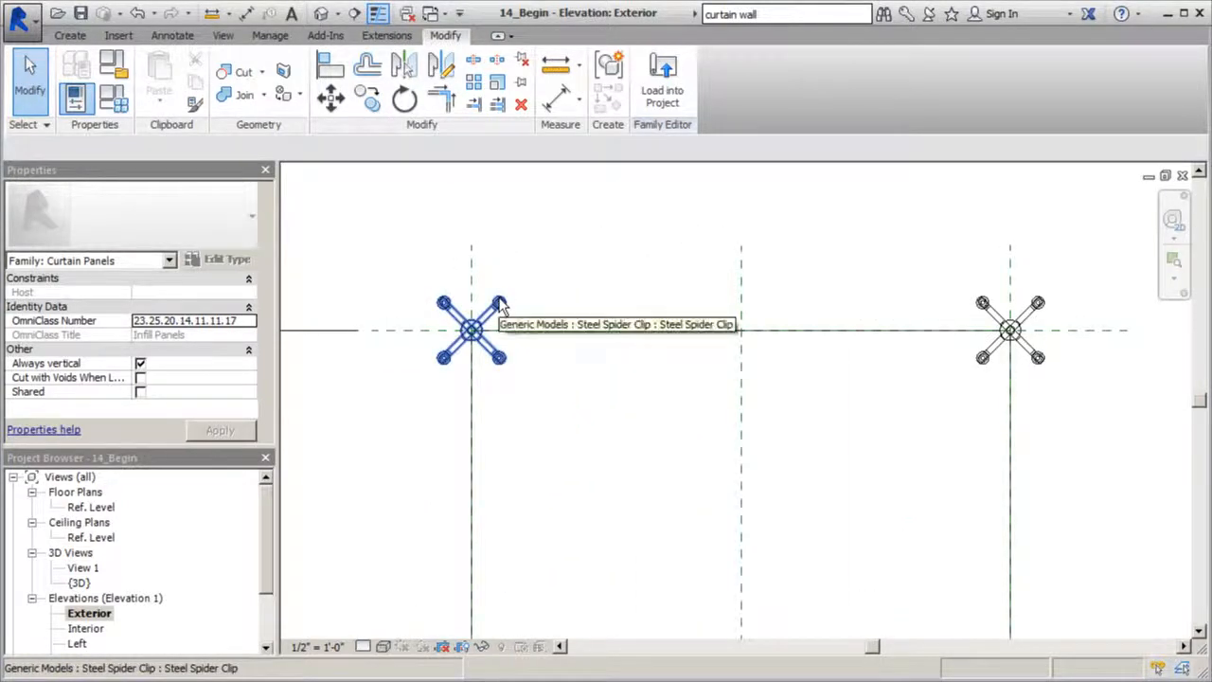
pyautogui.click(331, 63)
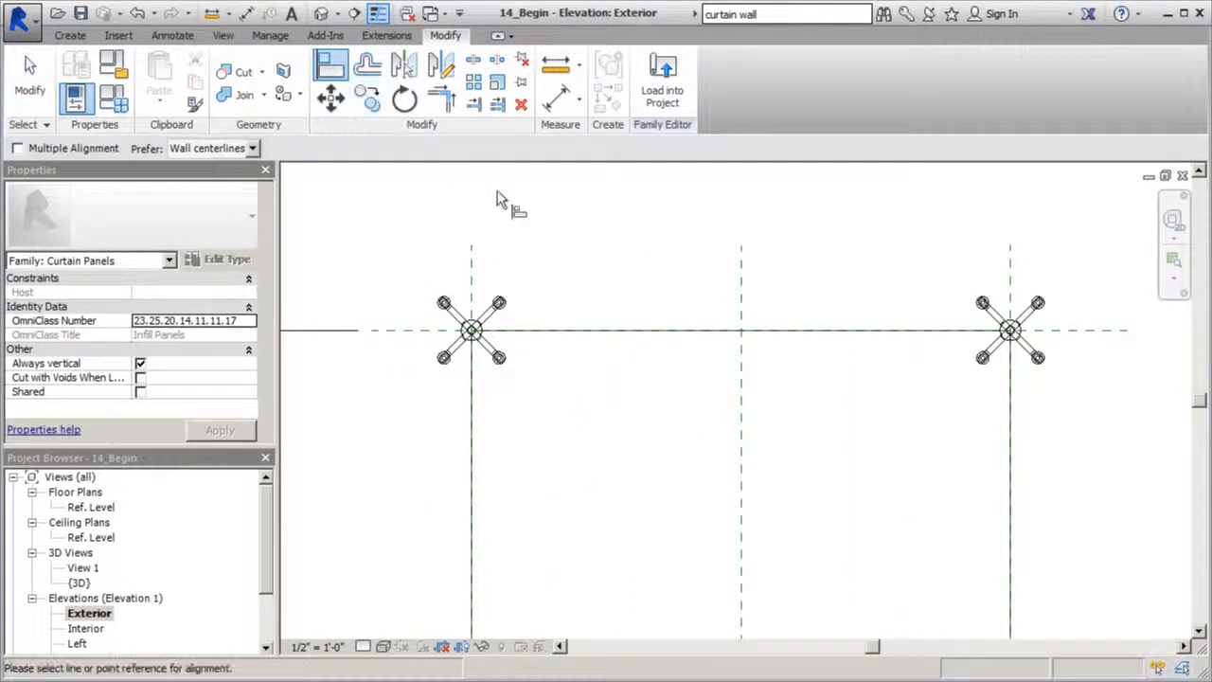
pyautogui.click(472, 265)
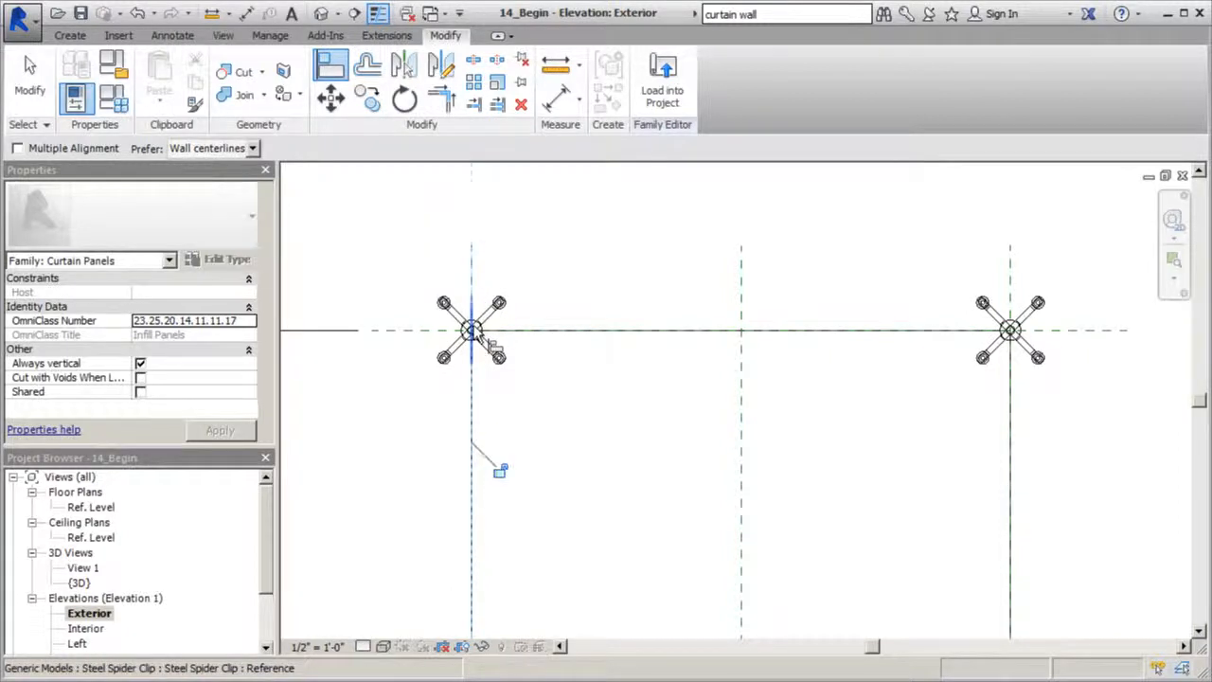
pyautogui.scroll(-1, 446, 427)
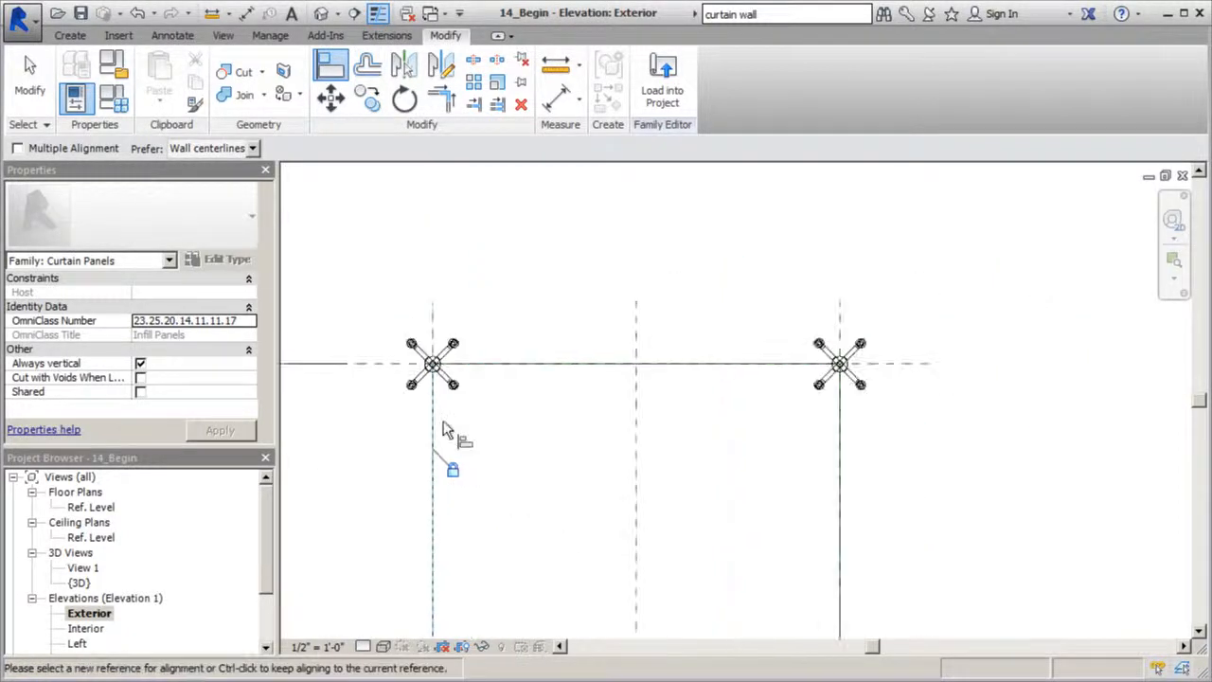
pyautogui.click(840, 317)
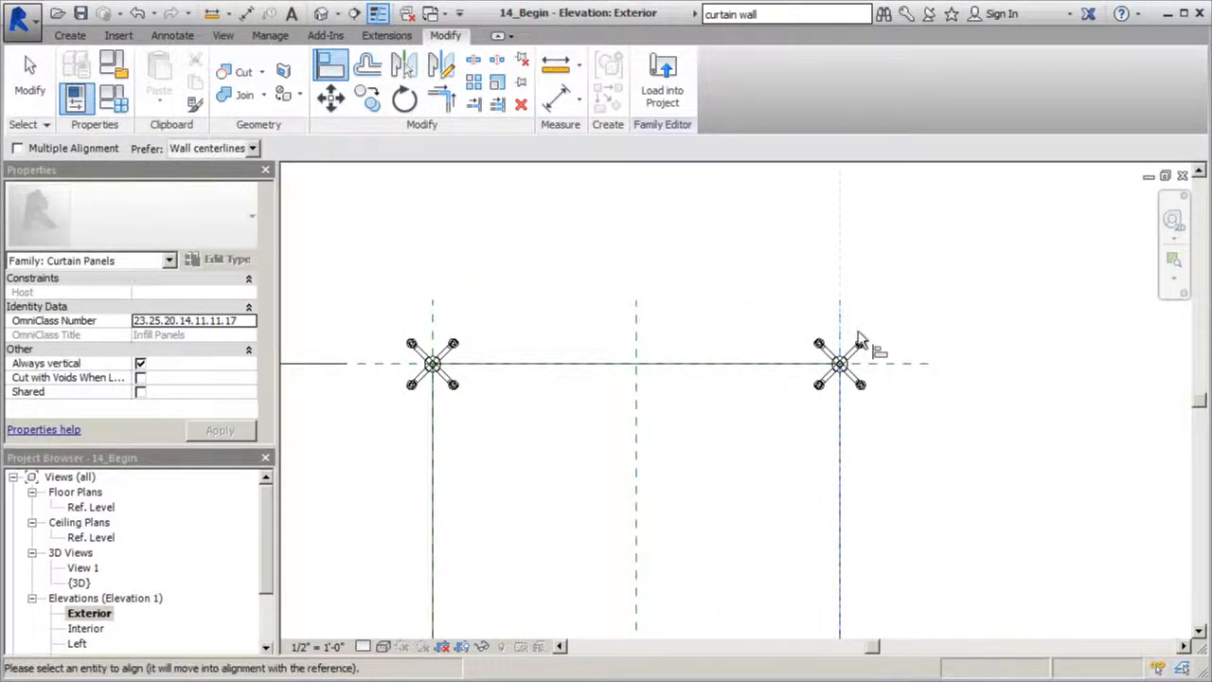
pyautogui.click(855, 379)
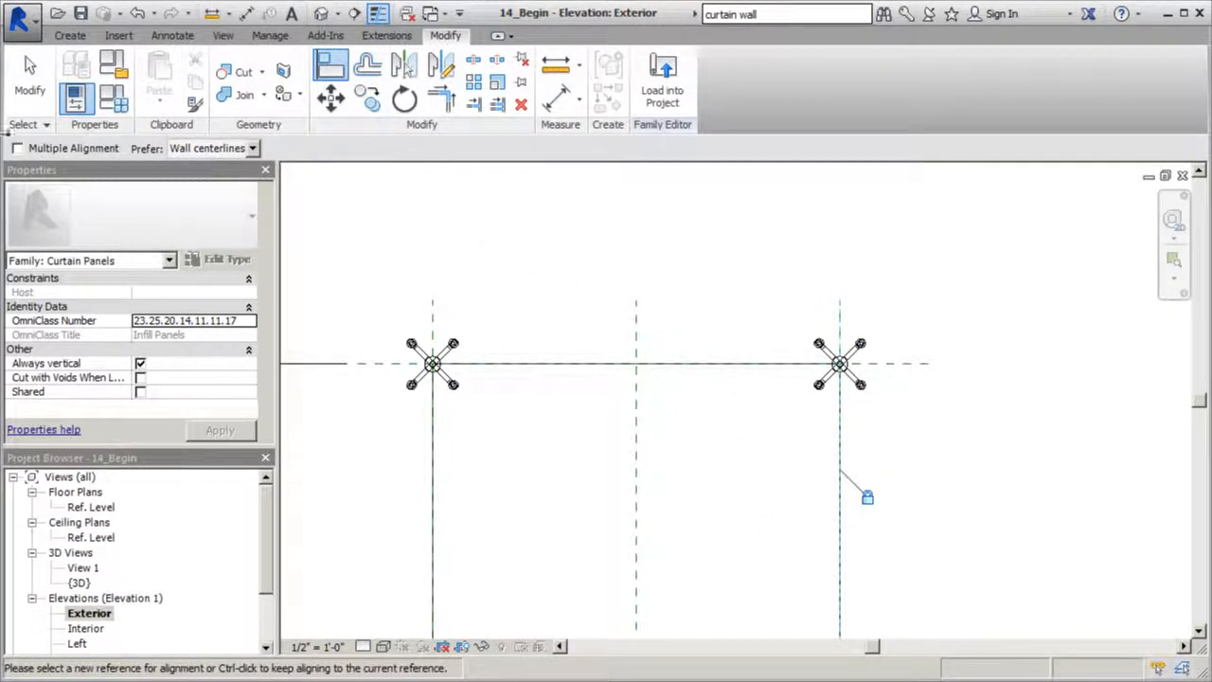
pyautogui.click(23, 91)
# Select the upper-left spider clip and examine its instance properties for arm visibility settings
pyautogui.scroll(-2, 587, 300)
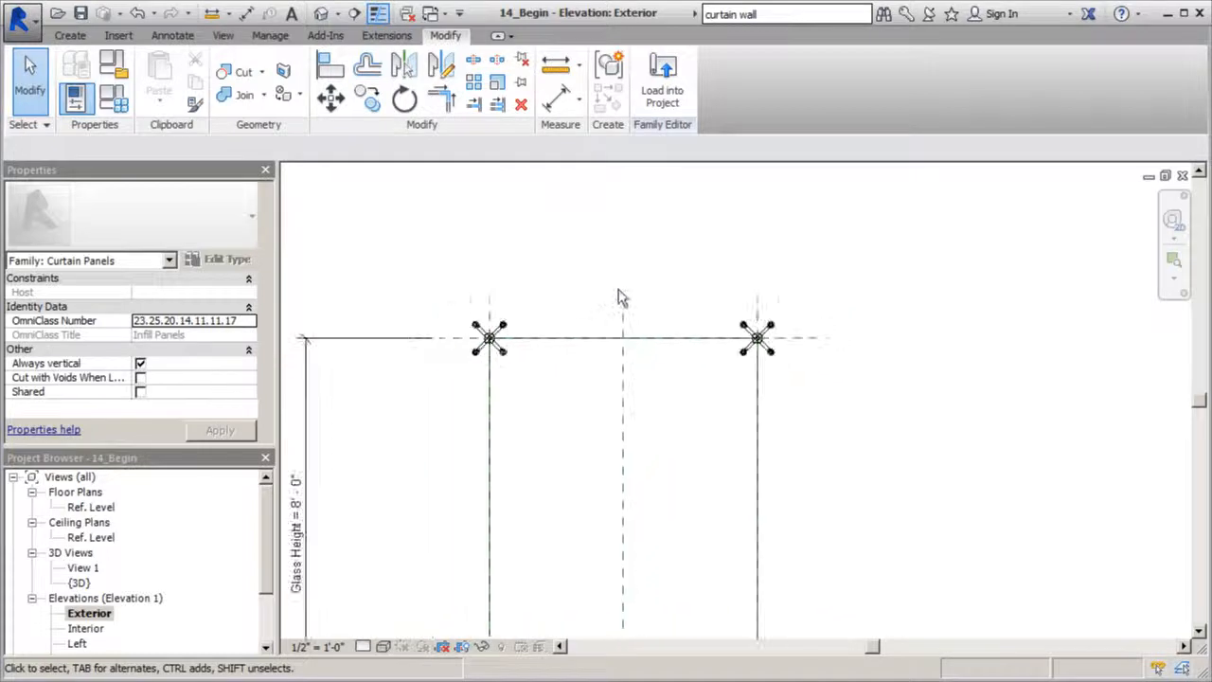
pyautogui.scroll(-1, 737, 316)
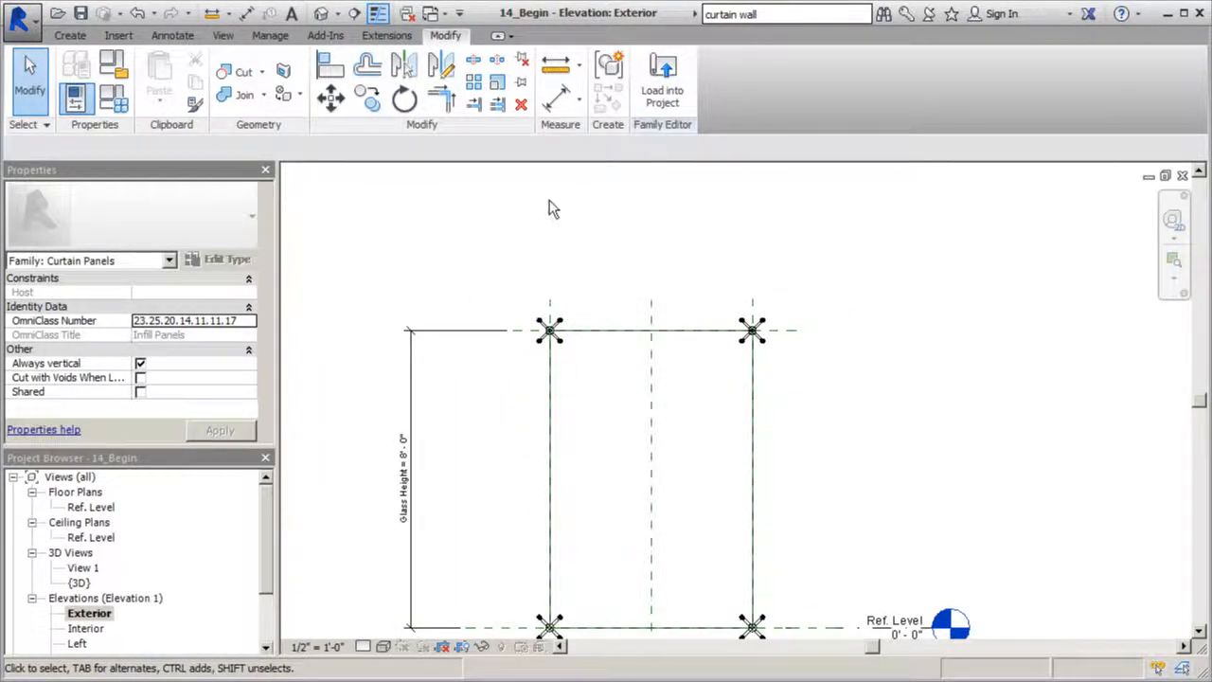
pyautogui.scroll(-1, 552, 205)
pyautogui.scroll(1, 568, 412)
pyautogui.scroll(-1, 637, 530)
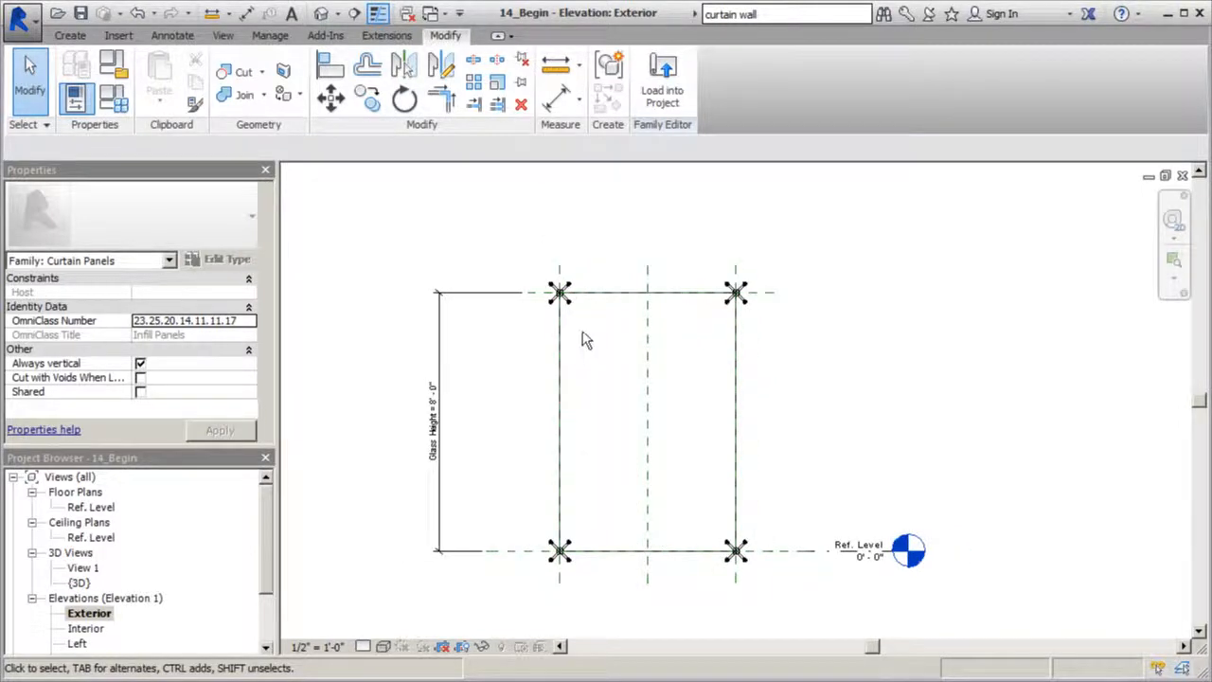
pyautogui.click(568, 305)
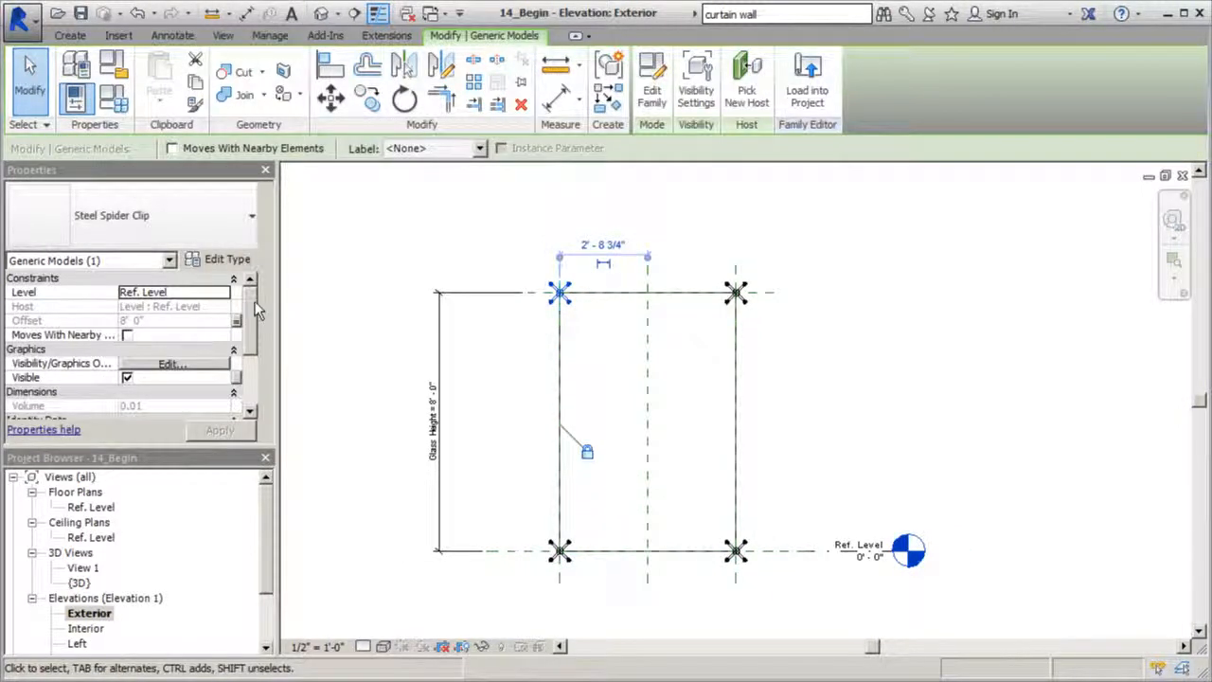
pyautogui.scroll(3, 558, 298)
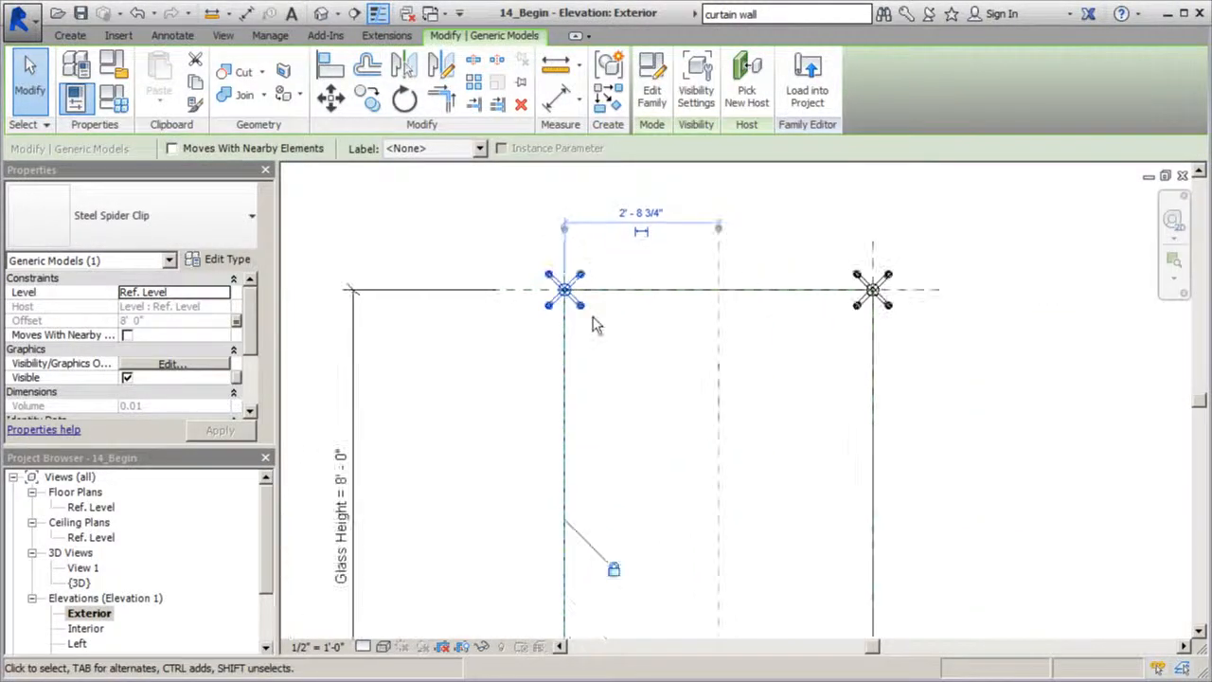
pyautogui.scroll(-1, 866, 284)
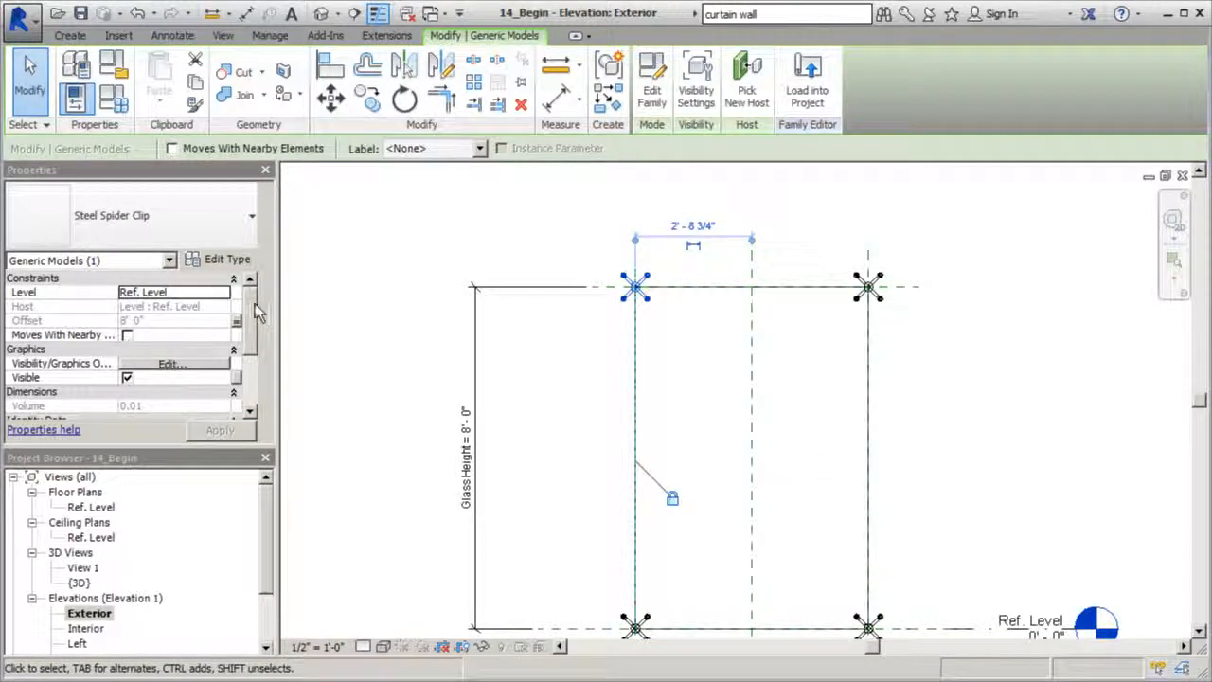
pyautogui.scroll(-3, 123, 341)
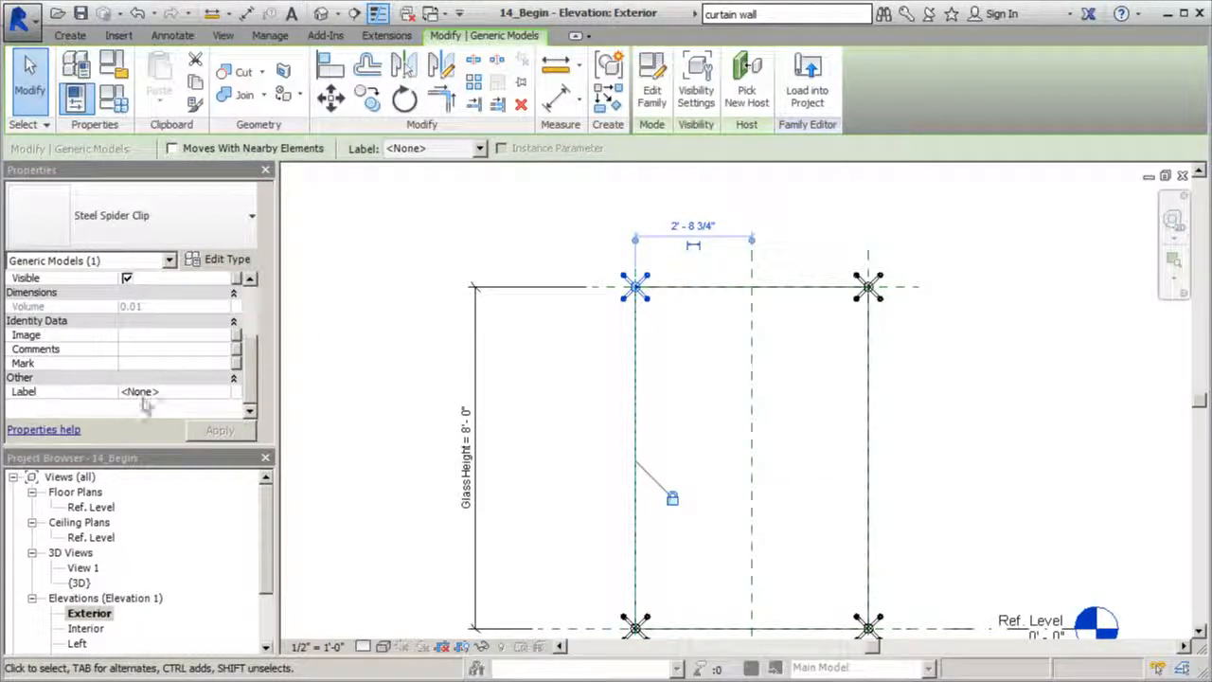
# Try to turn off Bottom-Left Arm On/Off in the type properties of the upper-left Steel Spider Clip, and undo the change
pyautogui.click(220, 258)
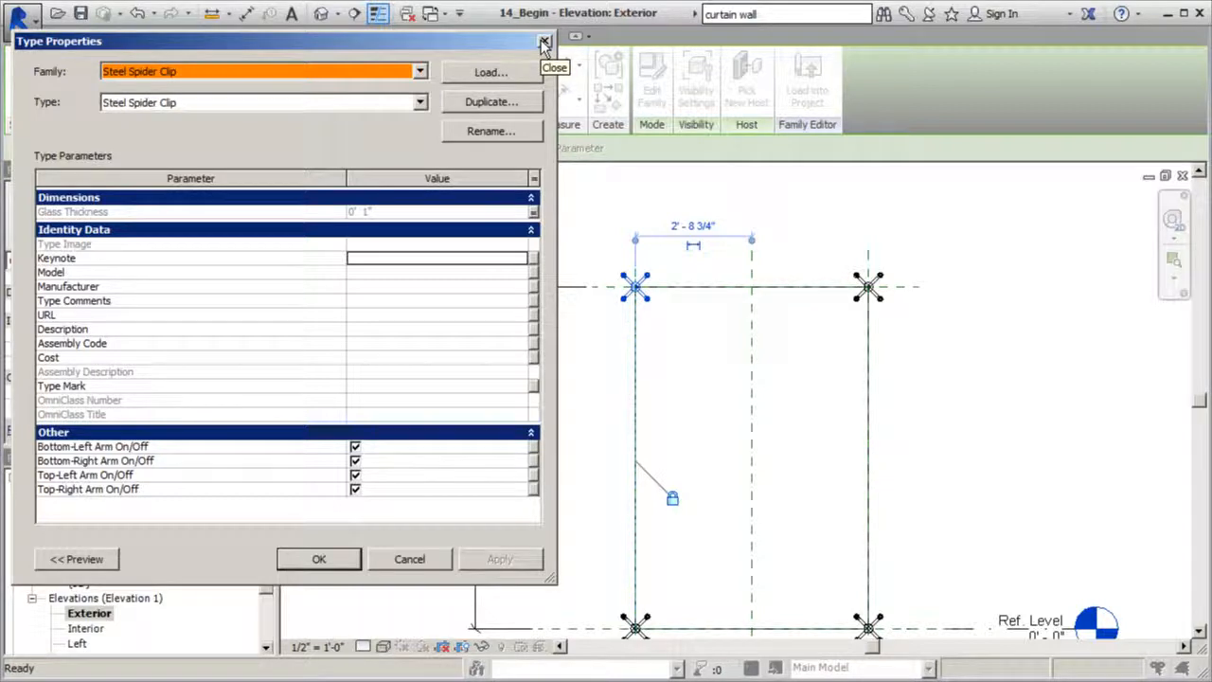
pyautogui.click(355, 447)
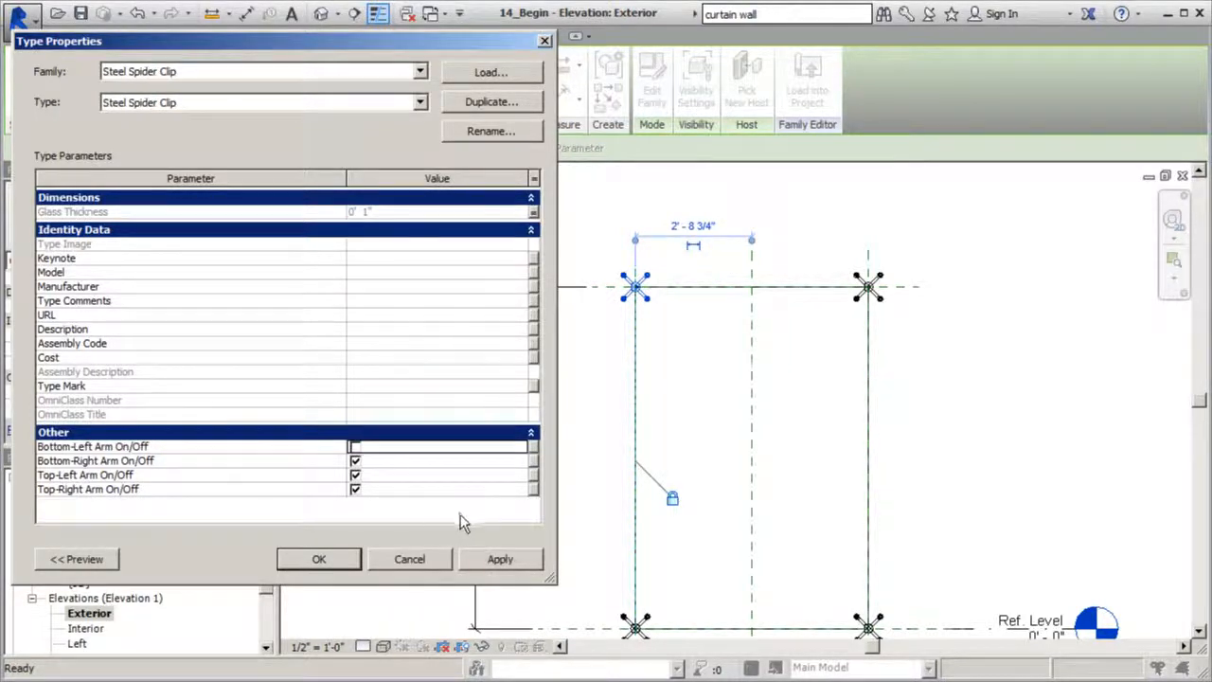
pyautogui.click(499, 558)
pyautogui.click(319, 559)
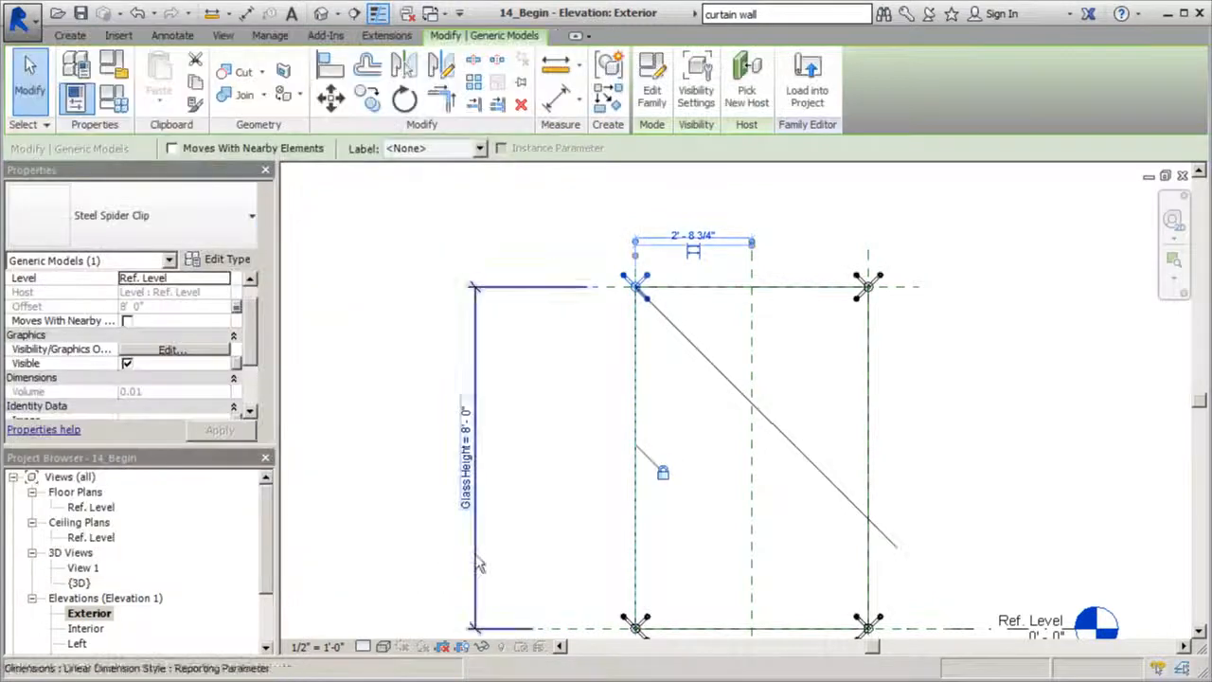
pyautogui.scroll(-1, 584, 279)
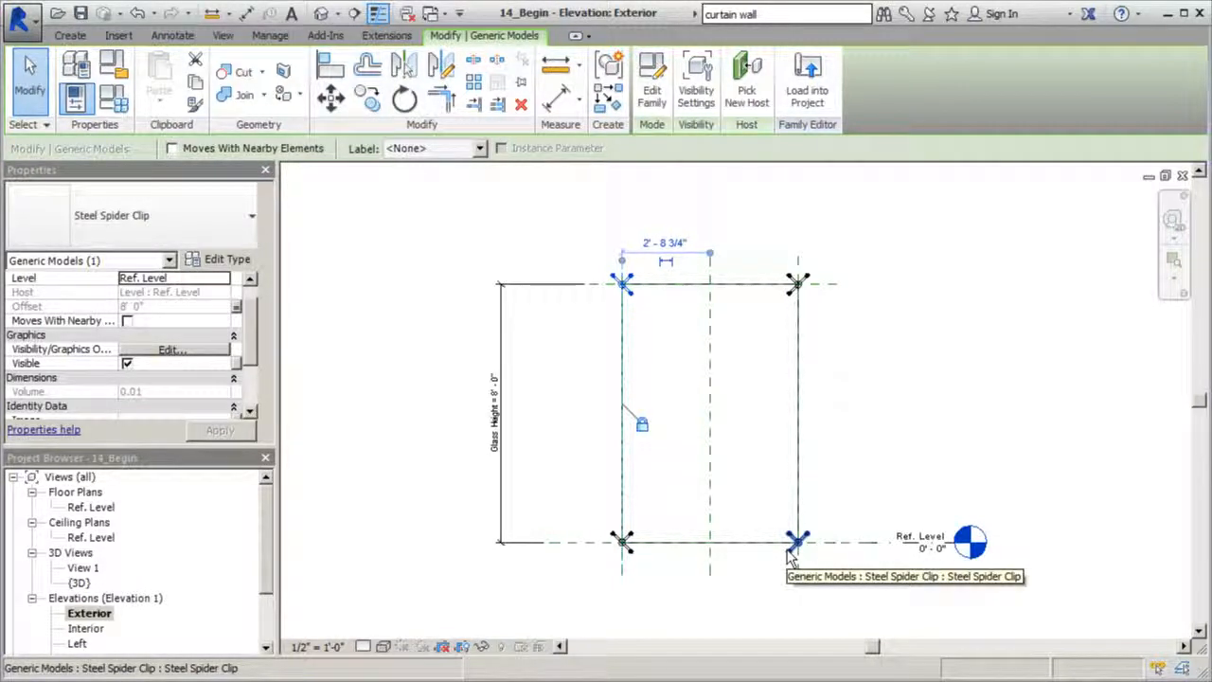
pyautogui.click(859, 418)
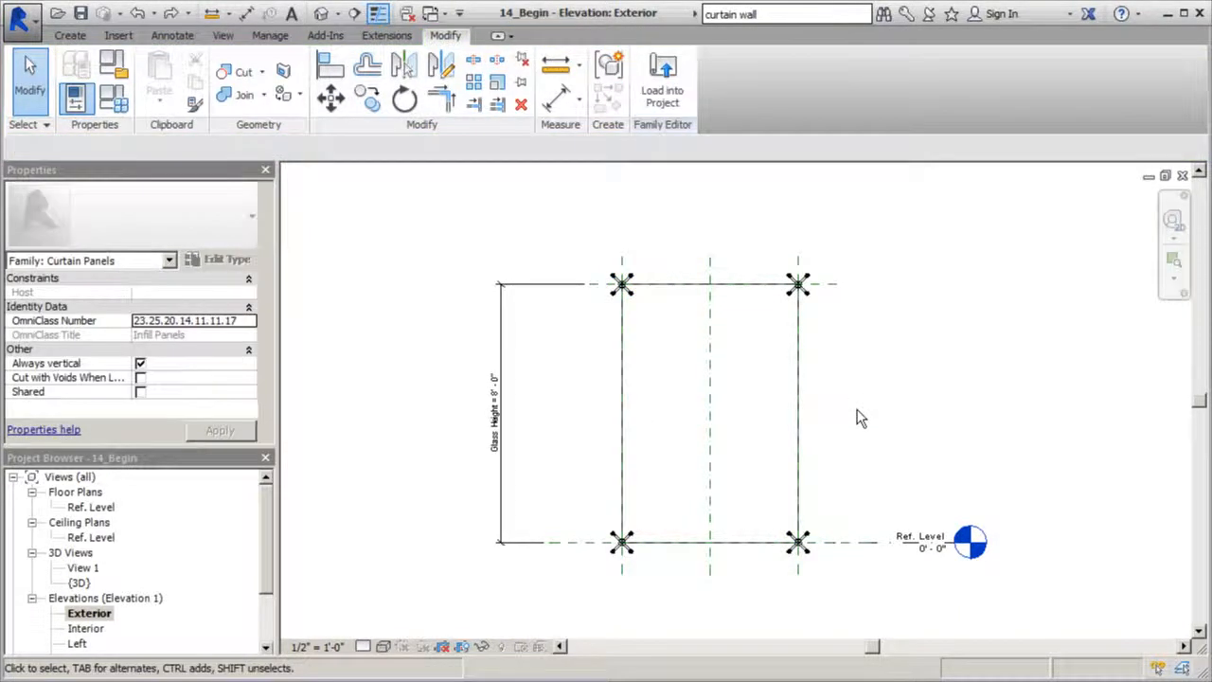
# Switch to the Steel Spider Clip family and change Bottom-Left Arm On/Off to an instance parameter
pyautogui.hotkey('ctrl', 'Tab')
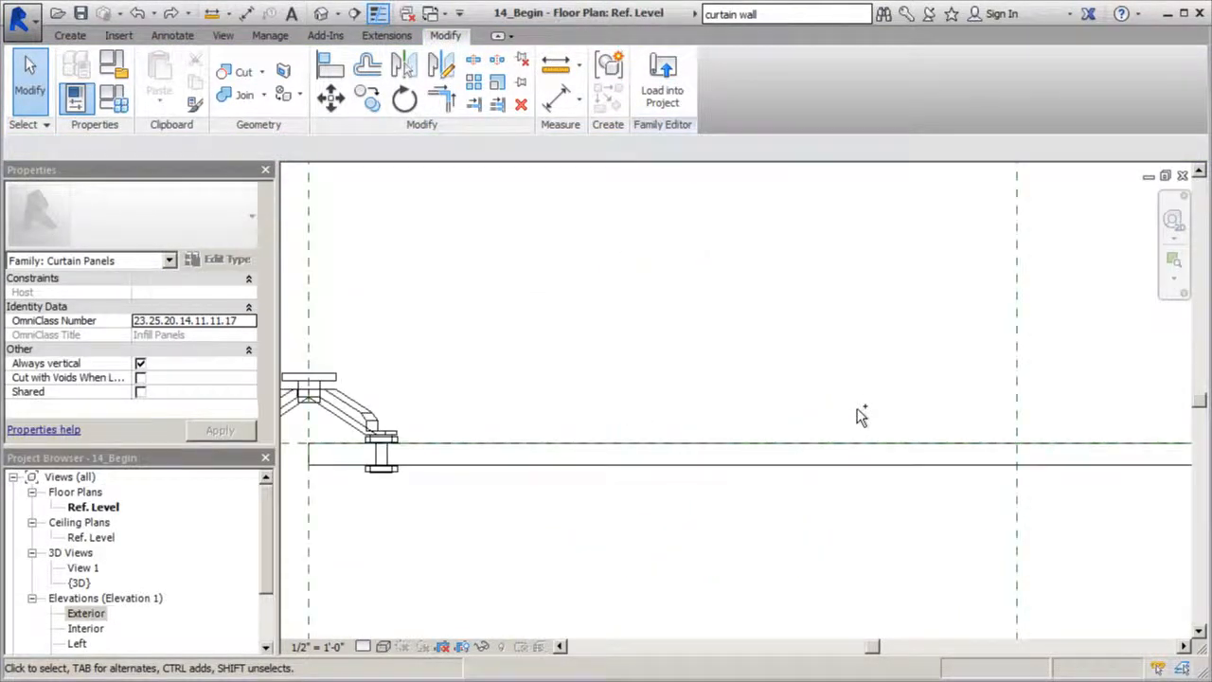
pyautogui.hotkey('ctrl', 'Tab')
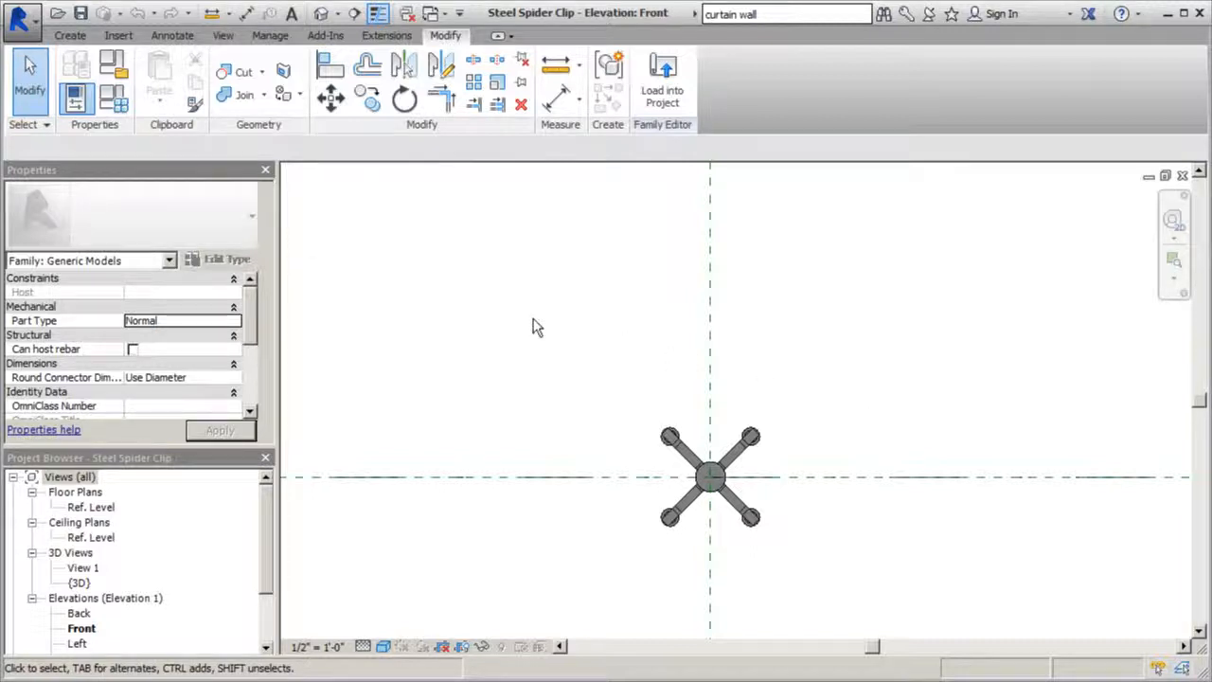
pyautogui.click(115, 98)
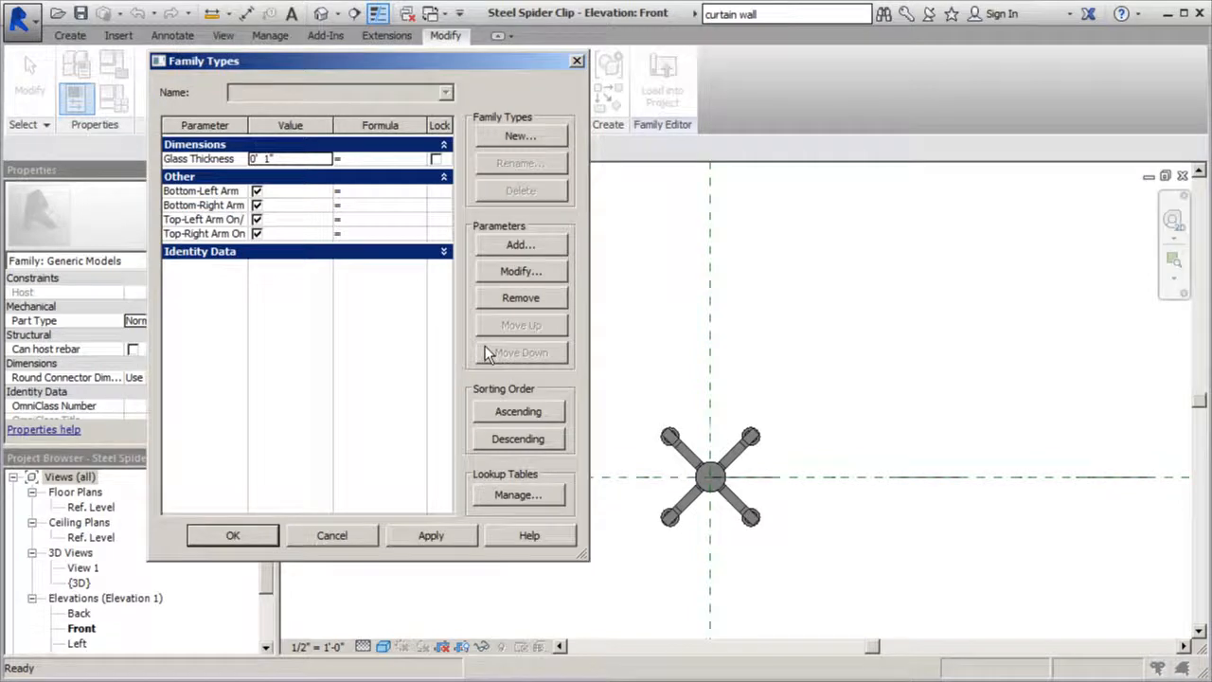
pyautogui.click(173, 191)
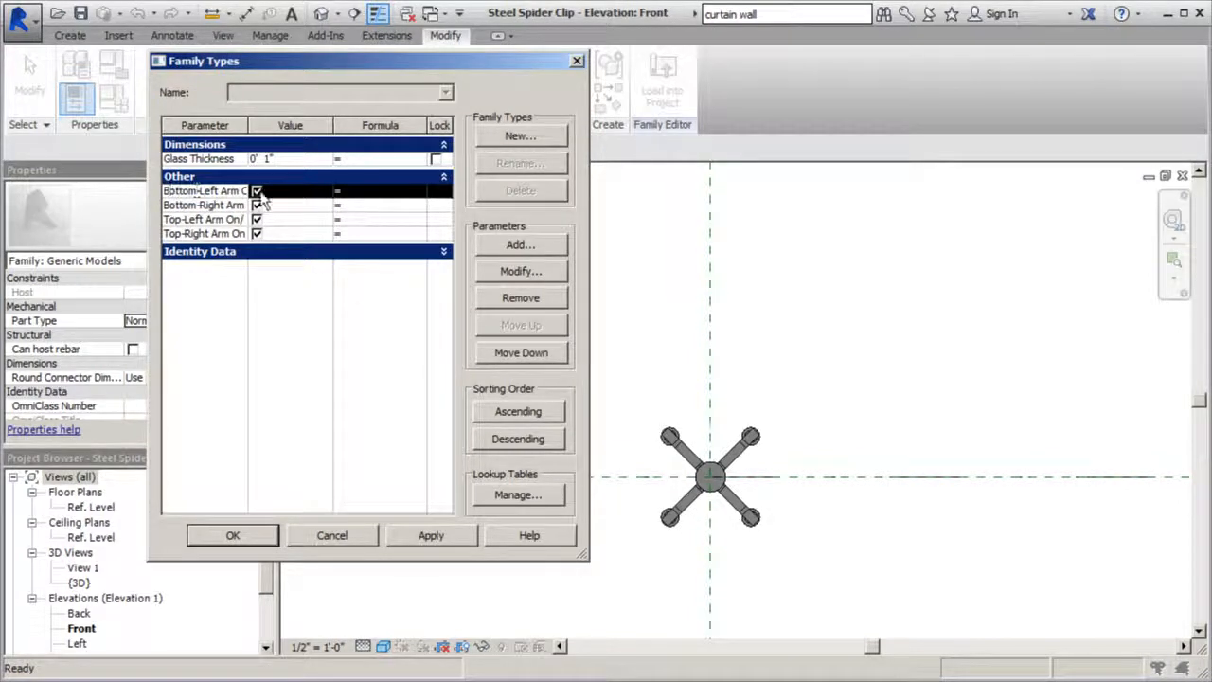
pyautogui.click(554, 270)
pyautogui.click(252, 313)
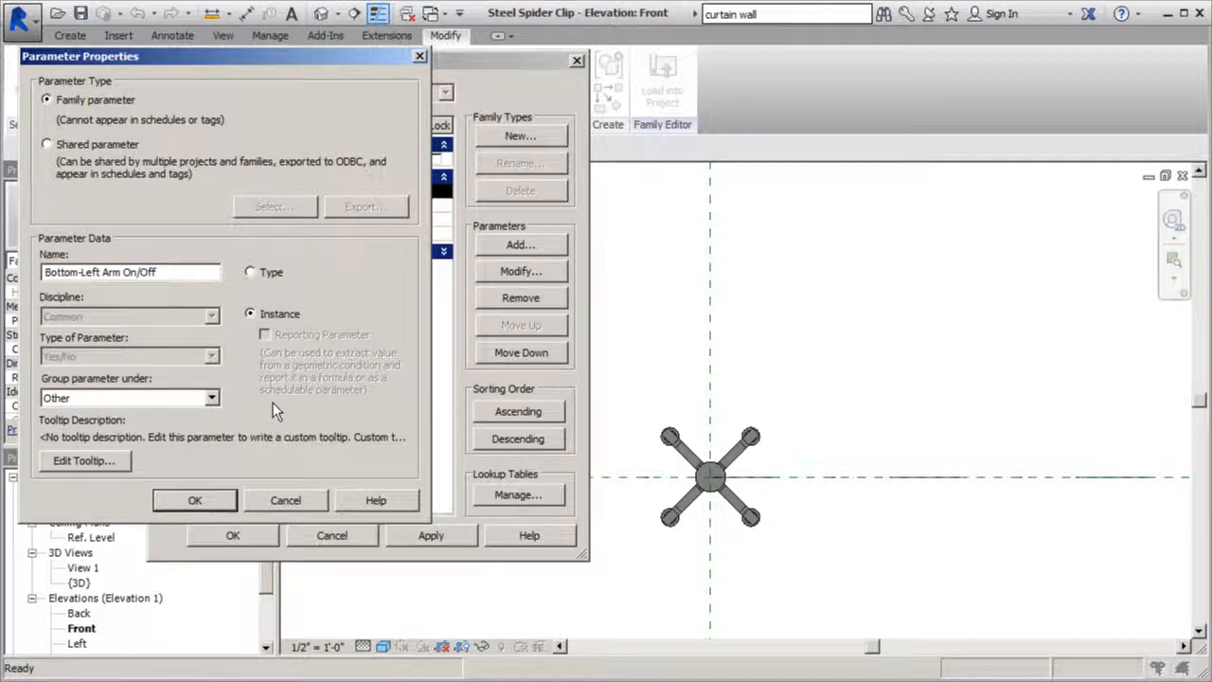
pyautogui.click(195, 500)
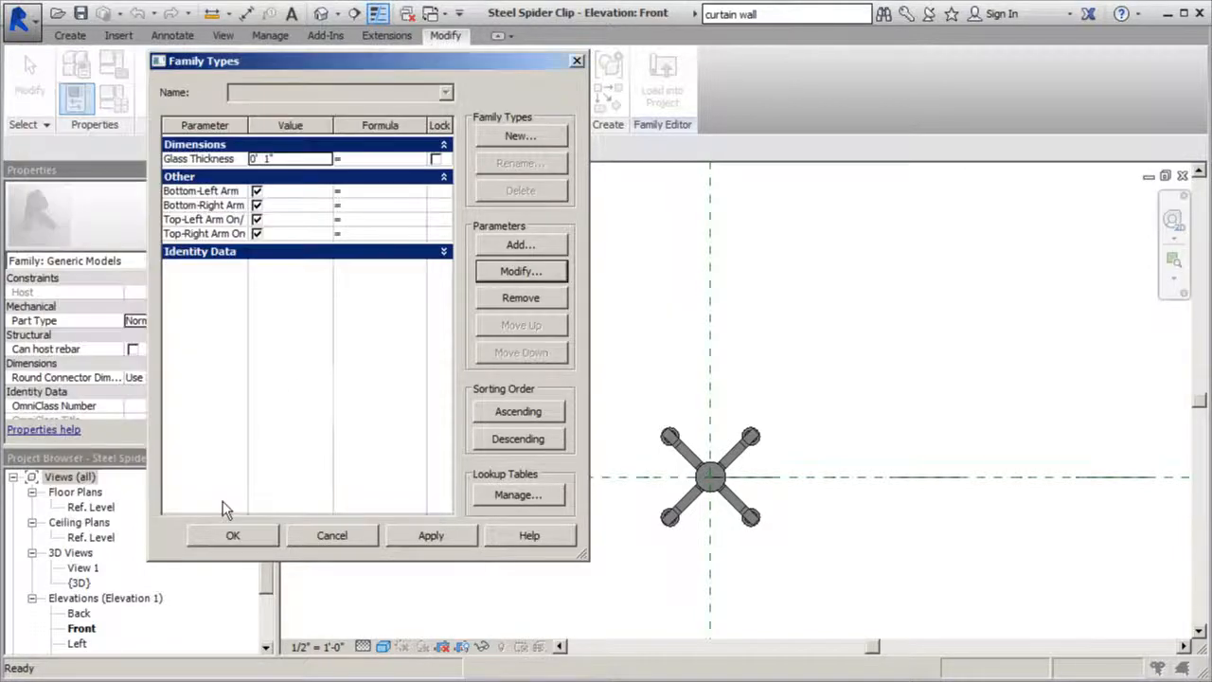
# Change the Bottom-Right Arm On/Off and Top-Left Arm On/Off parameters to instance parameters
pyautogui.click(190, 206)
pyautogui.click(501, 271)
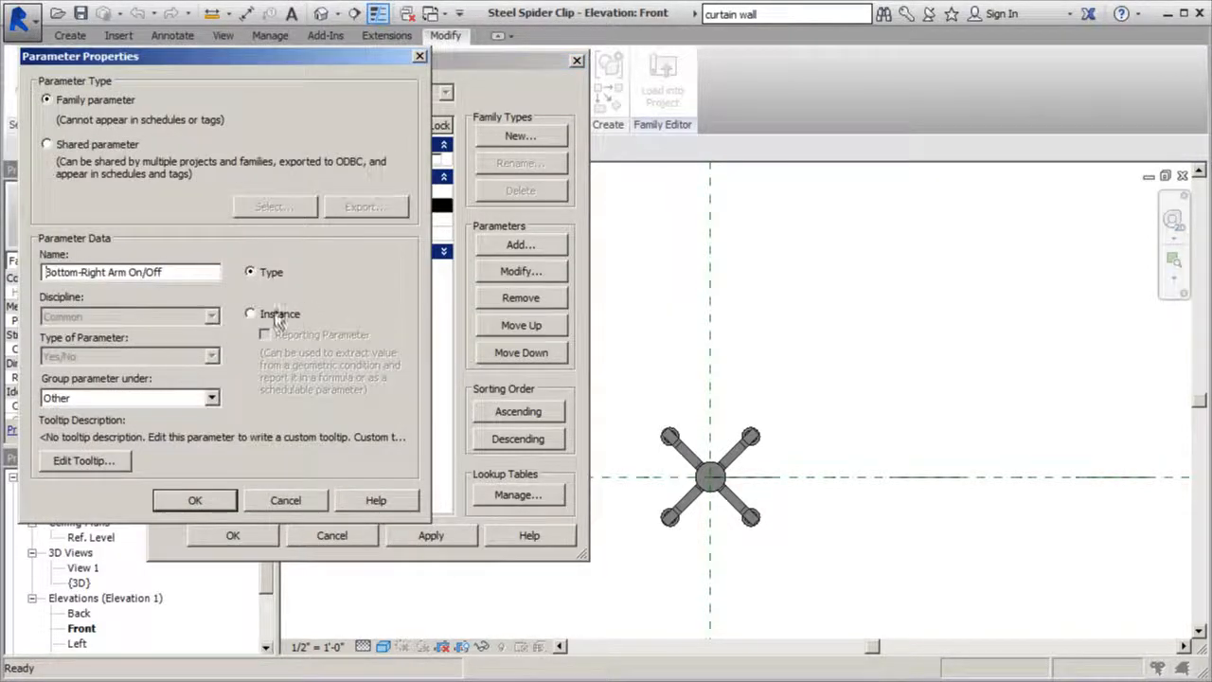
pyautogui.click(252, 314)
pyautogui.click(195, 500)
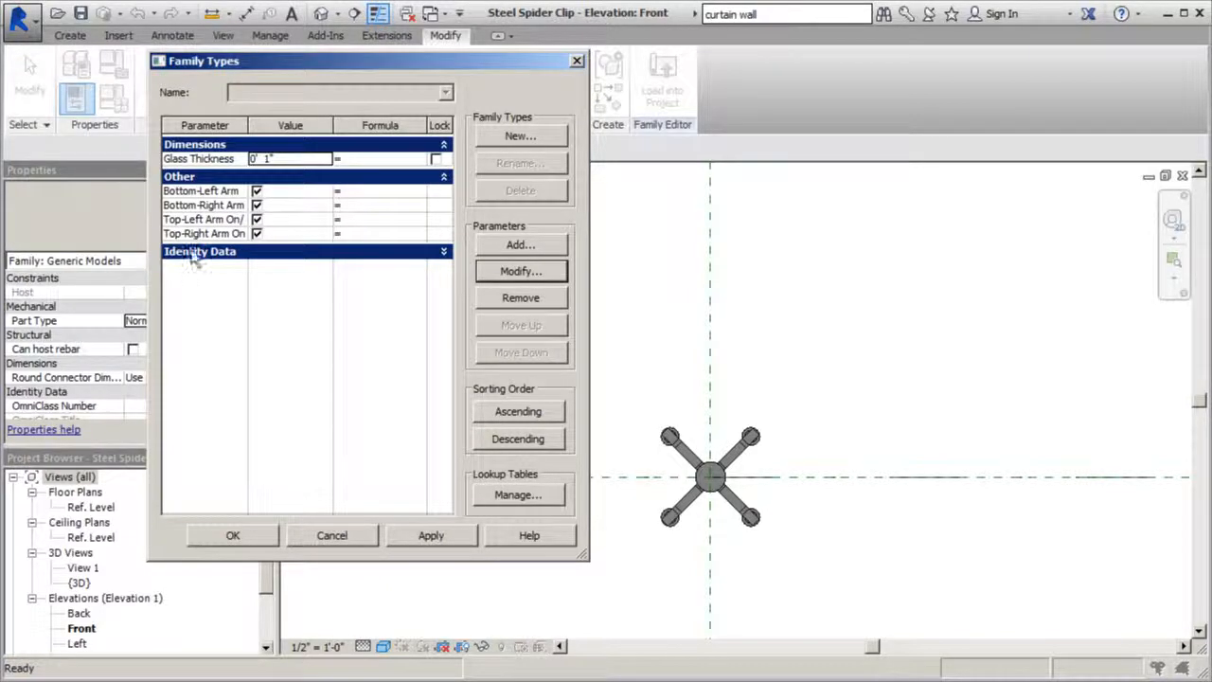
pyautogui.click(201, 219)
pyautogui.click(511, 272)
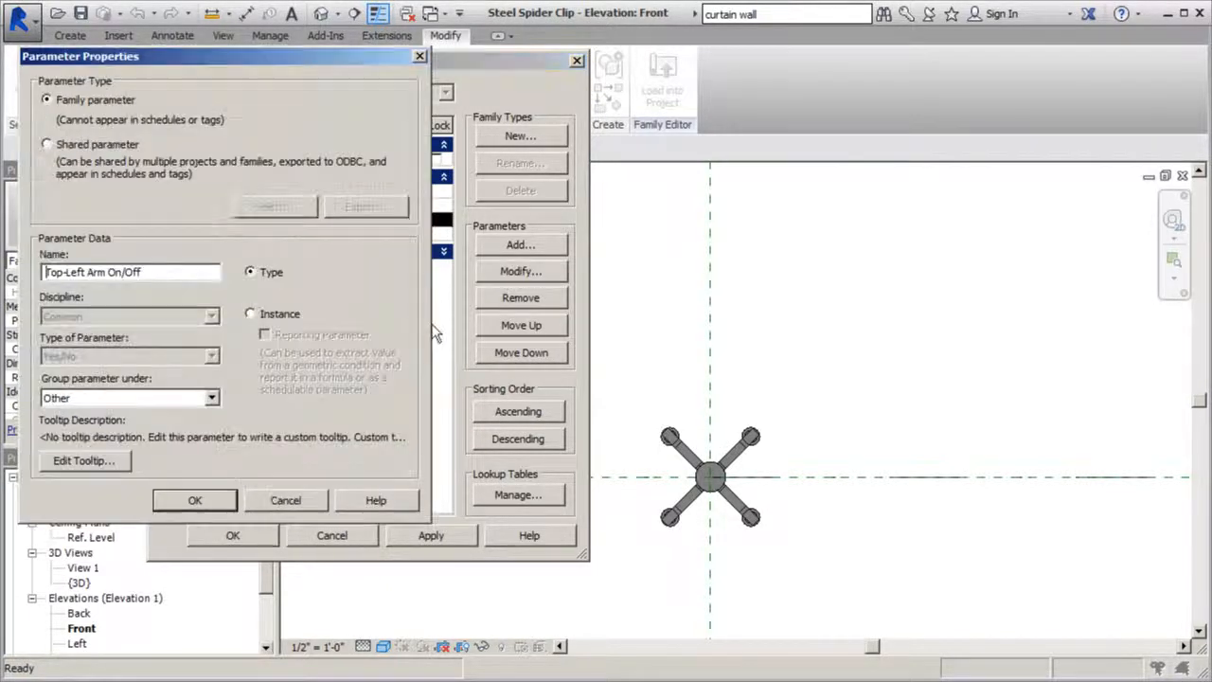
pyautogui.click(252, 313)
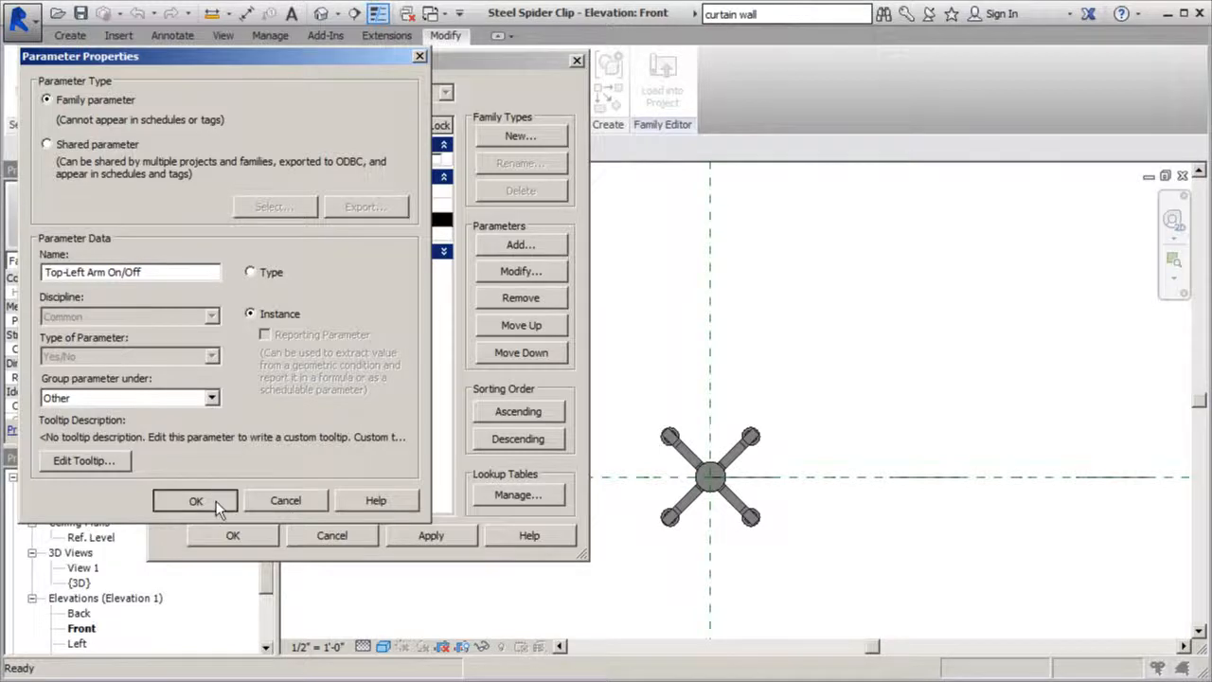
pyautogui.click(195, 500)
# Change Top-Right Arm On/Off to an instance parameter and apply the family type changes
pyautogui.click(190, 234)
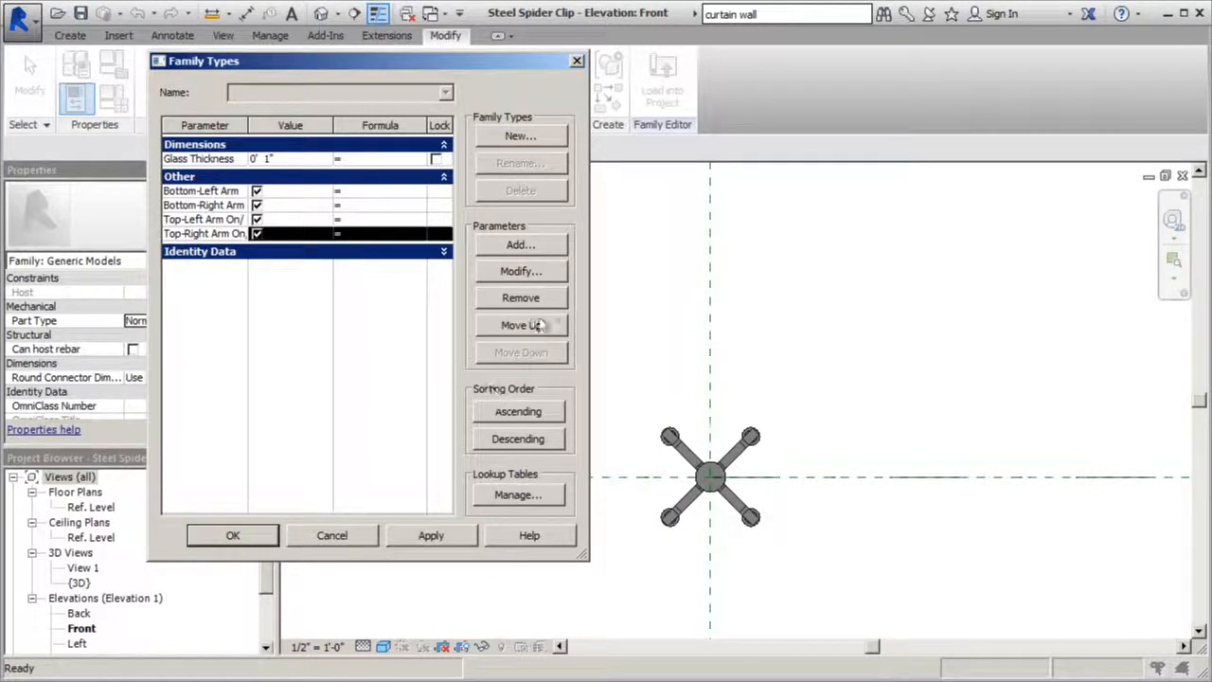
pyautogui.click(526, 272)
pyautogui.click(251, 313)
pyautogui.click(195, 500)
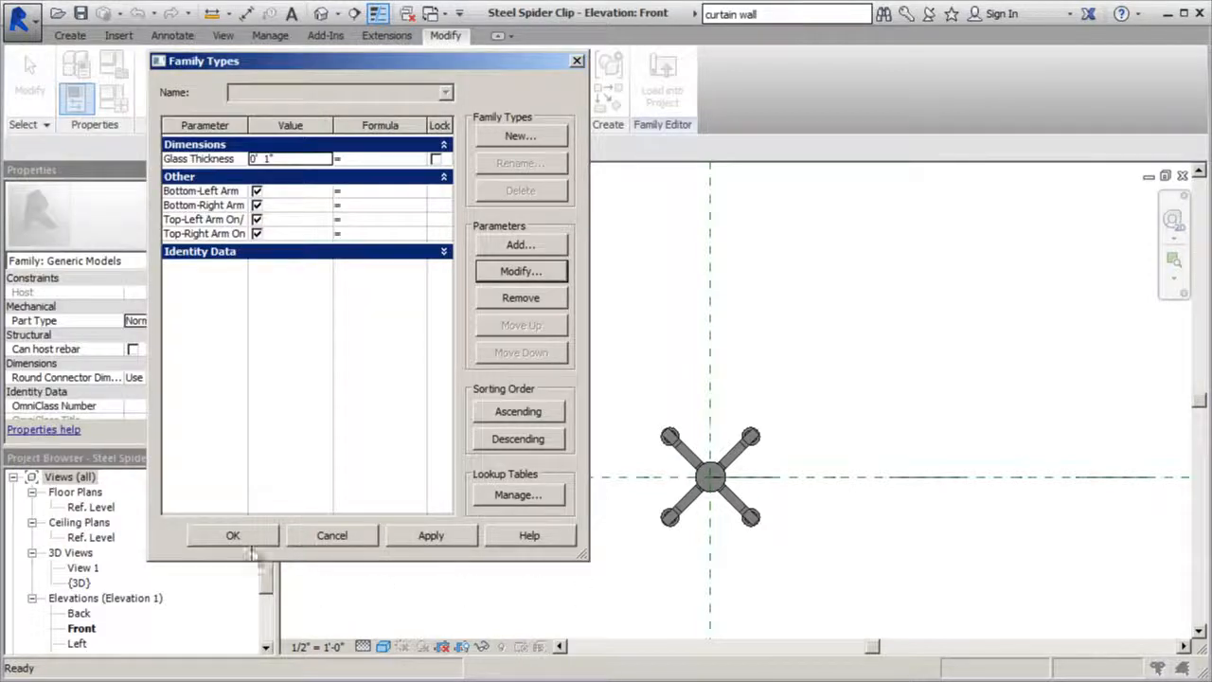
pyautogui.click(430, 535)
pyautogui.click(233, 535)
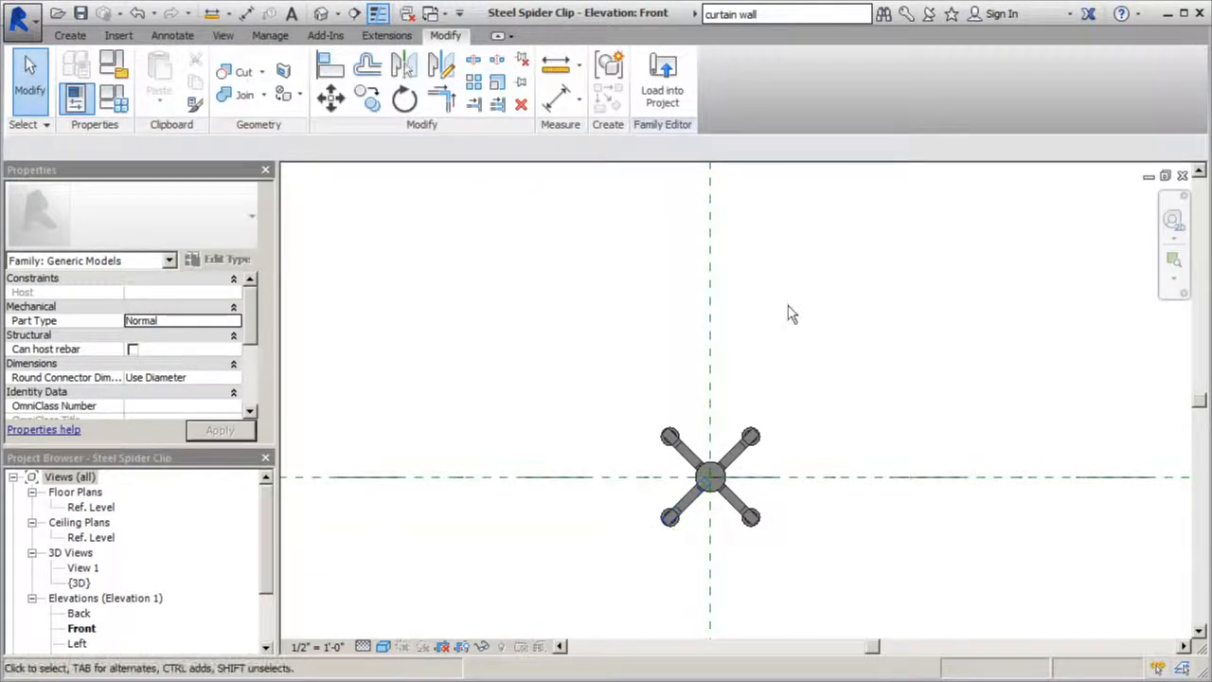
# Load the Steel Spider Clip family into 14_Begin.rfa, overwriting the existing version and its parameter values, and open the Exterior elevation
pyautogui.click(663, 81)
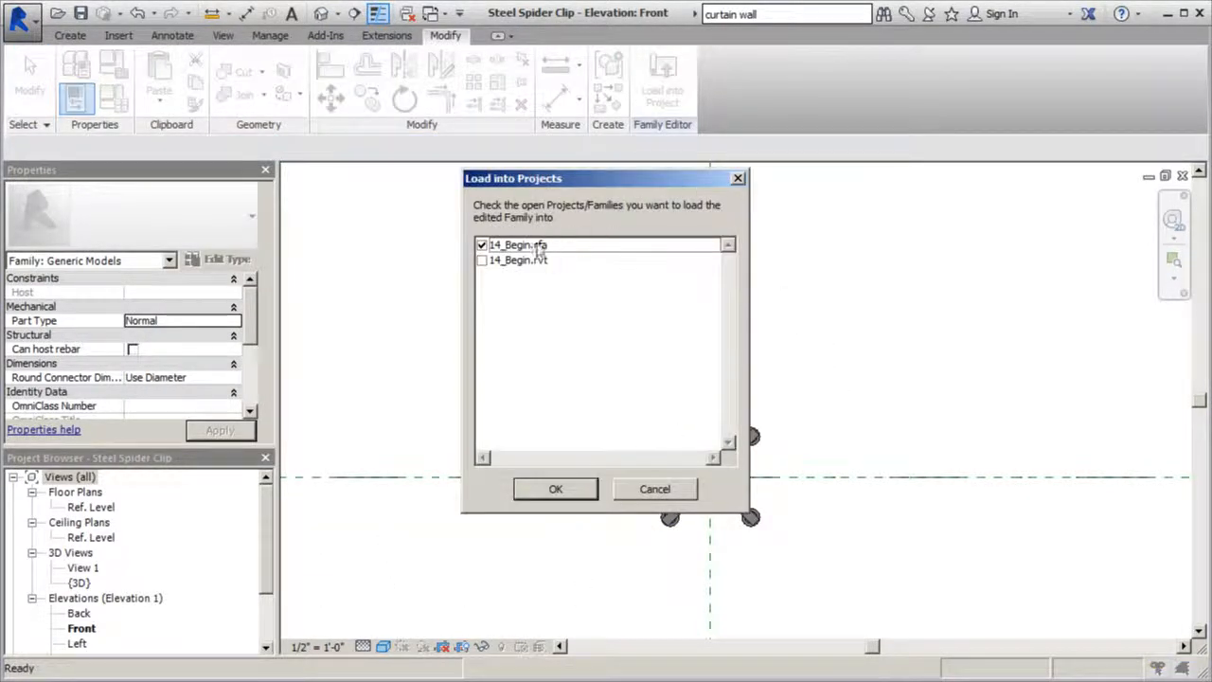
pyautogui.click(557, 491)
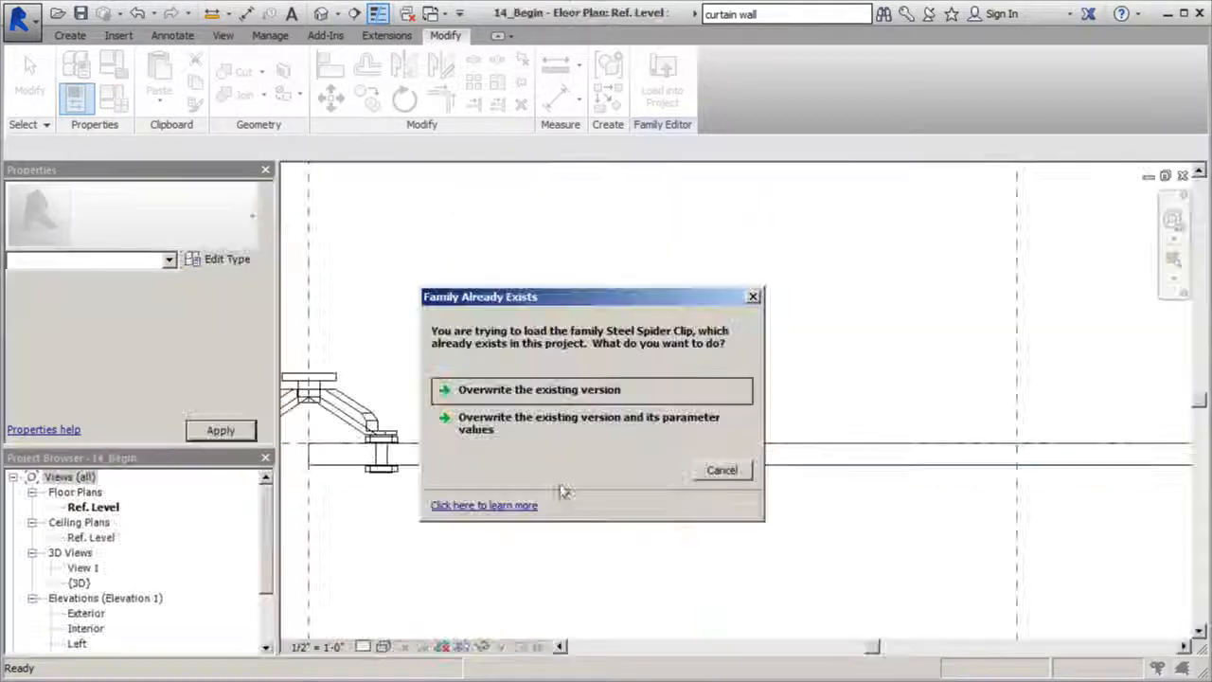
pyautogui.click(630, 421)
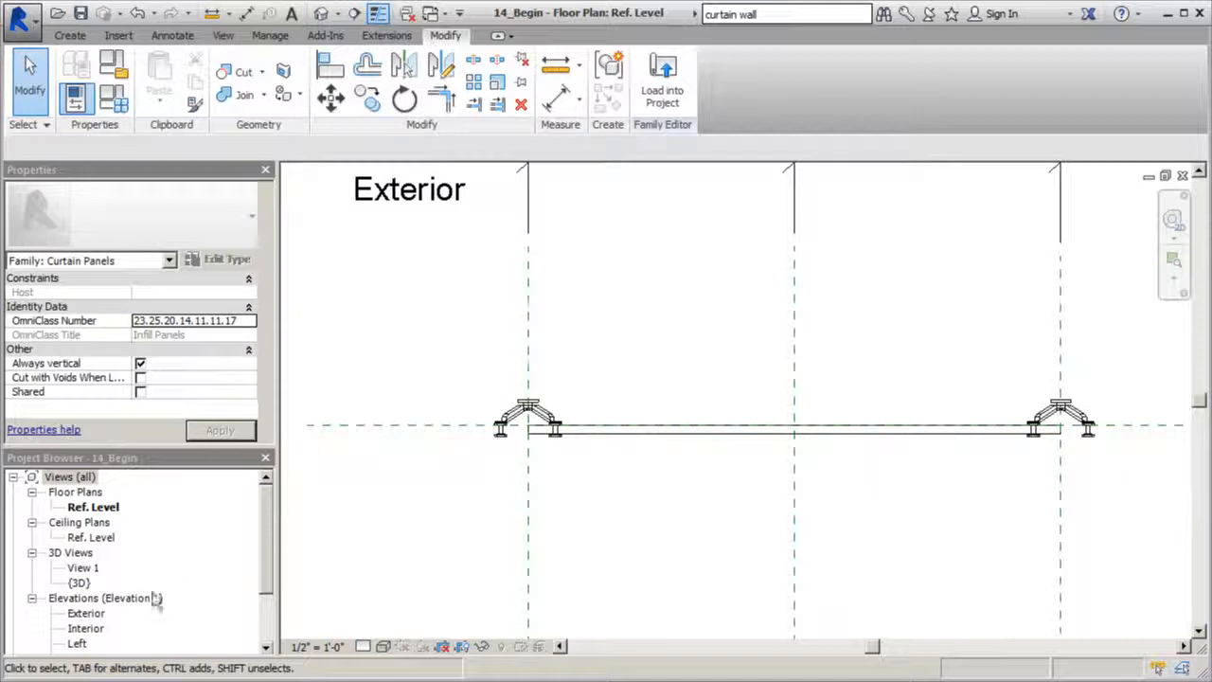
pyautogui.doubleClick(86, 613)
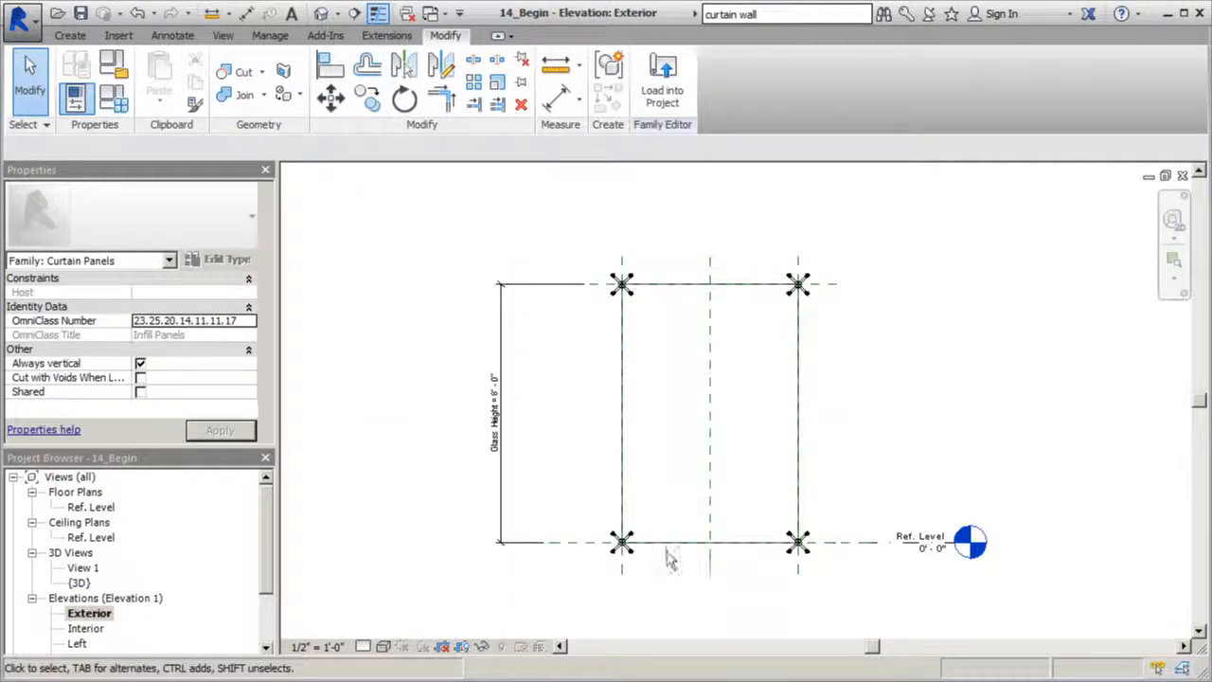
# Turn off all four arm On/Off parameters on the upper-left Steel Spider Clip
pyautogui.click(626, 290)
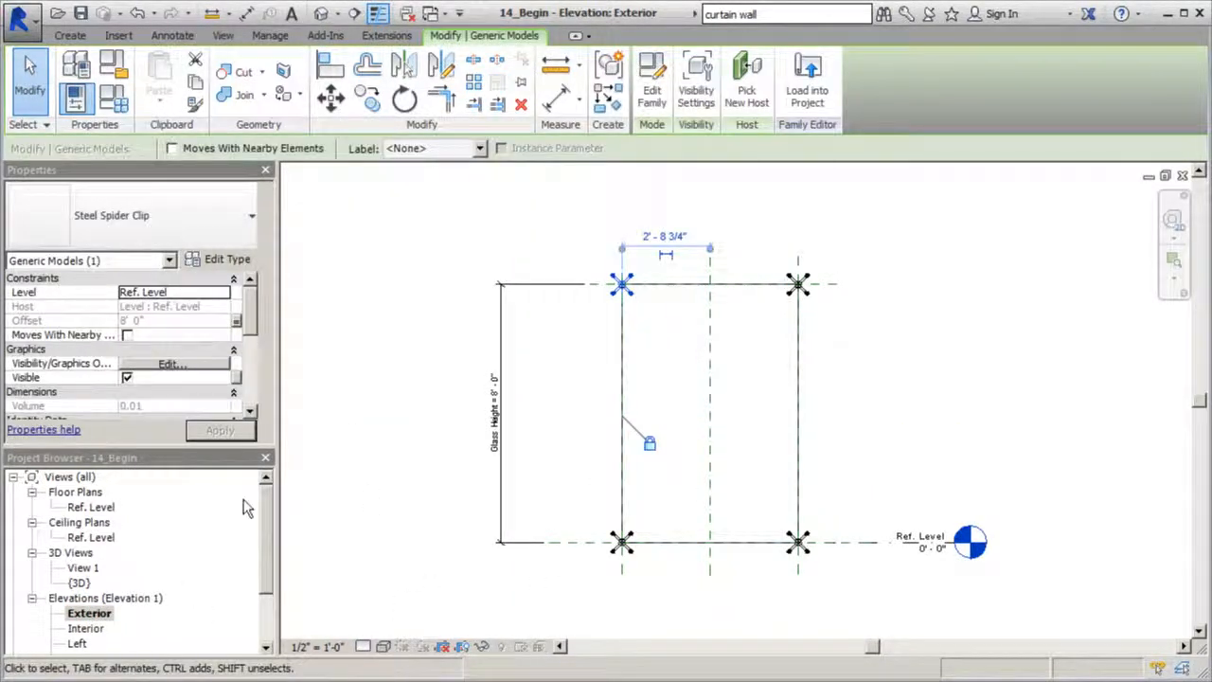
pyautogui.scroll(-5, 257, 294)
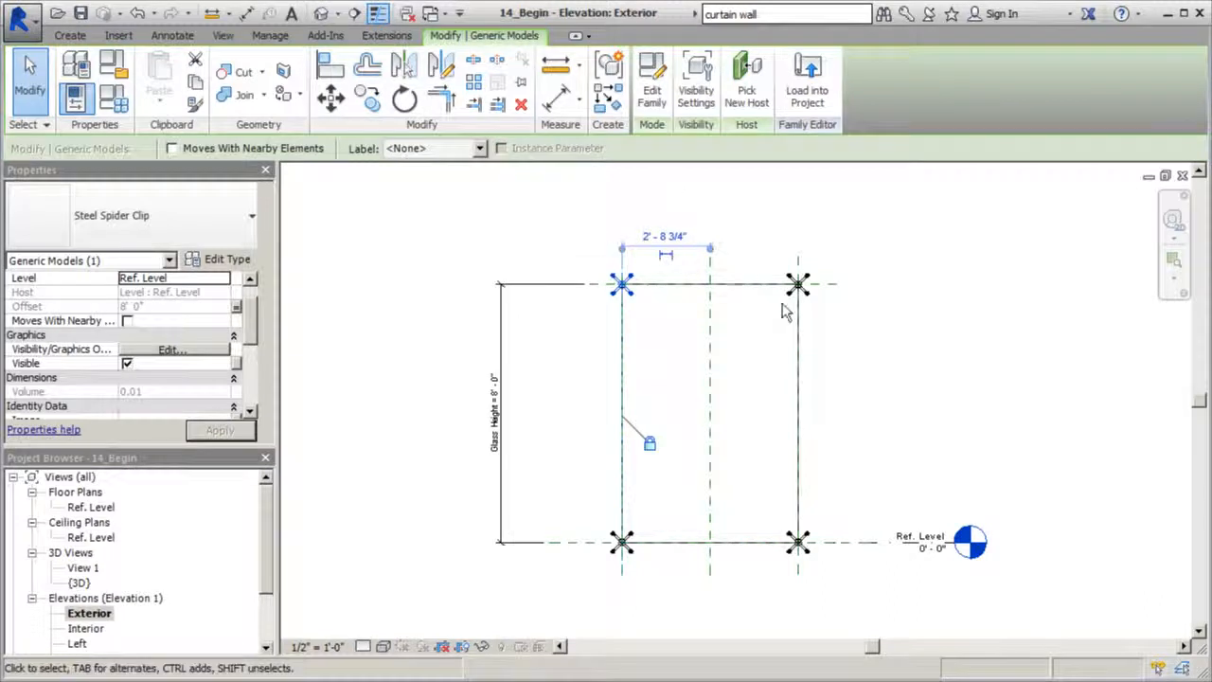
pyautogui.scroll(-5, 138, 379)
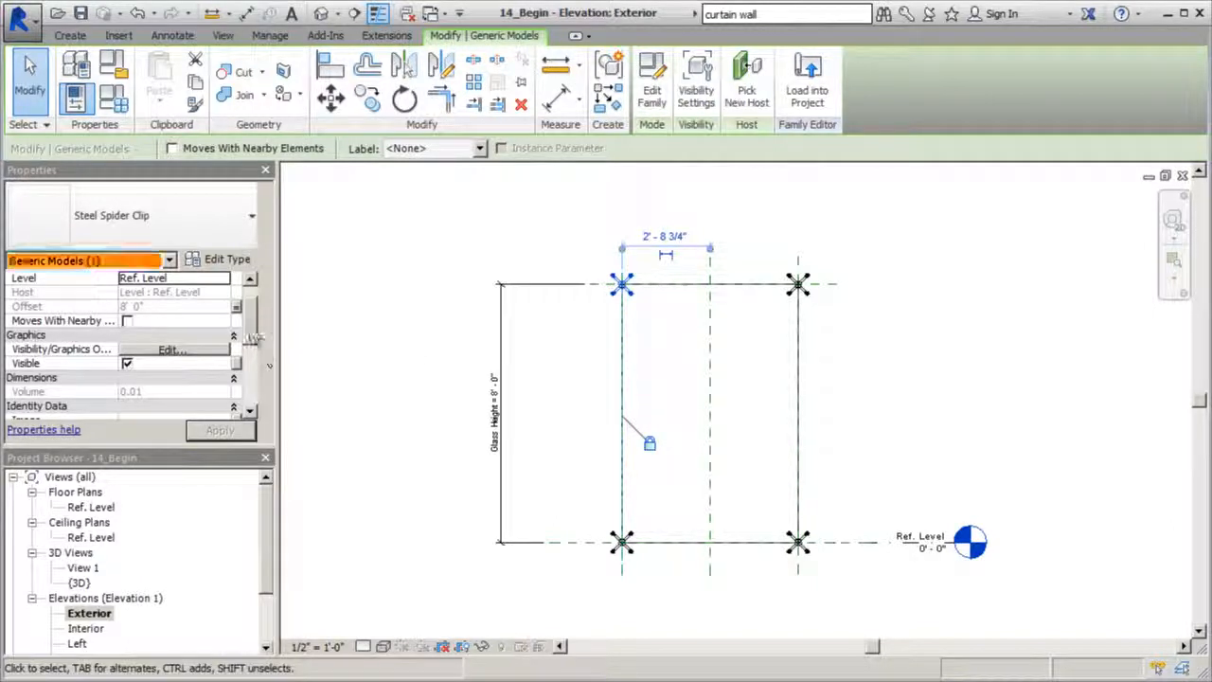
pyautogui.scroll(-5, 254, 374)
pyautogui.scroll(-1, 254, 374)
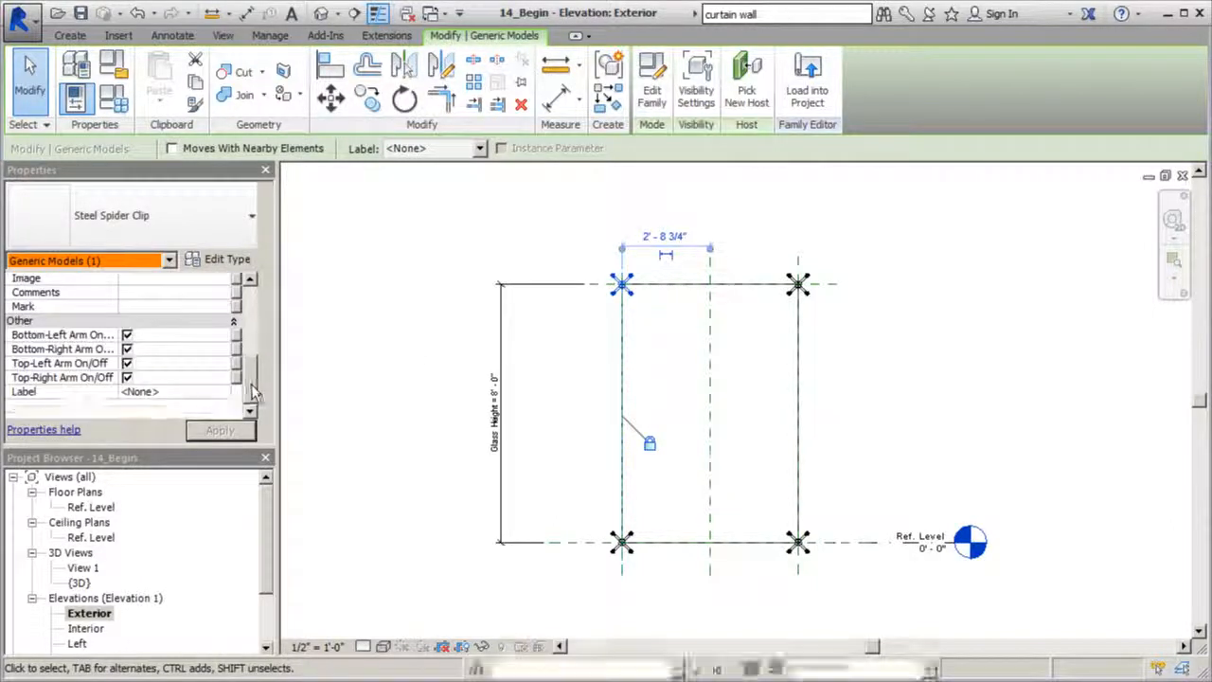
pyautogui.click(130, 336)
pyautogui.click(128, 350)
pyautogui.click(127, 377)
pyautogui.click(221, 430)
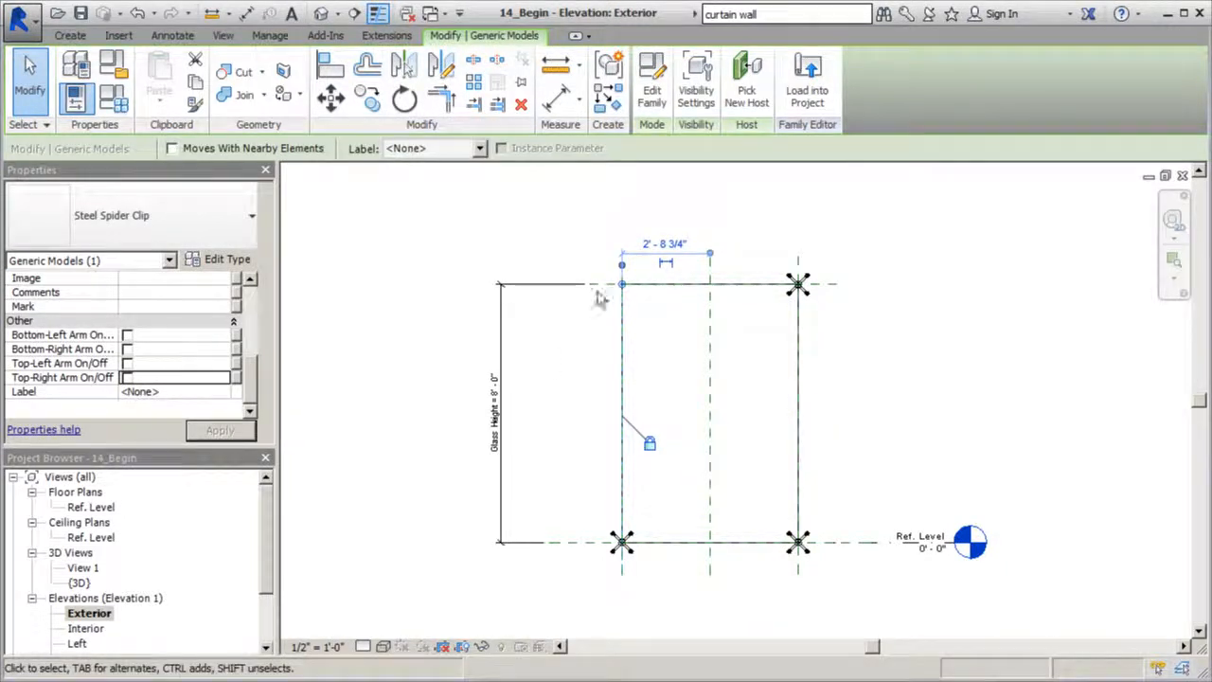
# Try showing only the Top-Right Arm and then only the Top-Left Arm on the upper-left clip
pyautogui.click(126, 377)
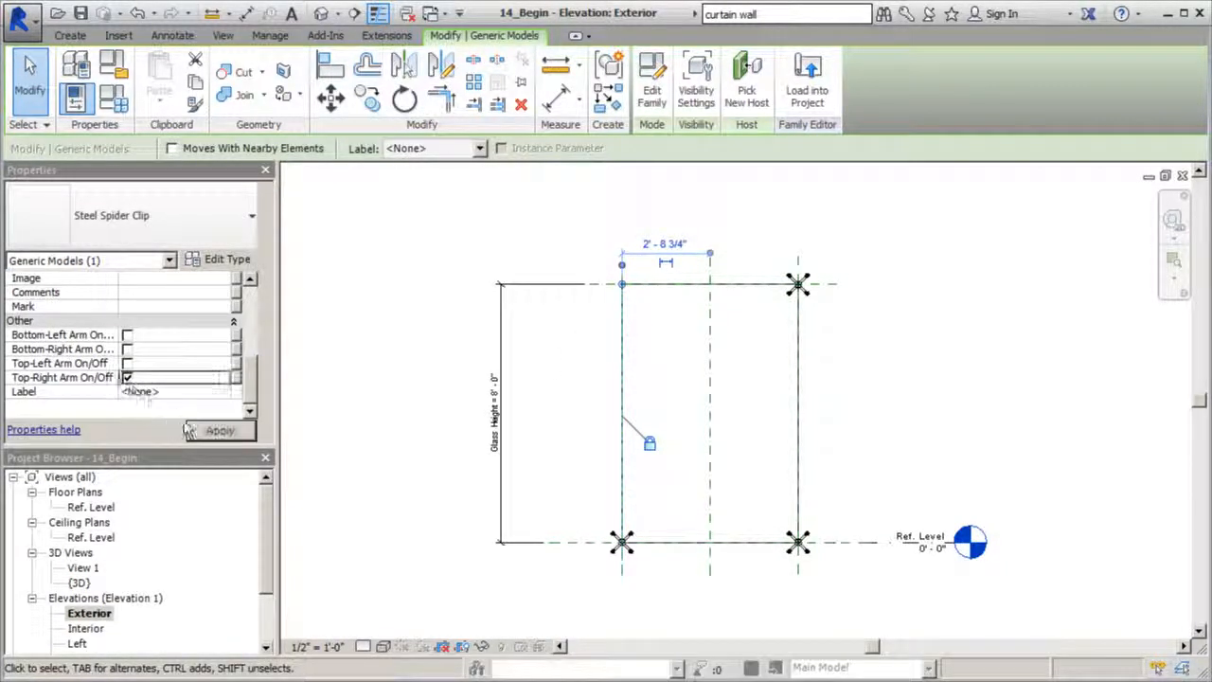
pyautogui.click(217, 429)
pyautogui.click(127, 377)
pyautogui.click(127, 363)
pyautogui.click(207, 434)
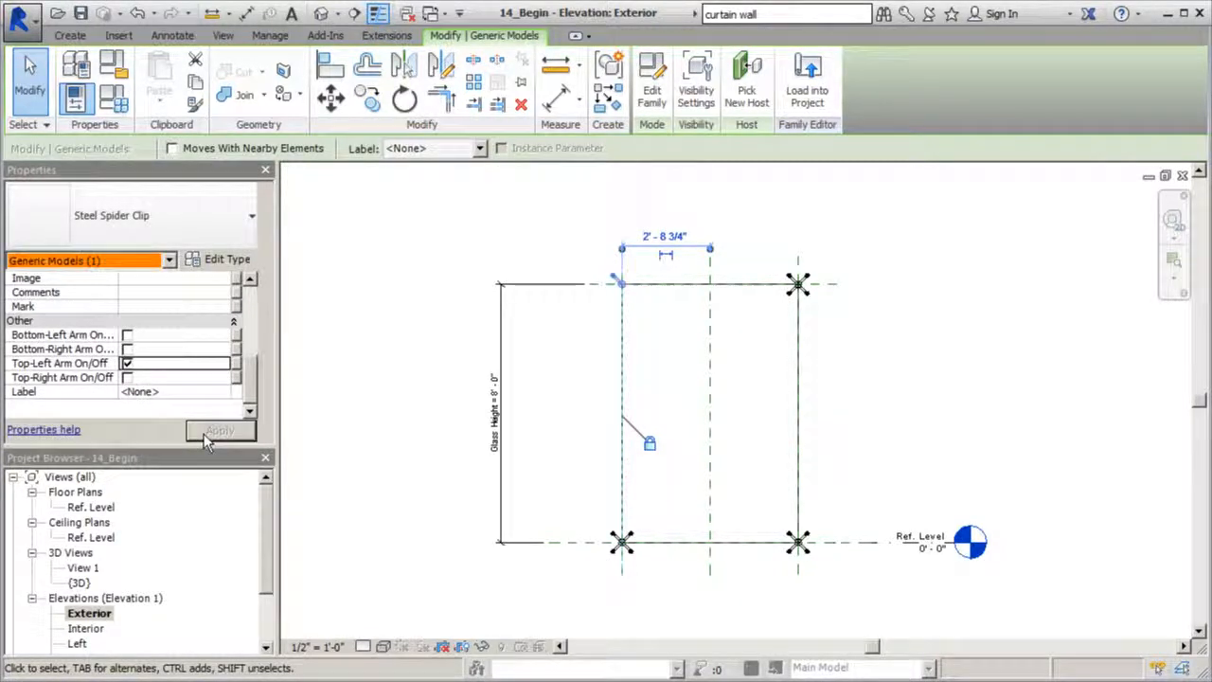
pyautogui.click(127, 363)
# Turn on Bottom-Right Arm On/Off for the upper-left clip and deselect it
pyautogui.click(127, 348)
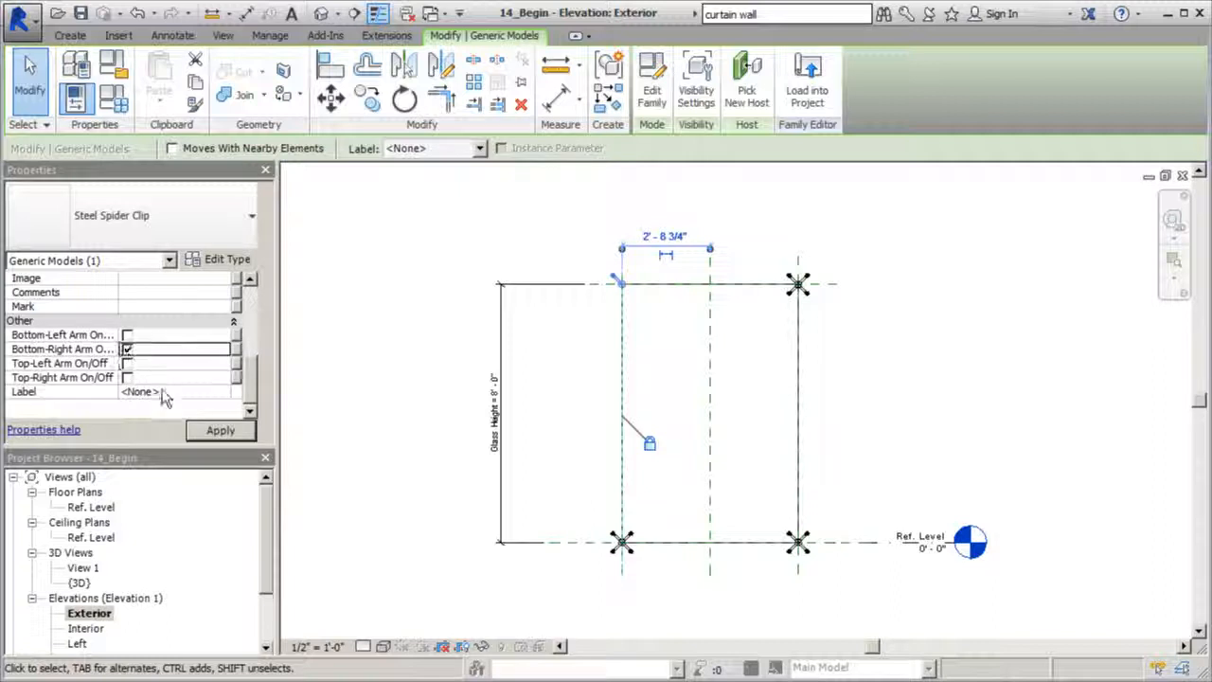
pyautogui.click(204, 430)
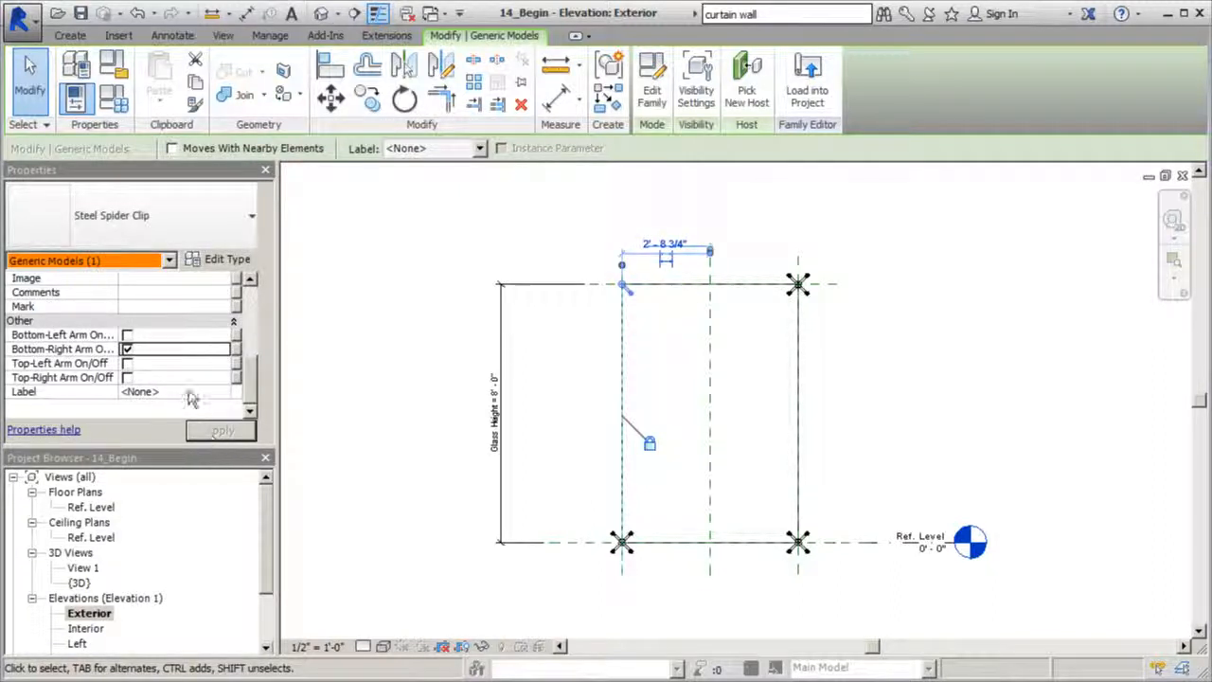
pyautogui.click(561, 220)
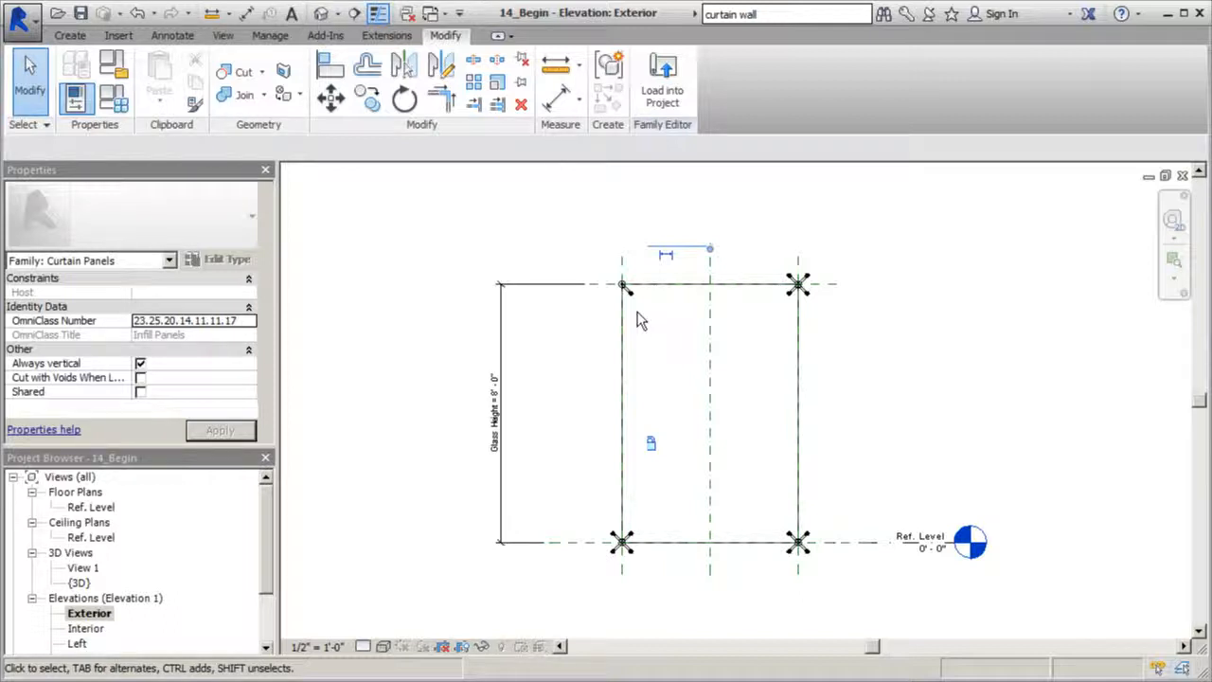
# Turn off the Top-Right, Top-Left and Bottom-Right Arm On/Off parameters on the upper-right spider clip
pyautogui.scroll(2, 841, 275)
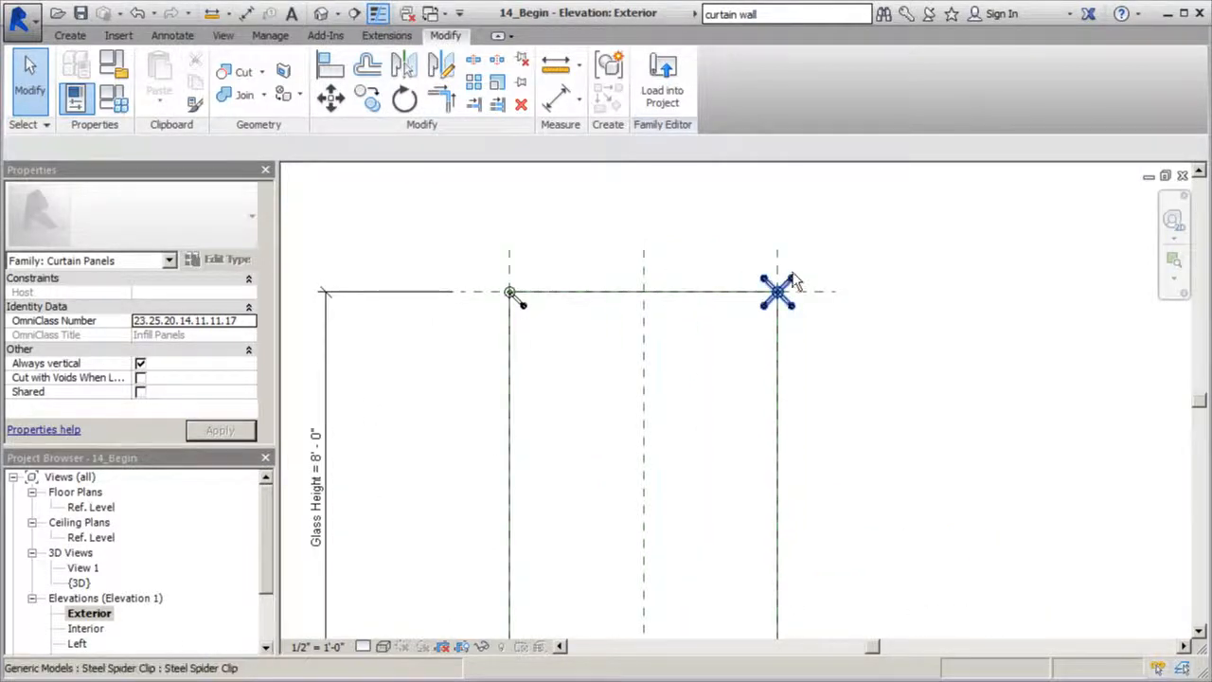
pyautogui.click(792, 279)
pyautogui.scroll(-2, 254, 327)
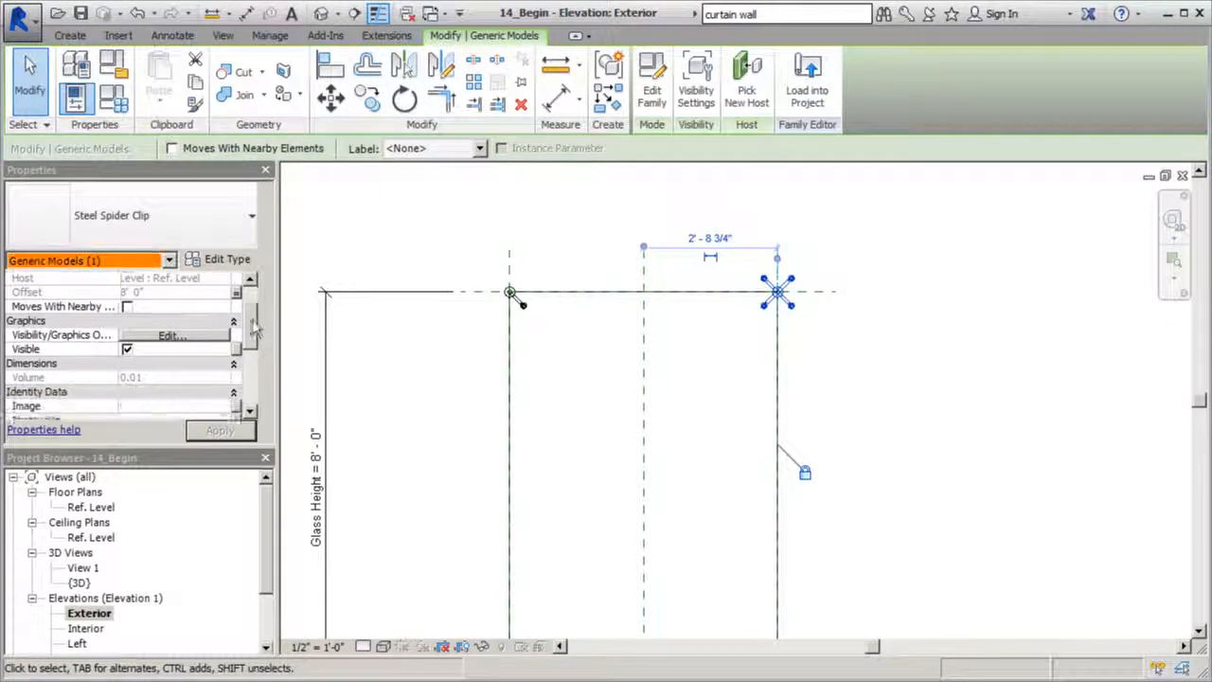
pyautogui.scroll(-2, 254, 327)
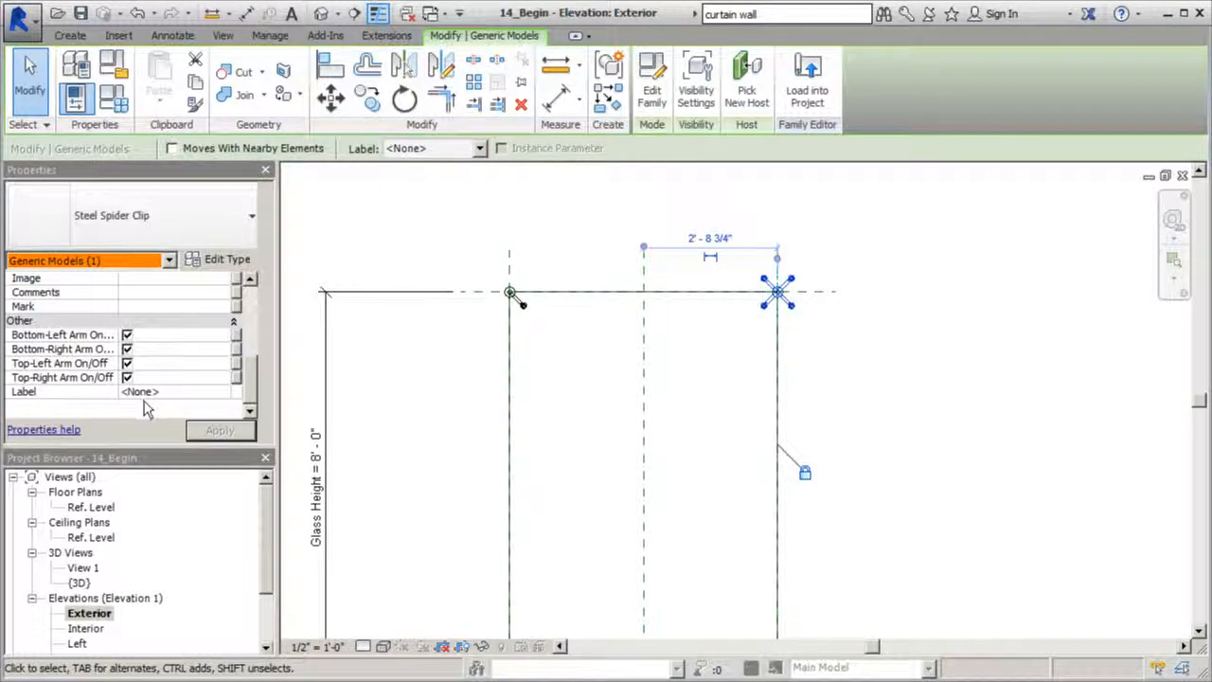
pyautogui.click(126, 377)
pyautogui.click(127, 362)
pyautogui.click(127, 349)
pyautogui.click(195, 436)
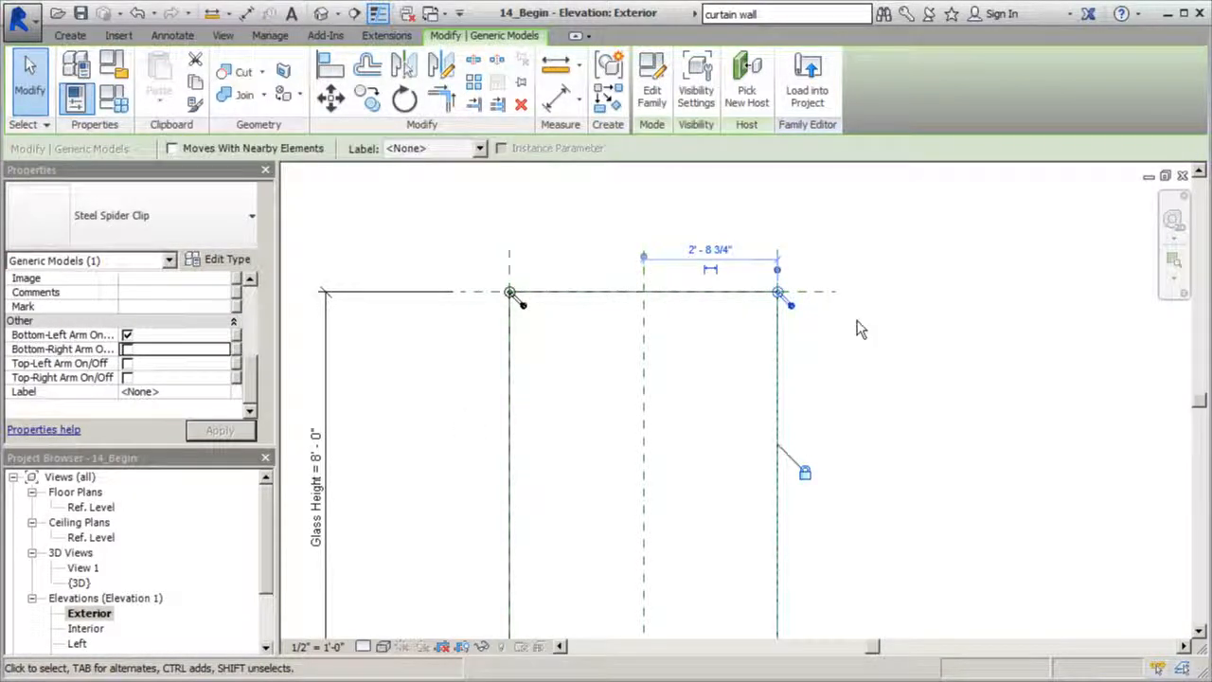
# Turn Bottom-Right Arm On/Off on and Bottom-Left Arm On/Off off for the upper-right clip
pyautogui.click(127, 349)
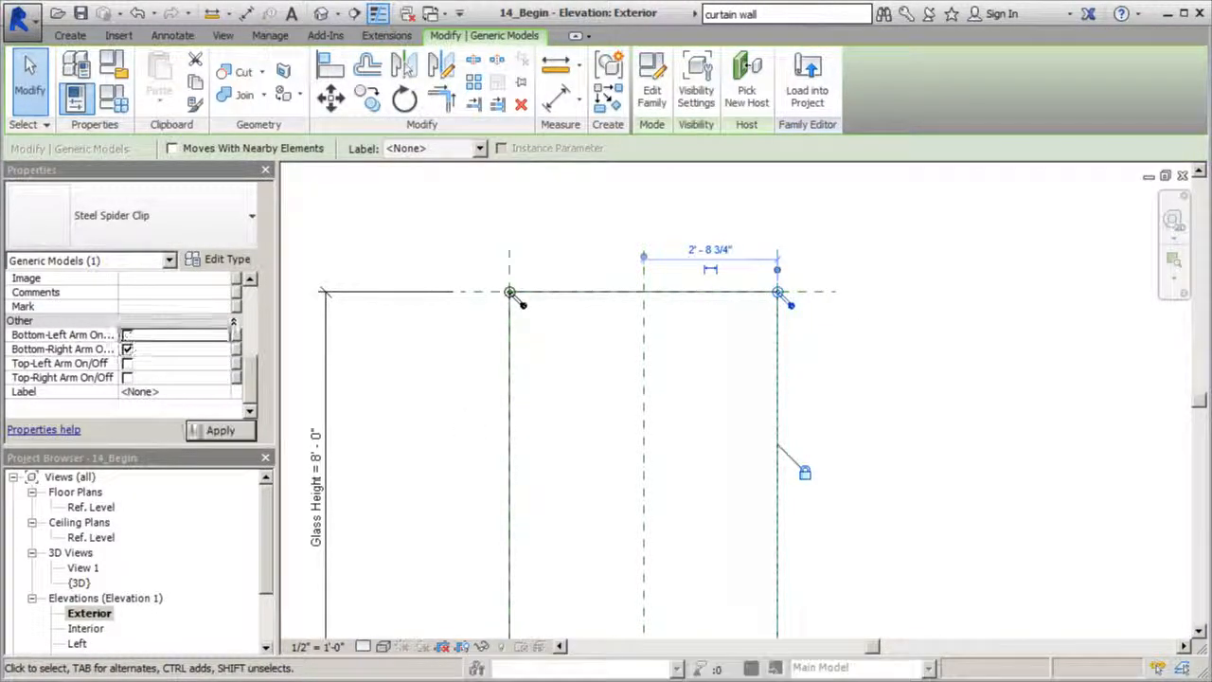
pyautogui.click(210, 433)
pyautogui.click(871, 315)
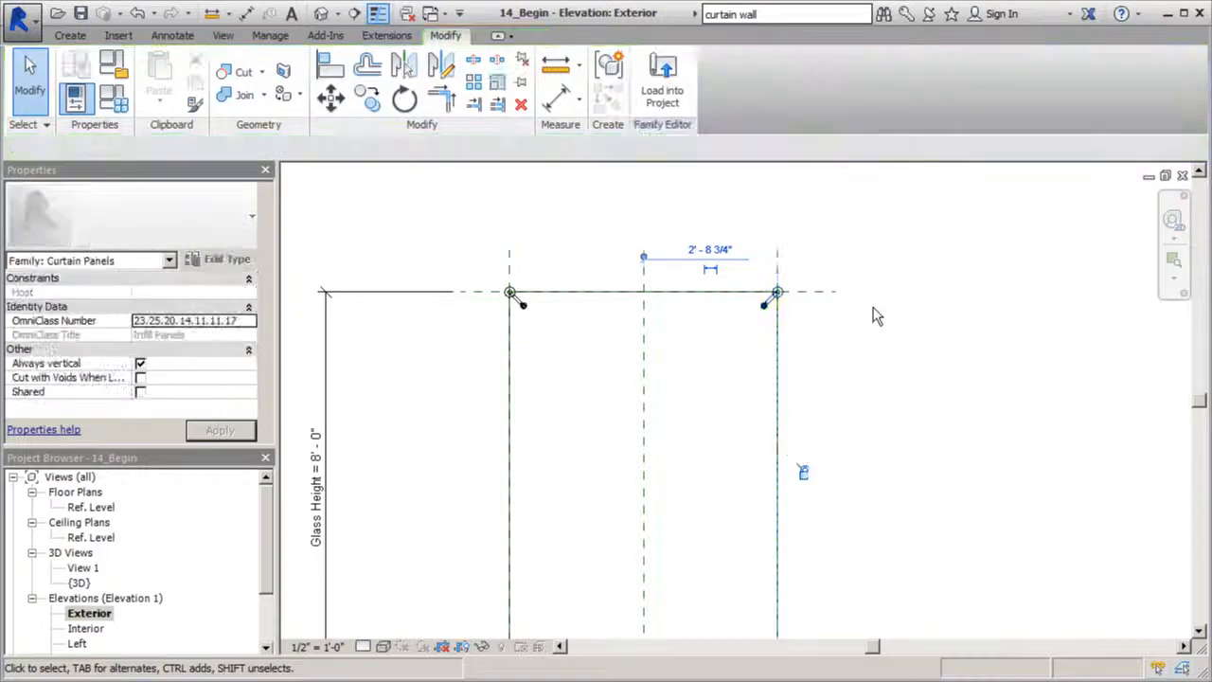
# Turn off the Top-Right, Top-Left and Bottom-Right Arm On/Off parameters on the lower-left spider clip
pyautogui.scroll(-2, 481, 244)
pyautogui.scroll(2, 495, 540)
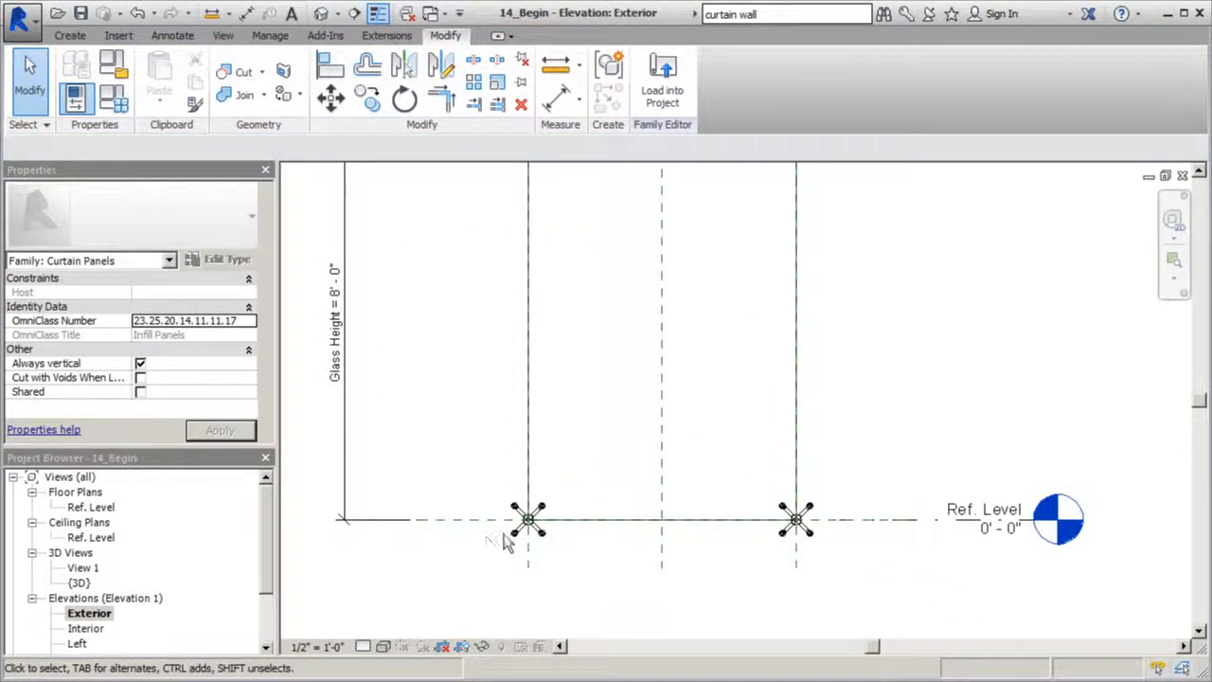
pyautogui.click(511, 538)
pyautogui.moveTo(251, 323); pyautogui.dragTo(254, 405)
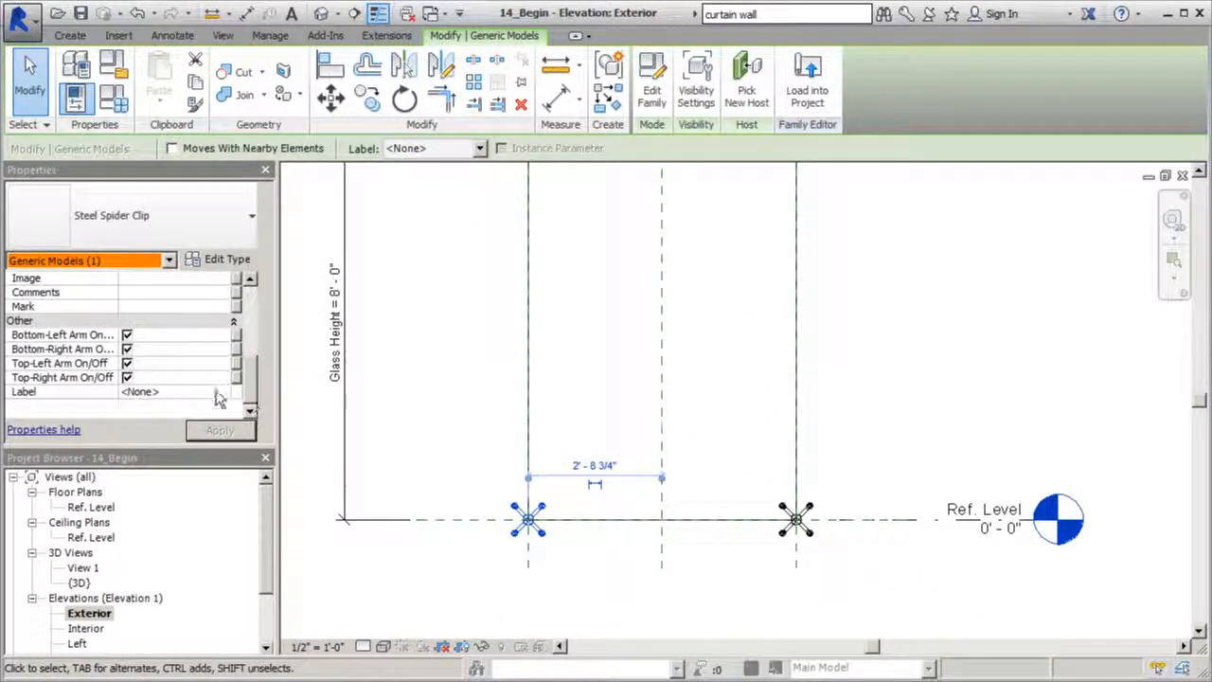
pyautogui.click(128, 376)
pyautogui.click(128, 362)
pyautogui.click(128, 348)
pyautogui.click(218, 433)
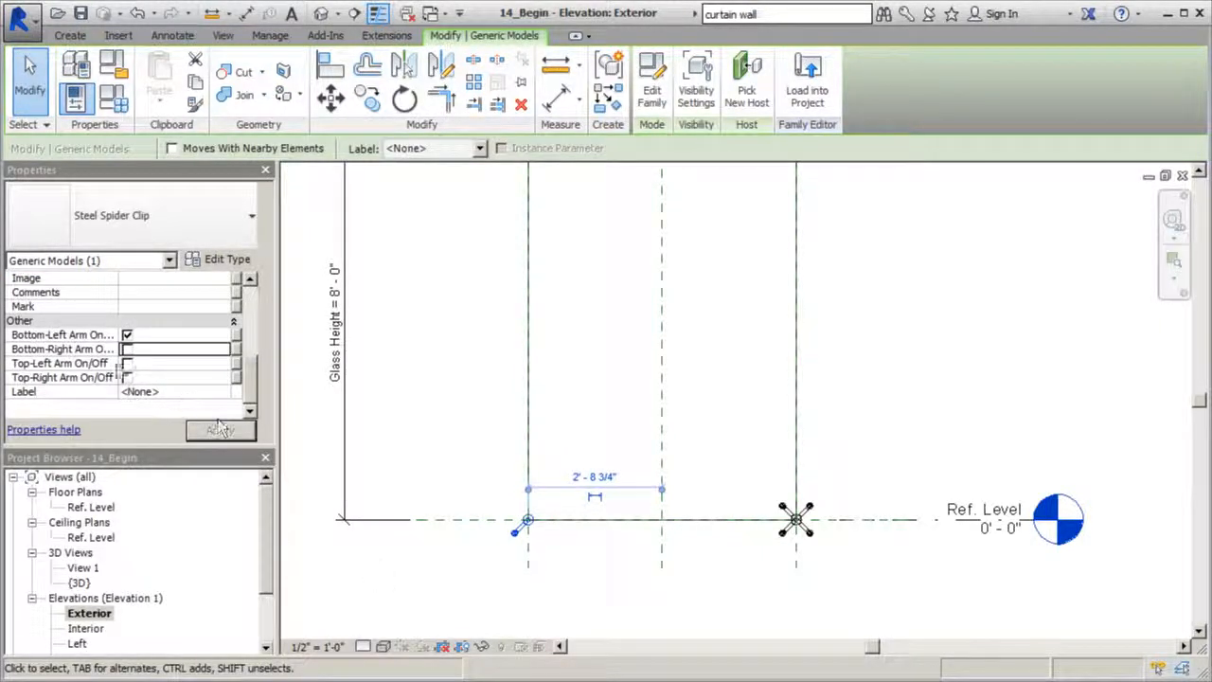
# Cycle through the arm visibility settings of the lower-left clip and leave only Top-Right Arm On/Off turned on
pyautogui.click(128, 349)
pyautogui.click(128, 334)
pyautogui.click(218, 431)
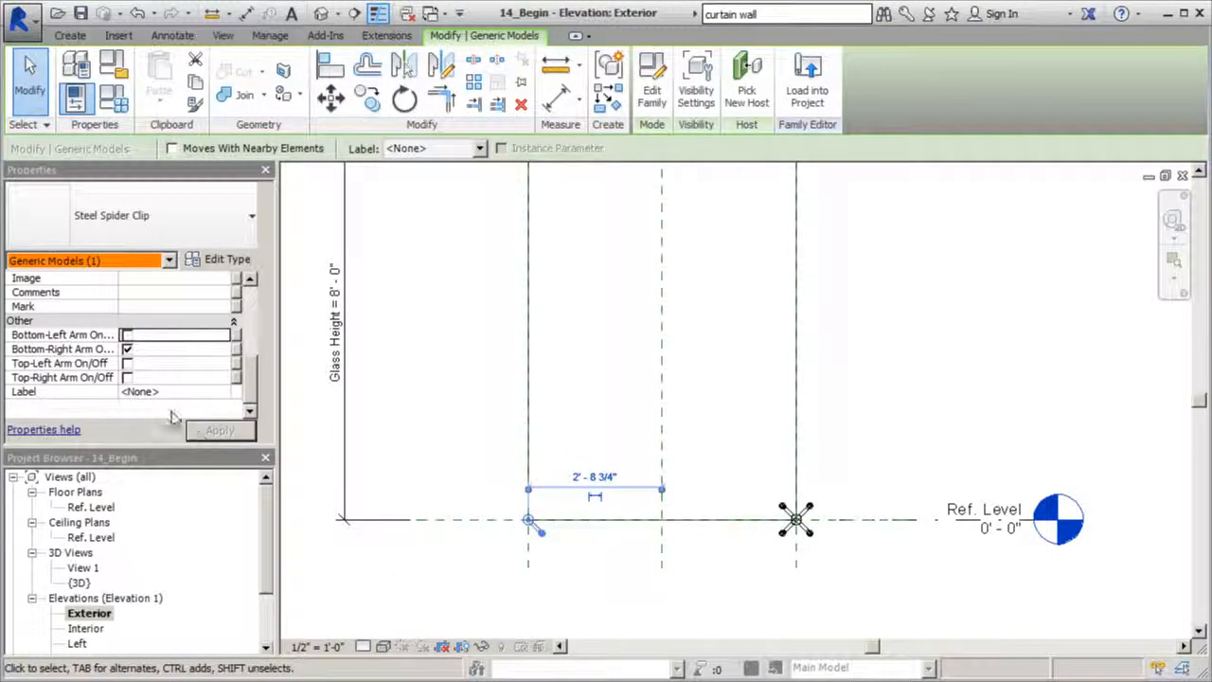
pyautogui.click(128, 362)
pyautogui.click(128, 348)
pyautogui.click(202, 433)
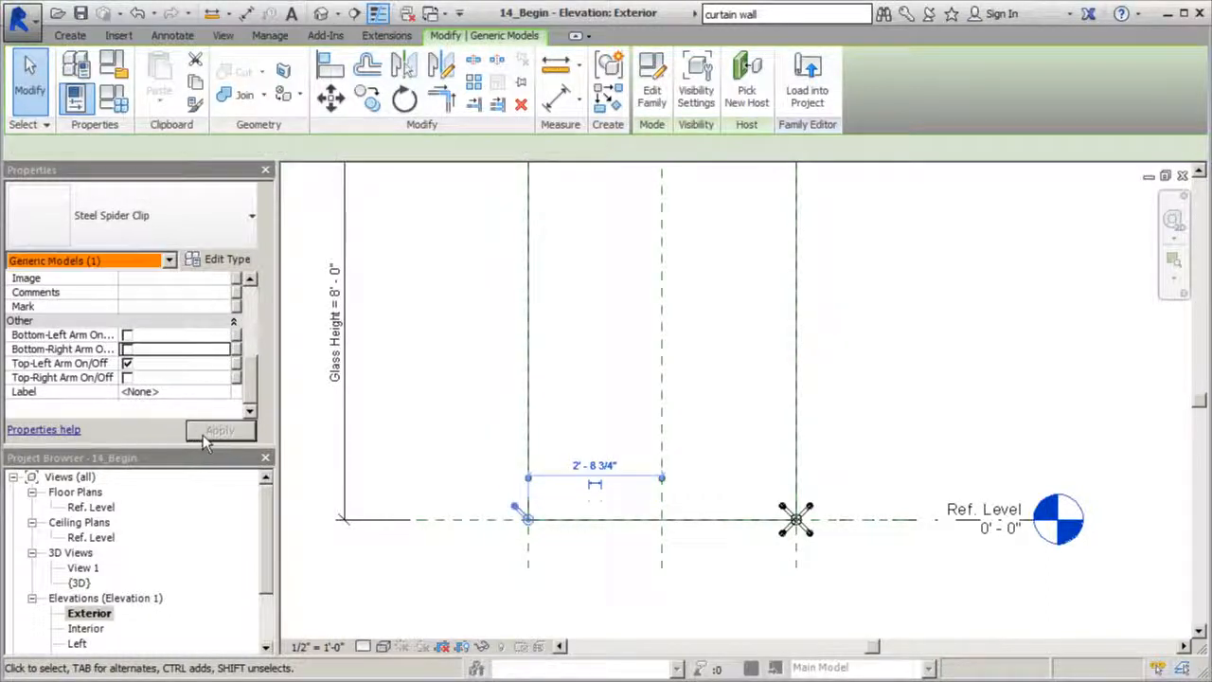
pyautogui.click(128, 377)
pyautogui.click(127, 362)
pyautogui.click(217, 430)
pyautogui.click(837, 530)
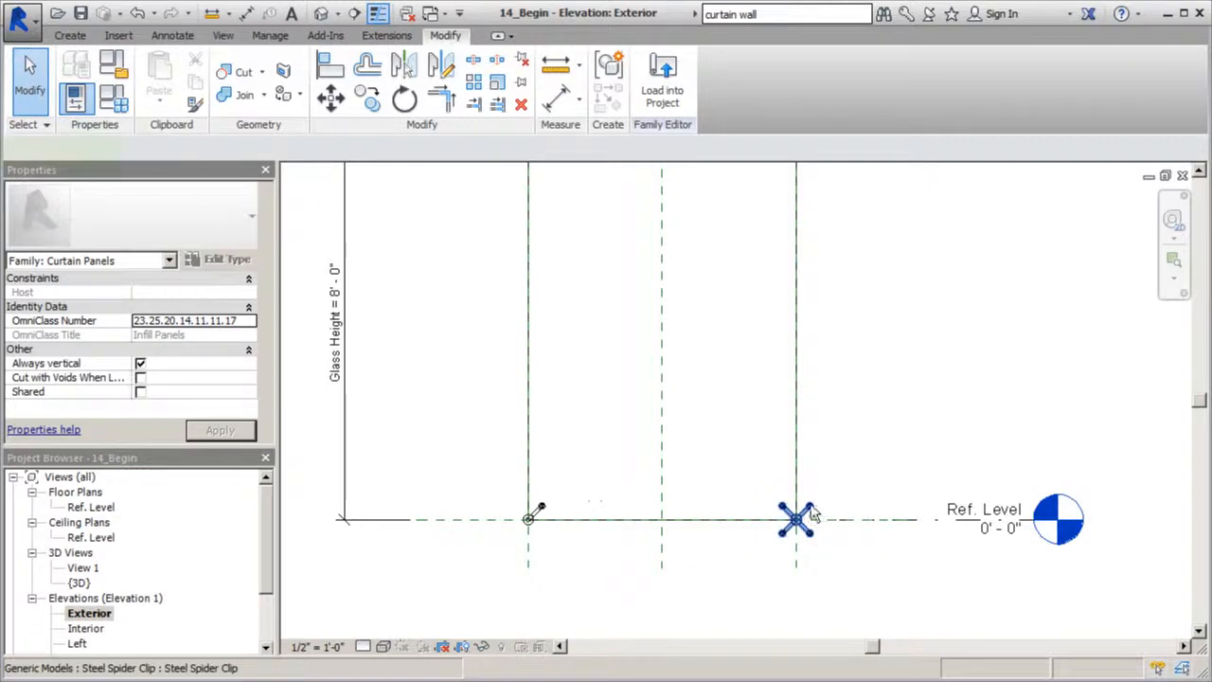
# Turn off the Top-Right, Top-Left and Bottom-Right Arm On/Off parameters on the lower-right spider clip
pyautogui.click(796, 518)
pyautogui.scroll(-5, 244, 323)
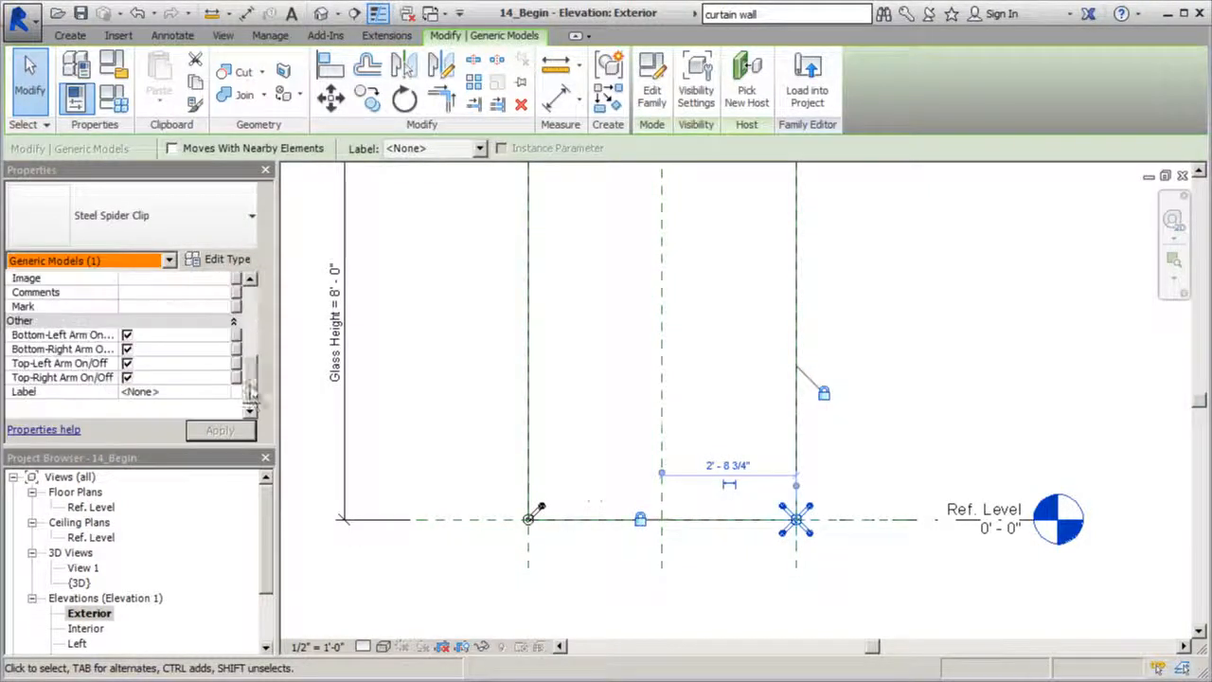
pyautogui.click(128, 377)
pyautogui.click(128, 362)
pyautogui.click(128, 348)
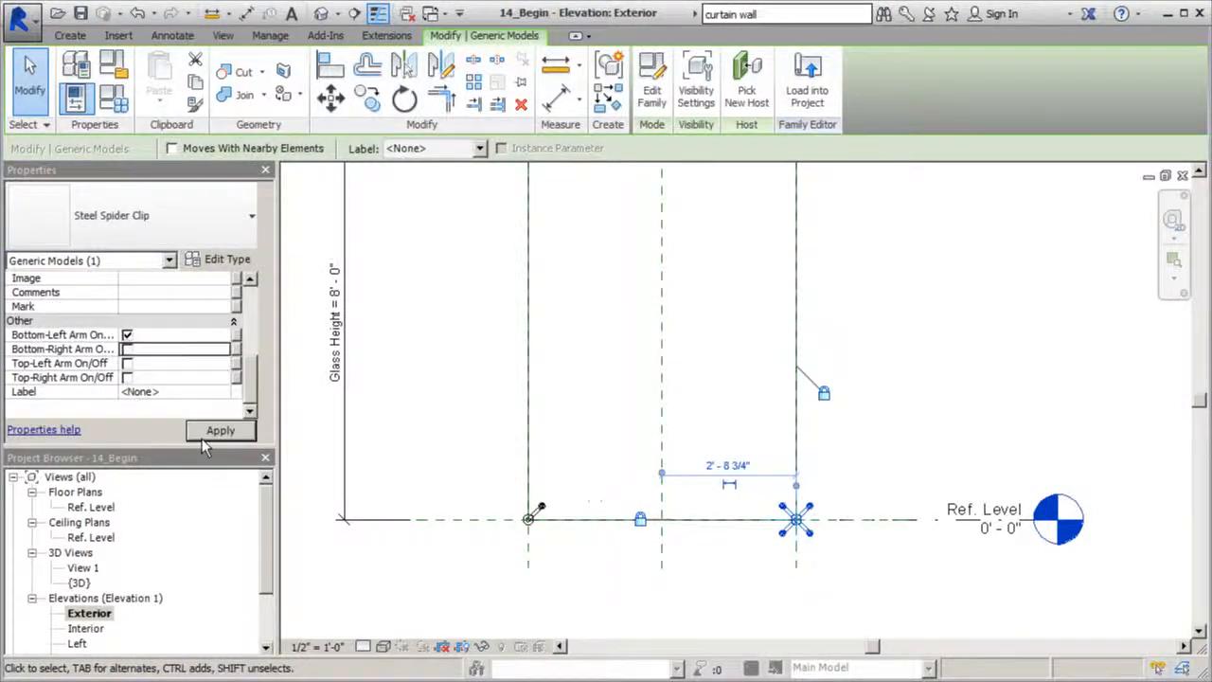
pyautogui.click(205, 436)
# Cycle through the lower-right clip's arm visibility settings and leave only Top-Right Arm On/Off turned on
pyautogui.click(128, 349)
pyautogui.click(128, 334)
pyautogui.click(205, 432)
pyautogui.click(128, 363)
pyautogui.click(128, 348)
pyautogui.click(210, 432)
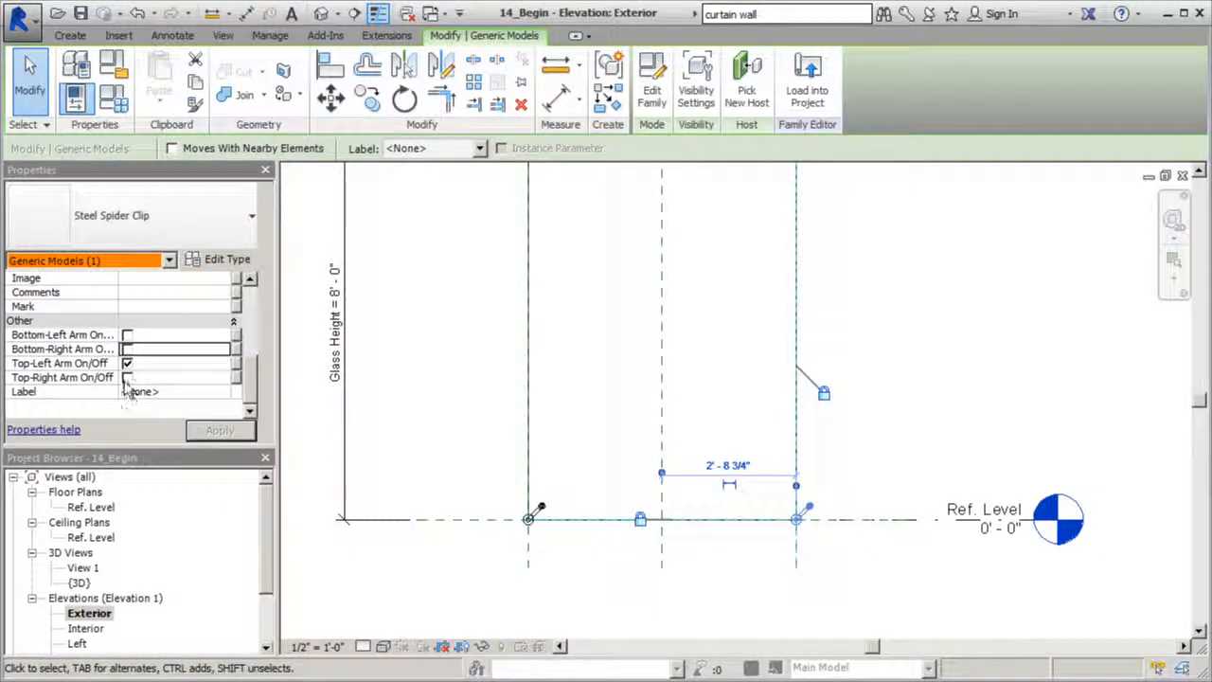
pyautogui.click(128, 377)
pyautogui.click(210, 432)
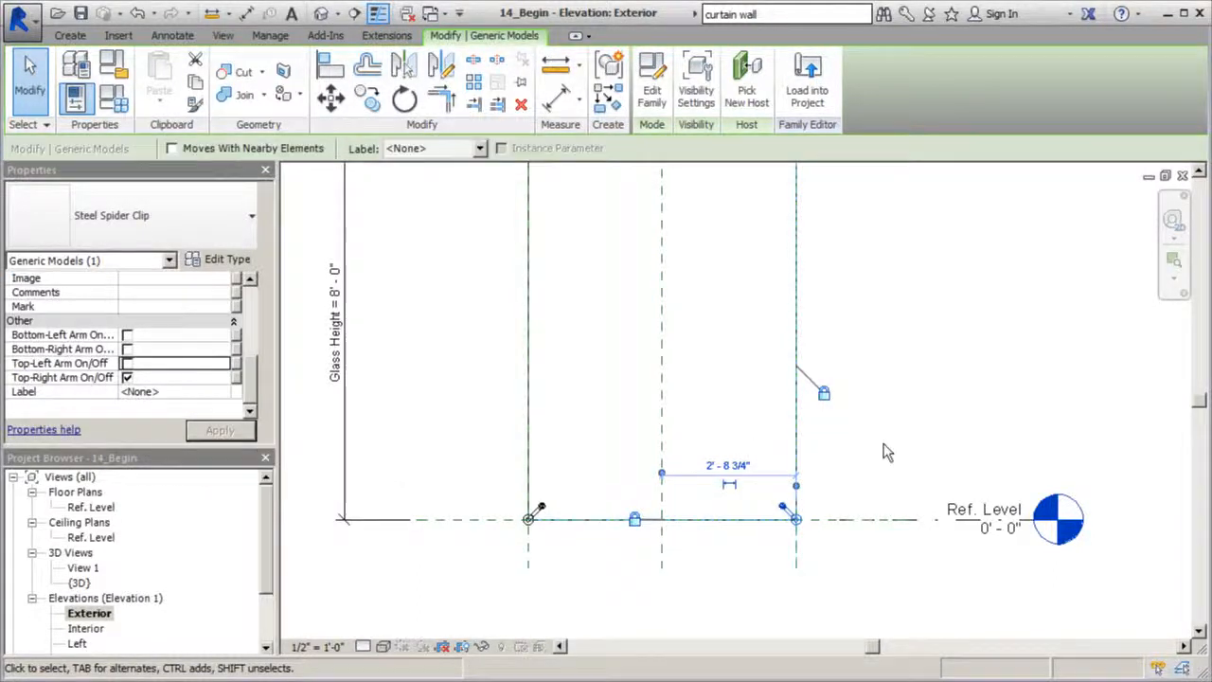
pyautogui.click(924, 483)
# Save the curtain panel family as a new family file named Glass Panel With Steel Spider Clips in project_files
pyautogui.scroll(3, 541, 509)
pyautogui.scroll(-1, 544, 502)
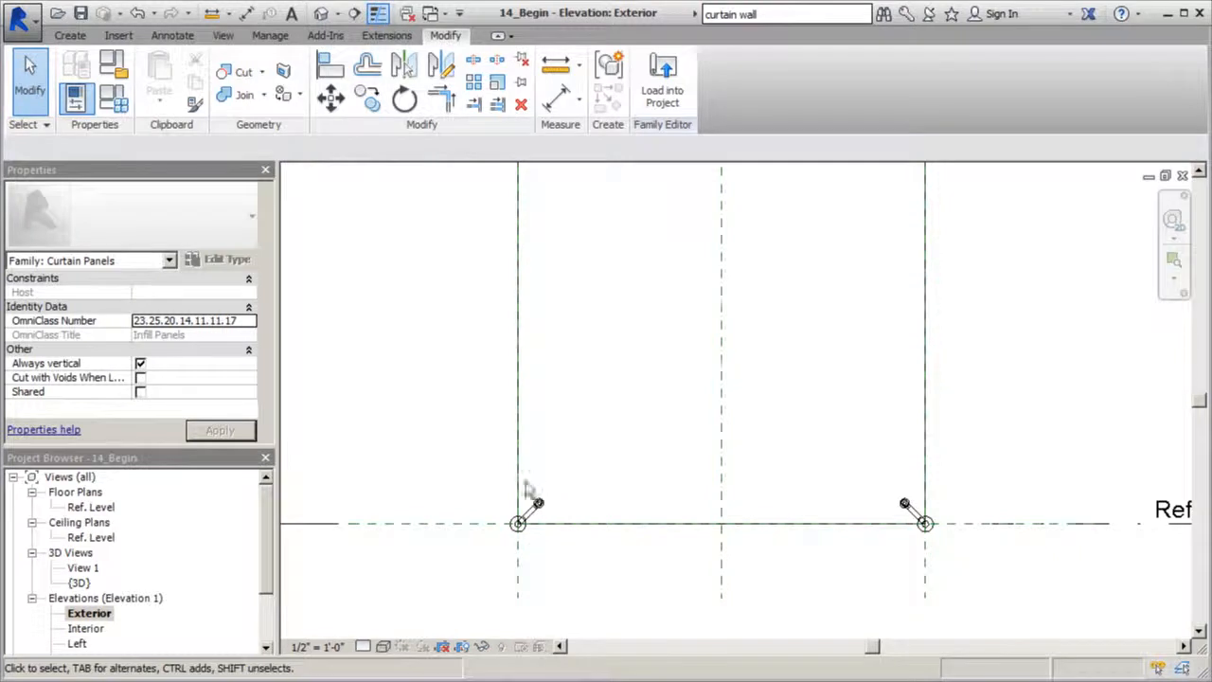
pyautogui.scroll(-3, 551, 523)
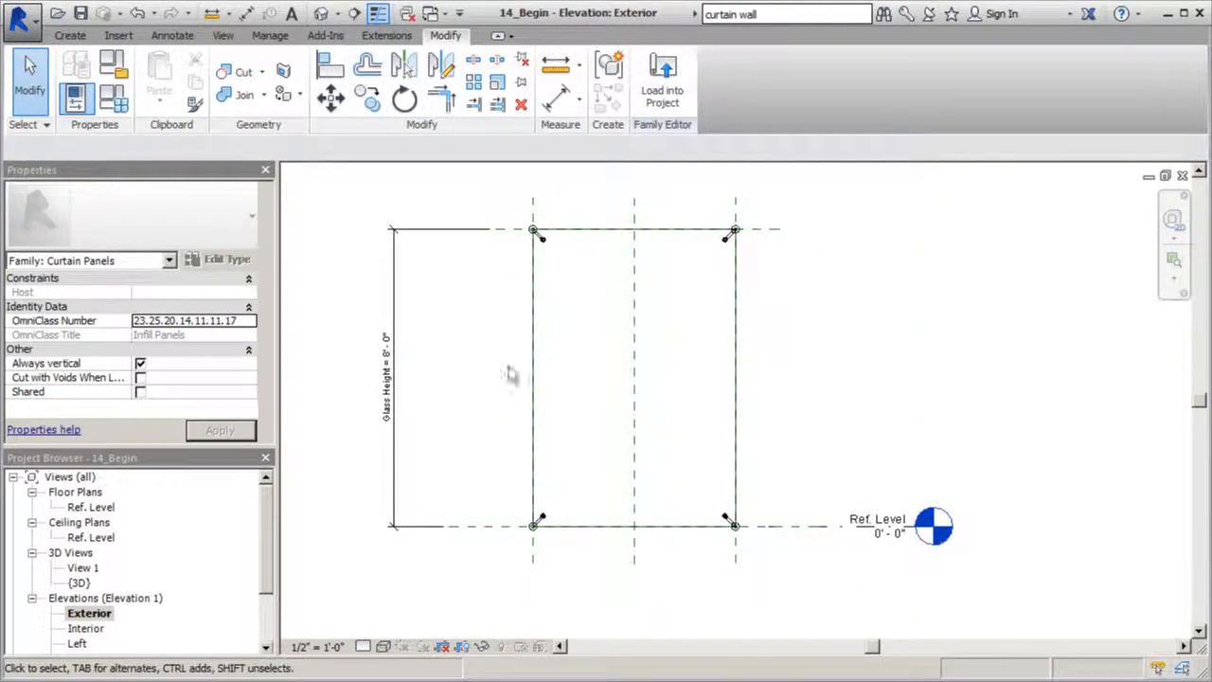
pyautogui.scroll(-1, 719, 492)
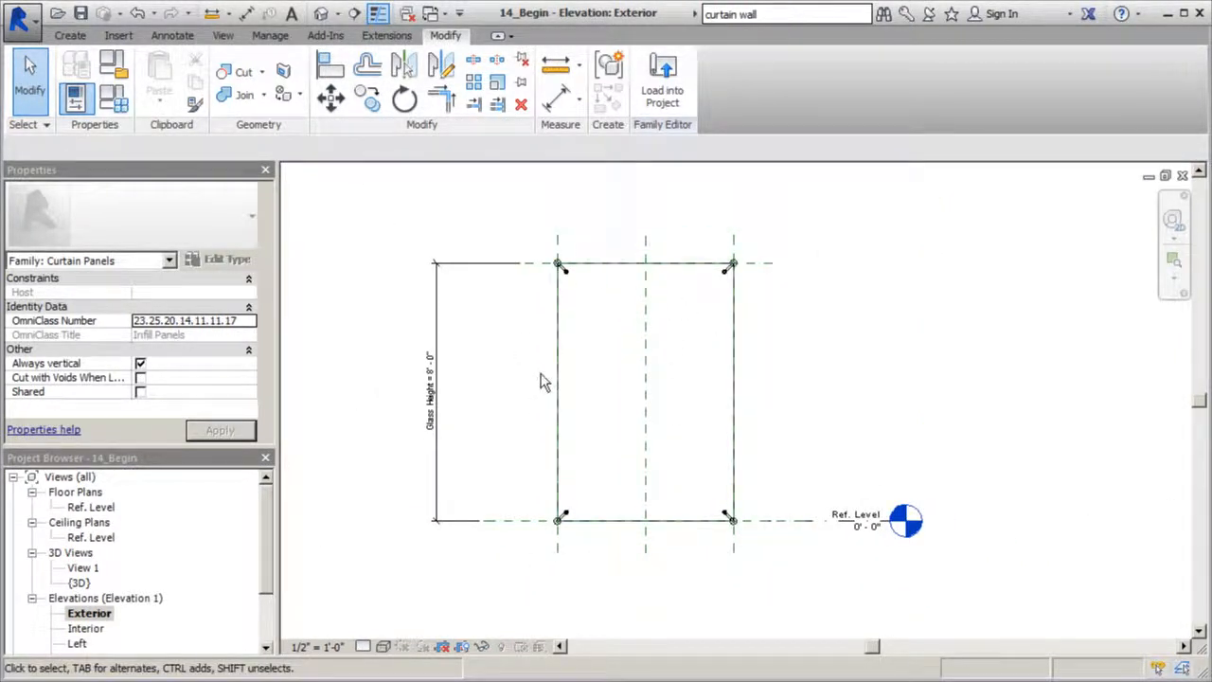
pyautogui.click(32, 21)
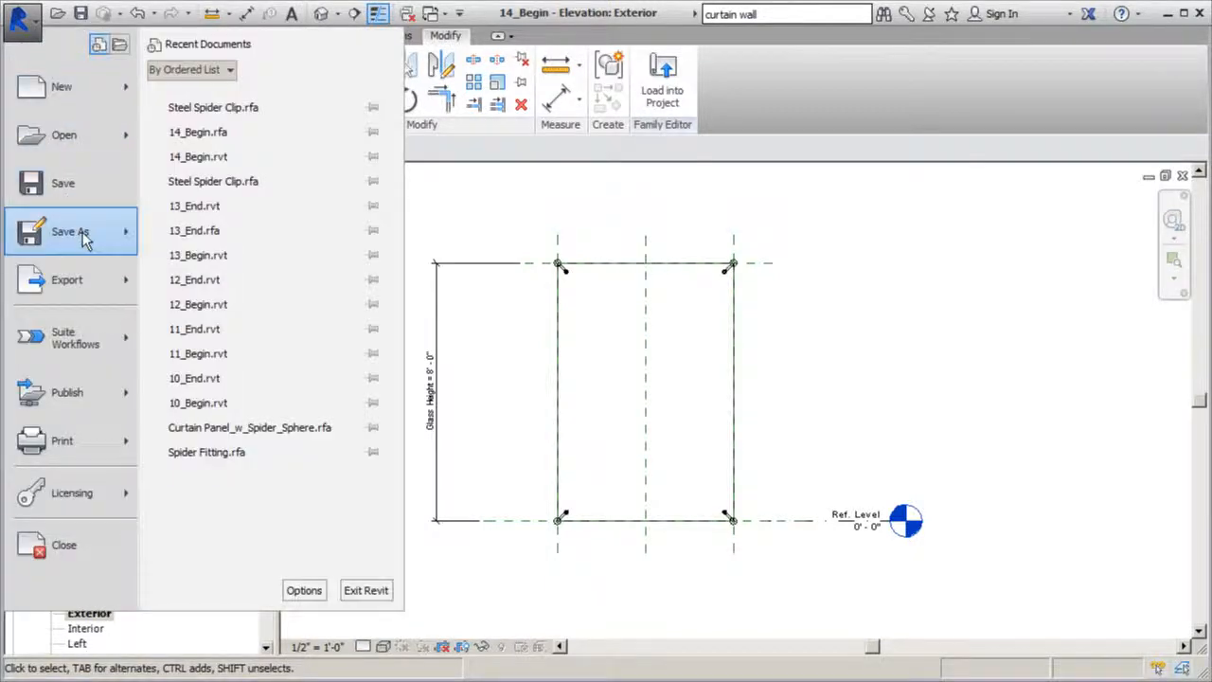
pyautogui.moveTo(83, 238)
pyautogui.click(227, 181)
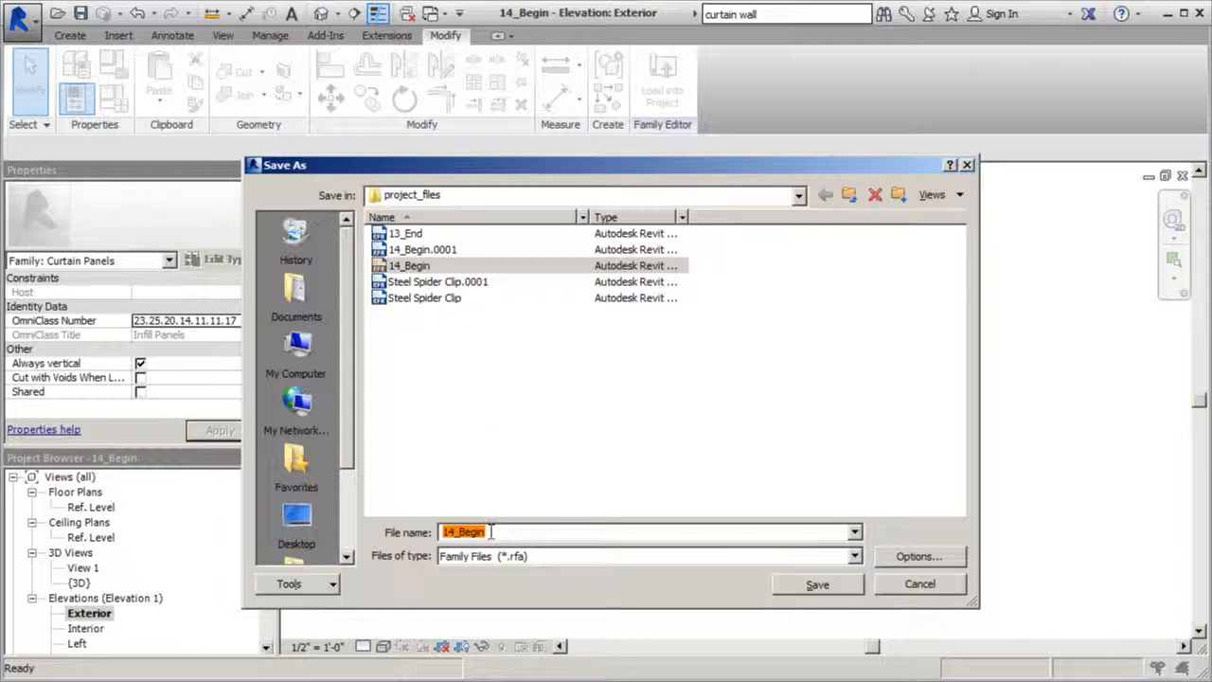
pyautogui.write('G')
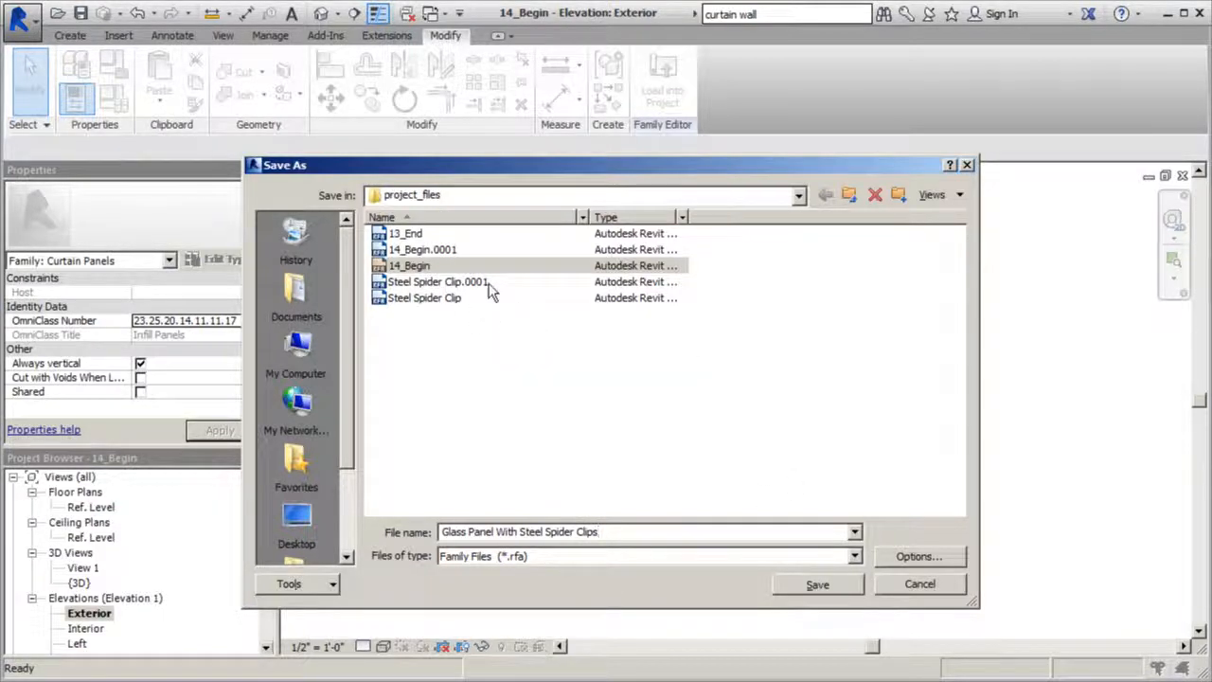
pyautogui.click(813, 580)
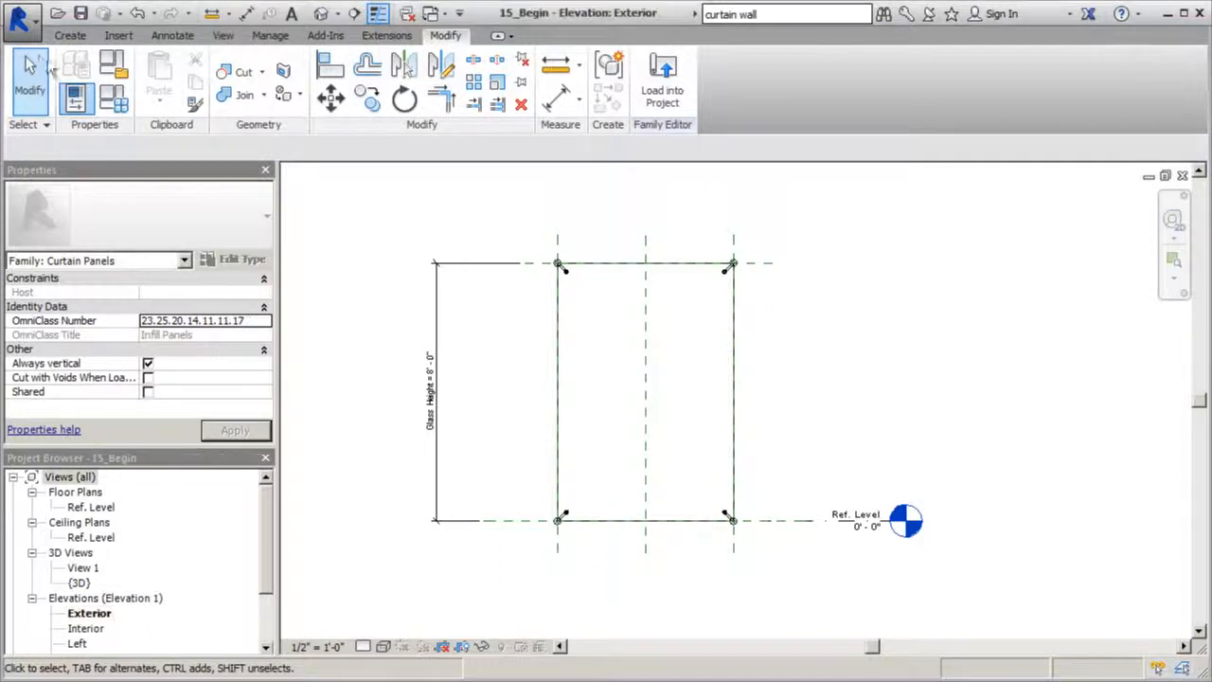
# Create a new family from the Profile-Mullion template
pyautogui.click(21, 17)
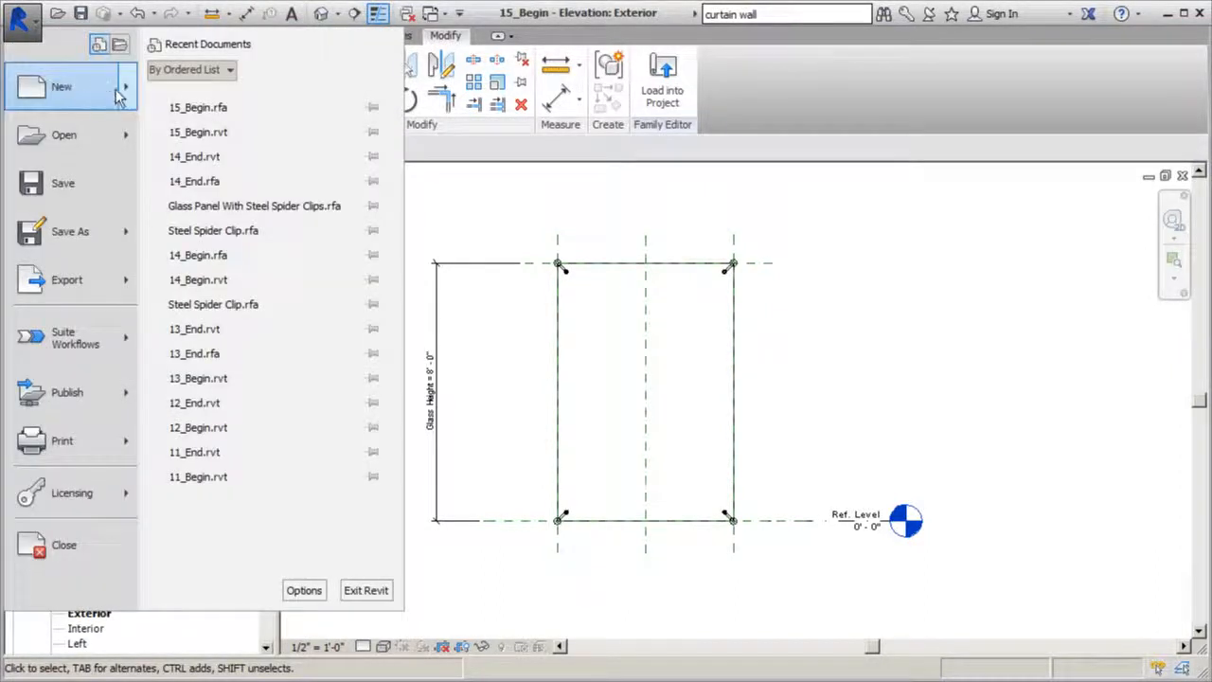
pyautogui.moveTo(118, 94)
pyautogui.click(189, 130)
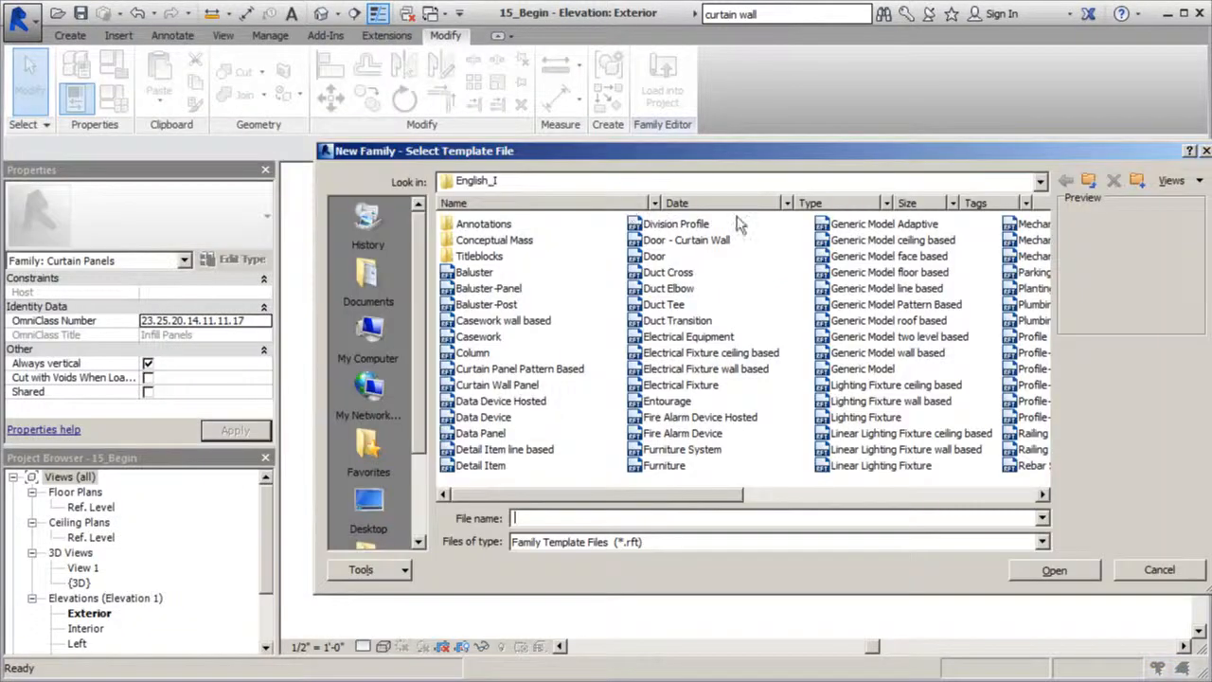
pyautogui.moveTo(735, 494); pyautogui.dragTo(916, 491)
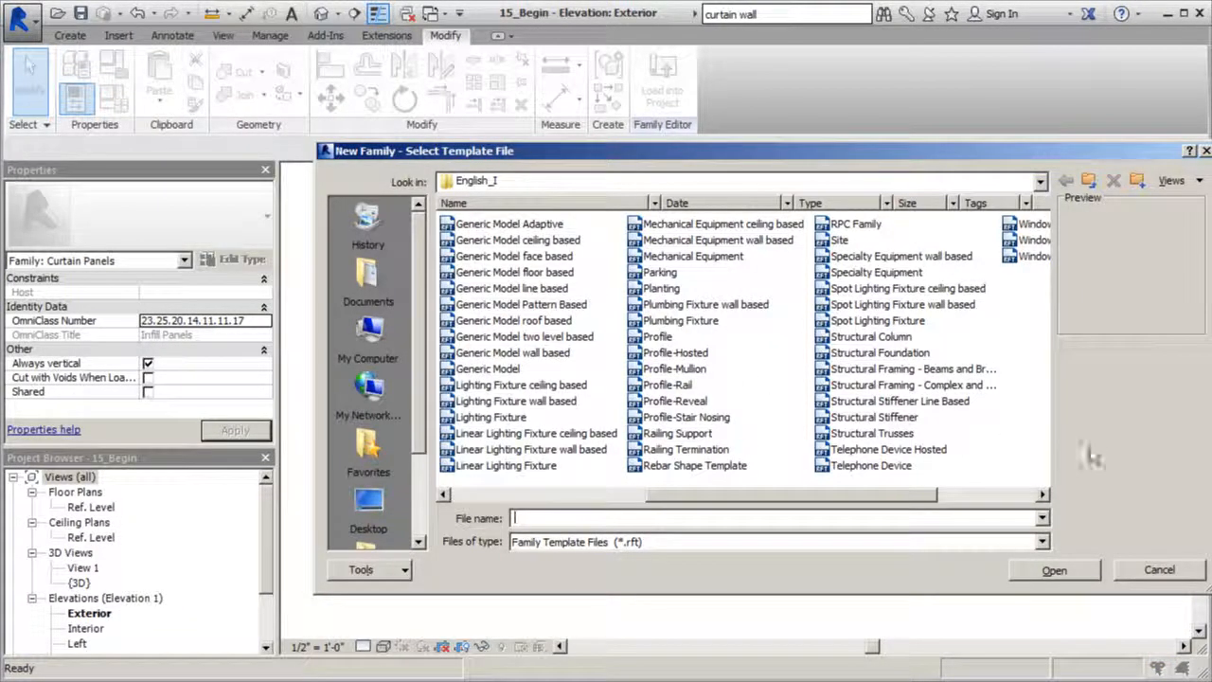
pyautogui.click(672, 368)
pyautogui.click(1046, 570)
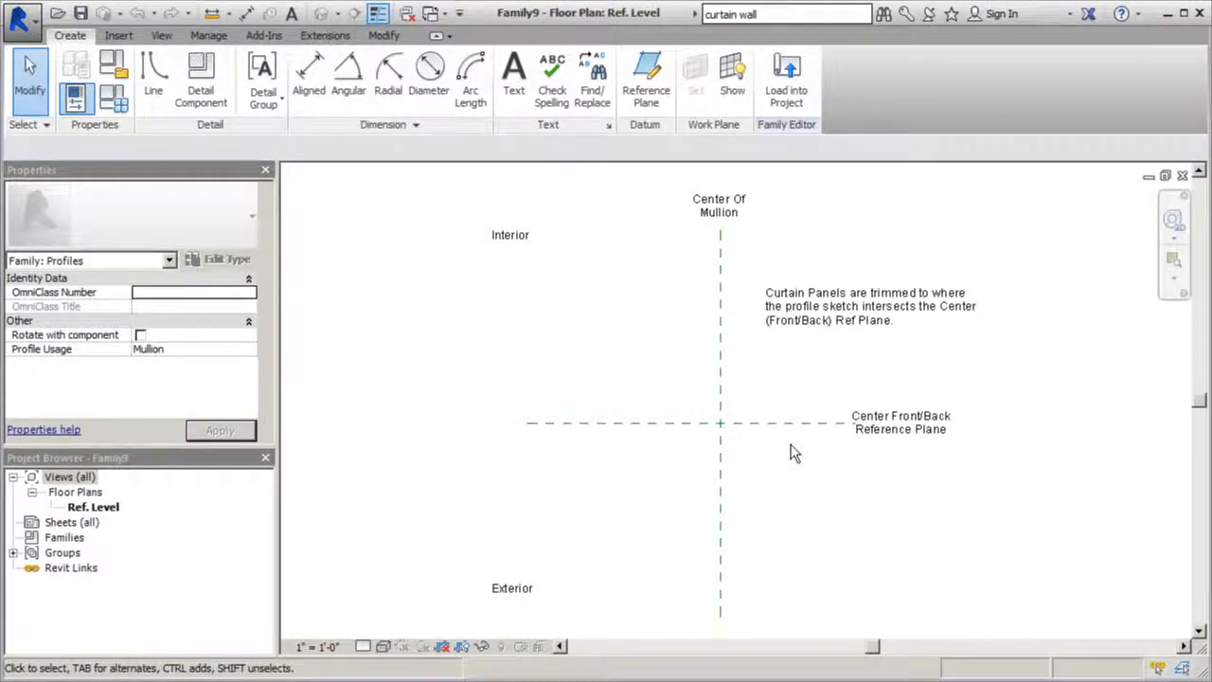
# Sketch a rectangle about 4" wide and 6" deep on the interior side, left of the Center Of Mullion plane
pyautogui.click(154, 72)
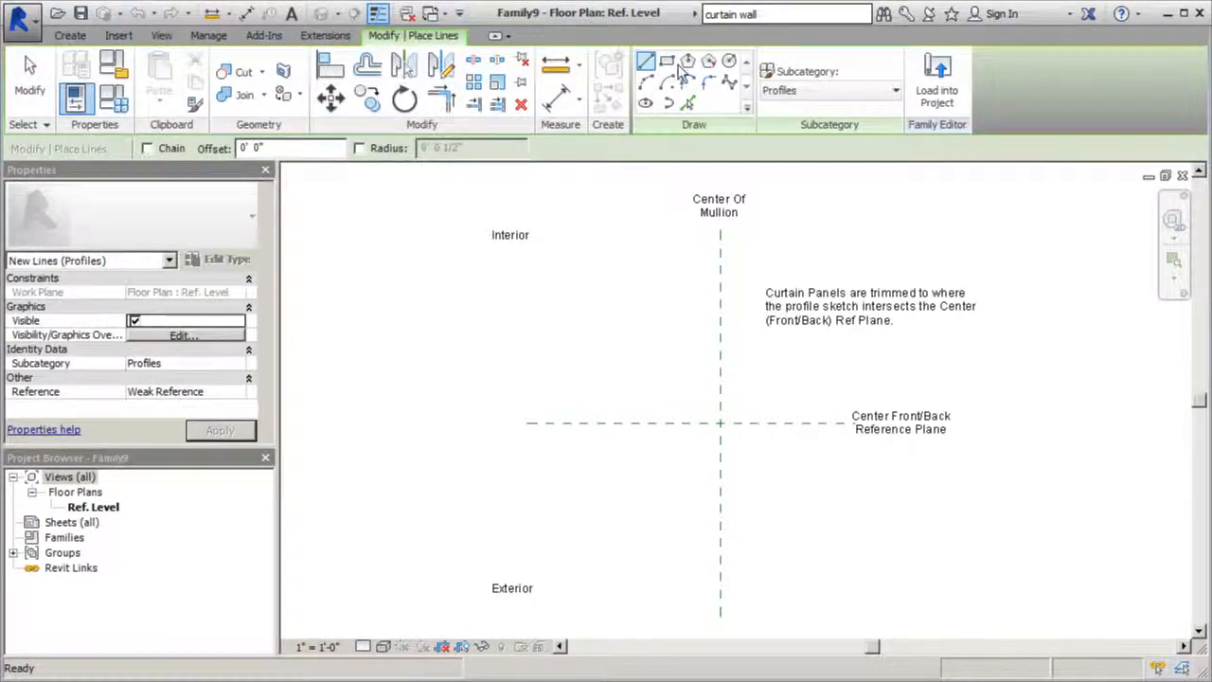
pyautogui.click(667, 61)
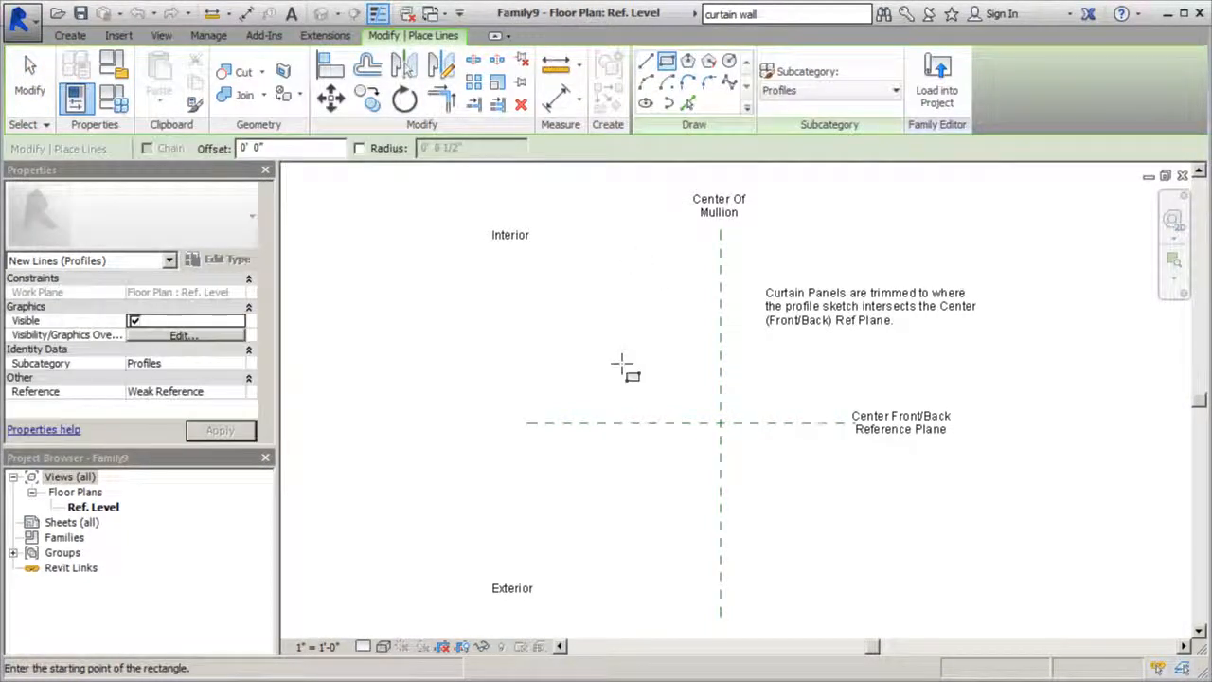
pyautogui.click(622, 363)
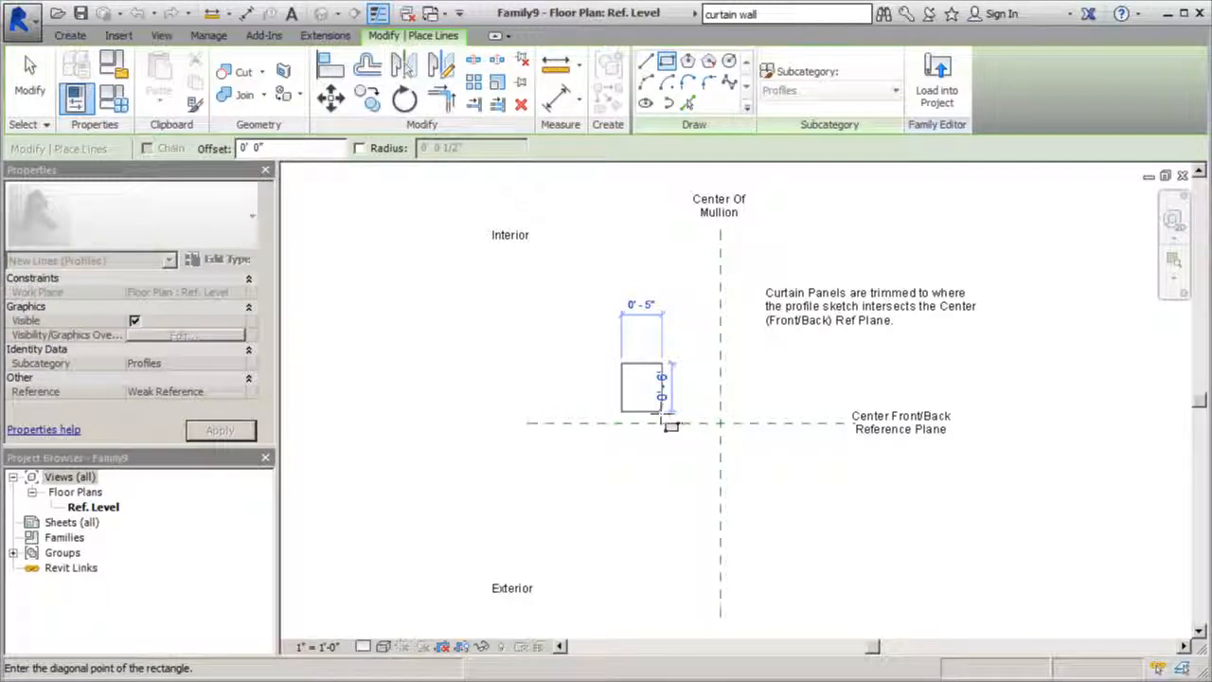
pyautogui.click(653, 411)
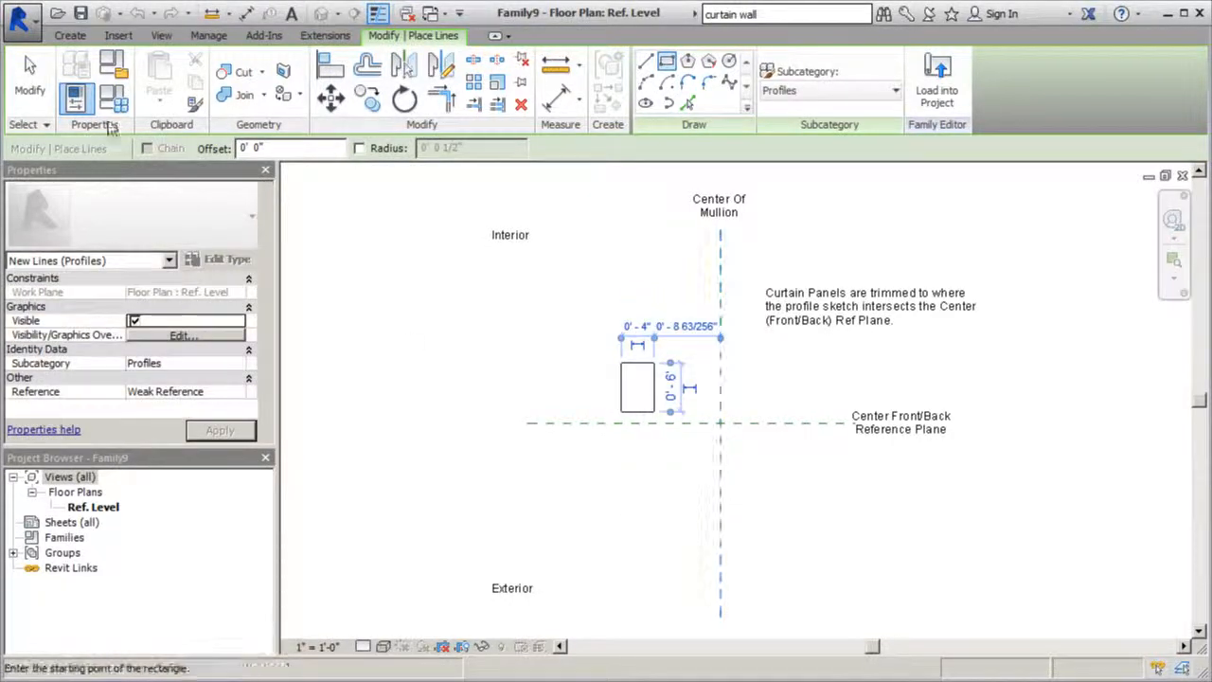
pyautogui.click(29, 80)
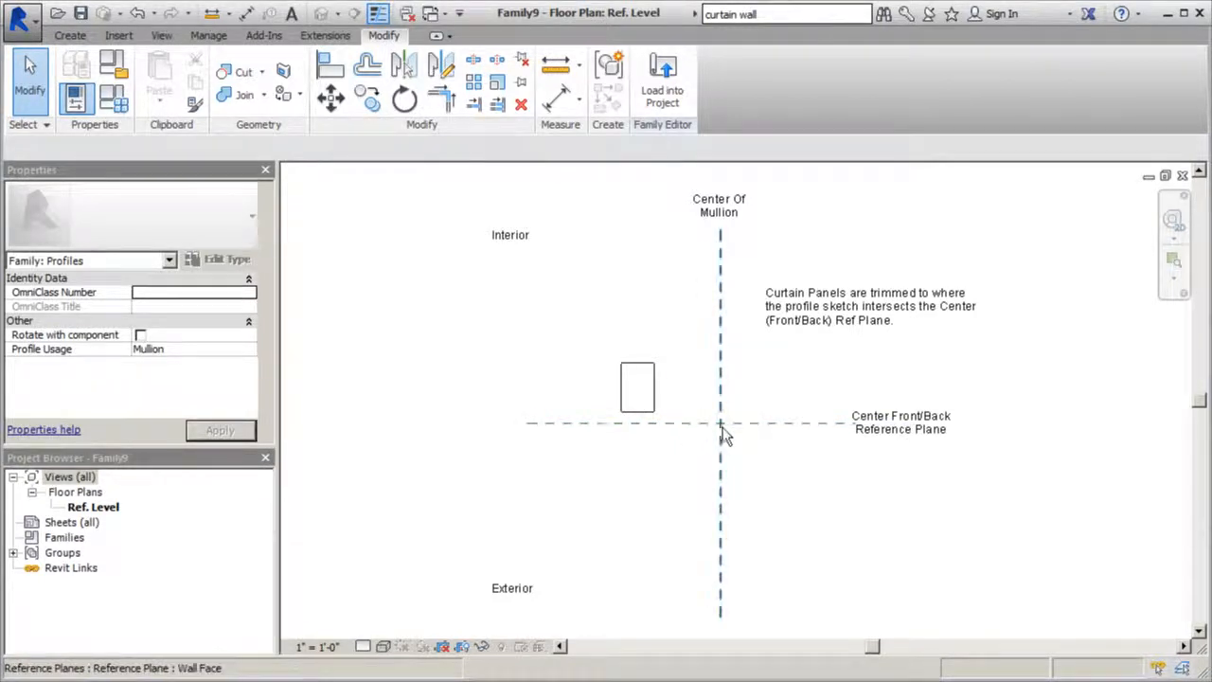
# Move the whole rectangle horizontally by its midpoint so it is centred on the Center Of Mullion plane
pyautogui.moveTo(605, 343); pyautogui.dragTo(709, 427)
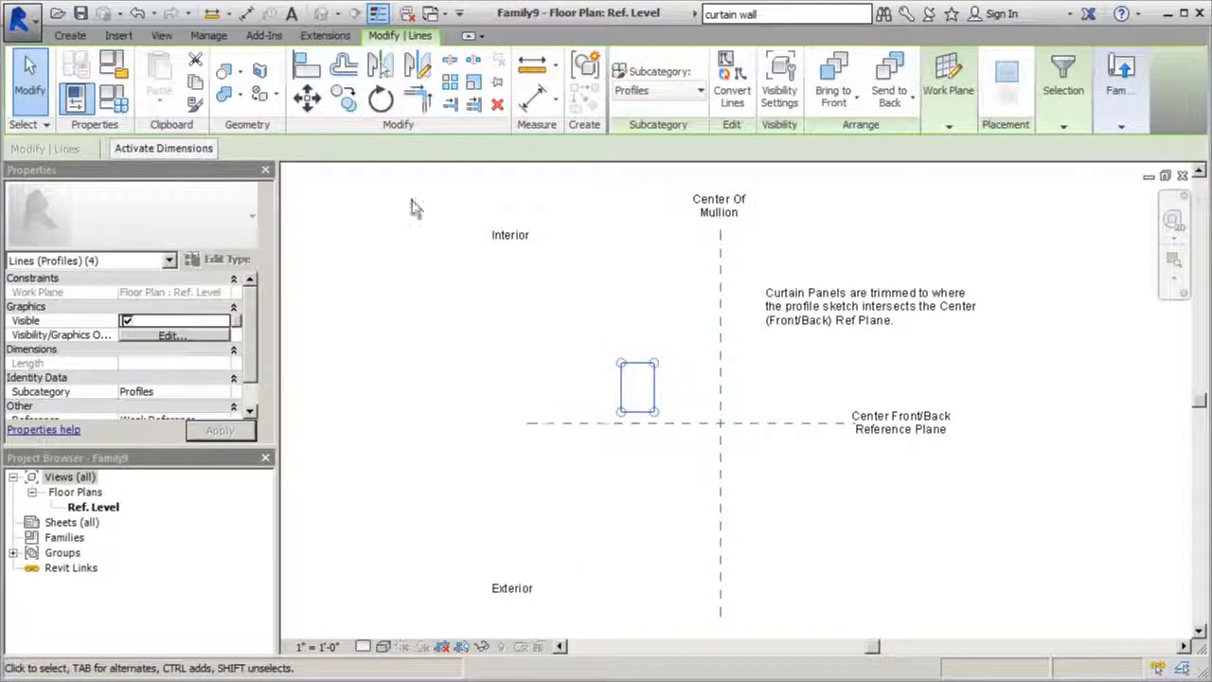
pyautogui.click(306, 97)
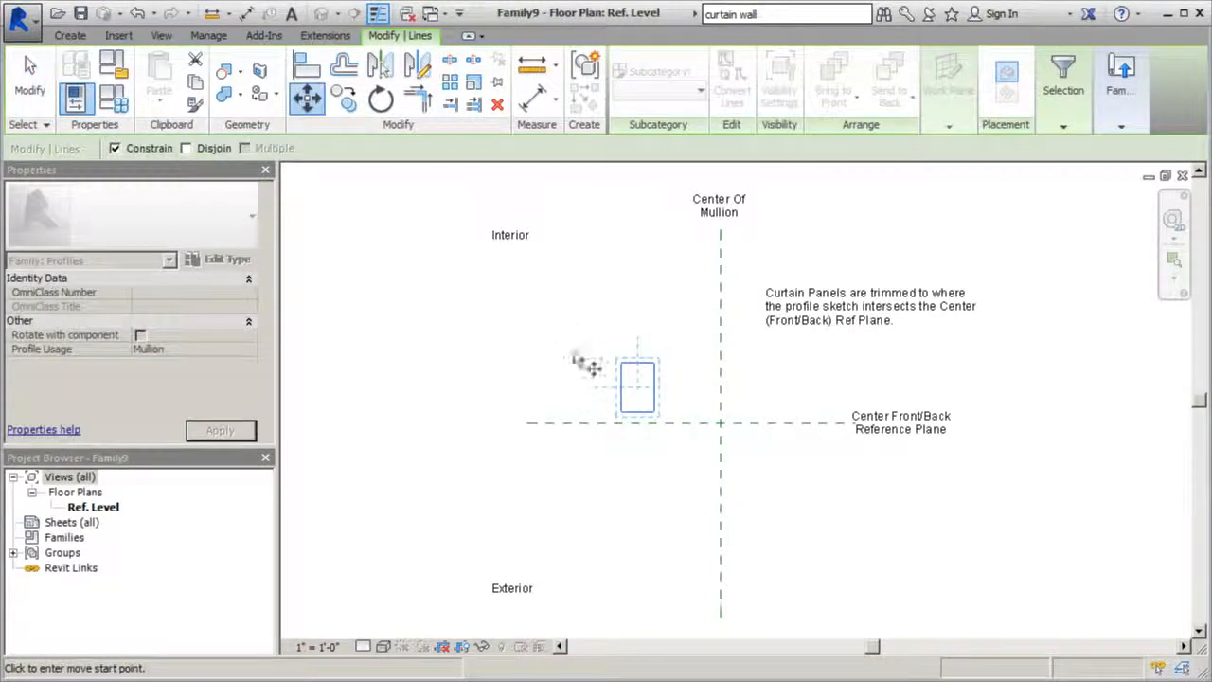
pyautogui.click(655, 388)
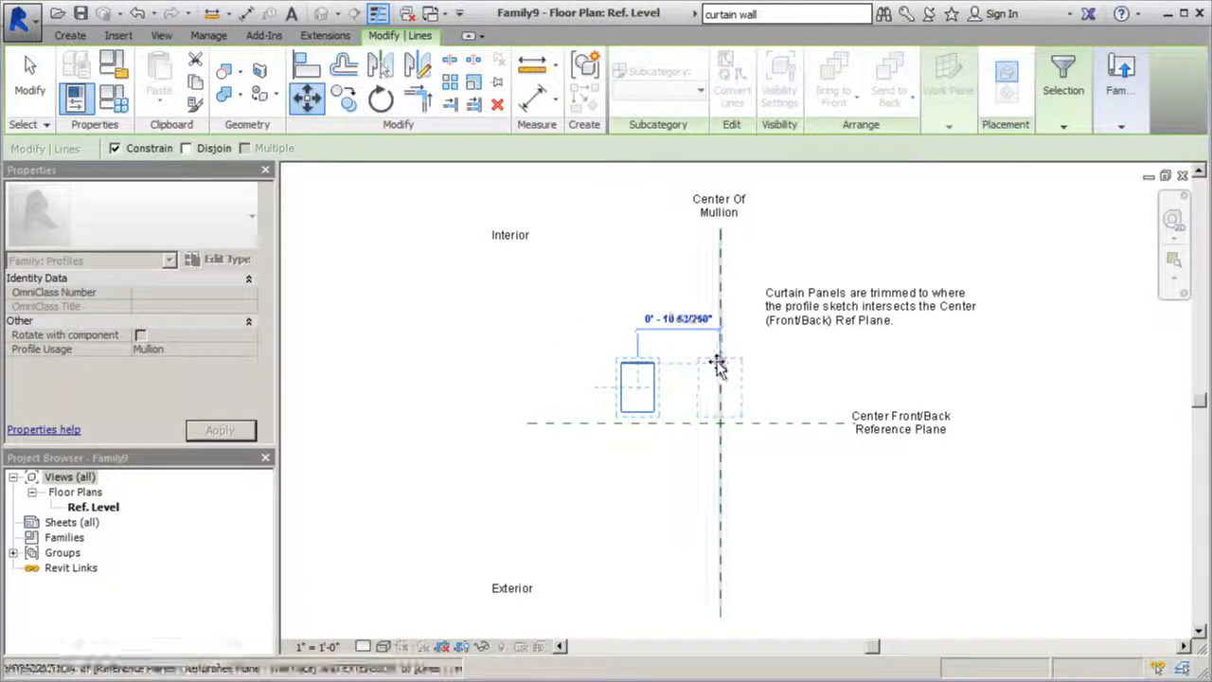
pyautogui.click(718, 361)
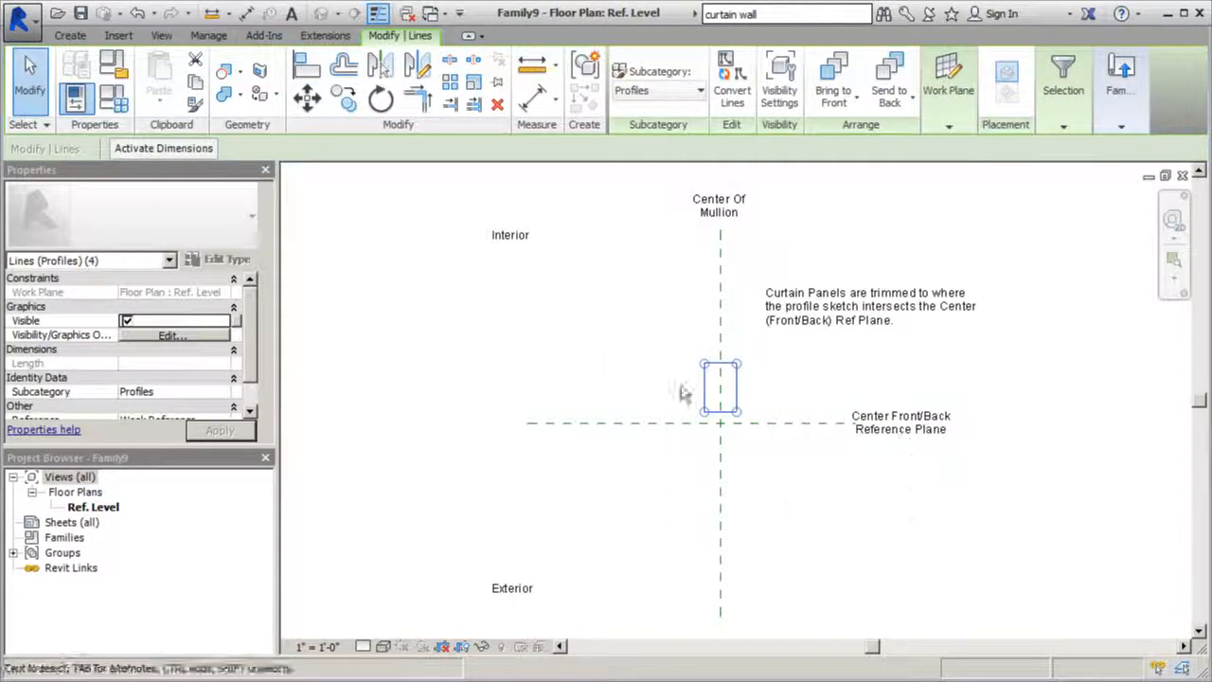
# Move the rectangle vertically by its side midpoint so it is centred on the Center Front/Back reference plane
pyautogui.click(306, 99)
pyautogui.scroll(4, 719, 393)
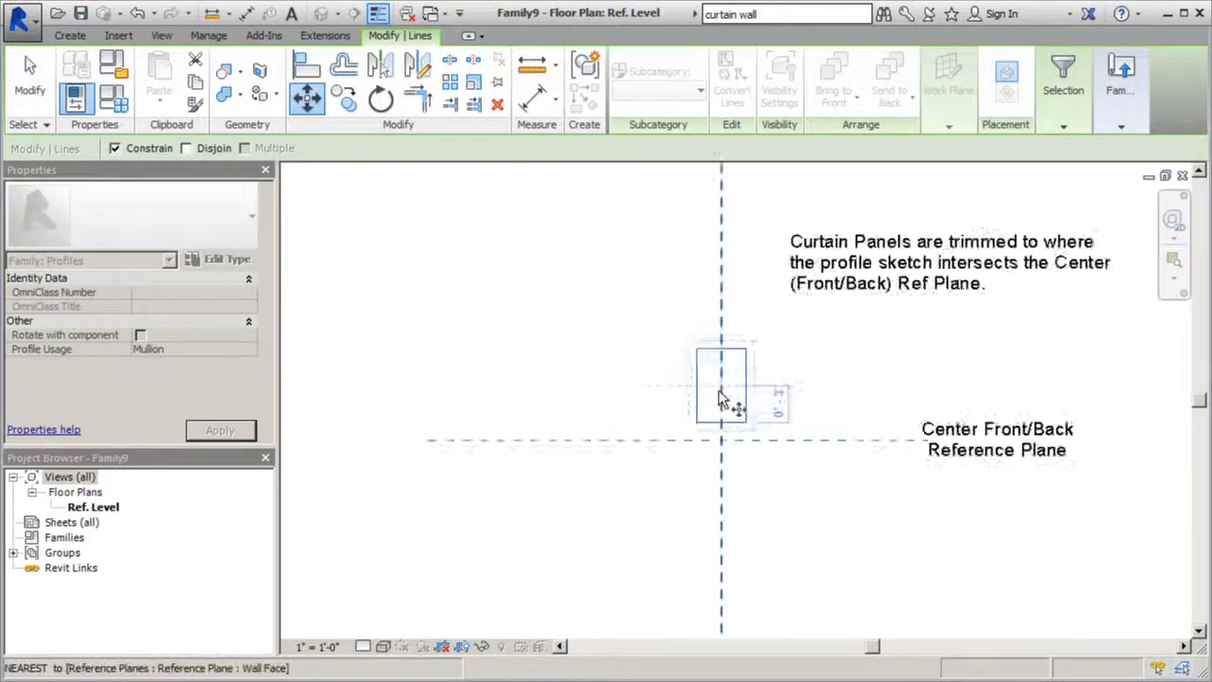
pyautogui.click(689, 383)
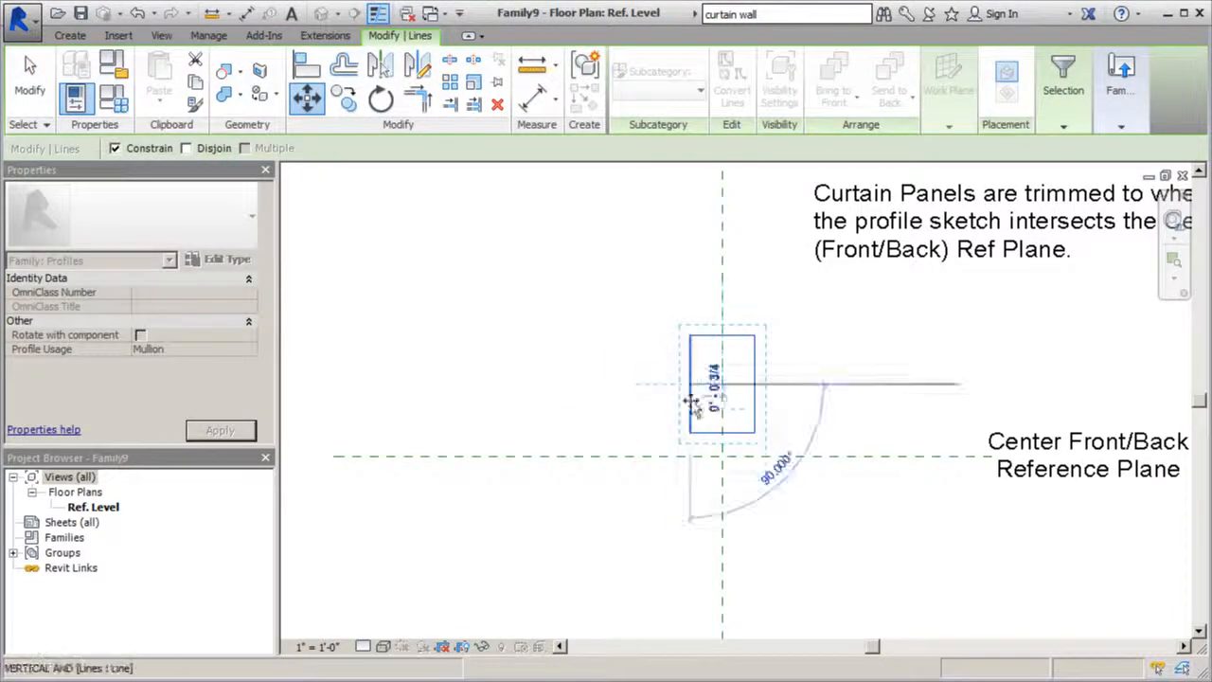
pyautogui.click(689, 456)
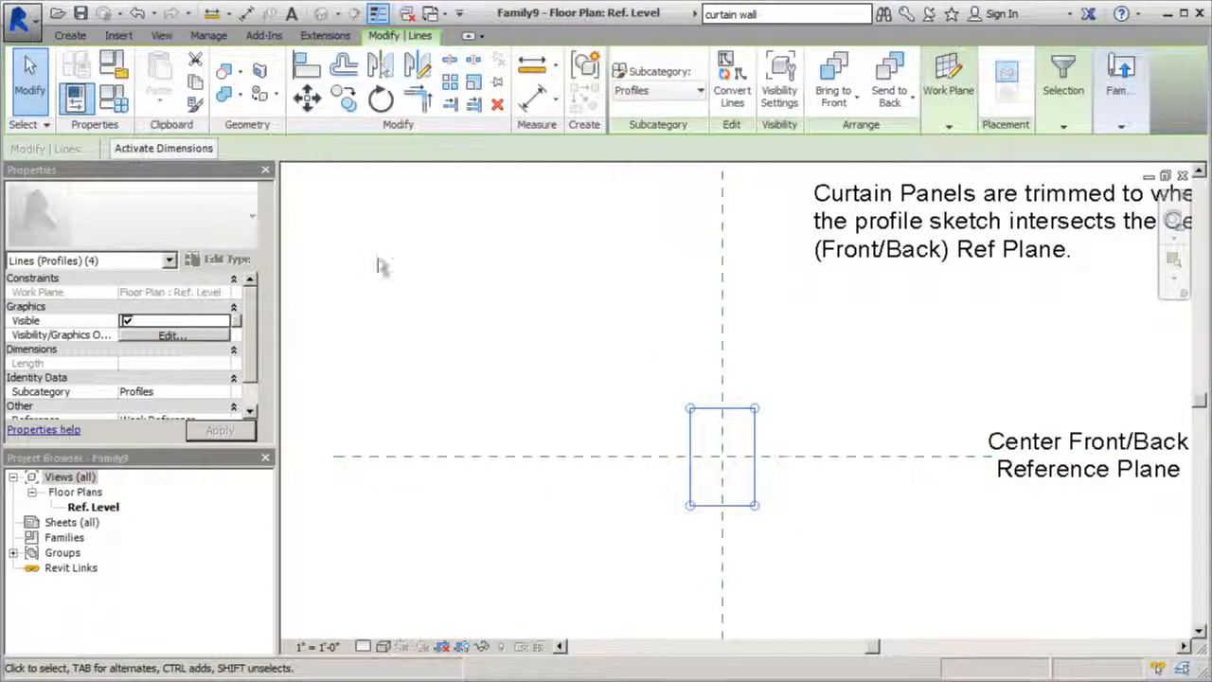
pyautogui.click(482, 275)
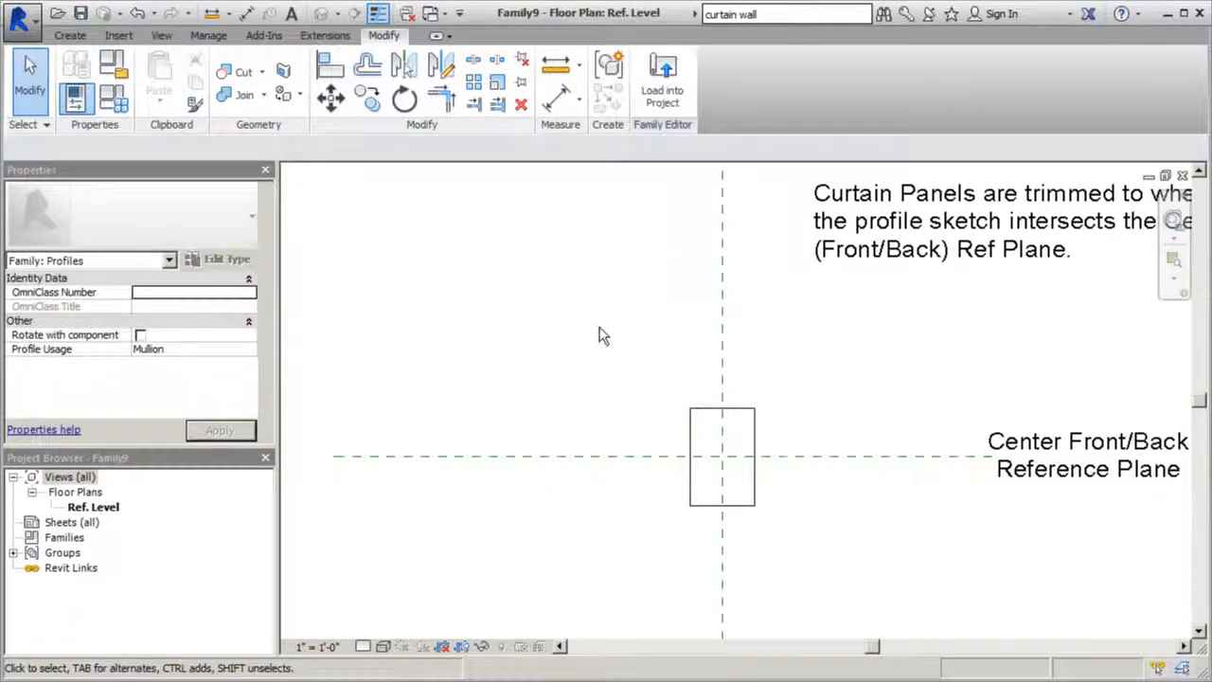
# Add two length type parameters named Depth and Width, grouped under Dimensions, to the mullion profile family
pyautogui.scroll(-2, 615, 372)
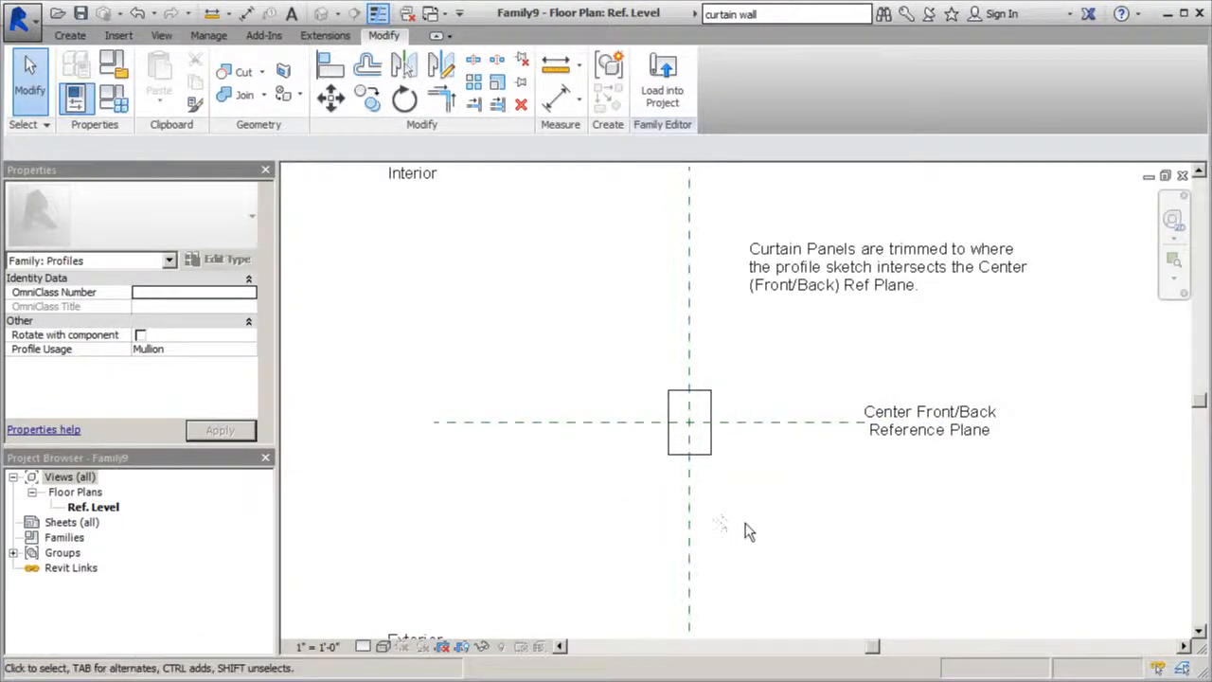
pyautogui.click(114, 97)
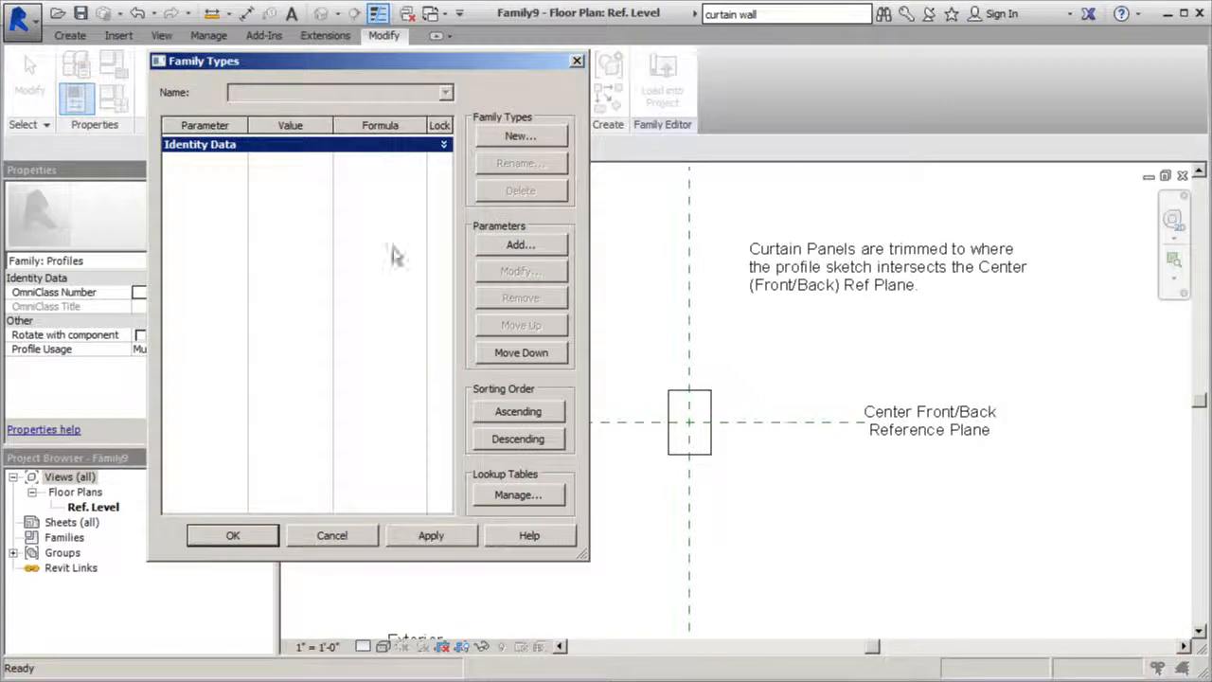
pyautogui.click(522, 245)
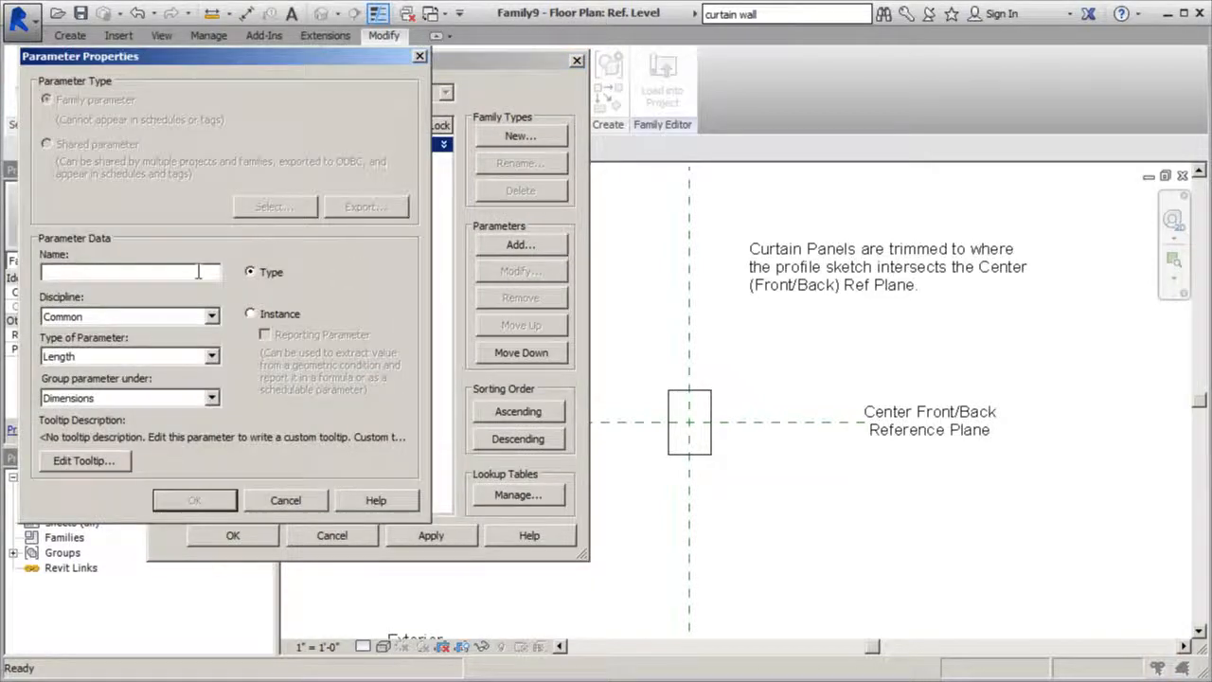
pyautogui.write('Dim')
pyautogui.write('th')
pyautogui.click(219, 501)
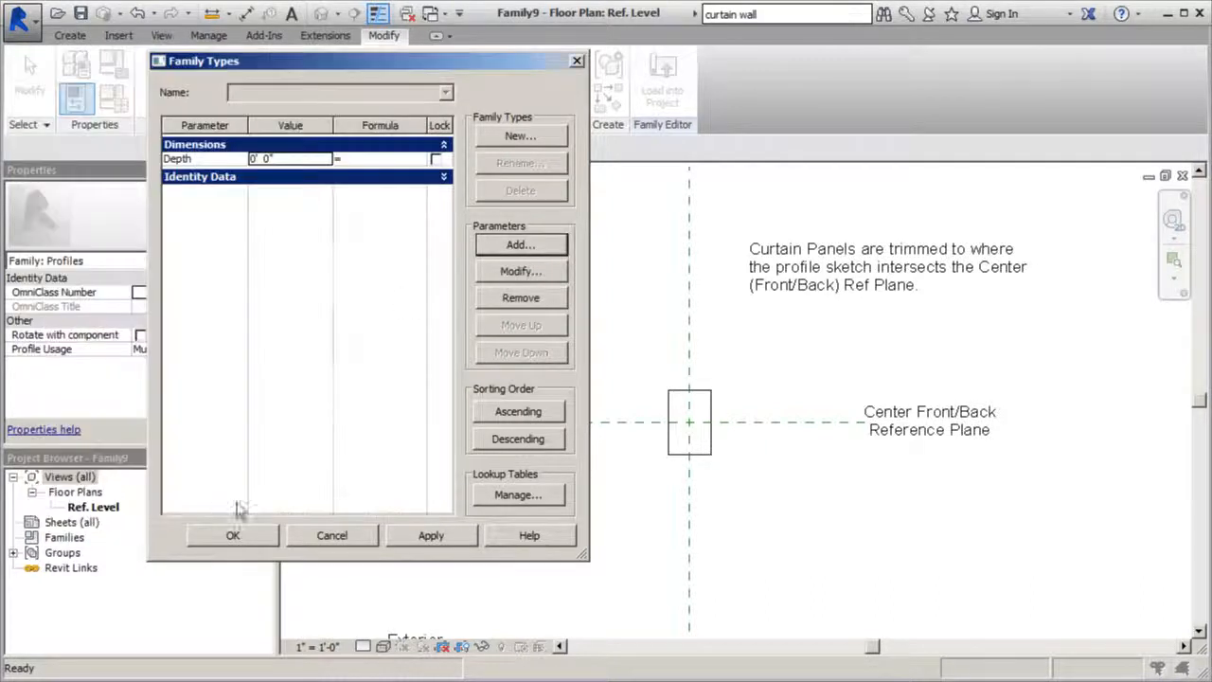
pyautogui.click(494, 249)
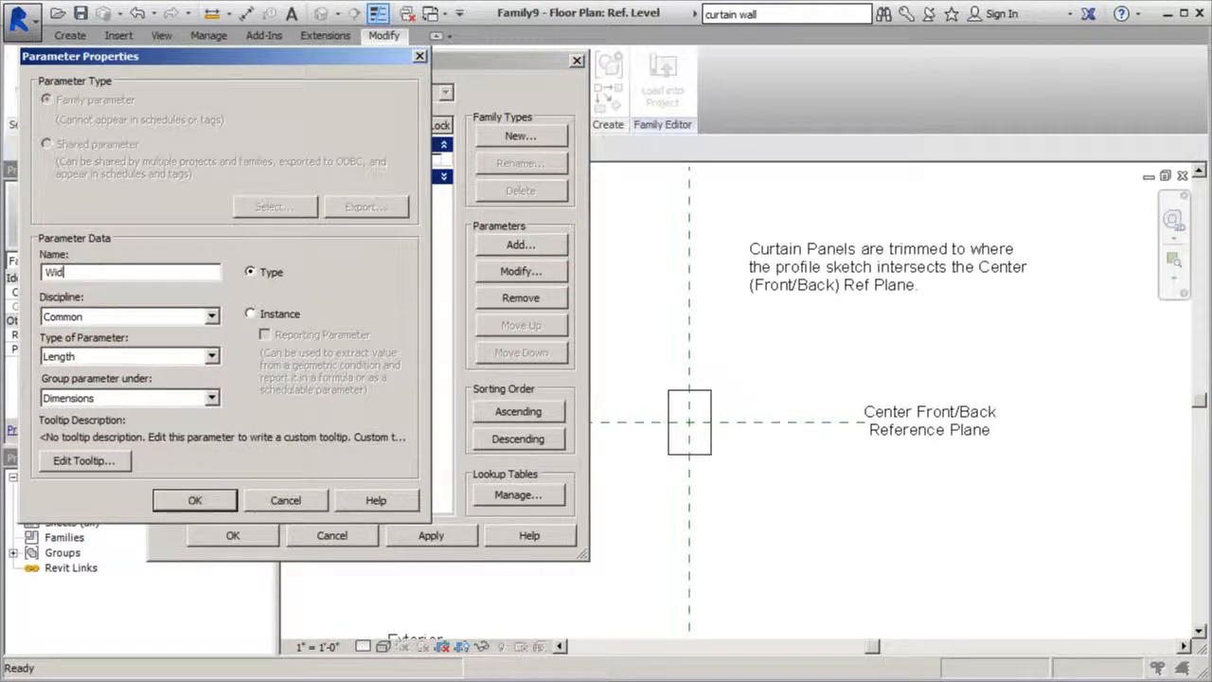
pyautogui.click(199, 500)
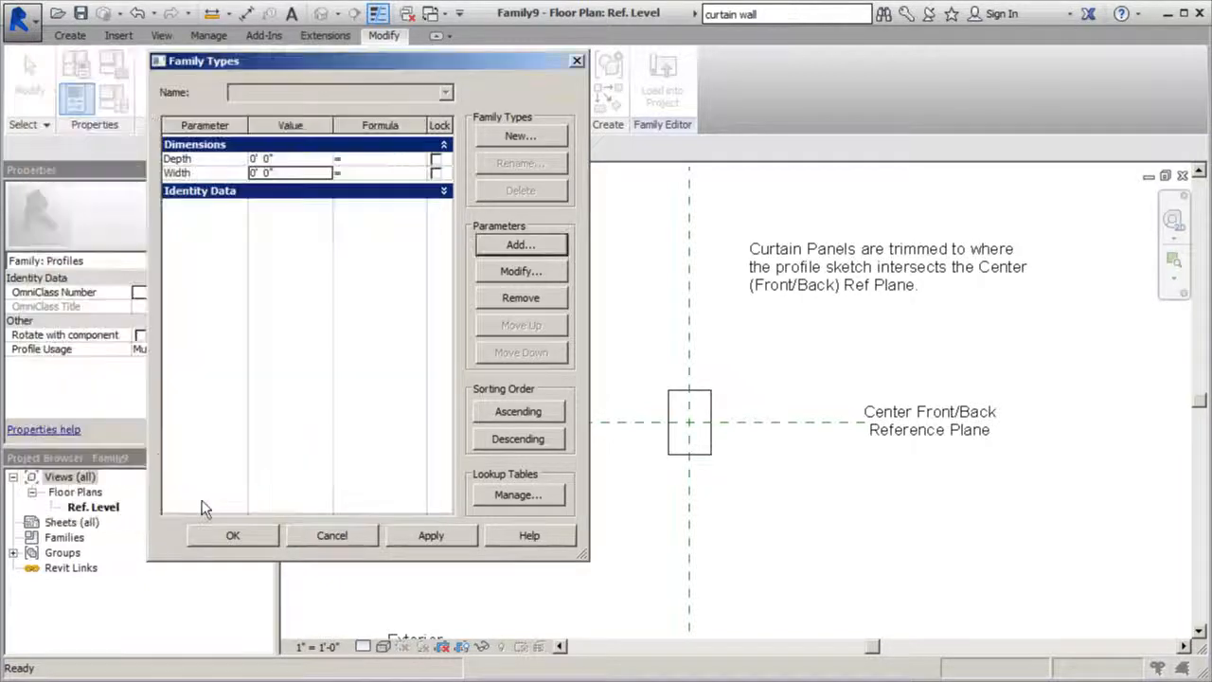
pyautogui.click(275, 542)
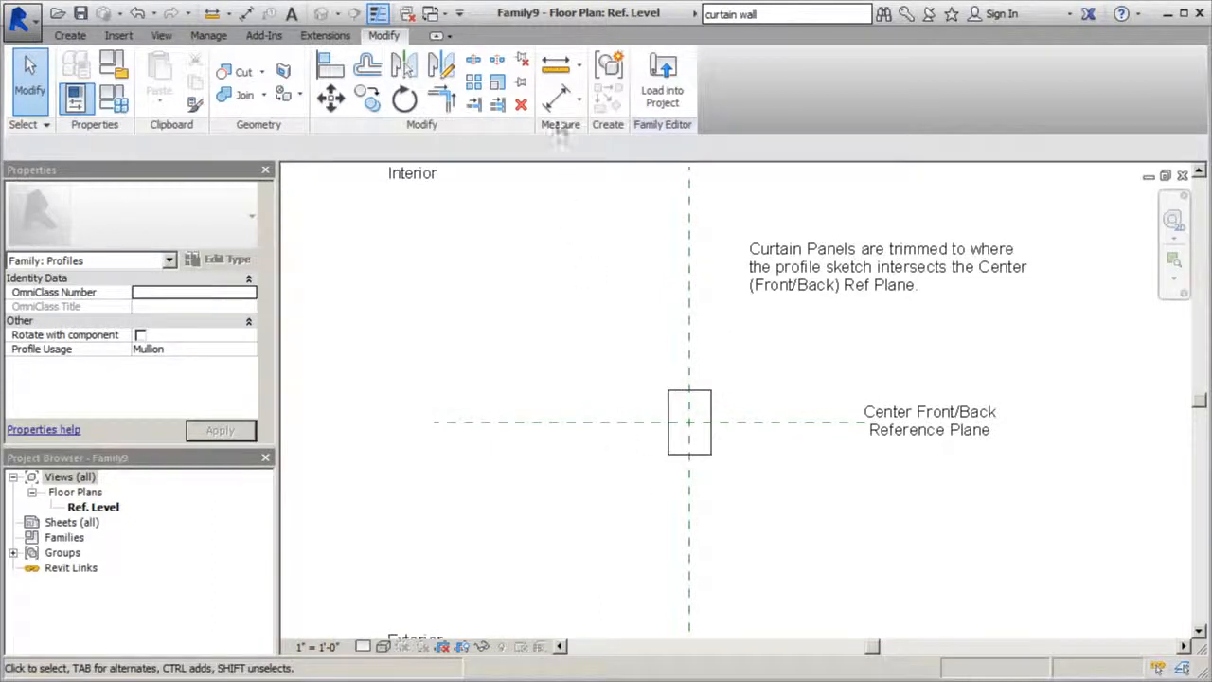
# Dimension the rectangle's upper and lower edges to the Center Front/Back plane and apply an equality constraint
pyautogui.click(556, 97)
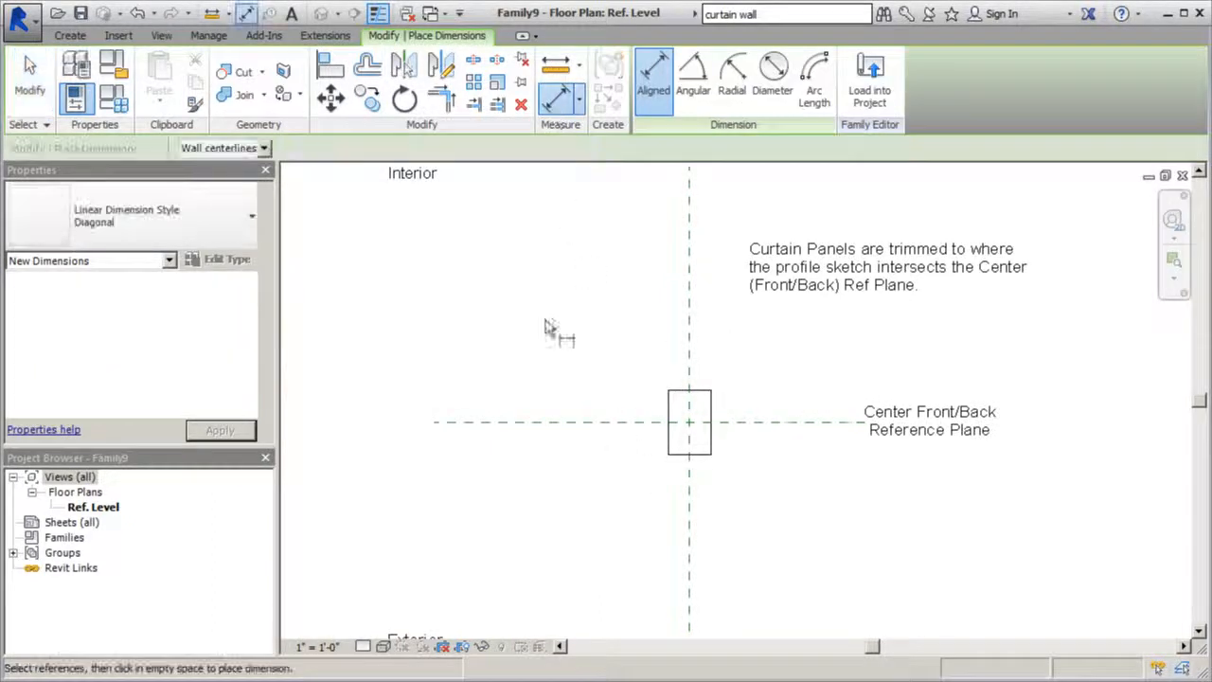
pyautogui.click(676, 456)
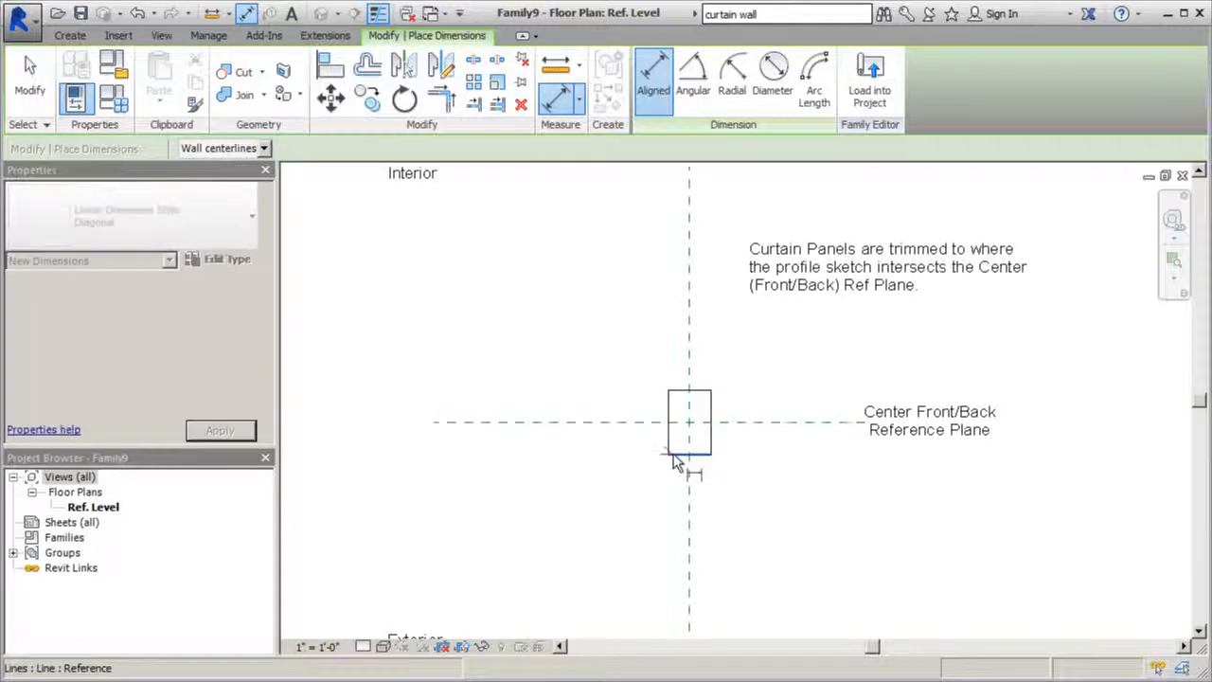
pyautogui.click(677, 398)
pyautogui.click(616, 402)
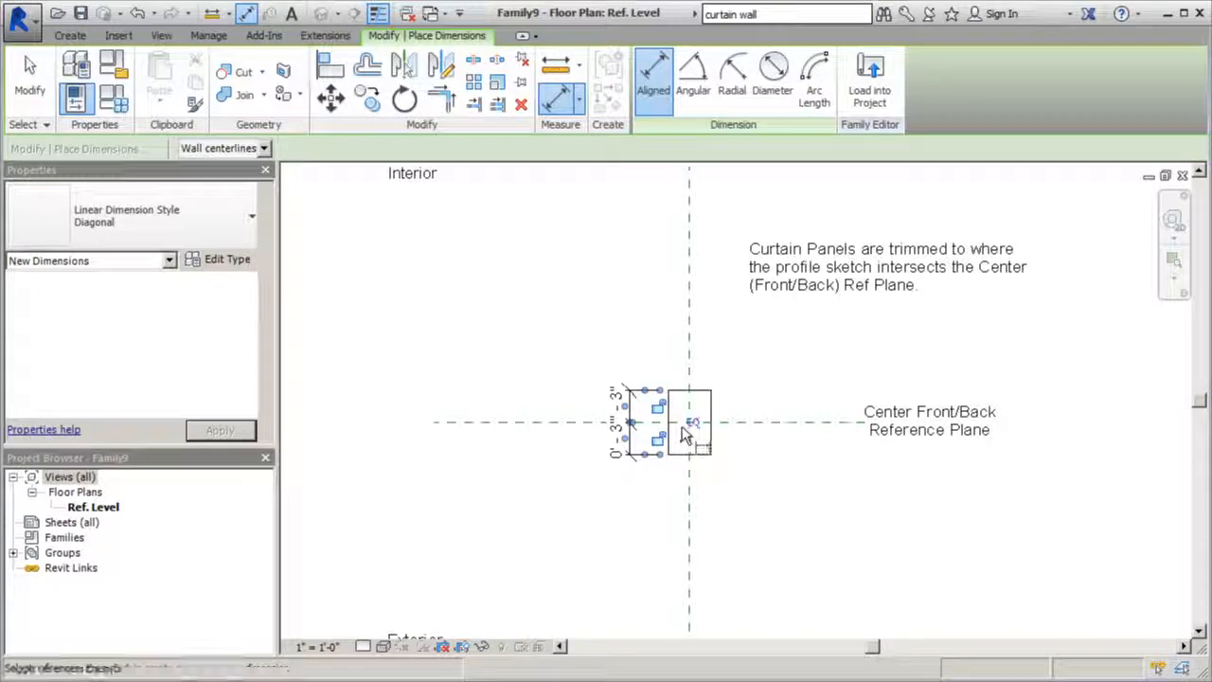
pyautogui.click(690, 424)
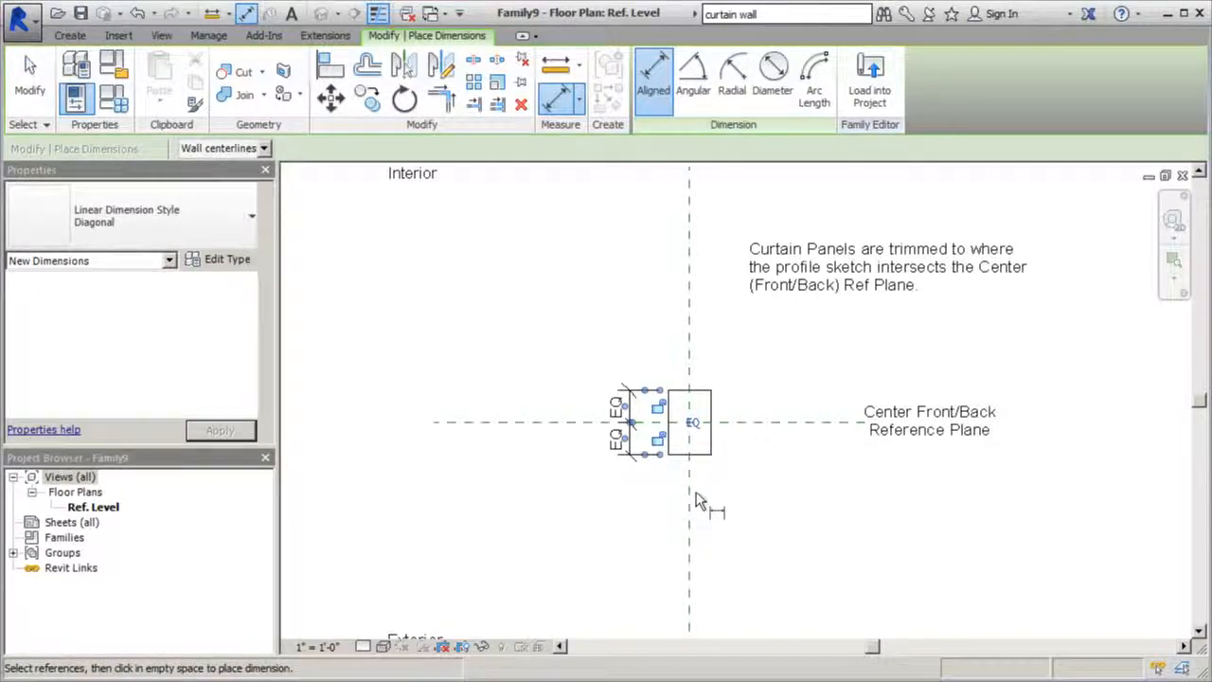
# Undo the rectangle's vertical equality dimension and recreate it from the lower edge through the Center Front/Back plane to the upper edge
pyautogui.click(692, 422)
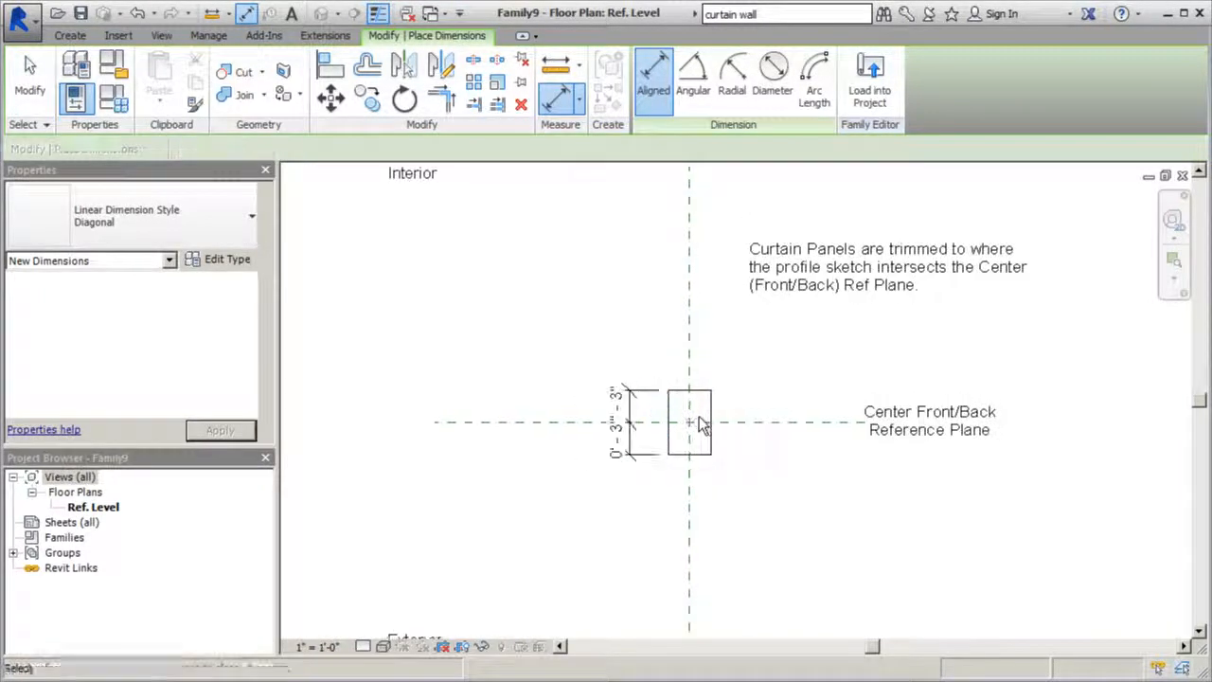
pyautogui.hotkey('ctrl', 'z')
pyautogui.scroll(1, 684, 405)
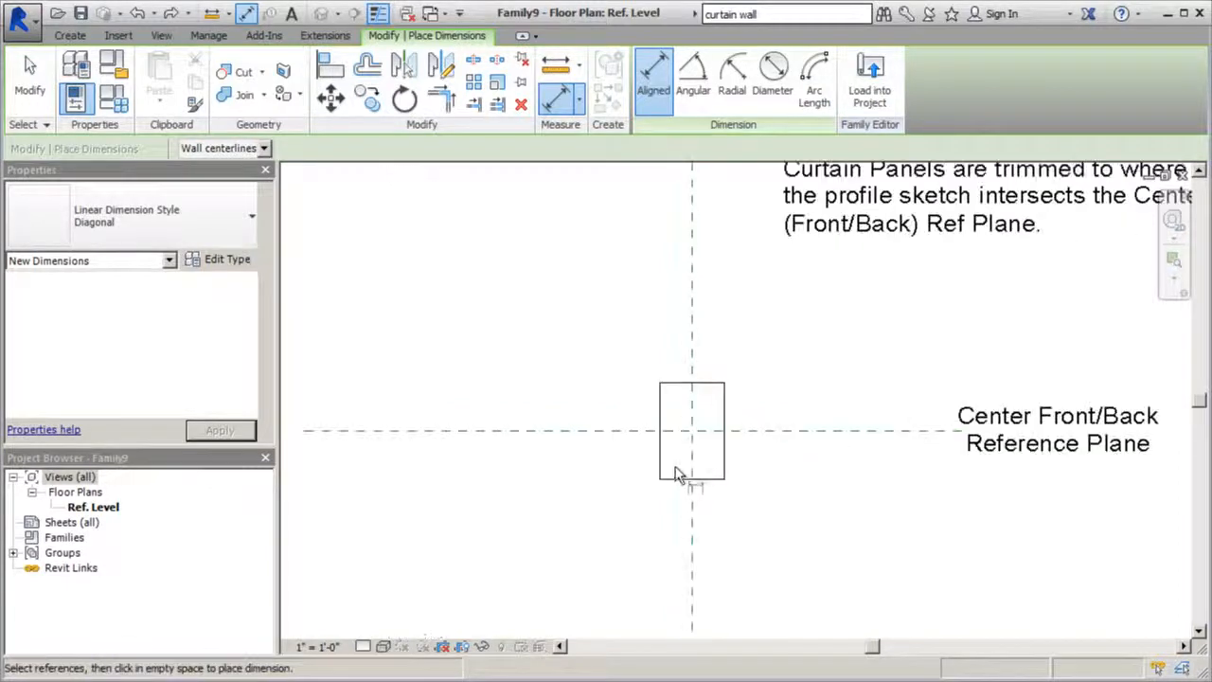
pyautogui.click(676, 479)
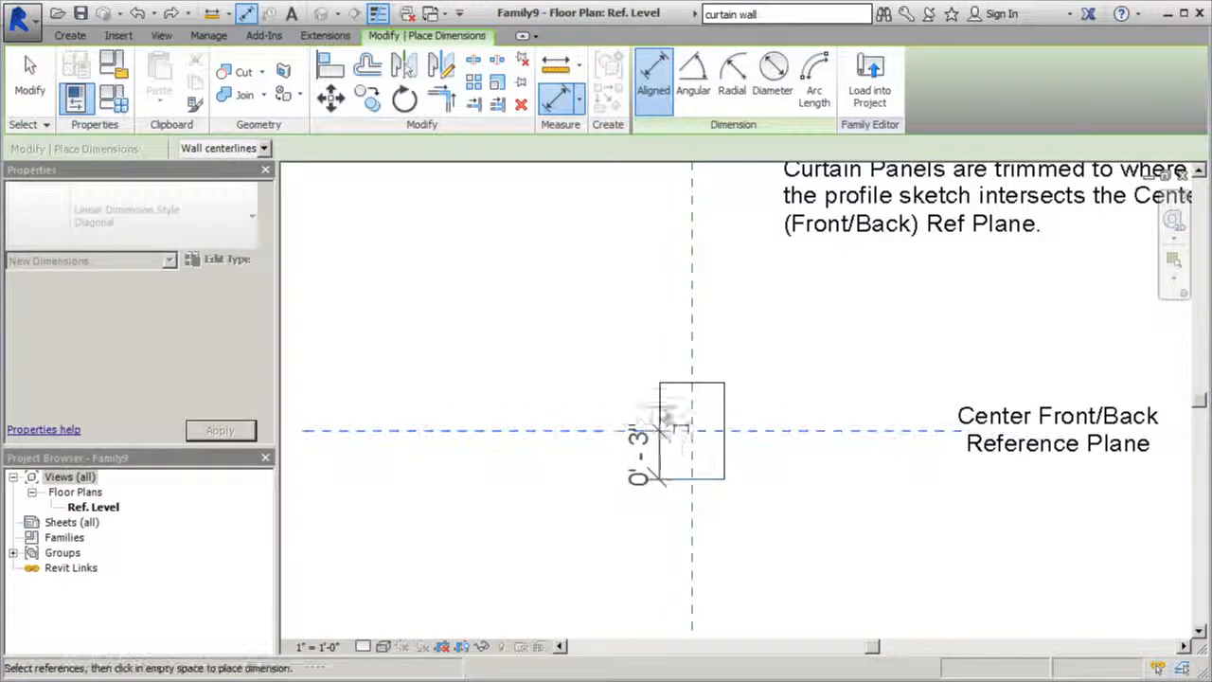
pyautogui.click(676, 382)
pyautogui.scroll(-2, 798, 393)
pyautogui.click(614, 383)
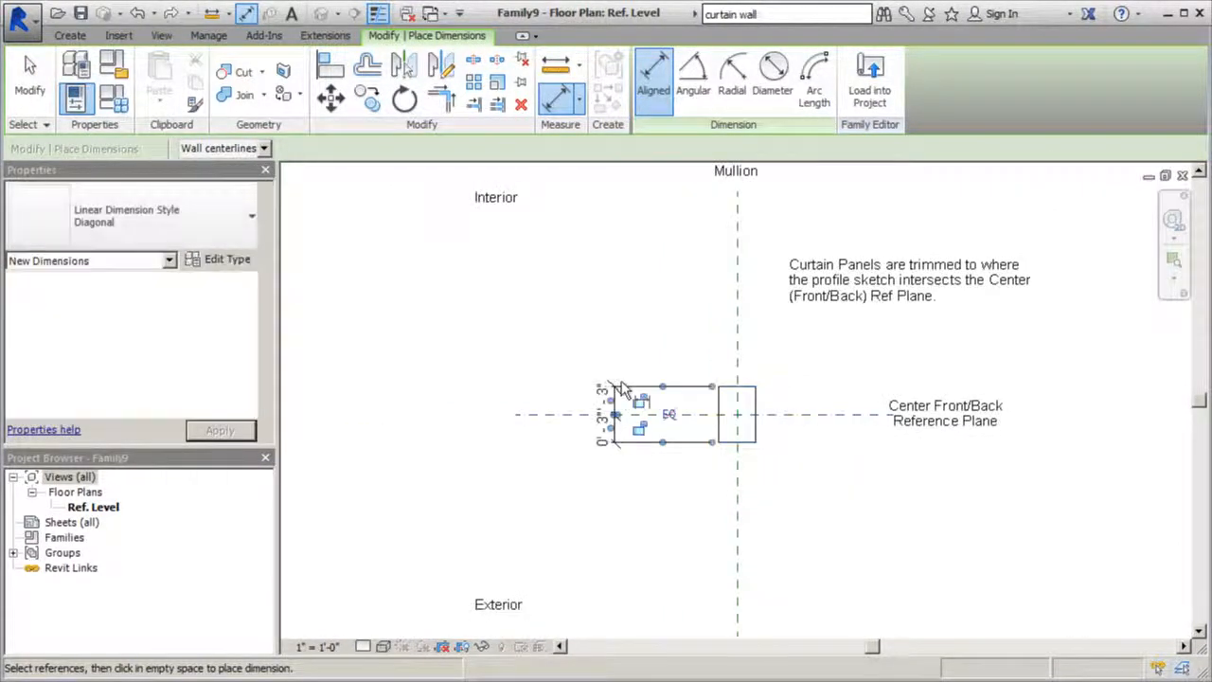
pyautogui.click(669, 415)
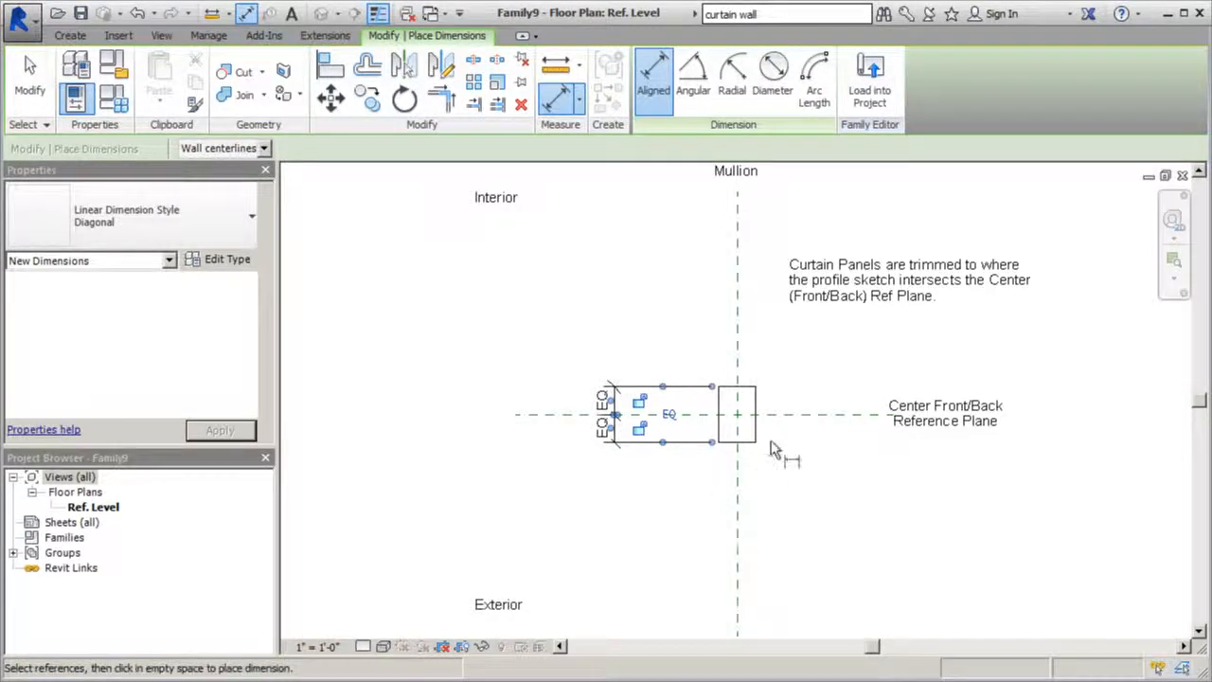
# Dimension the rectangle's two side edges to the Center Of Mullion plane and apply an equality constraint
pyautogui.click(728, 475)
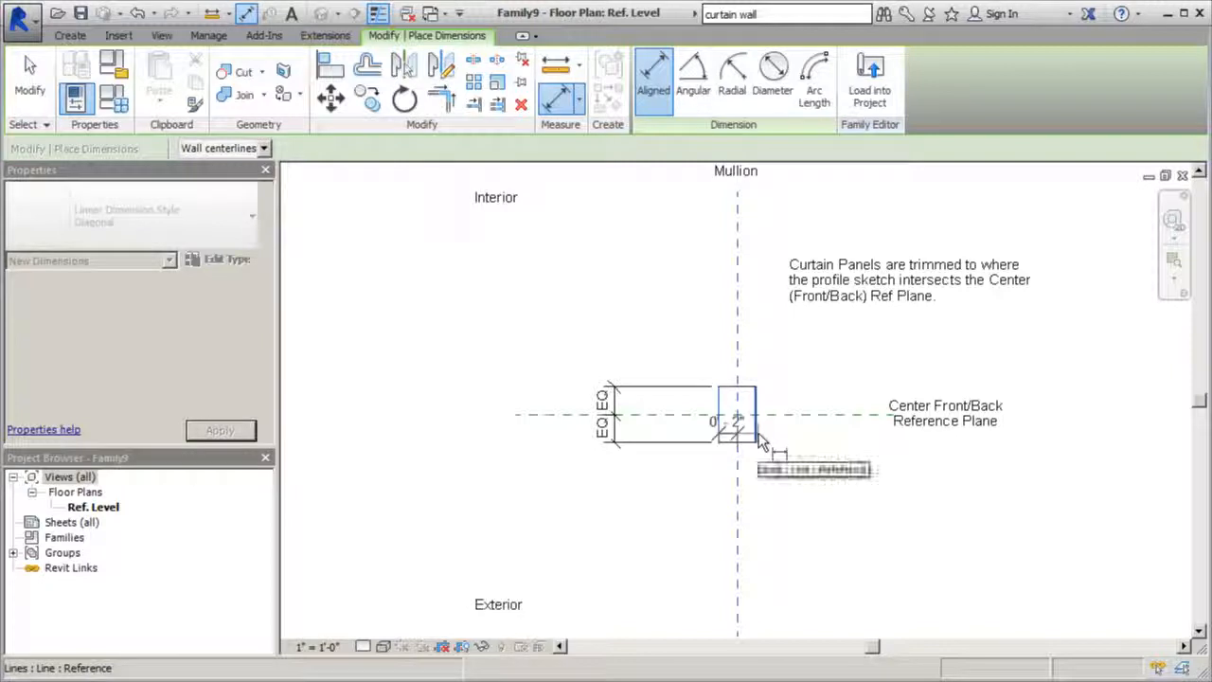
pyautogui.click(762, 445)
pyautogui.click(762, 549)
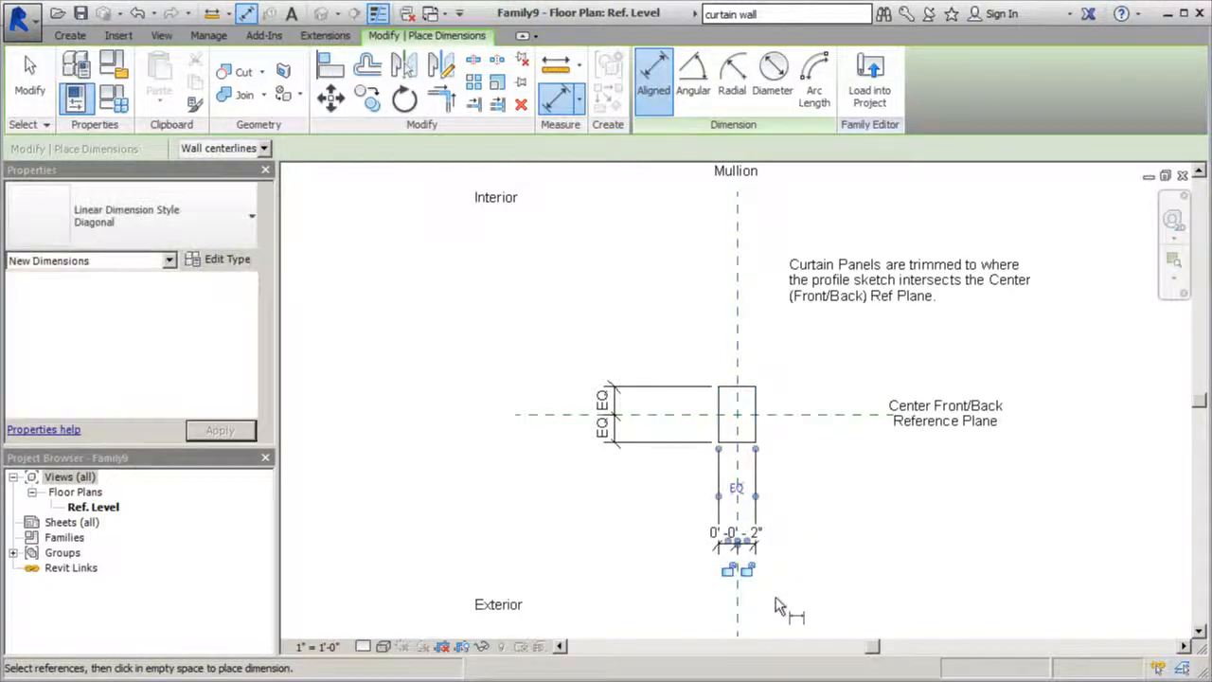
pyautogui.click(743, 502)
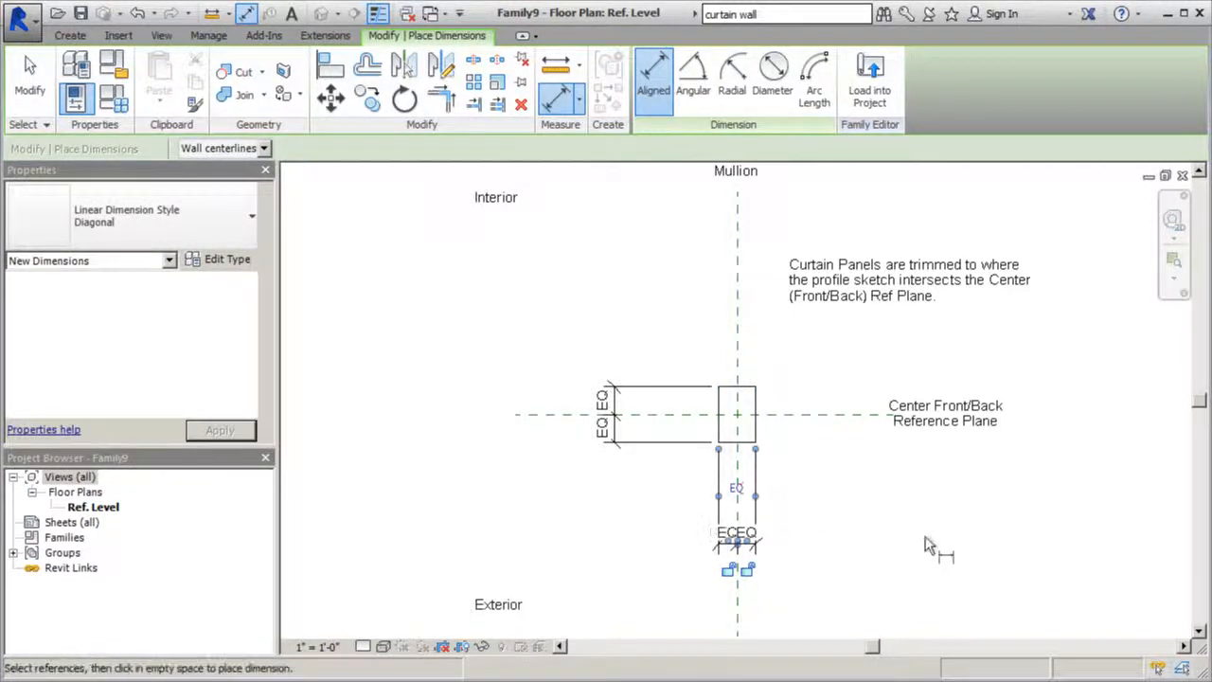
pyautogui.click(35, 106)
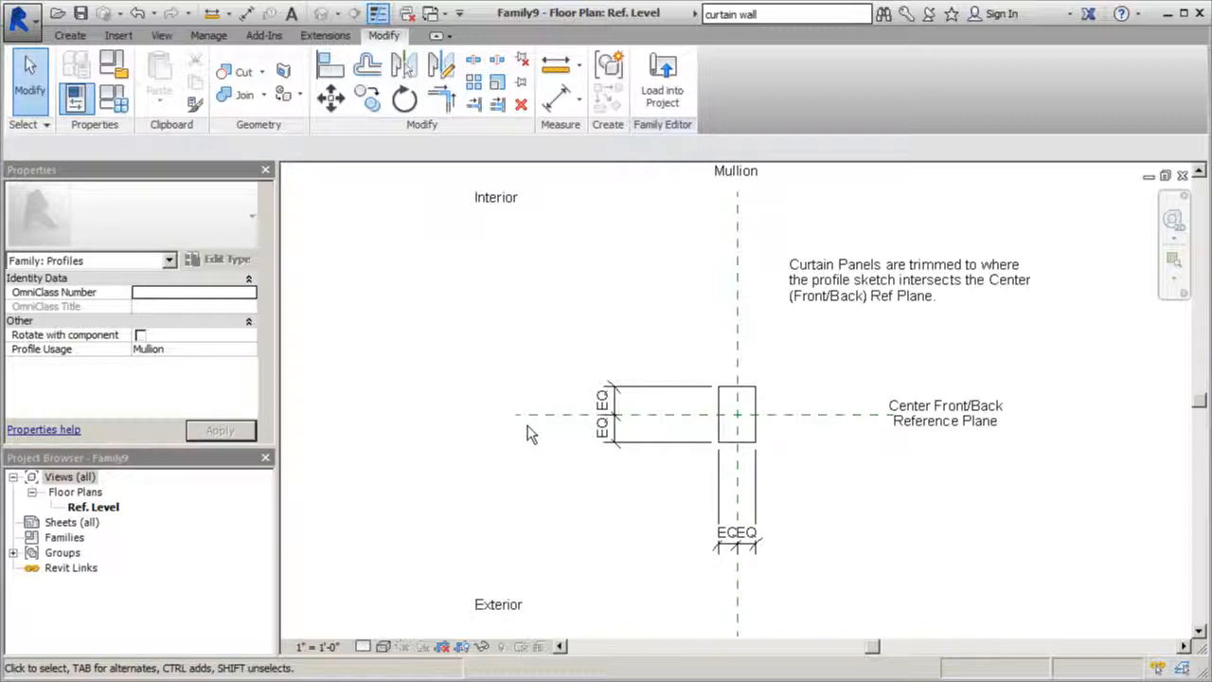
# Add overall aligned dimensions for the rectangle's height and width, placed outside the equality dimensions
pyautogui.click(557, 96)
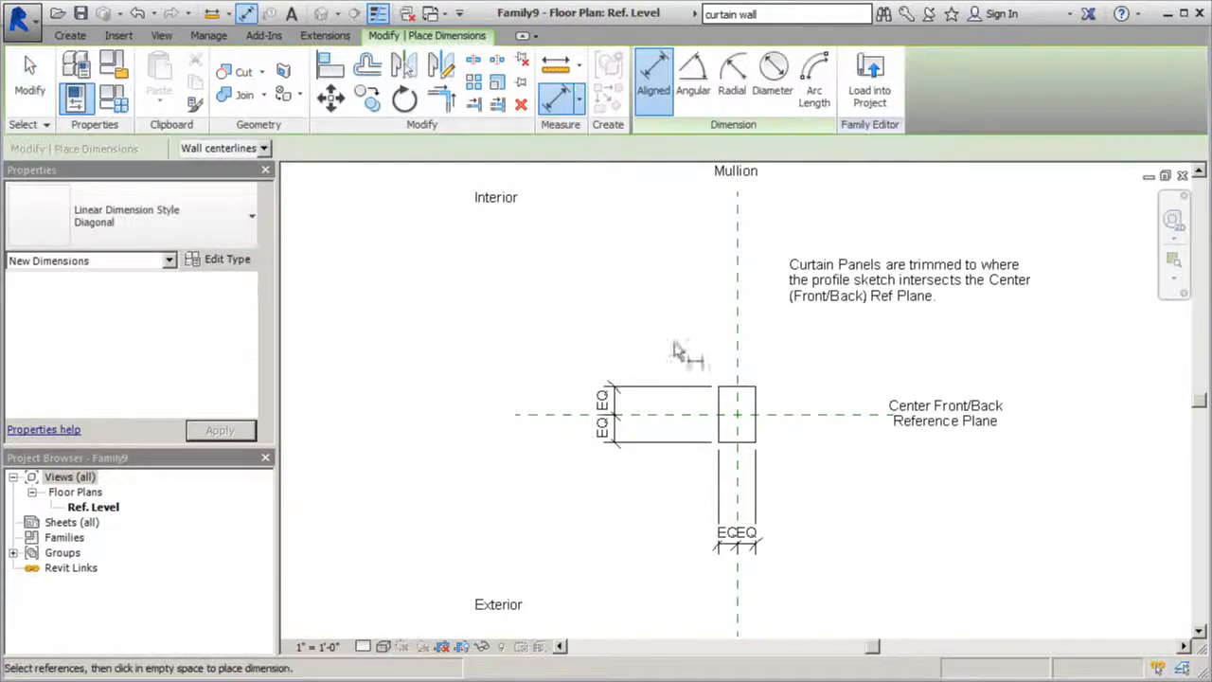
pyautogui.click(727, 398)
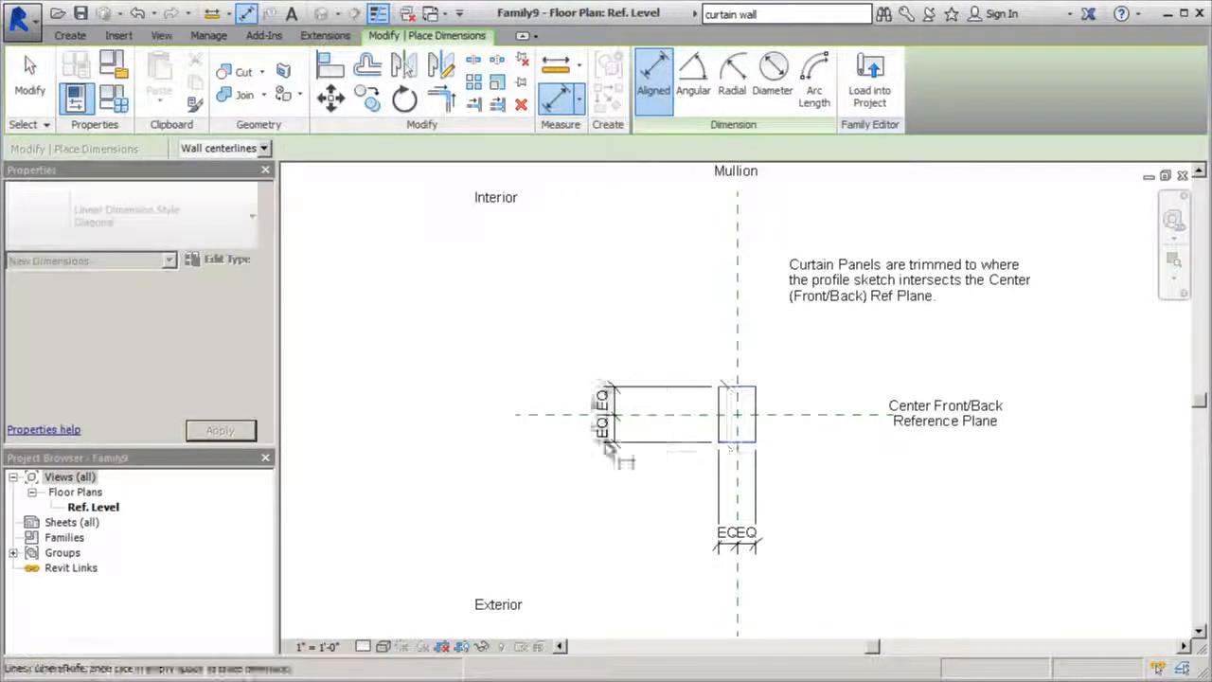
pyautogui.click(564, 452)
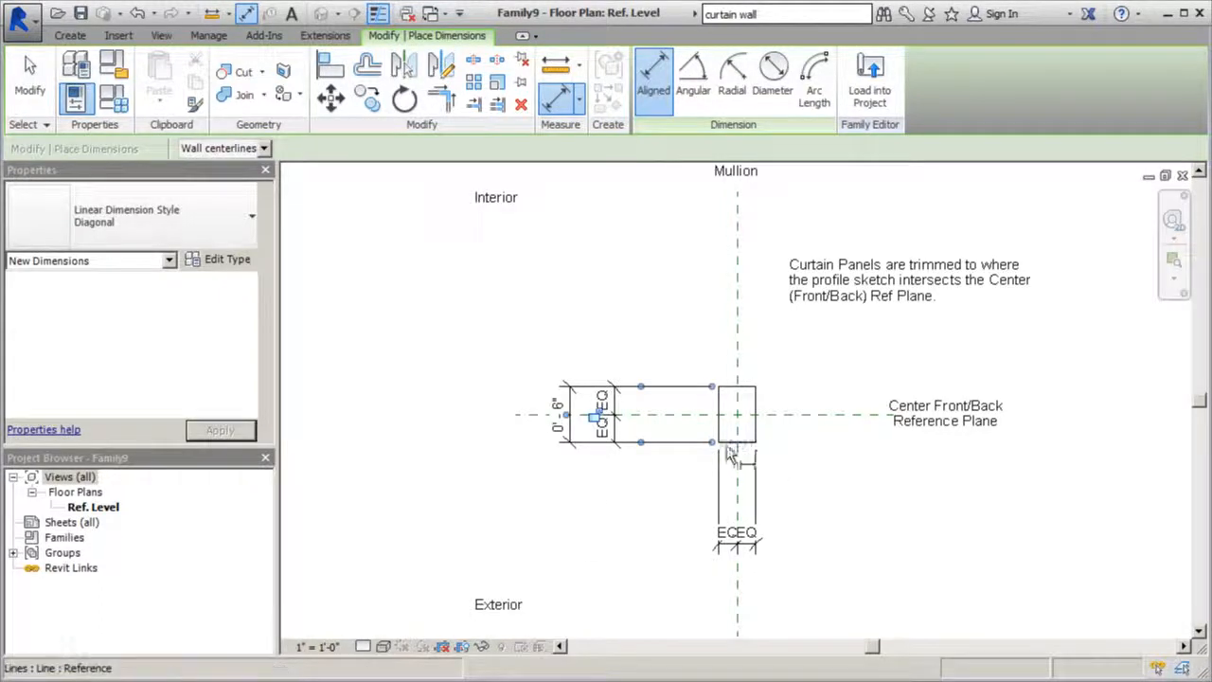
pyautogui.click(720, 416)
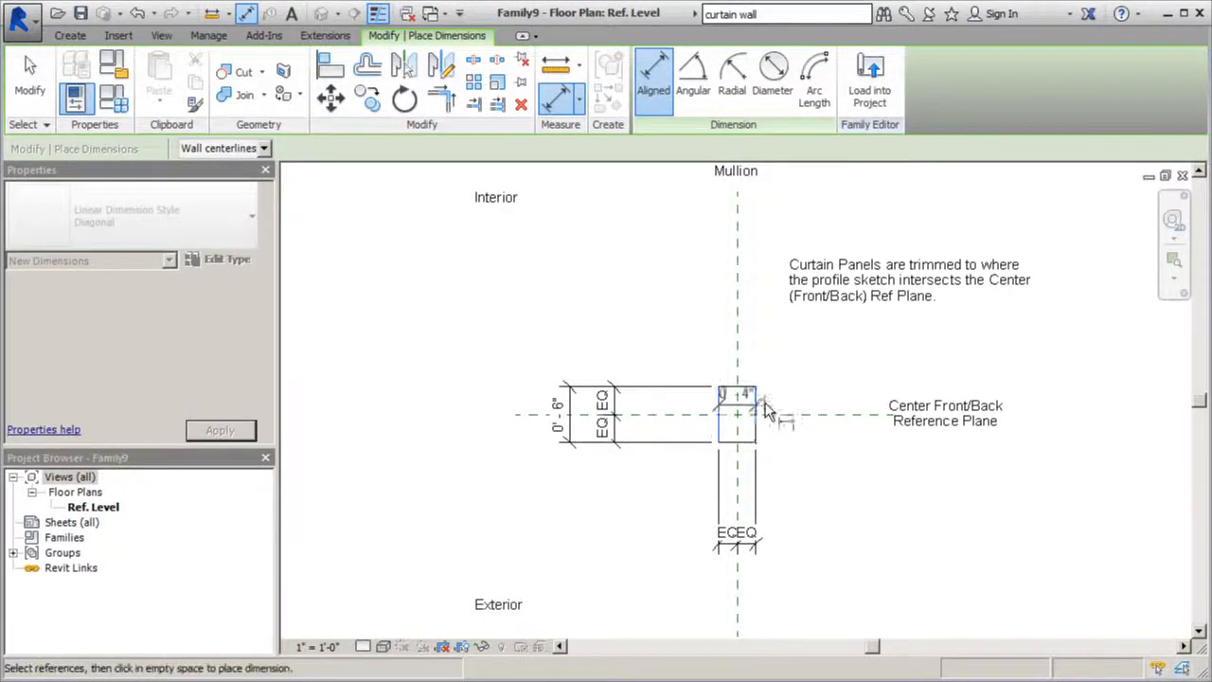
pyautogui.scroll(-1, 767, 409)
pyautogui.click(770, 541)
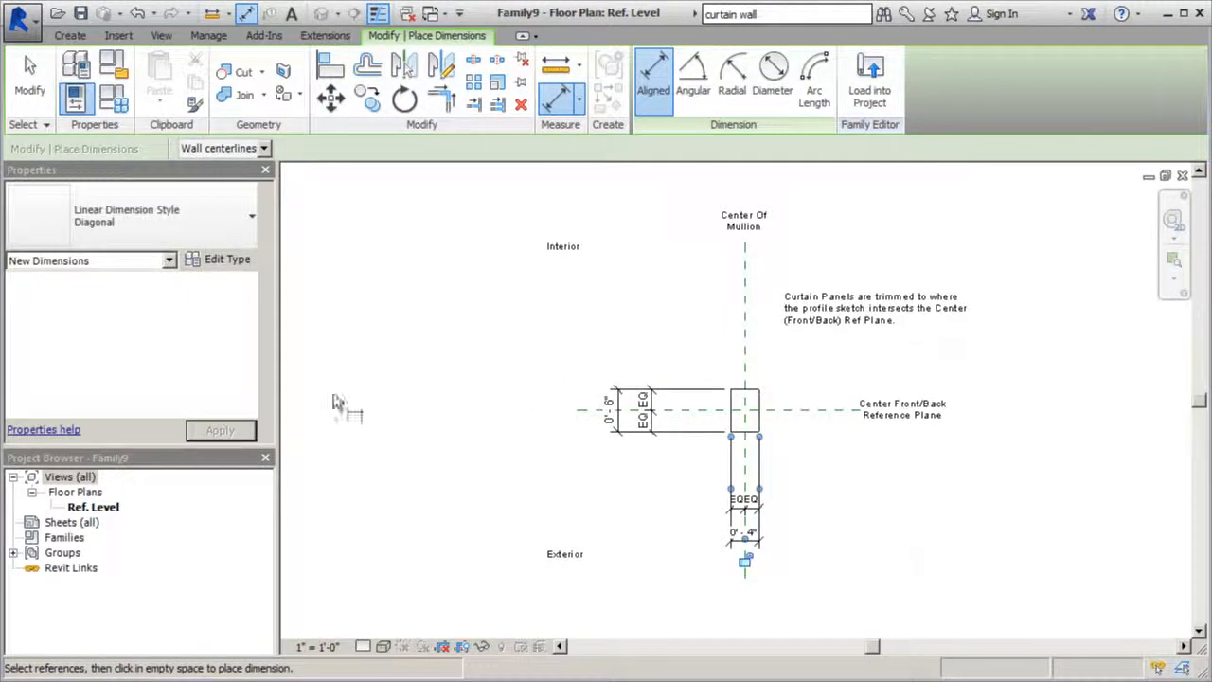
pyautogui.click(33, 87)
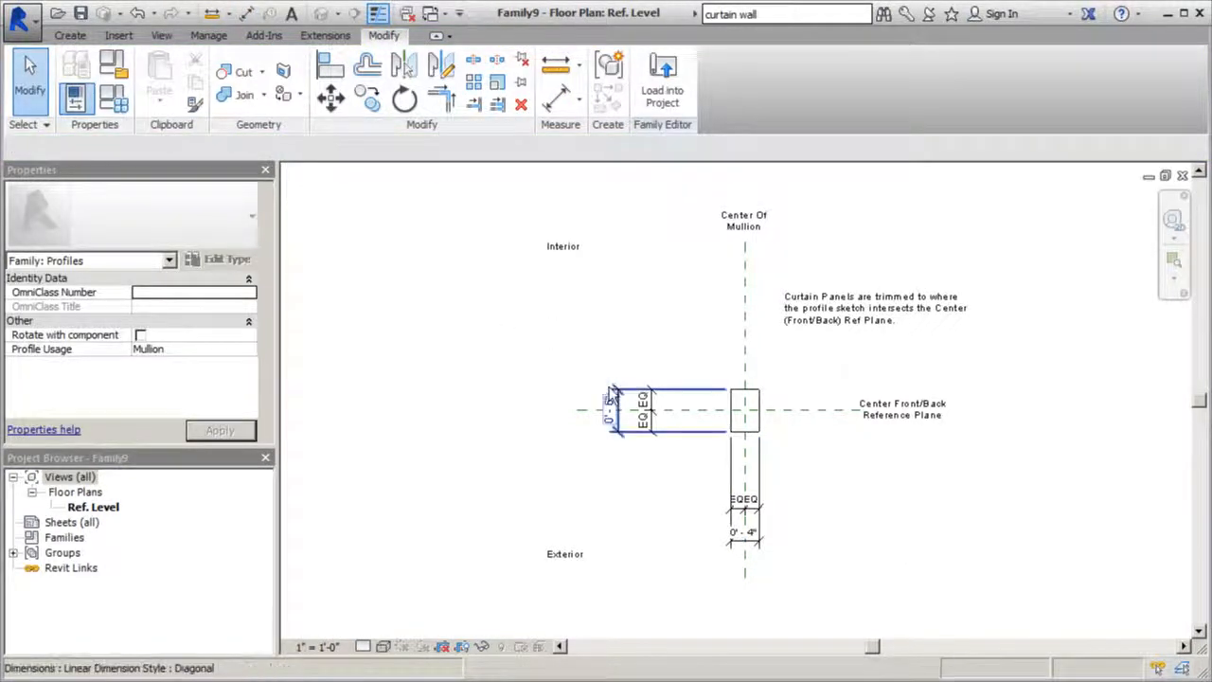
# Label the overall vertical dimension with the Depth parameter and the overall horizontal dimension with the Width parameter
pyautogui.click(620, 402)
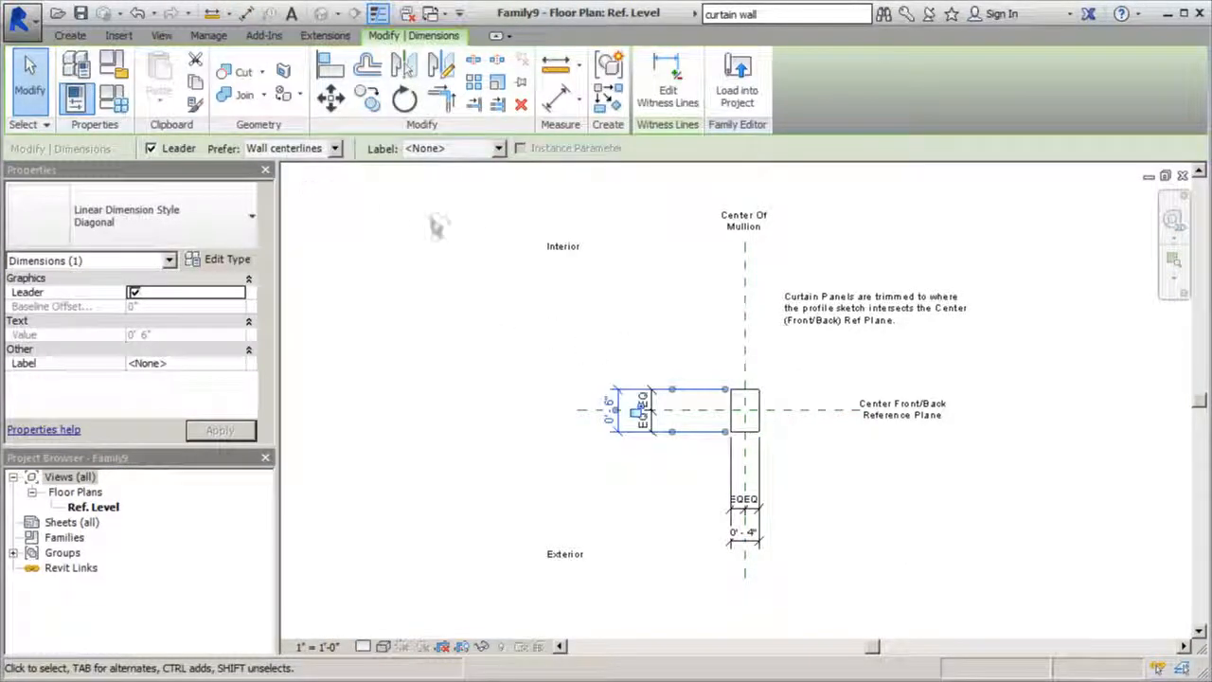
pyautogui.click(498, 149)
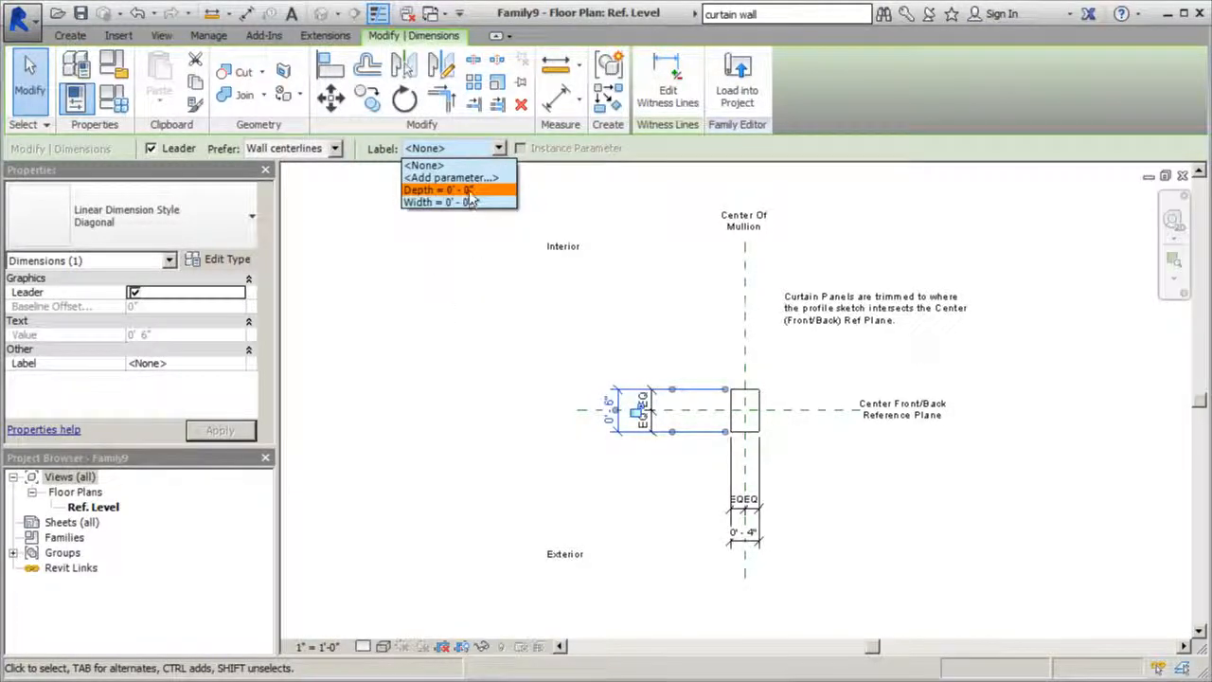
pyautogui.click(445, 189)
pyautogui.click(403, 295)
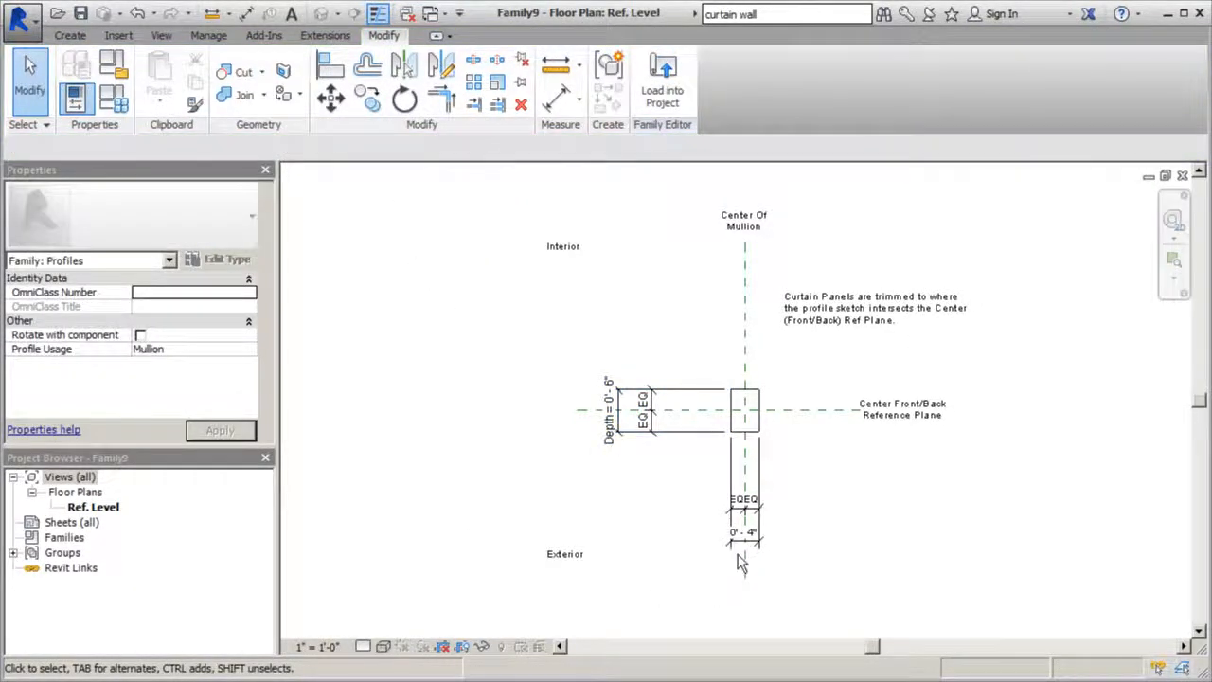
pyautogui.click(760, 536)
pyautogui.click(494, 149)
pyautogui.click(474, 202)
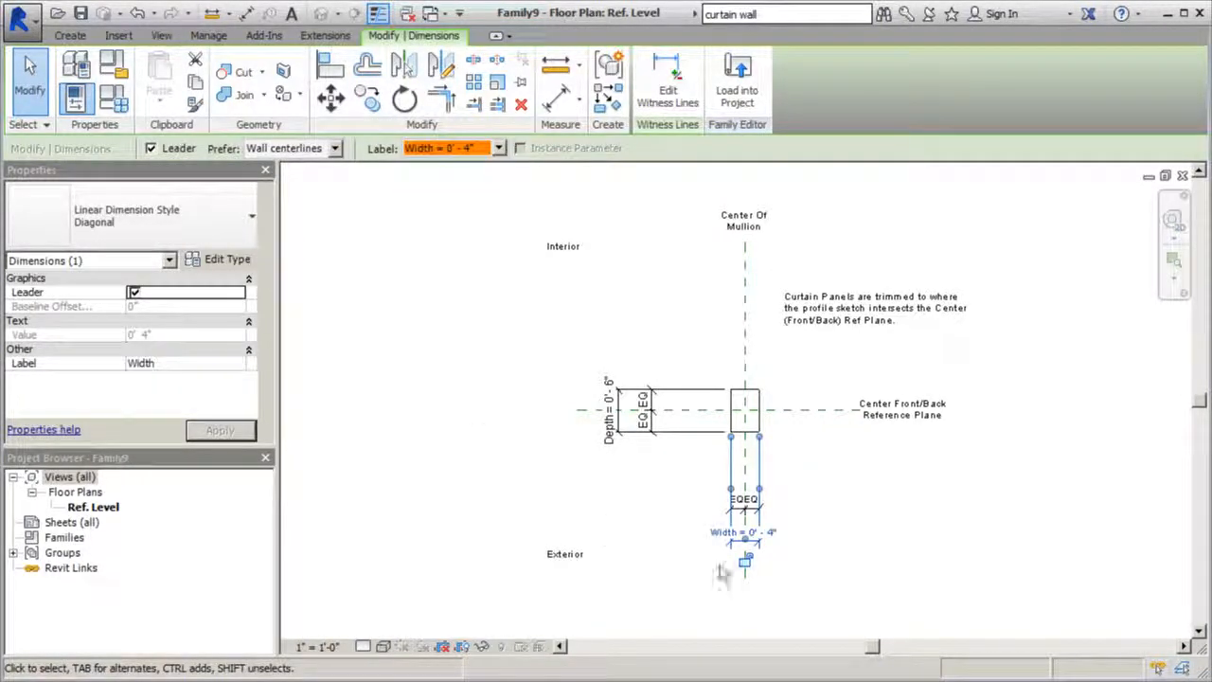
pyautogui.click(857, 511)
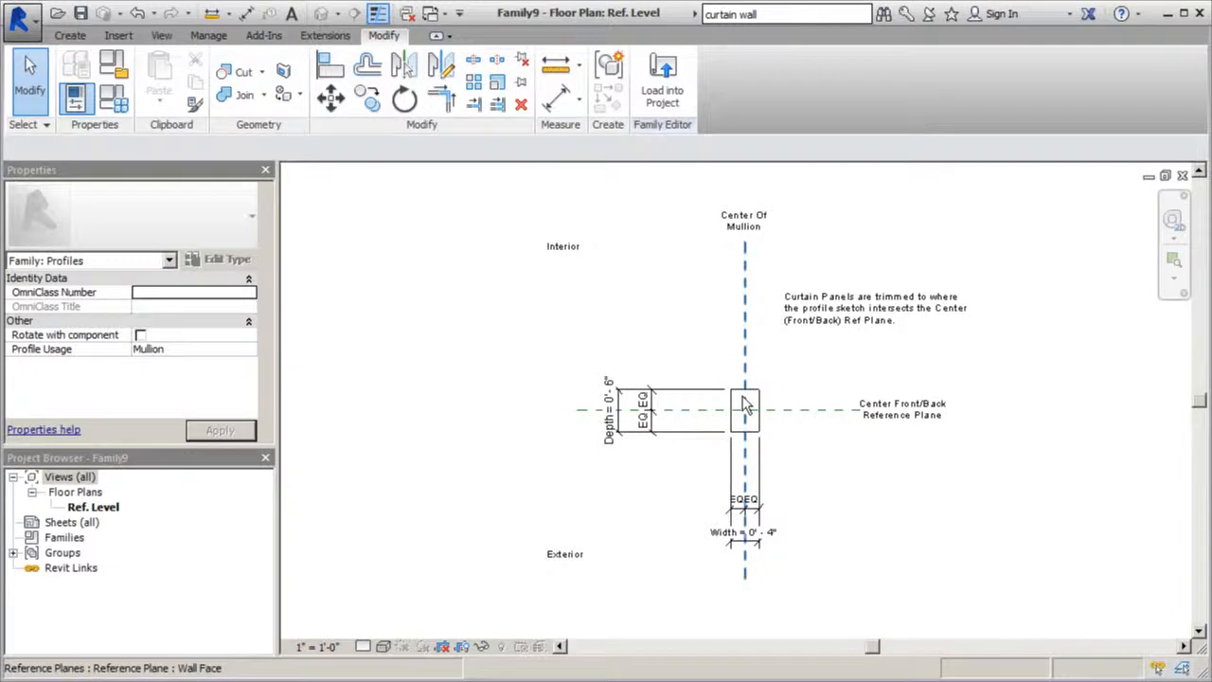
# Round the rectangle's two upper corners with fillet arcs using a fixed radius of 0' 0 1/2"
pyautogui.scroll(2, 744, 405)
pyautogui.scroll(3, 743, 406)
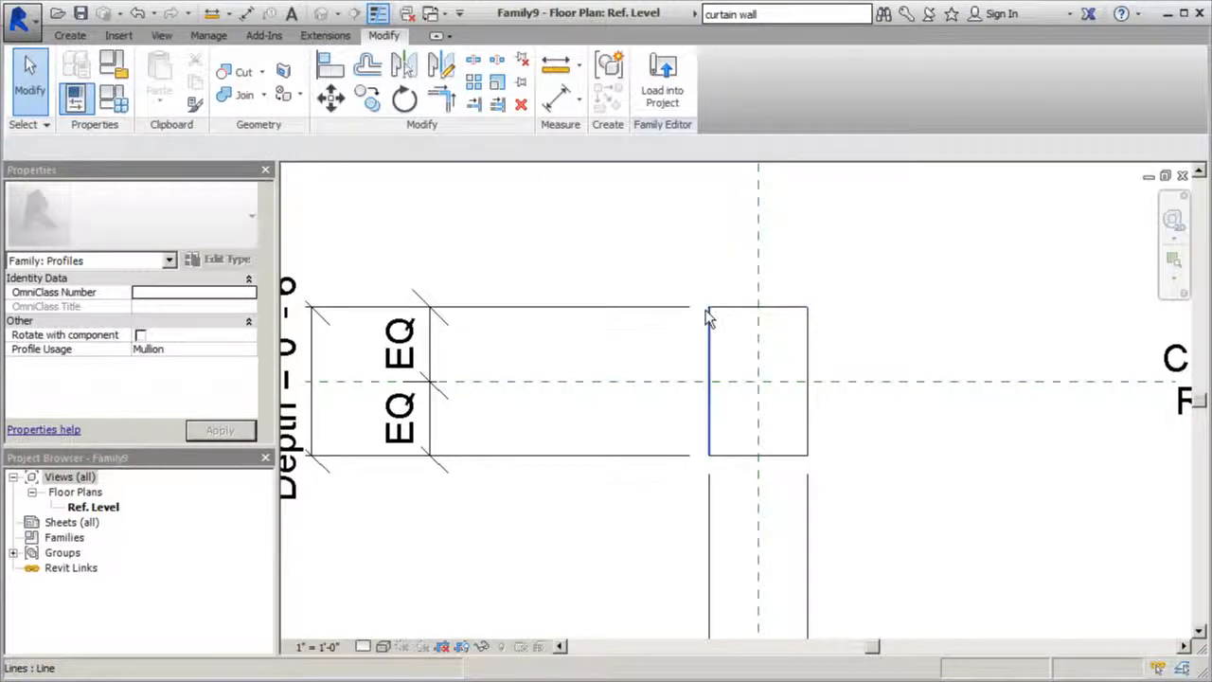
pyautogui.click(74, 35)
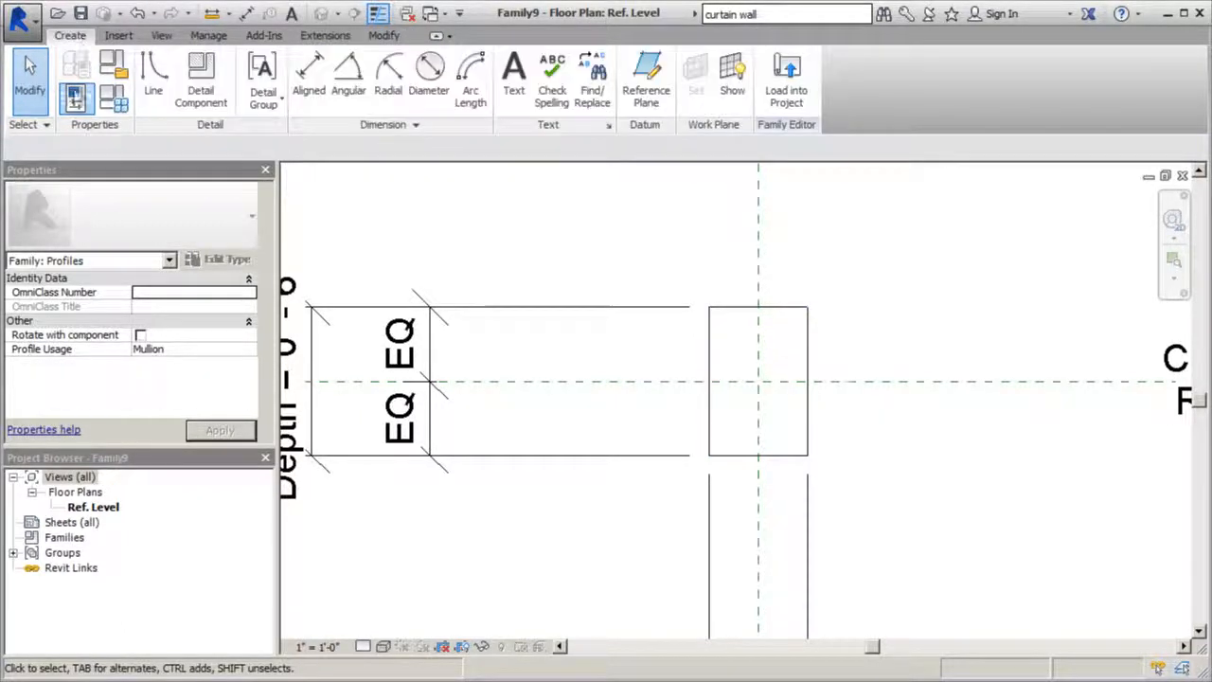
pyautogui.click(156, 91)
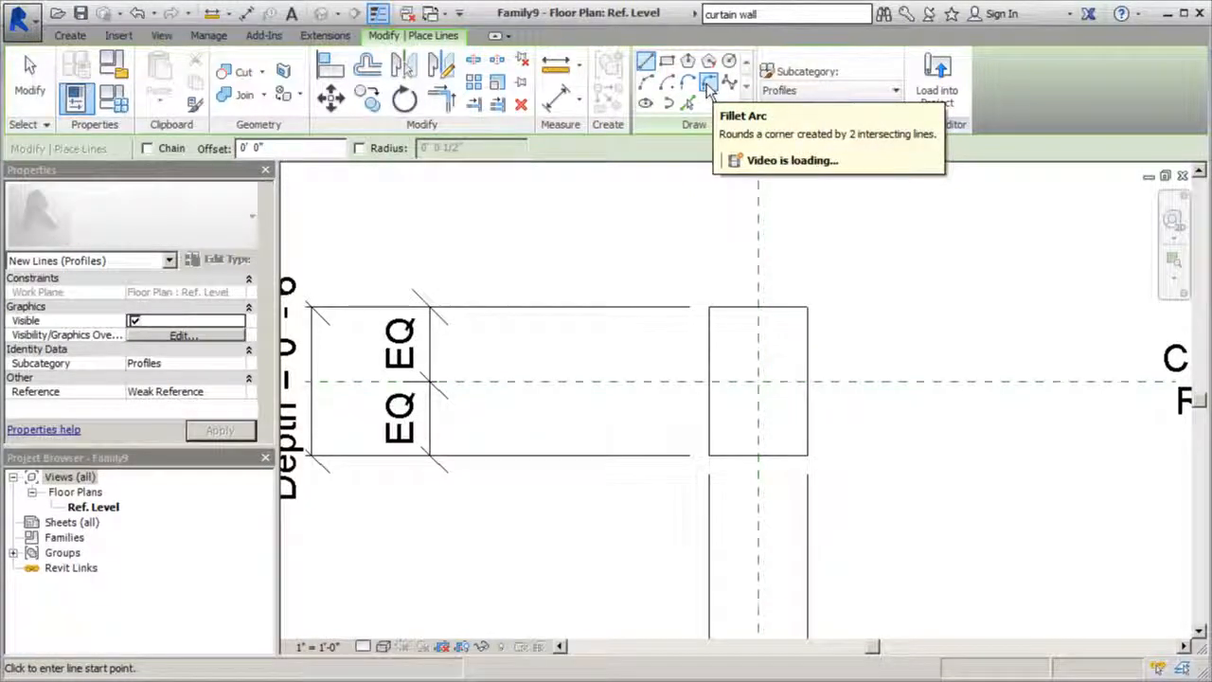
pyautogui.click(708, 85)
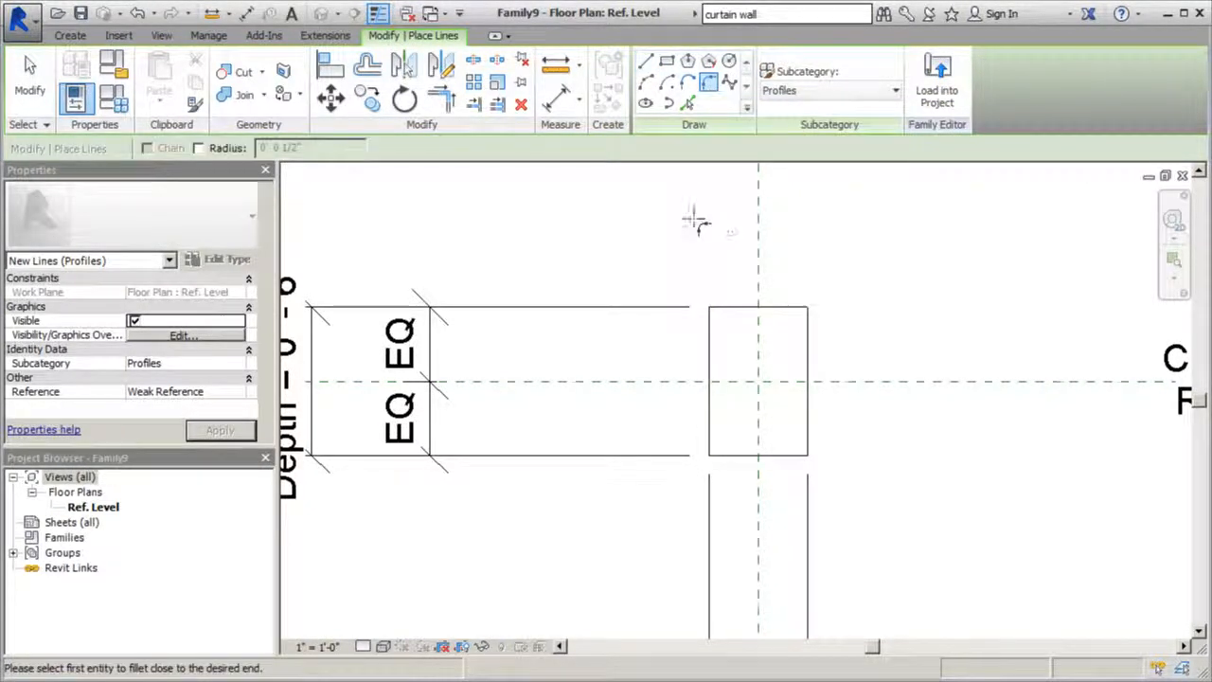
pyautogui.click(199, 148)
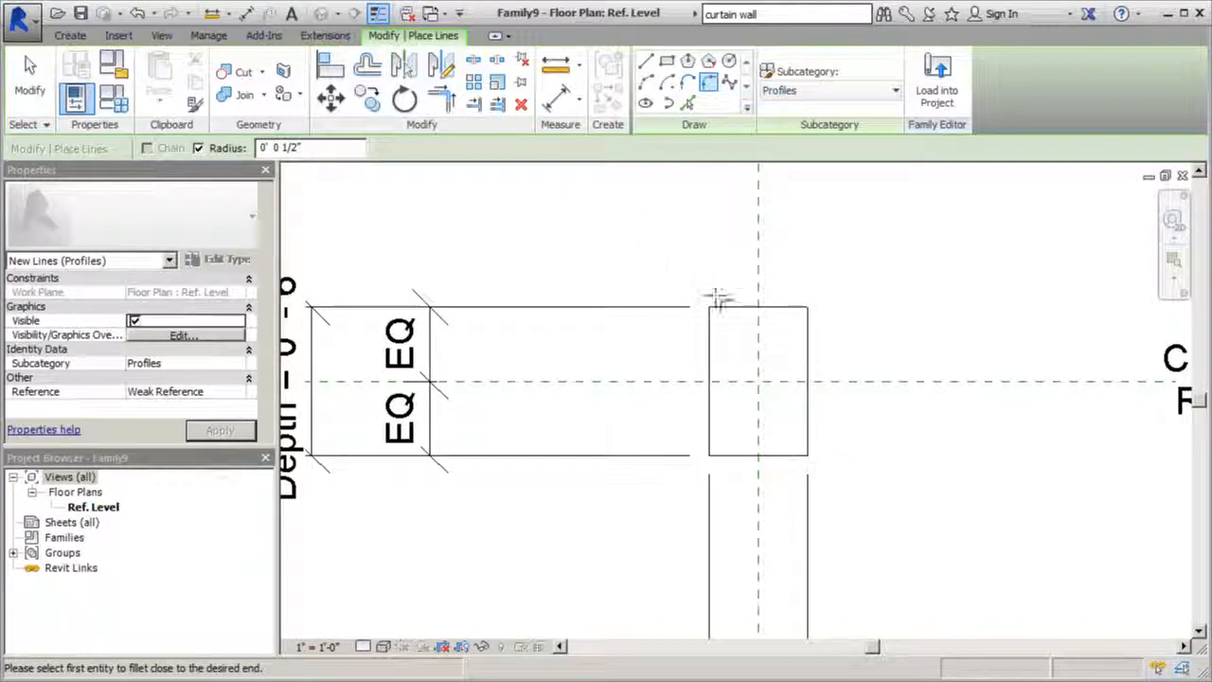
pyautogui.scroll(2, 722, 306)
pyautogui.moveTo(729, 298); pyautogui.dragTo(743, 282, button='middle')
pyautogui.scroll(4, 738, 303)
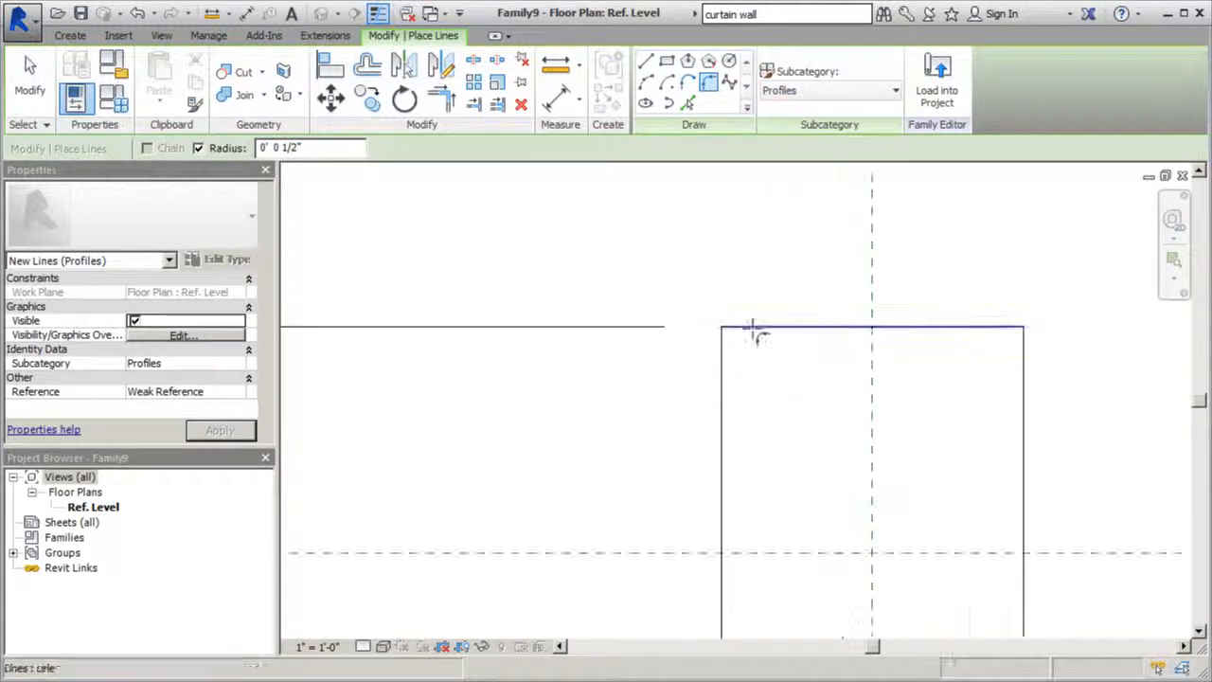
pyautogui.click(722, 358)
pyautogui.scroll(-2, 619, 268)
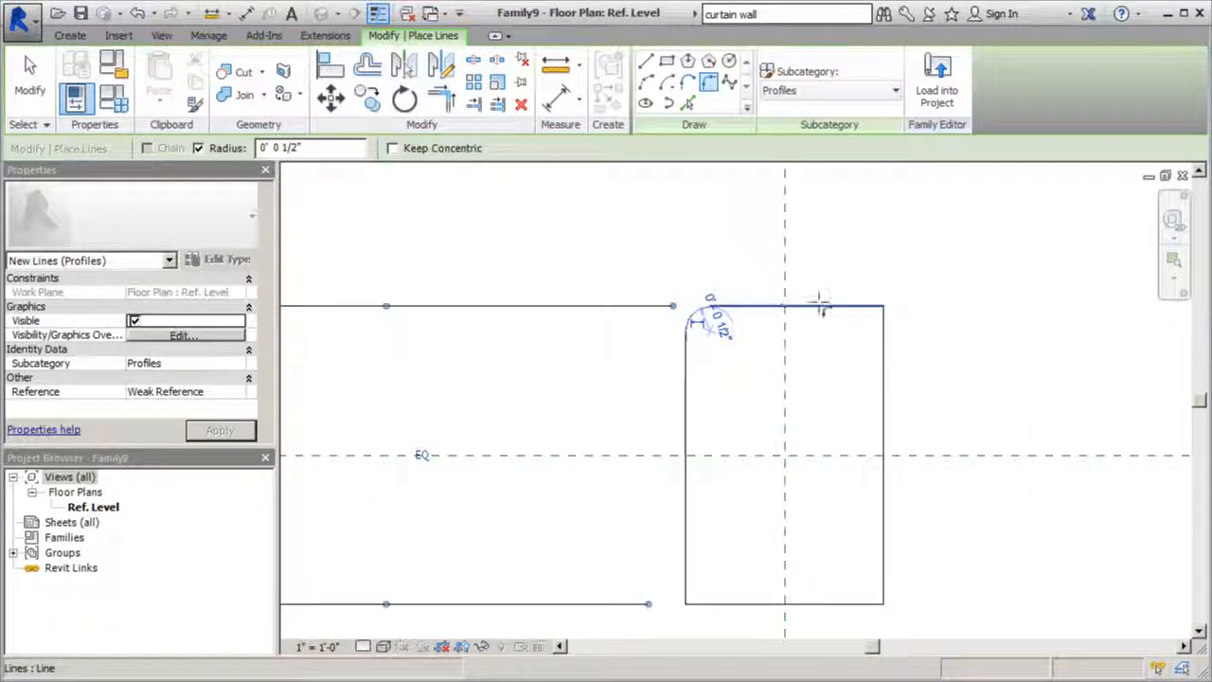
pyautogui.click(870, 309)
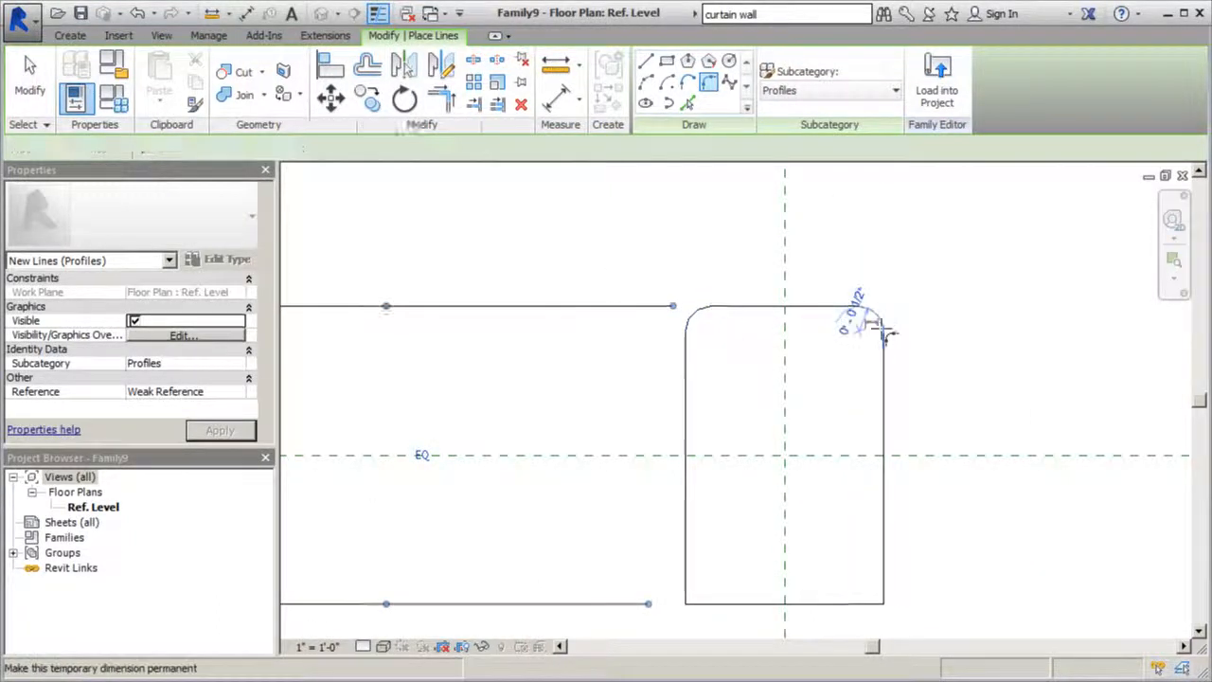
# Round the rectangle's two lower corners with the same 1/2" fillet radius and finish the line command
pyautogui.scroll(-1, 848, 299)
pyautogui.click(717, 486)
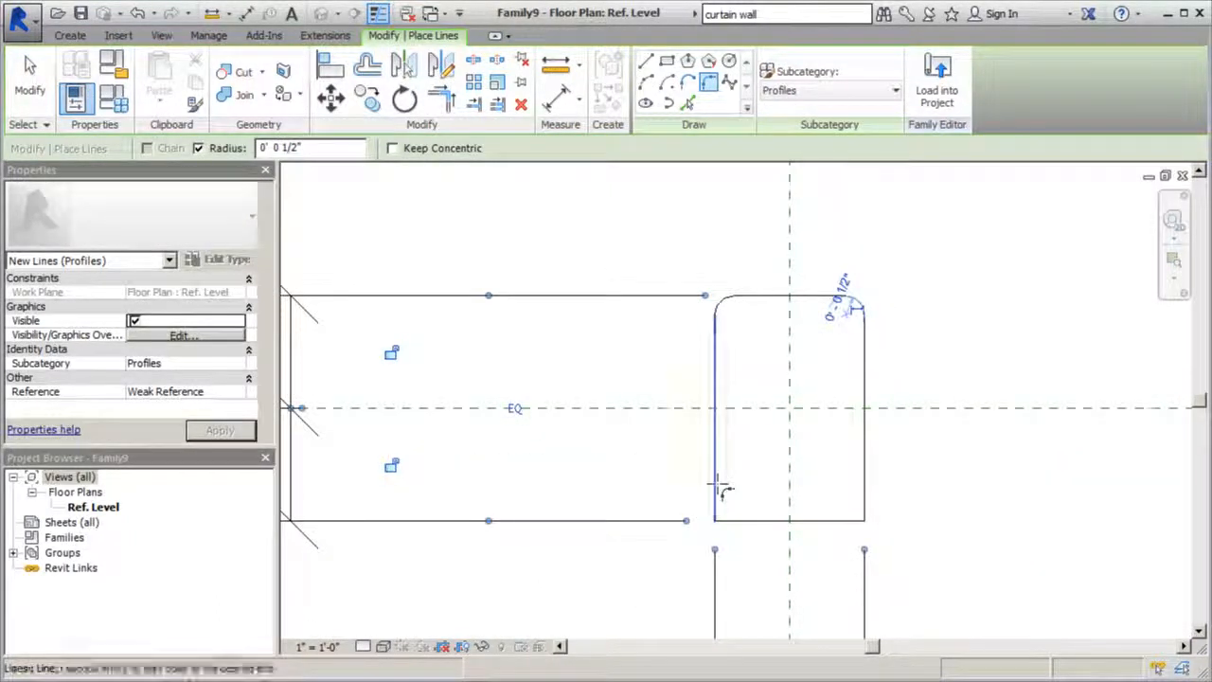
pyautogui.click(737, 520)
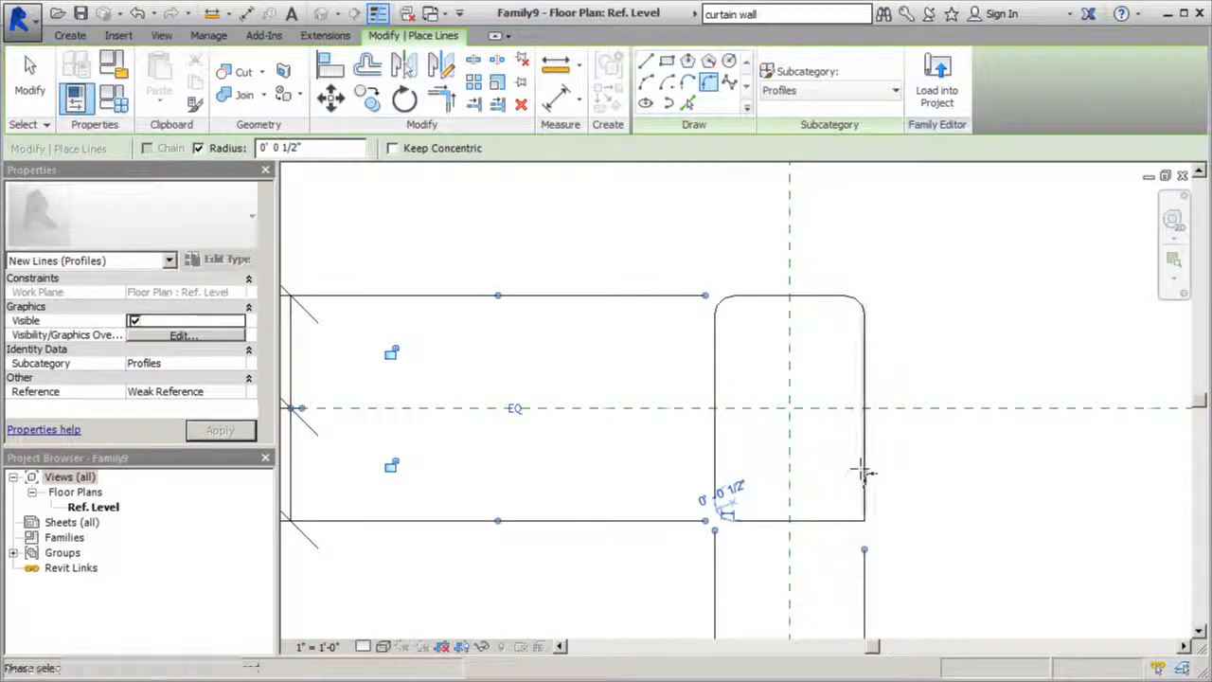
pyautogui.click(845, 523)
pyautogui.click(845, 519)
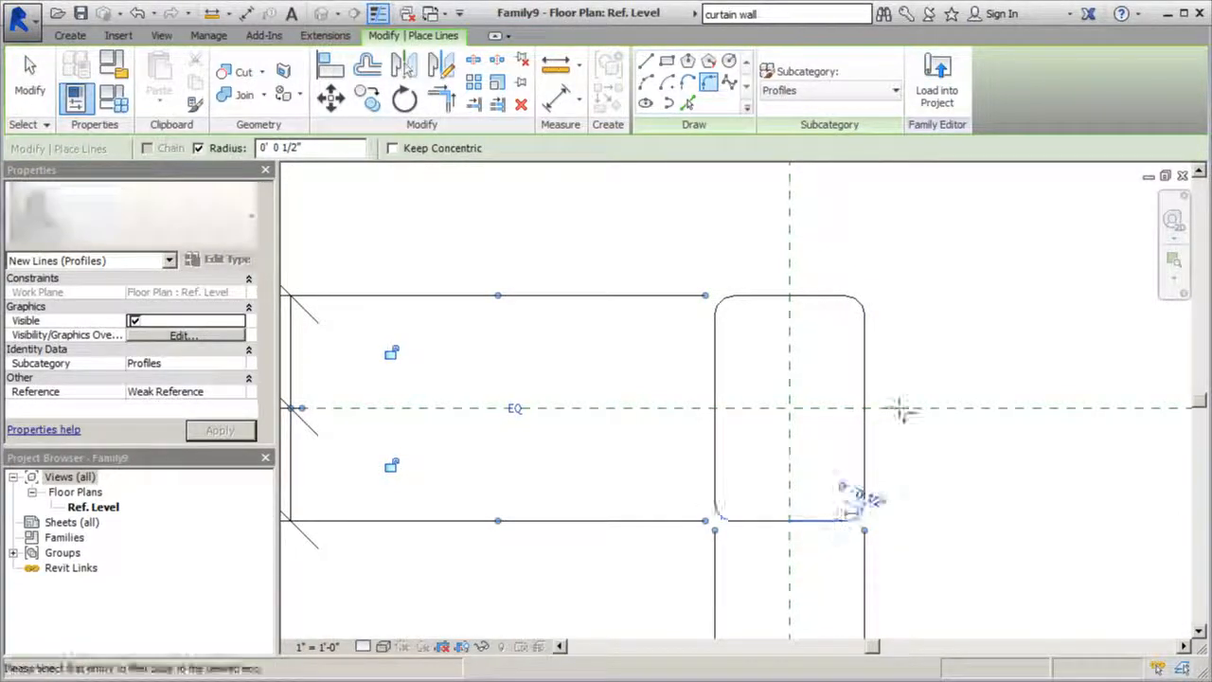
pyautogui.click(35, 107)
pyautogui.scroll(-3, 606, 347)
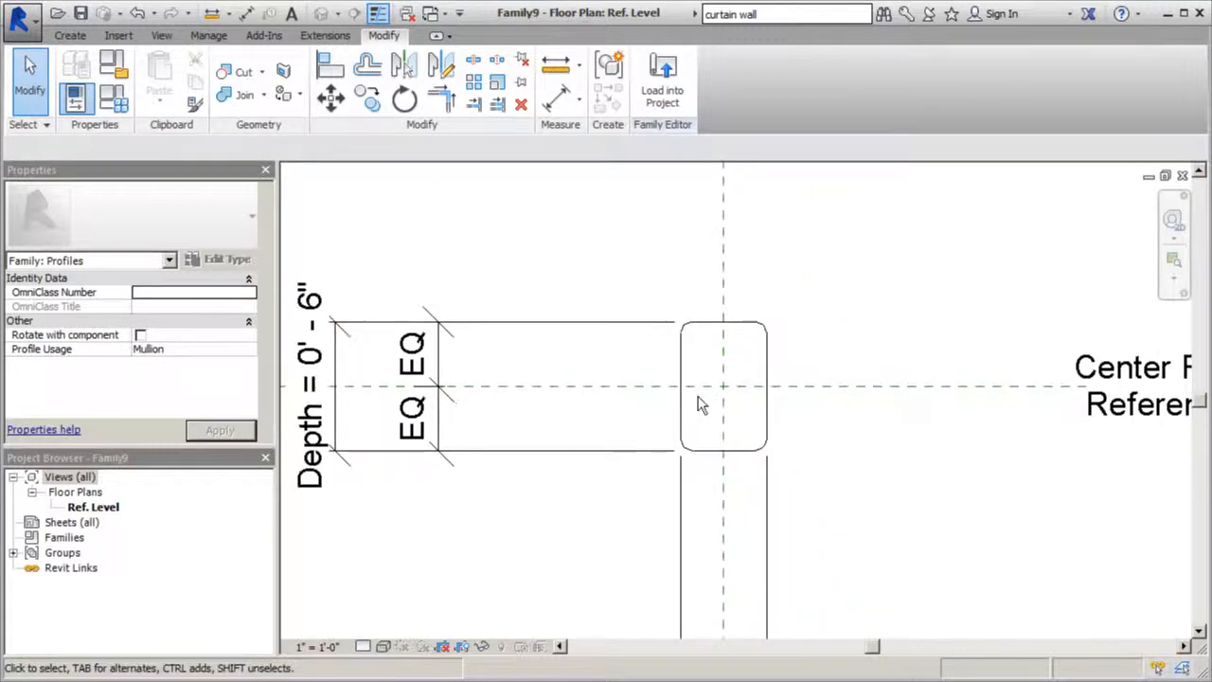
# Flex the mullion profile by setting Depth to 0' 8" and increasing Width in the family types
pyautogui.click(113, 98)
pyautogui.click(267, 161)
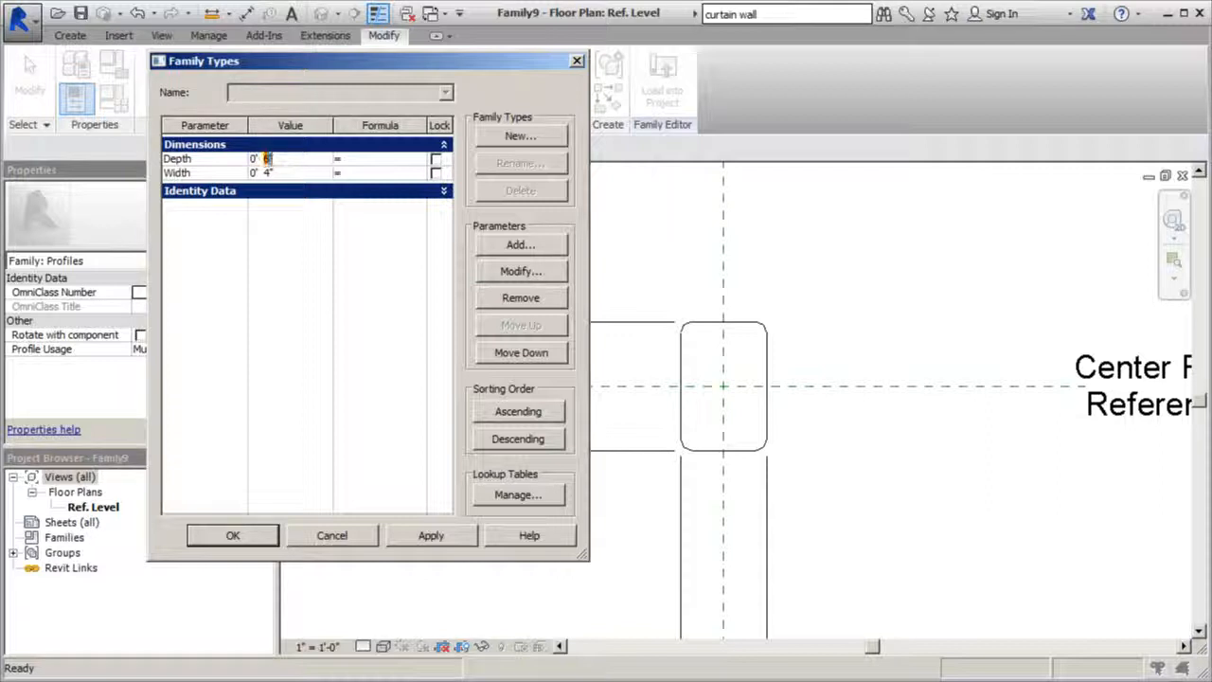
pyautogui.click(269, 174)
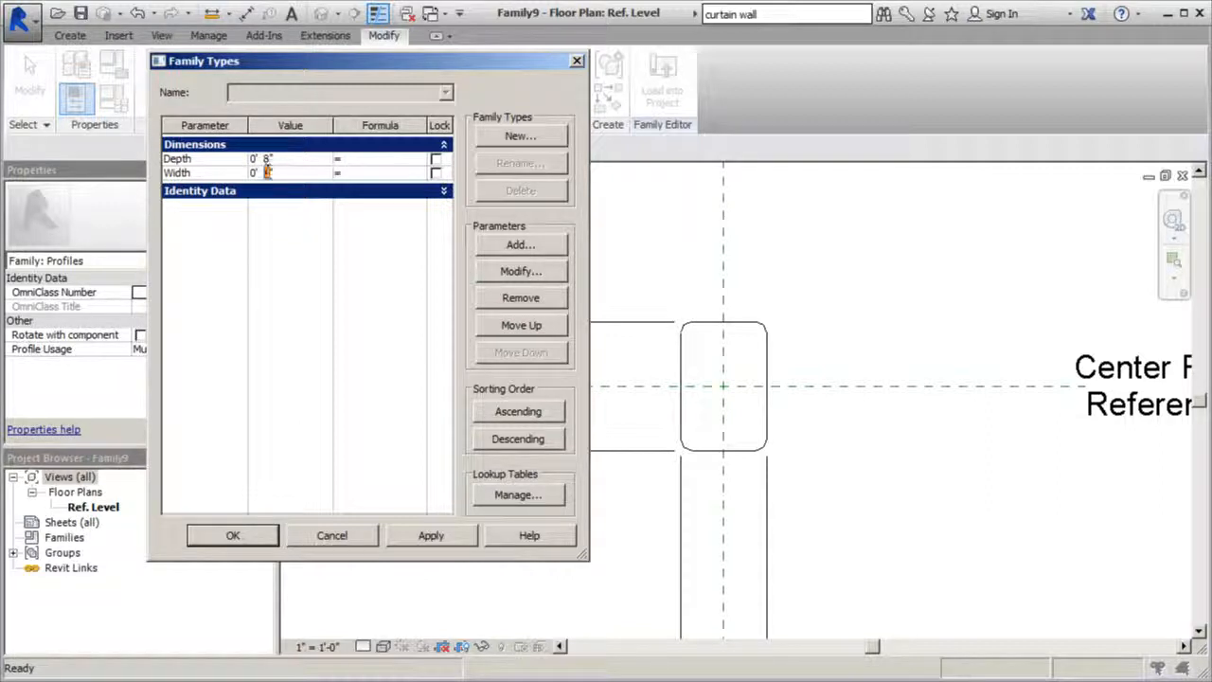
pyautogui.click(252, 534)
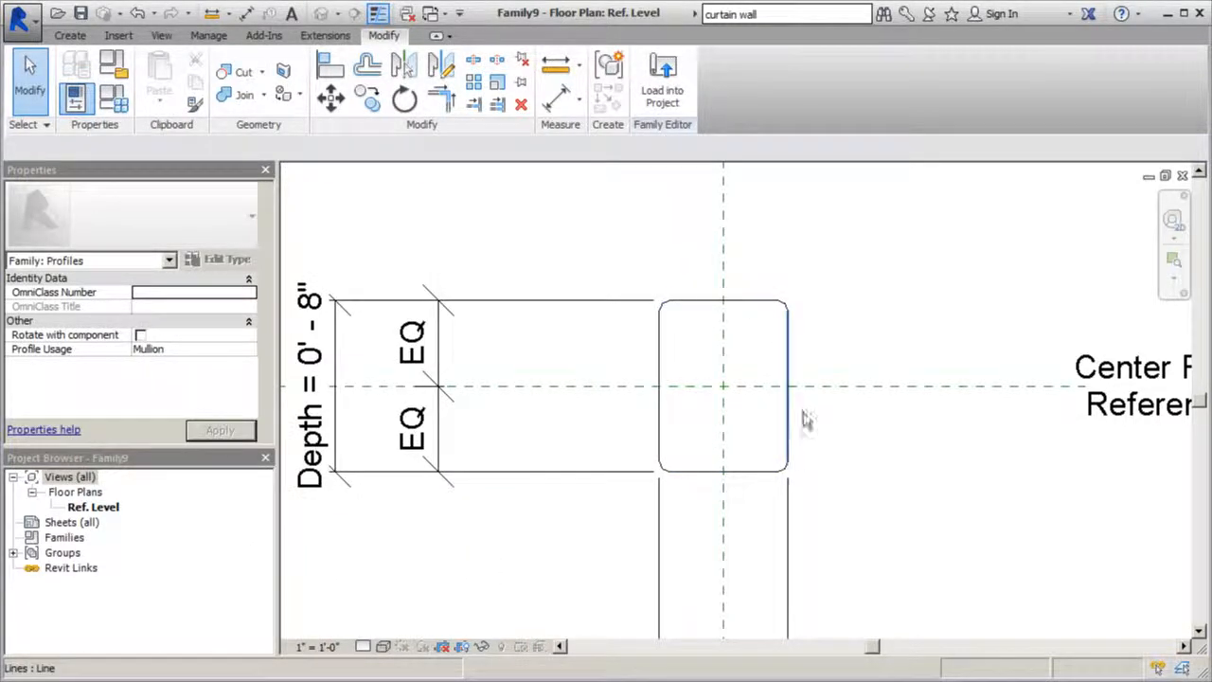
# Undo the last Depth and Width flex, and add a new family type named 4"x6" to the mullion profile
pyautogui.hotkey('ctrl', 'z')
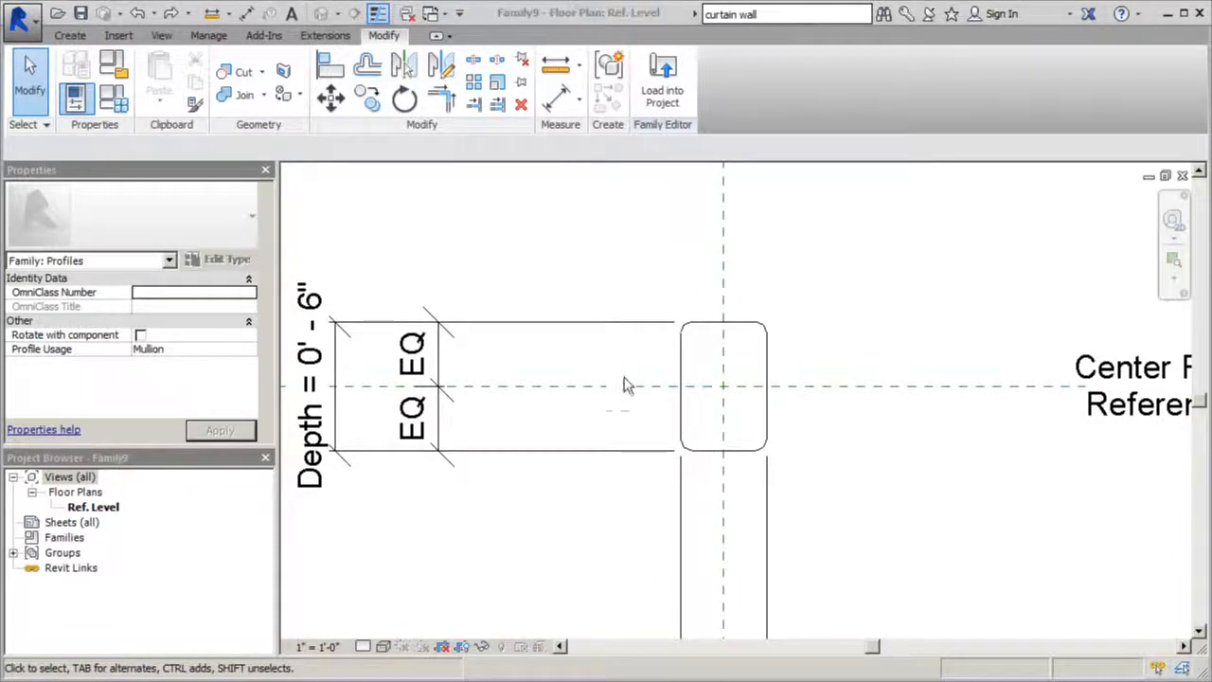
pyautogui.click(113, 98)
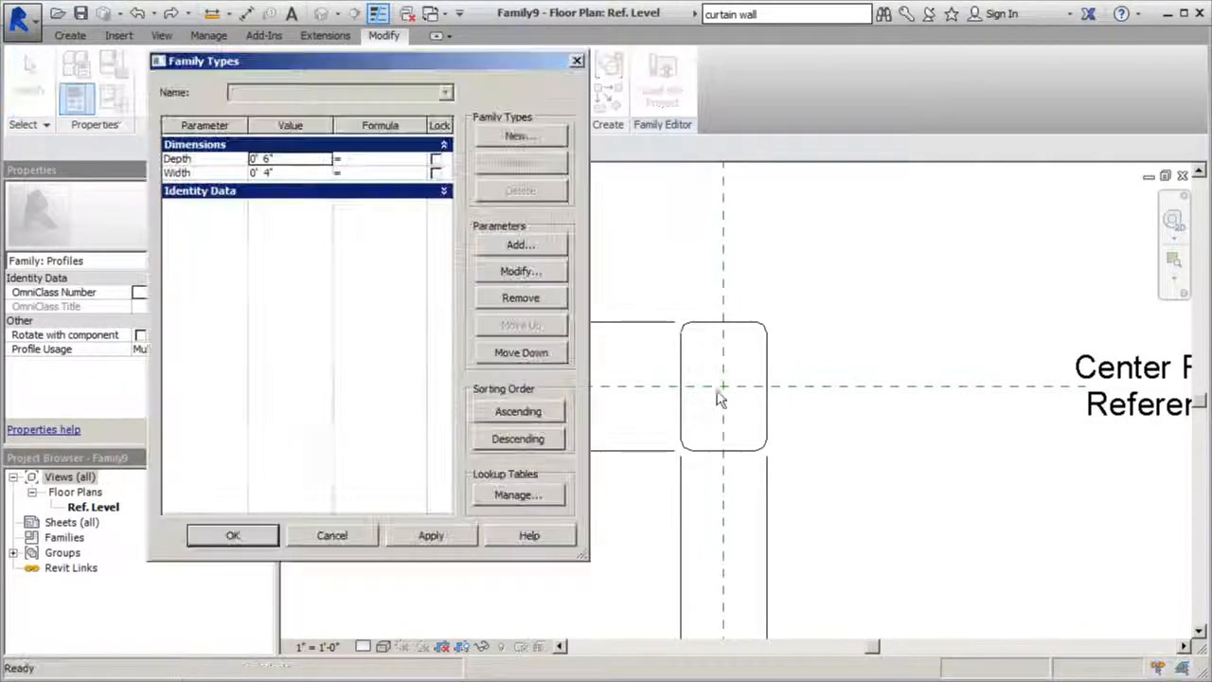
pyautogui.moveTo(457, 68); pyautogui.dragTo(783, 138)
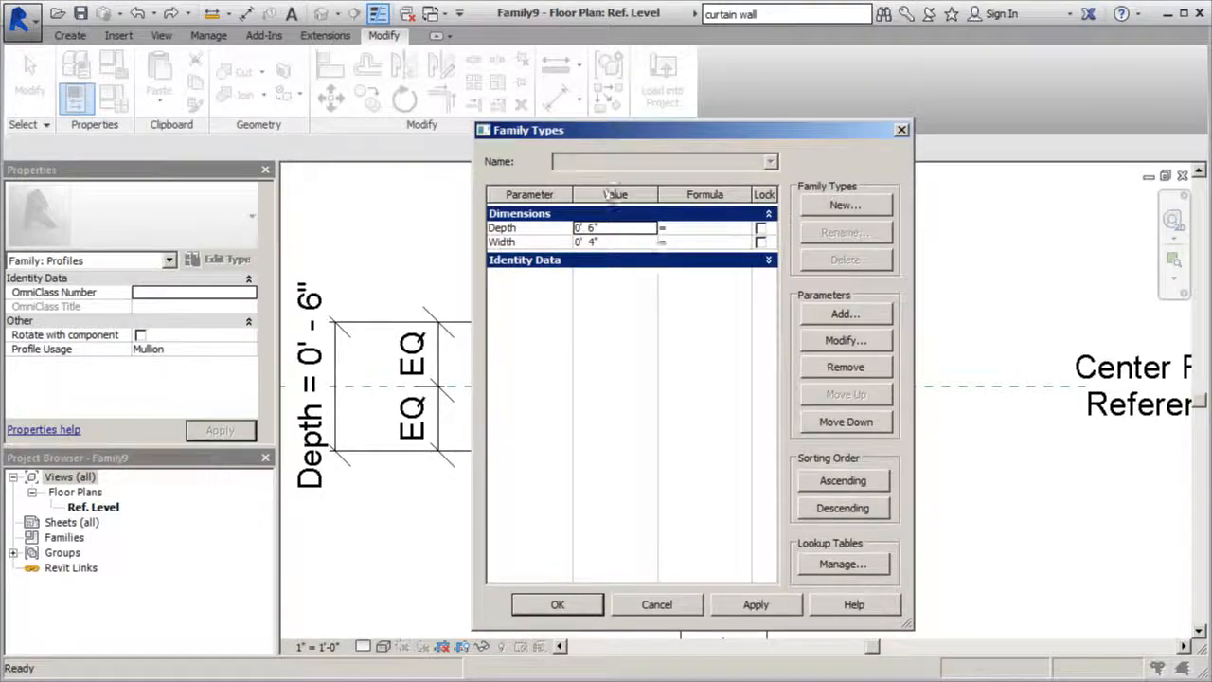
pyautogui.click(844, 205)
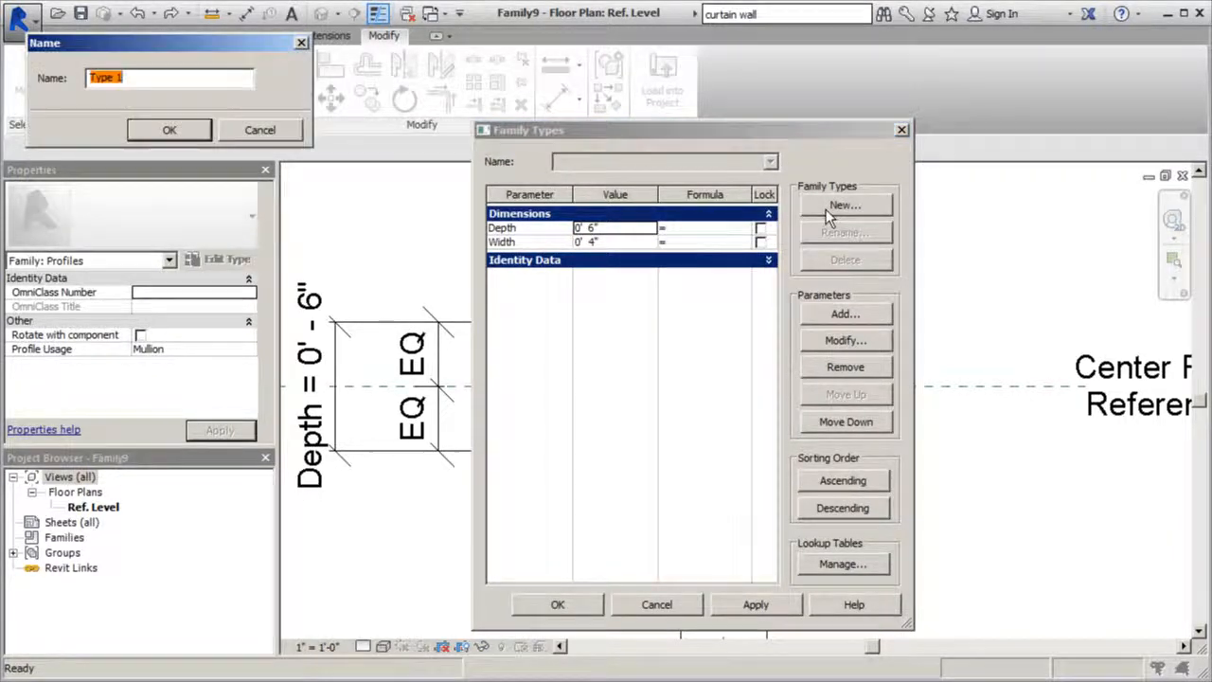
pyautogui.moveTo(199, 47); pyautogui.dragTo(666, 386)
pyautogui.write('4"x6')
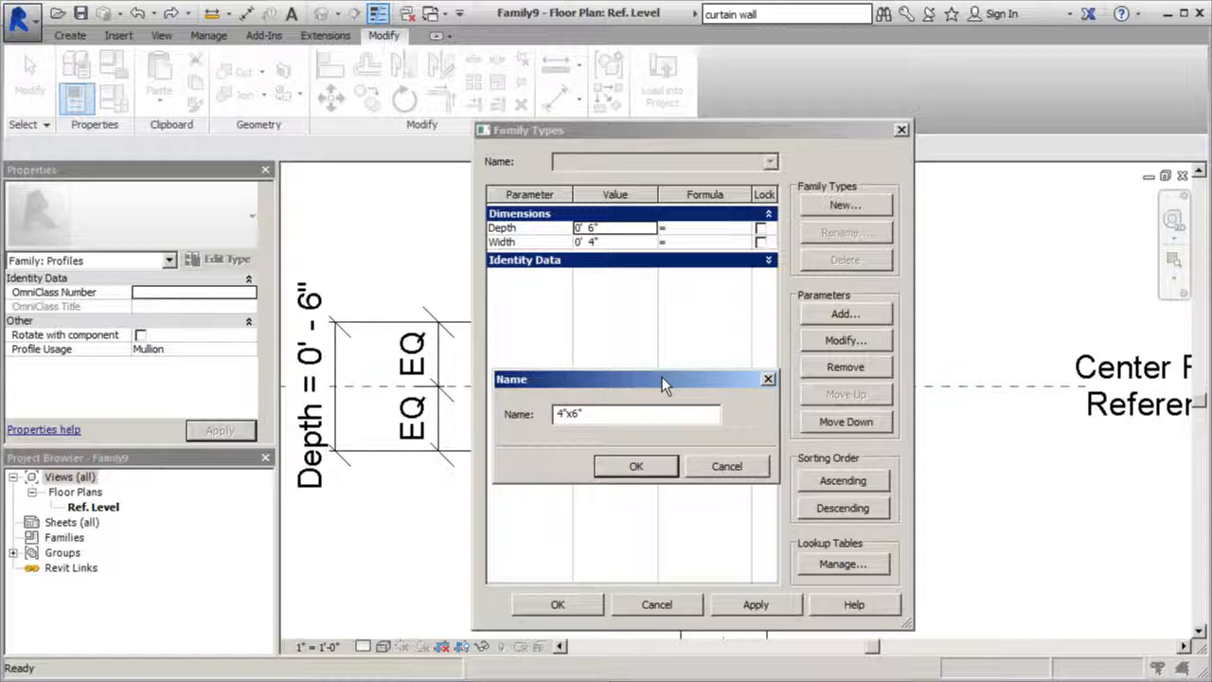
pyautogui.click(650, 469)
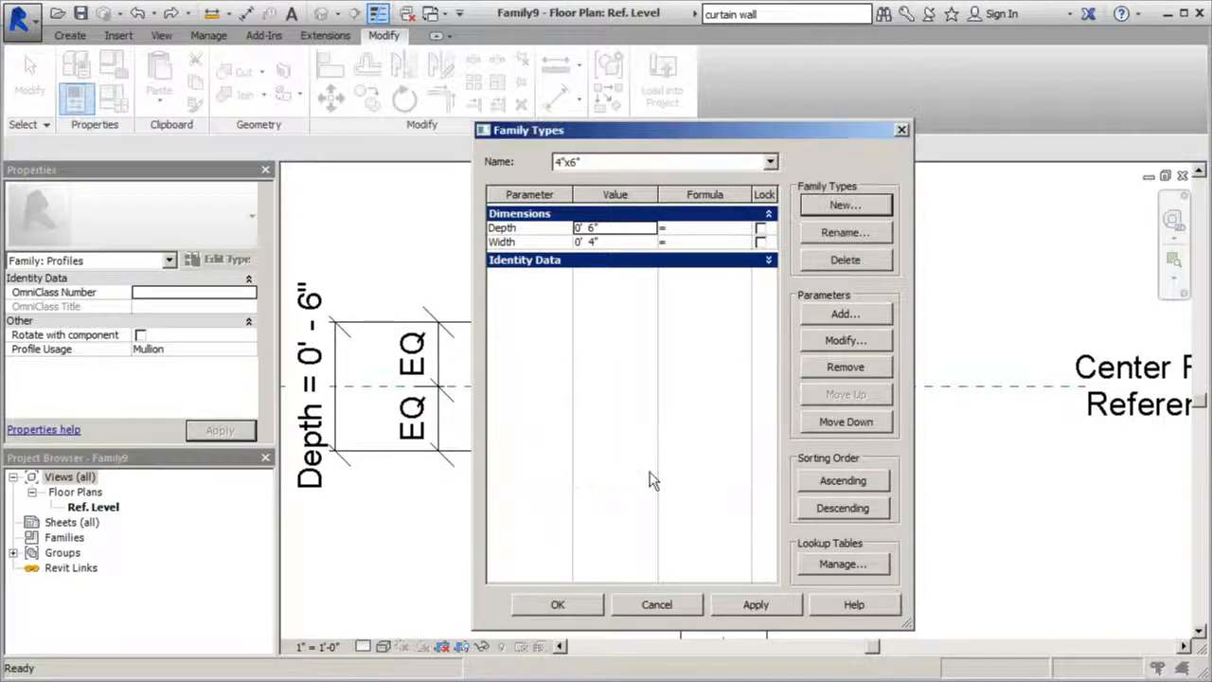
pyautogui.click(576, 605)
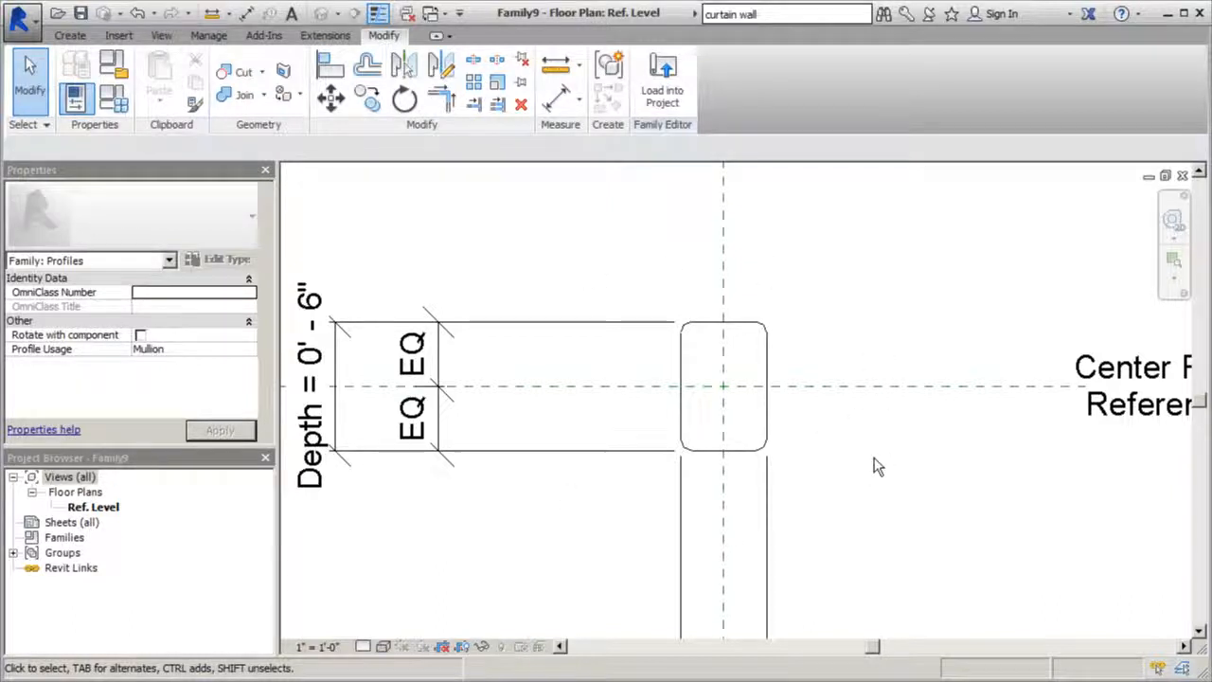
# Save the mullion profile as a family file named Profile_Mullion_Tubesteel in the project_files folder
pyautogui.click(36, 31)
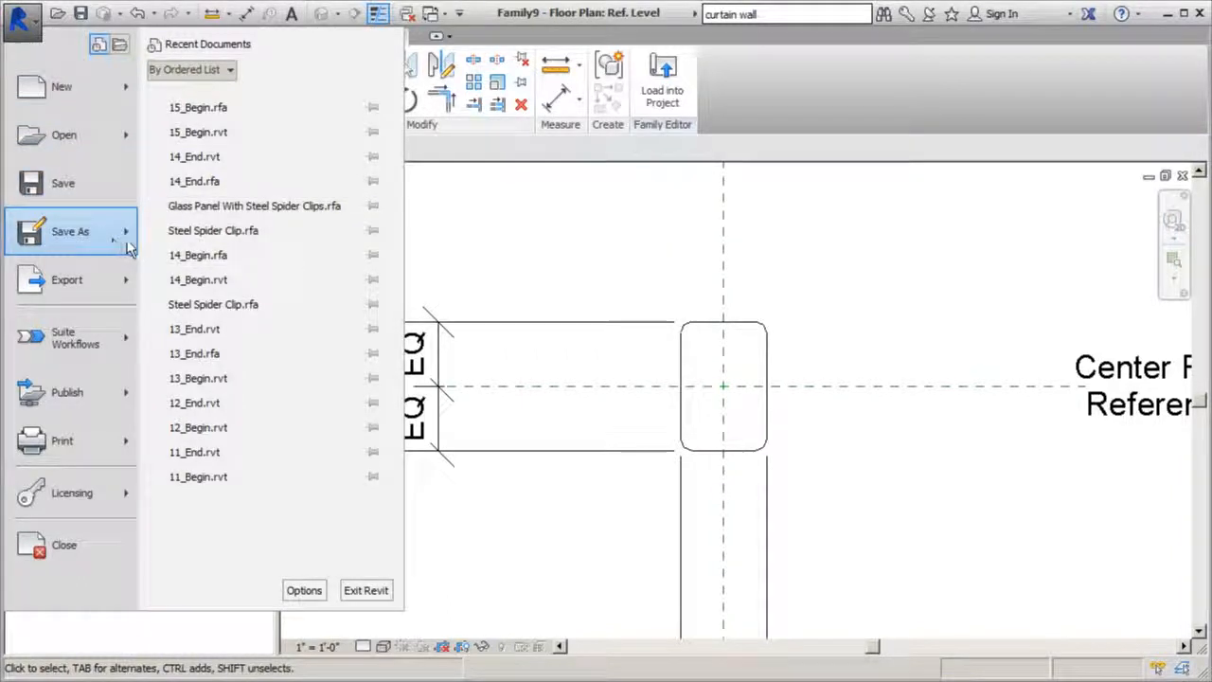
pyautogui.moveTo(127, 240)
pyautogui.click(203, 163)
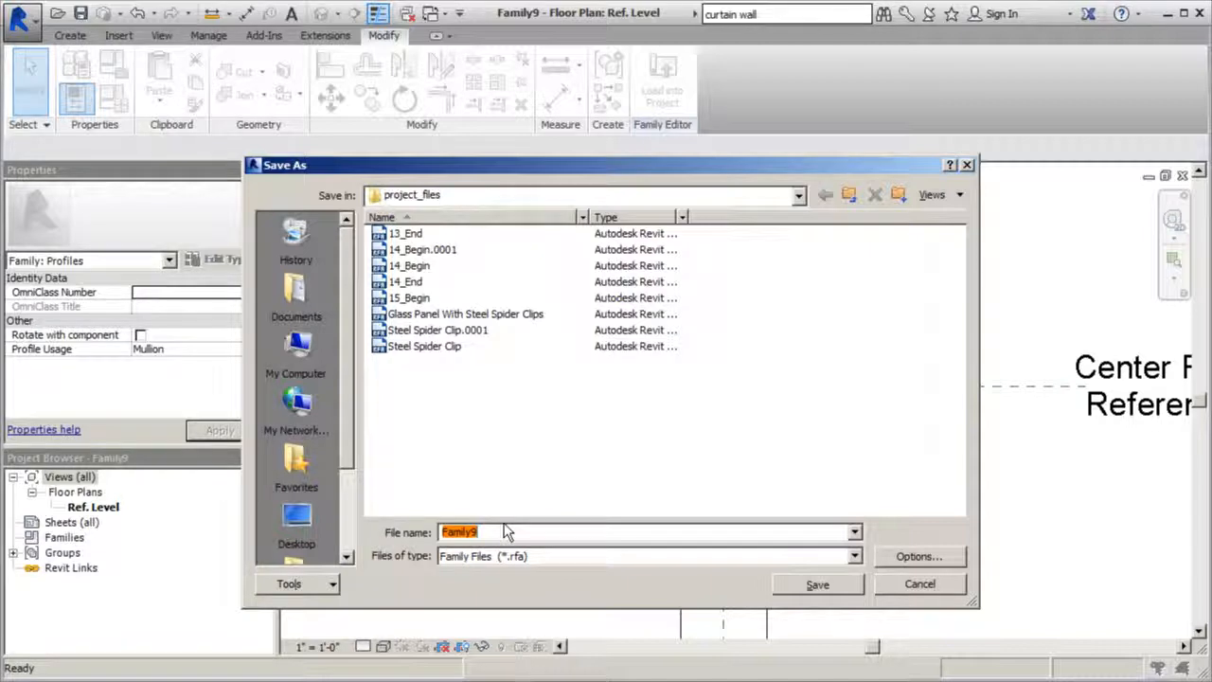
pyautogui.write('Profile_Mullion_Tube')
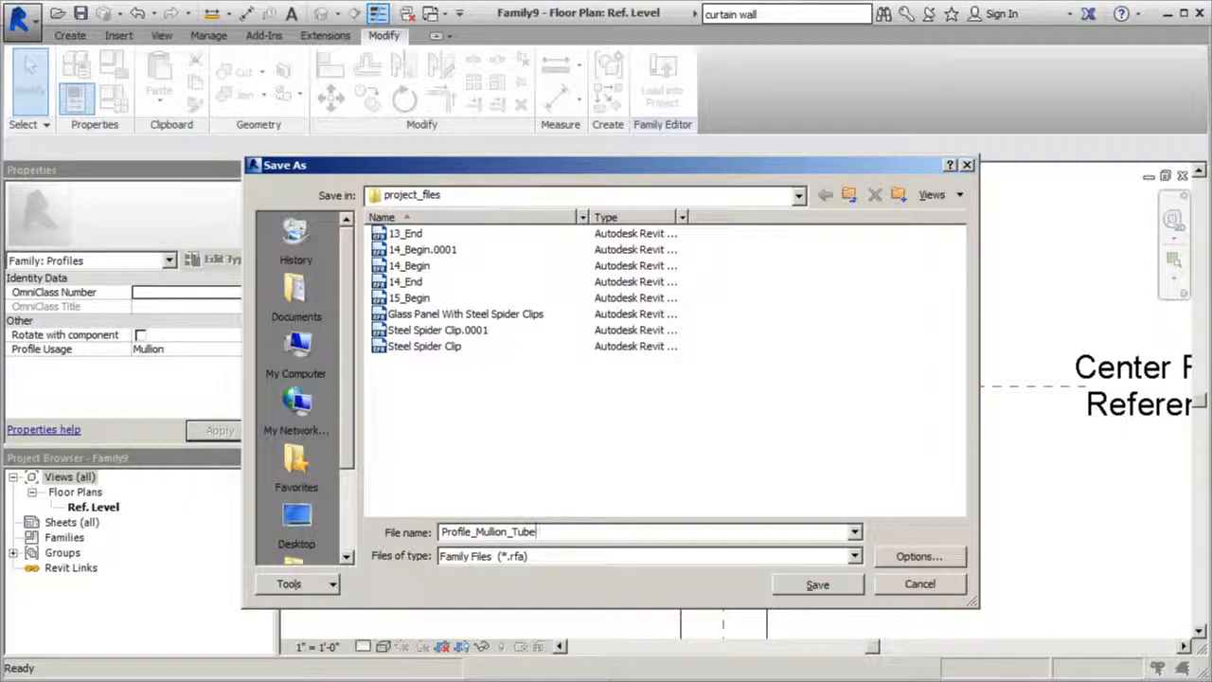
pyautogui.write('S')
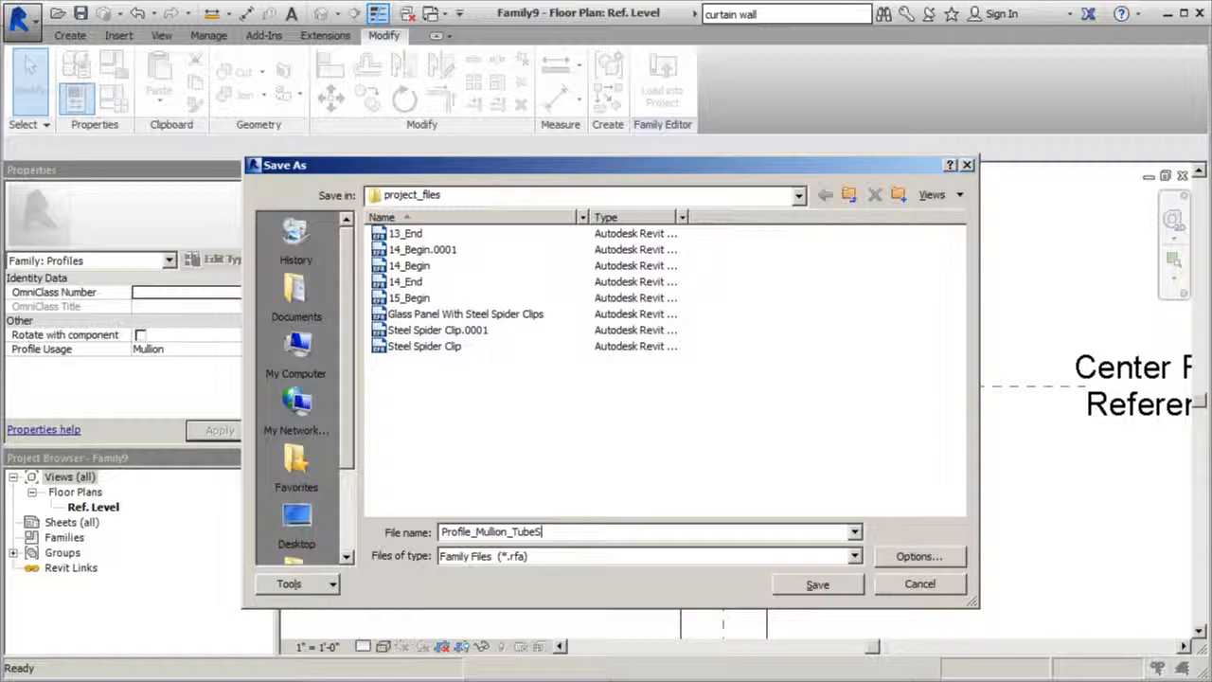
pyautogui.write('t')
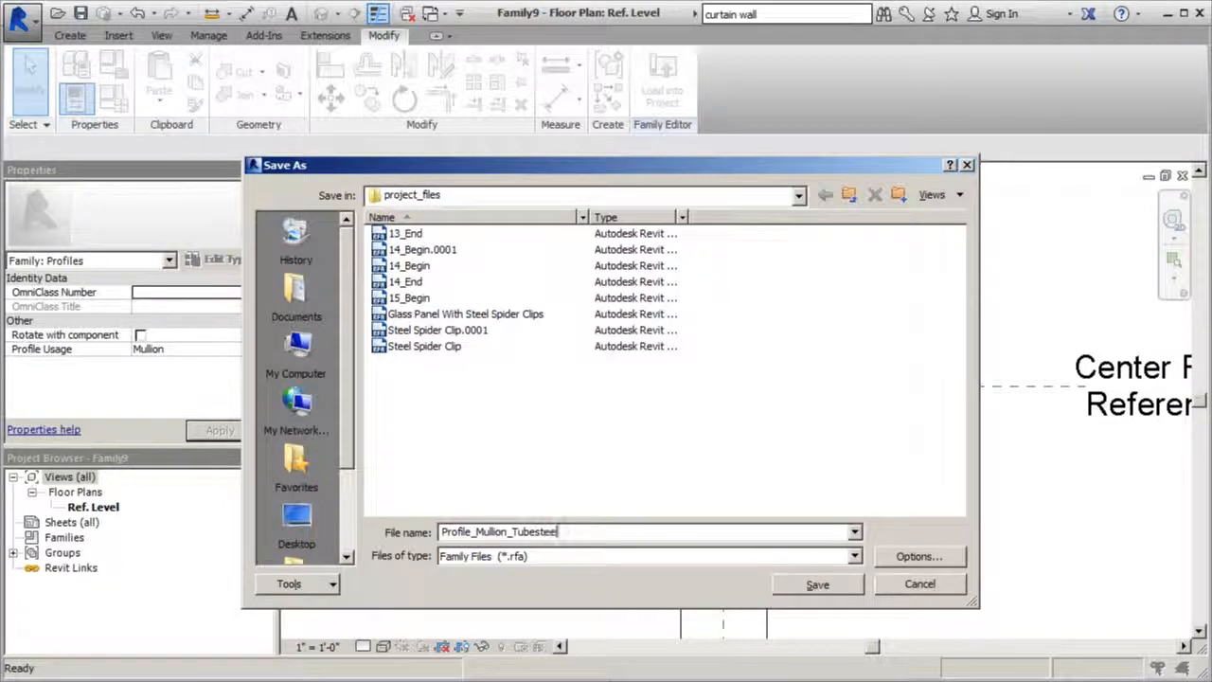
pyautogui.write('eel')
pyautogui.click(812, 584)
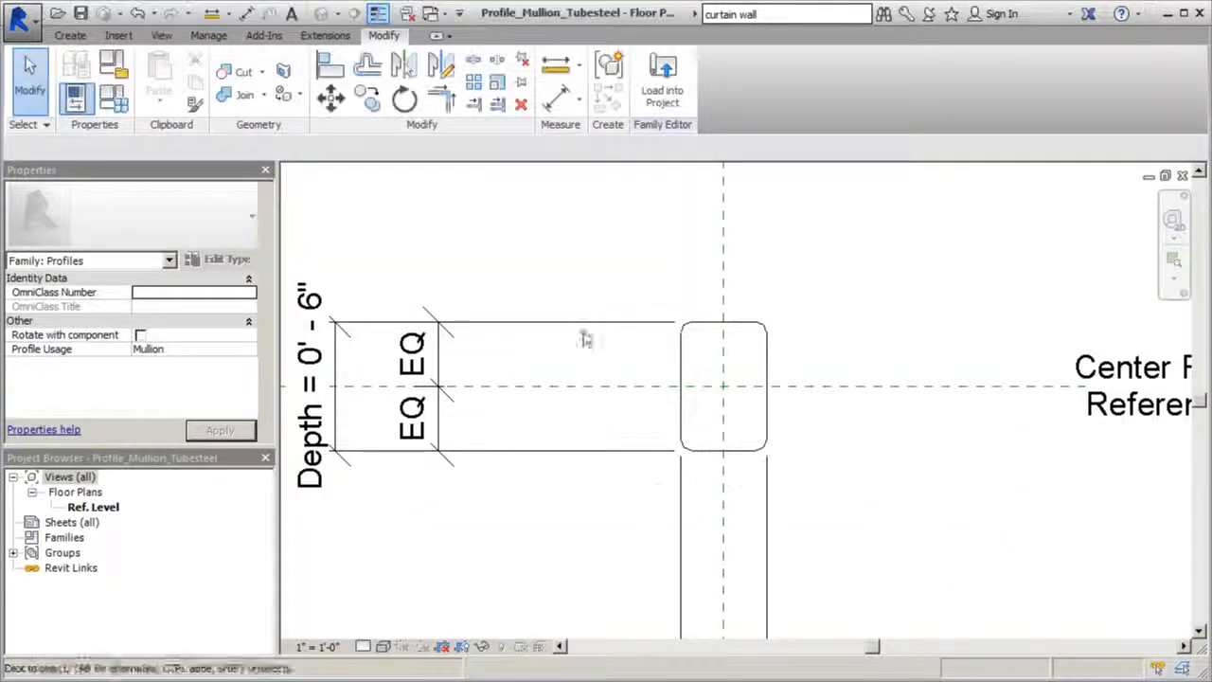